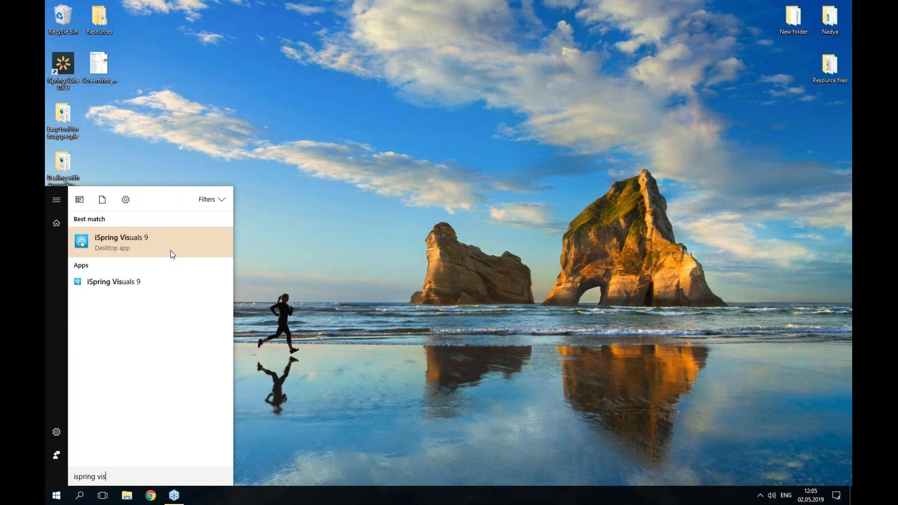
Launch iSpring Visuals 9 and create a new interaction of the Steps type.
click(173, 253)
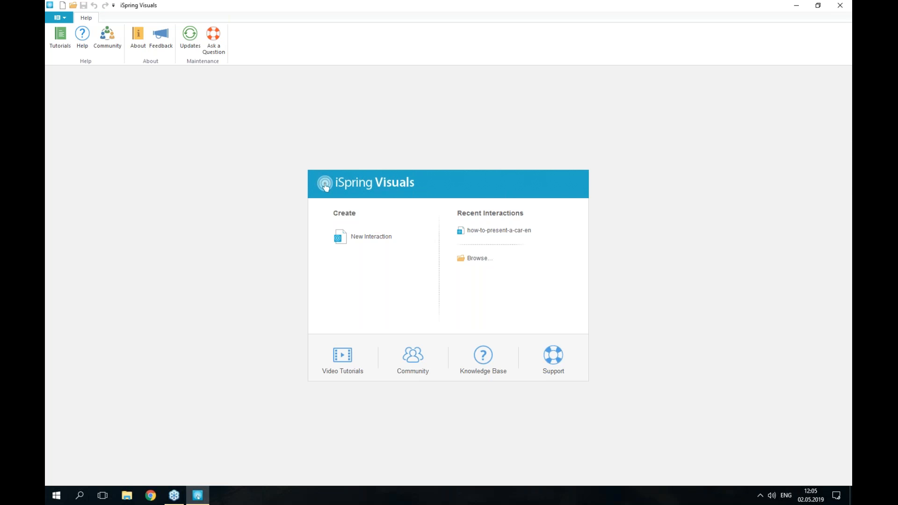
click(368, 239)
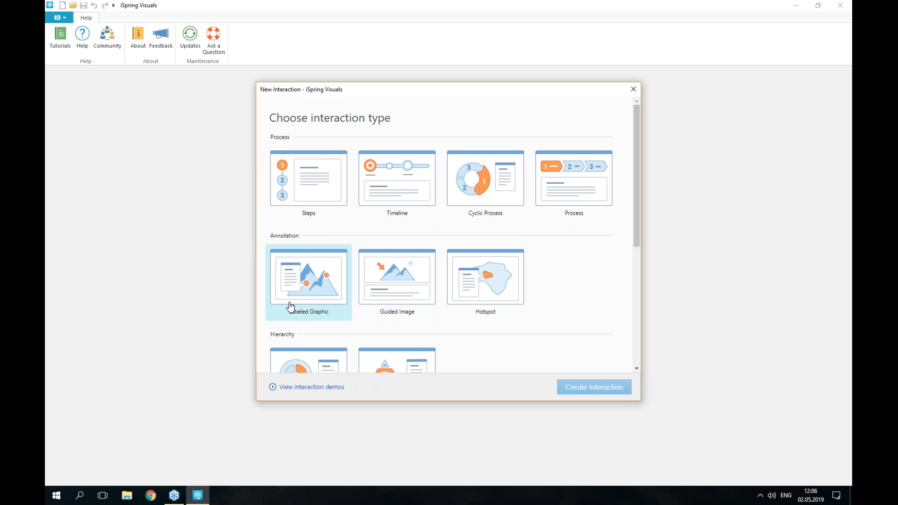
scroll(289, 304, down, 5)
click(284, 110)
click(282, 208)
scroll(295, 218, up, 5)
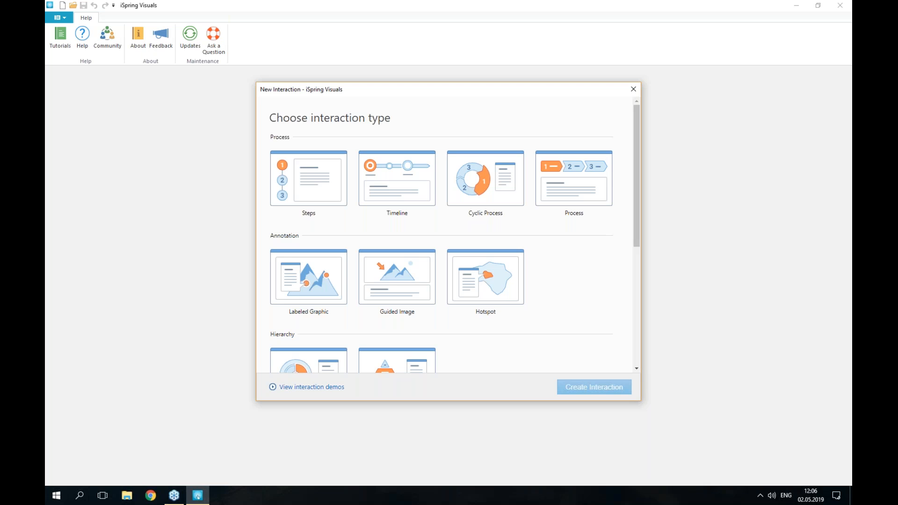
click(317, 197)
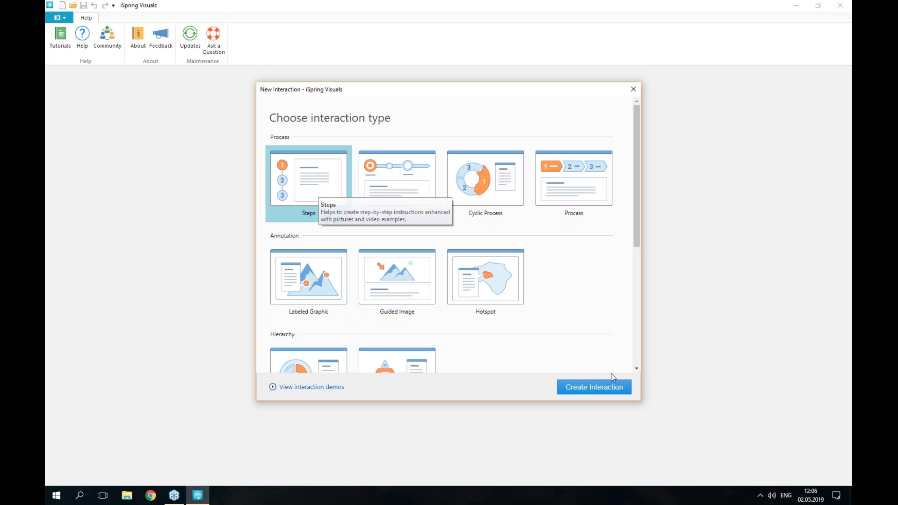
click(605, 392)
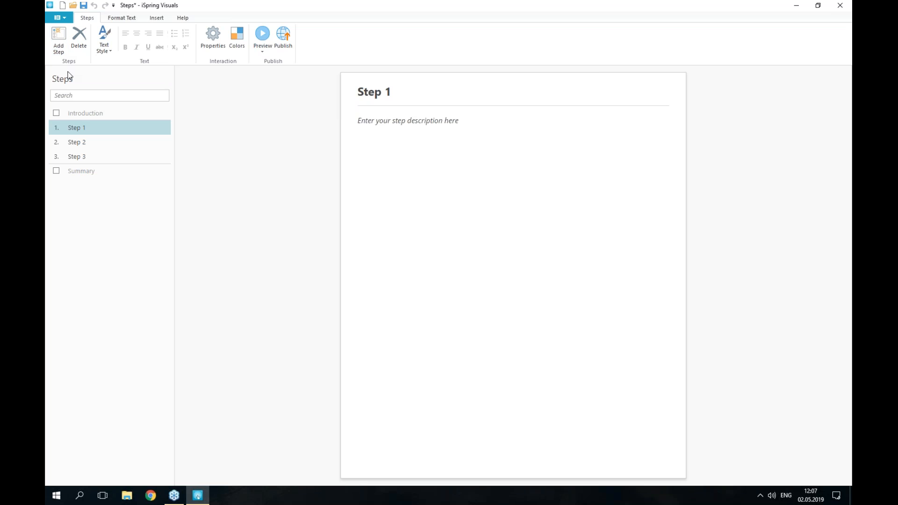
Include the Introduction page in the Steps interaction.
click(100, 115)
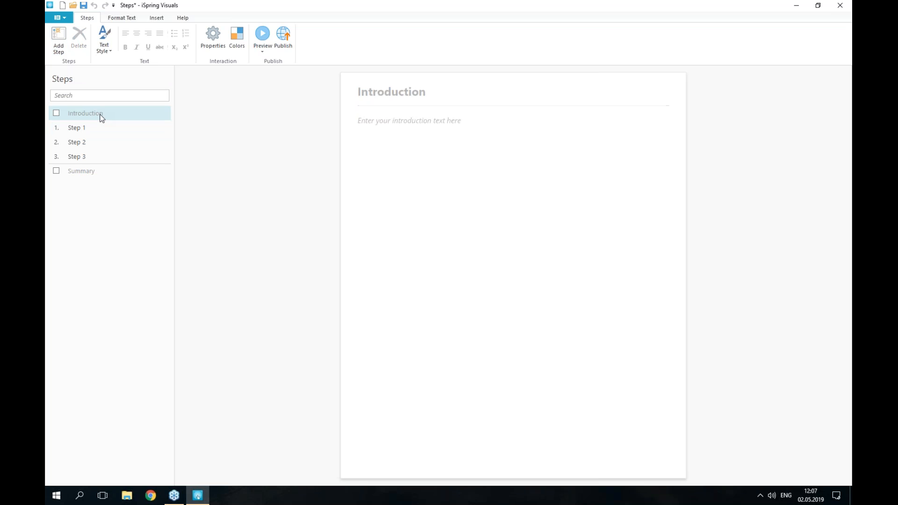
click(91, 172)
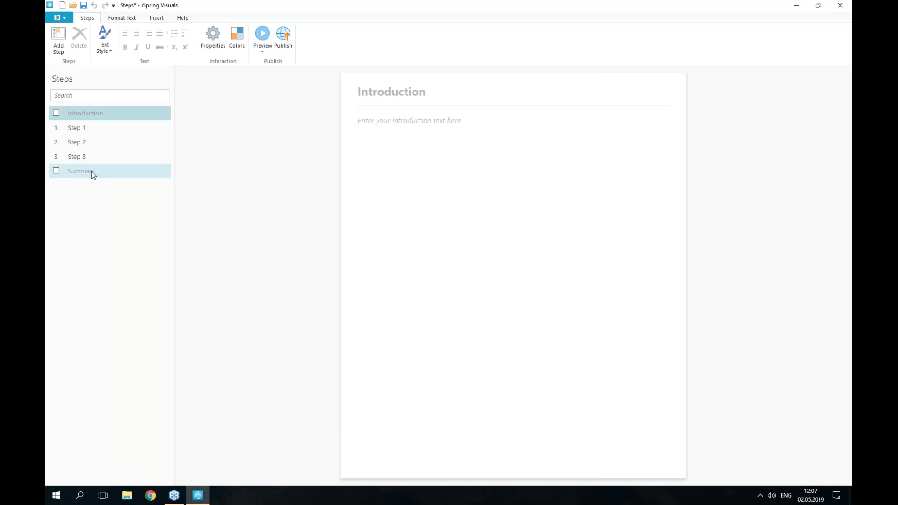
click(56, 114)
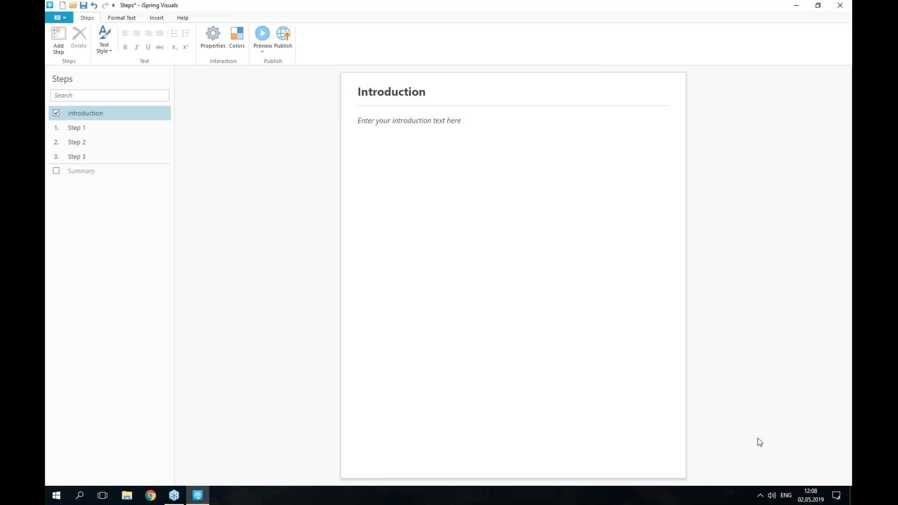
Switch to the desktop and open the Steps subfolder inside the Resources folder.
click(795, 5)
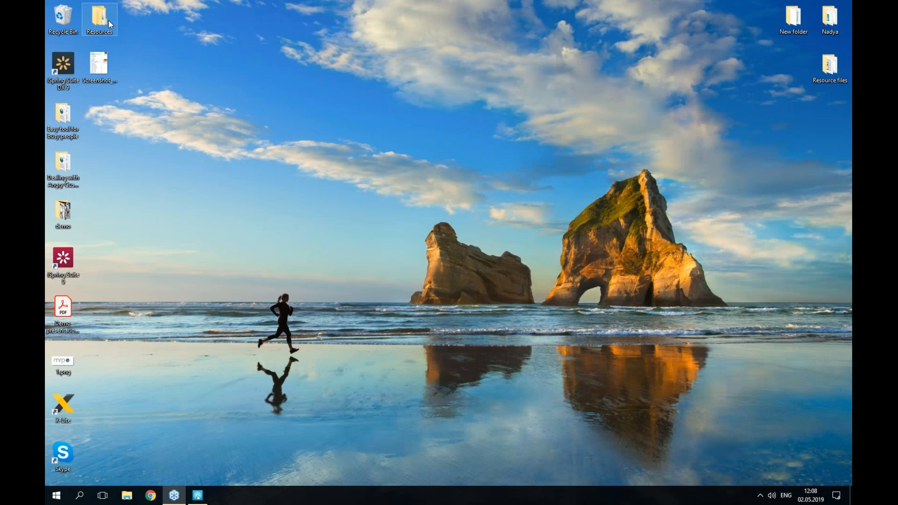
double_click(100, 19)
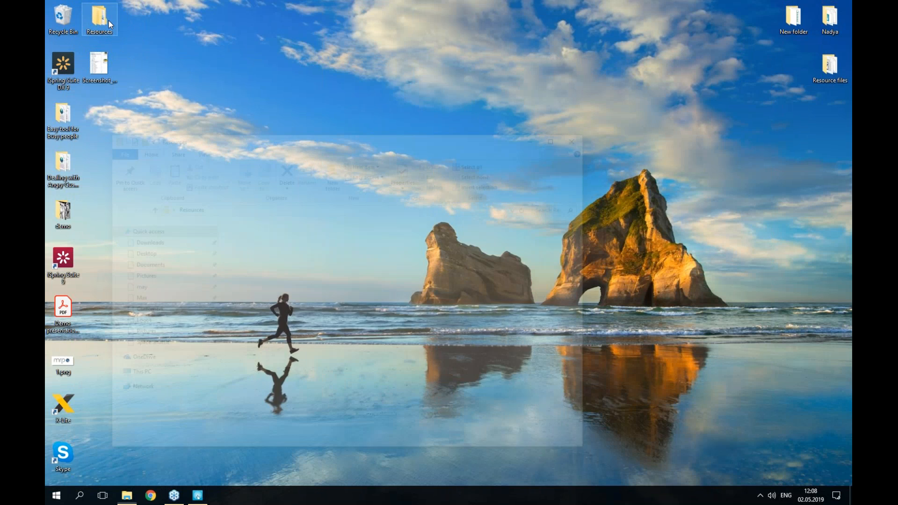
drag(322, 138, 449, 106)
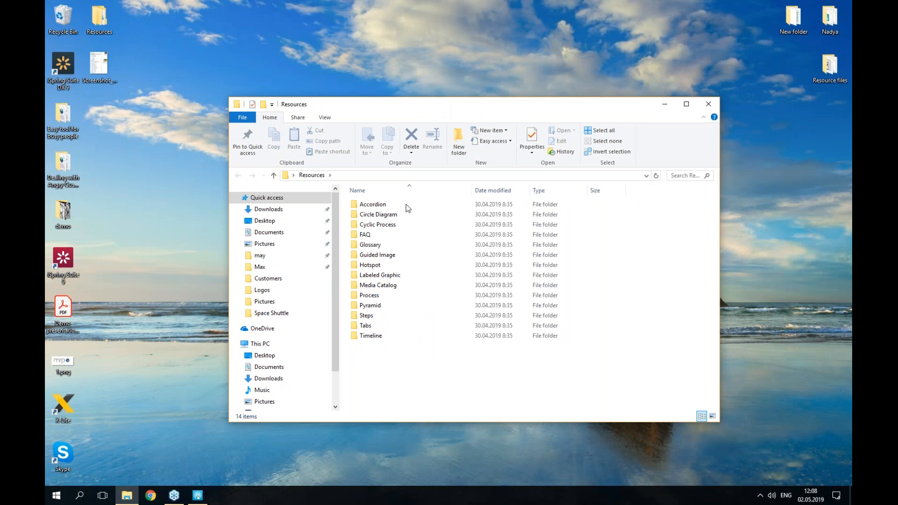
key(ctrl)
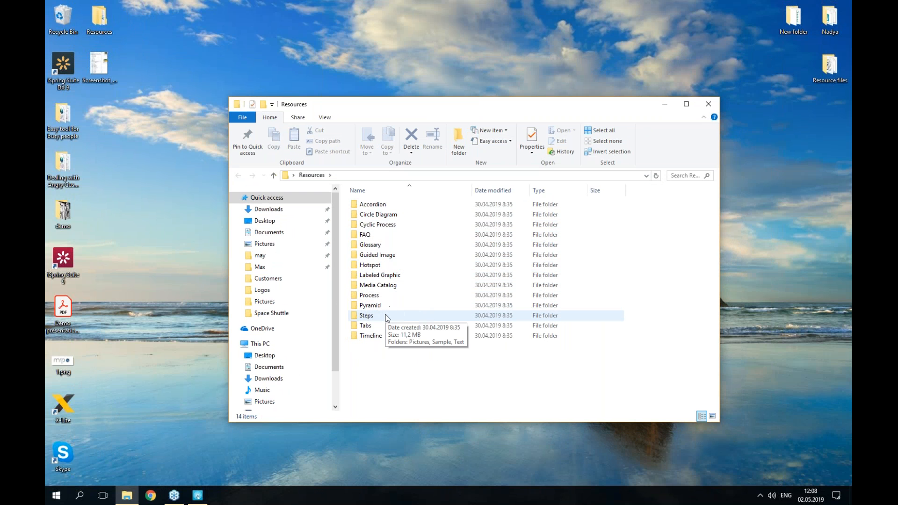
double_click(385, 316)
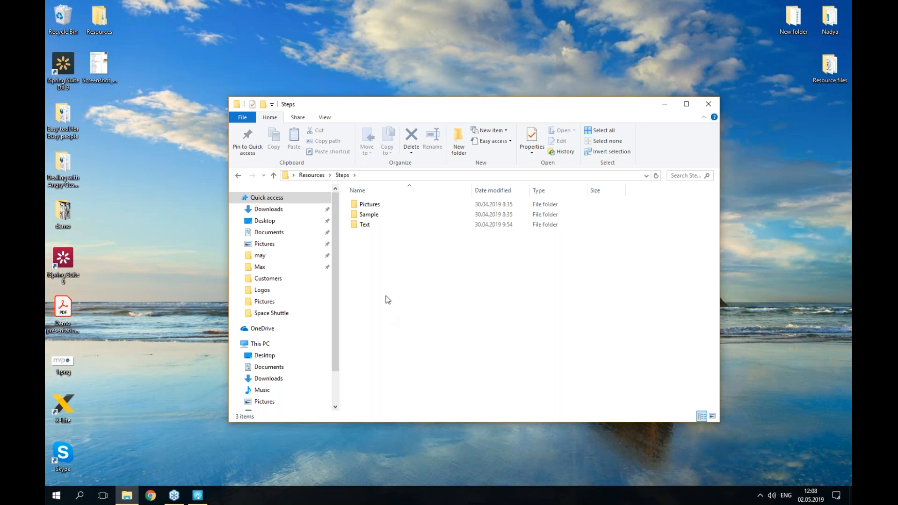
Open Text.docx from the Text subfolder in Word and maximize the document window.
key(ctrl)
key(ctrl)
key(ctrl)
key(ctrl)
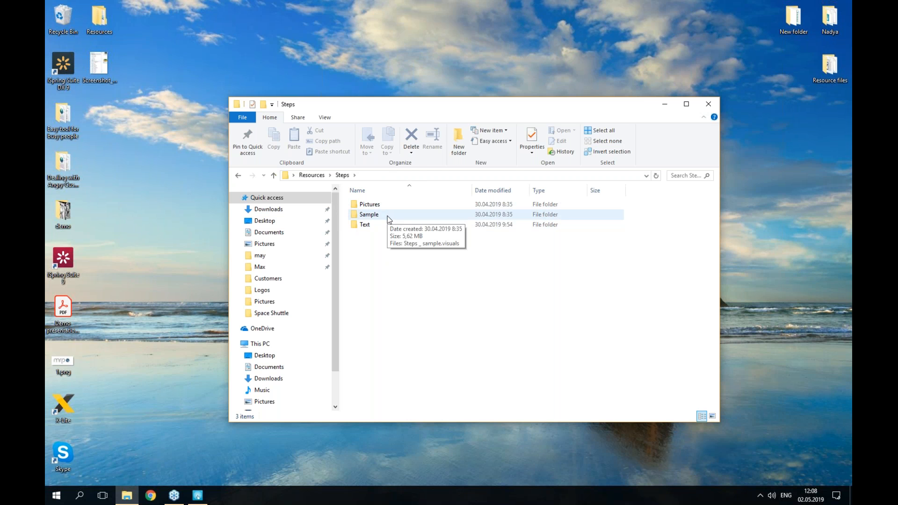
key(ctrl)
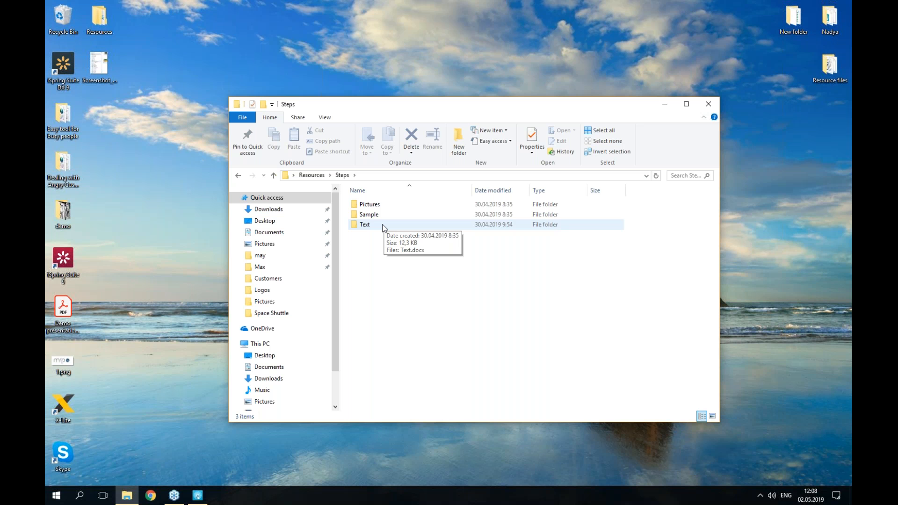
key(ctrl)
double_click(383, 226)
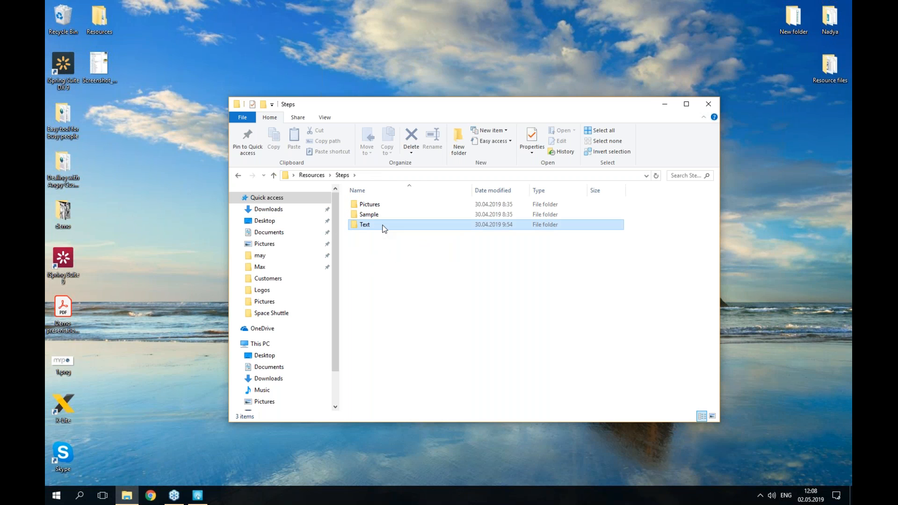
double_click(377, 205)
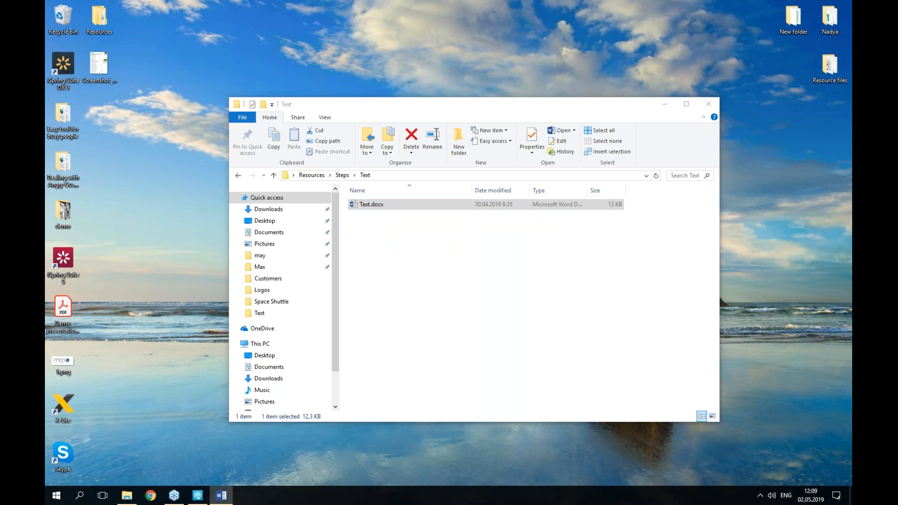
drag(897, 61, 400, 37)
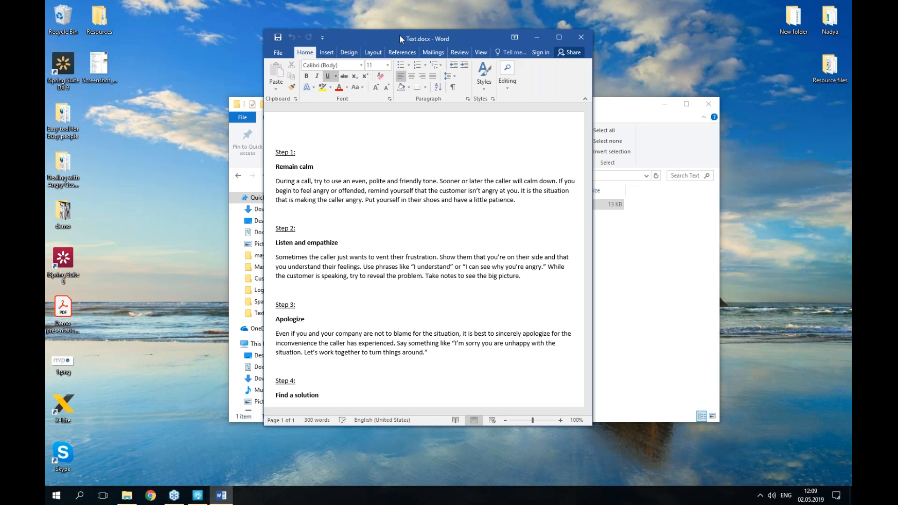
double_click(400, 35)
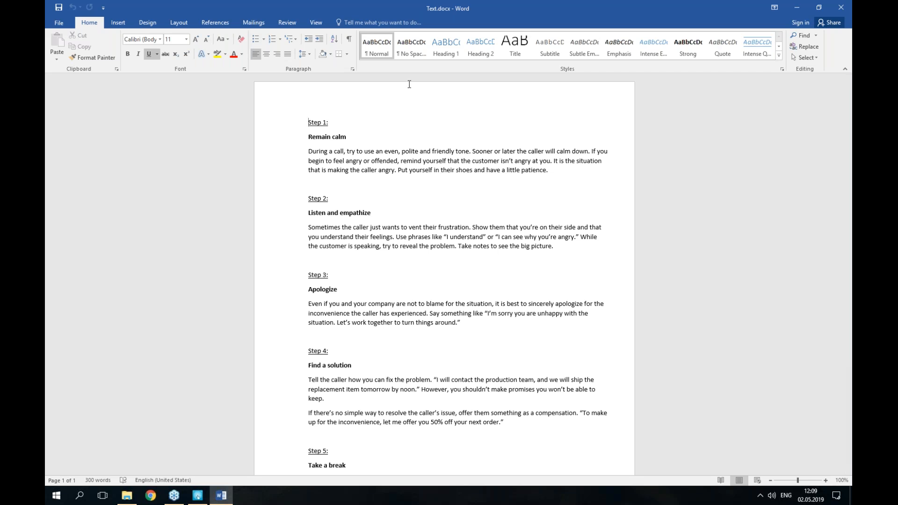
Minimize the Word document and the folder window, and return to iSpring Visuals.
click(327, 122)
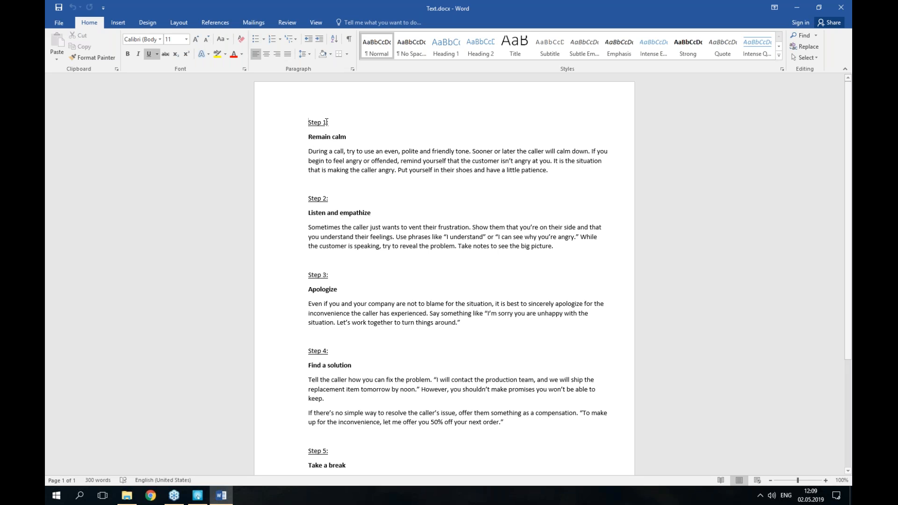
click(326, 137)
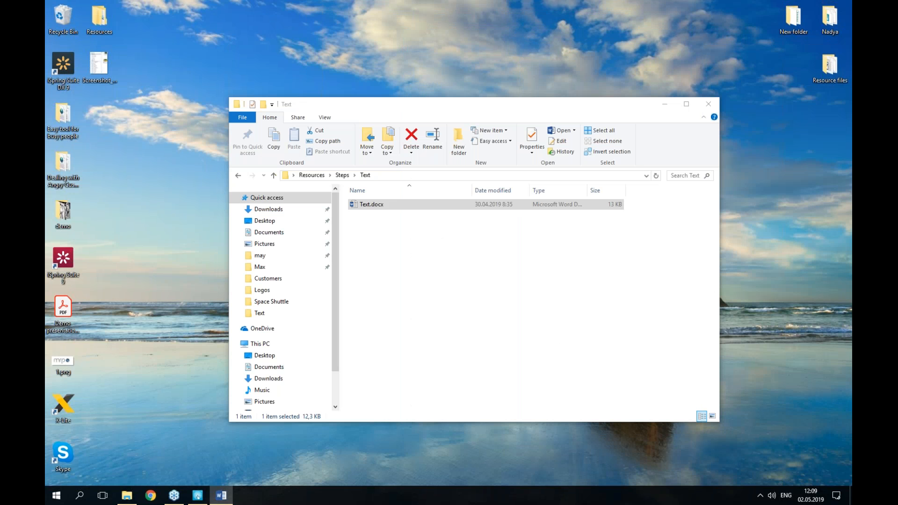
click(664, 105)
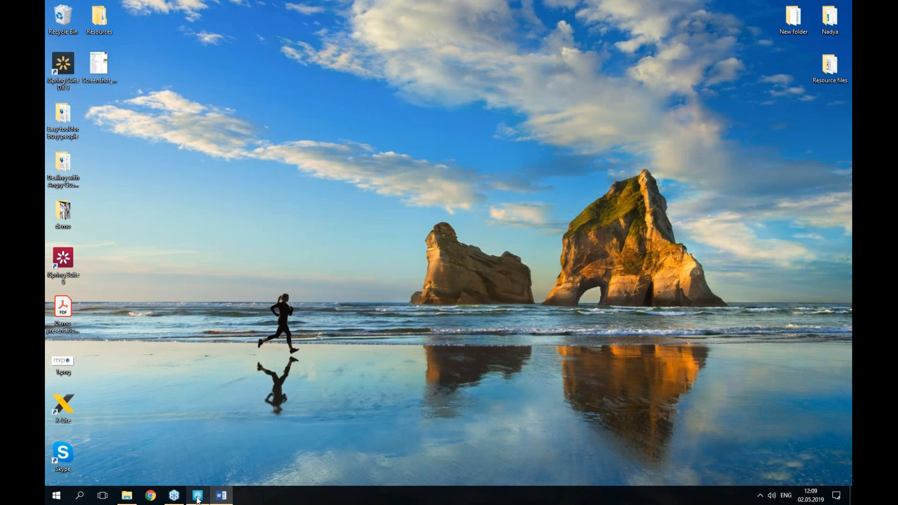
click(198, 497)
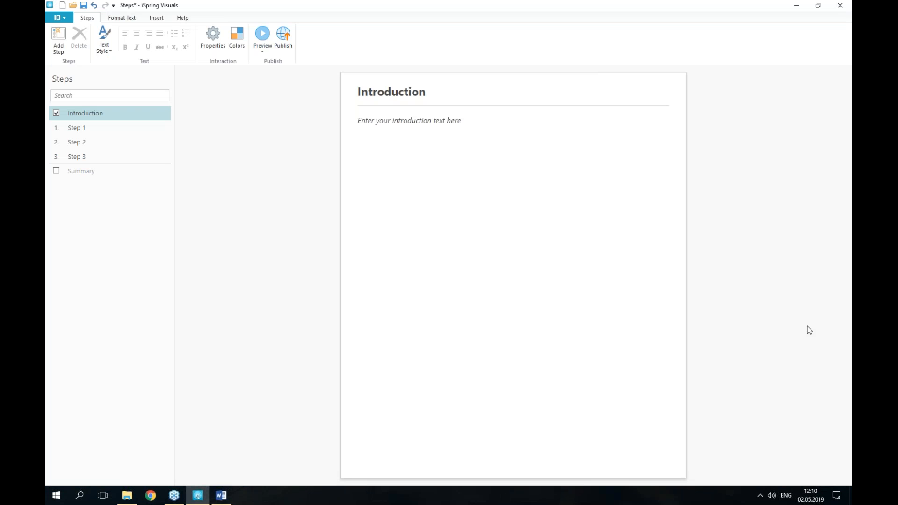
Replace the title of Step 1 with "Remain calm" from the Word document.
key(alt+Tab)
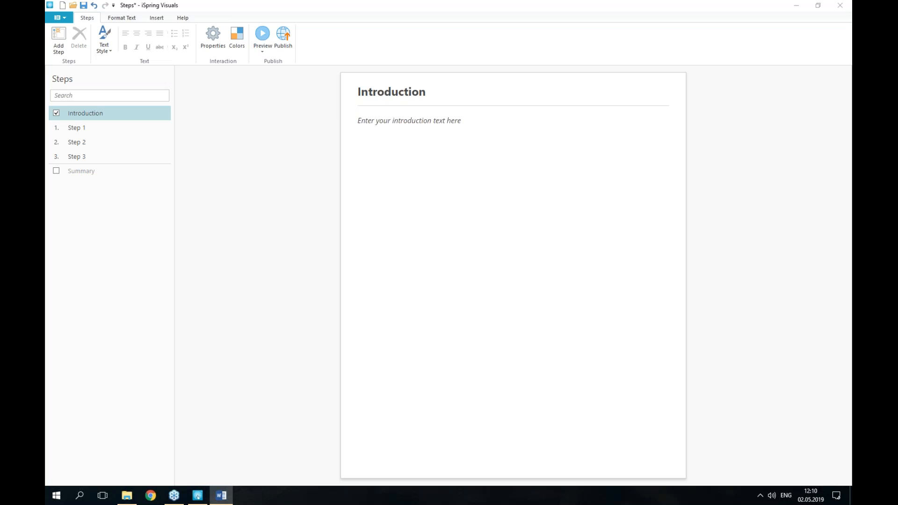
click(74, 128)
click(74, 128)
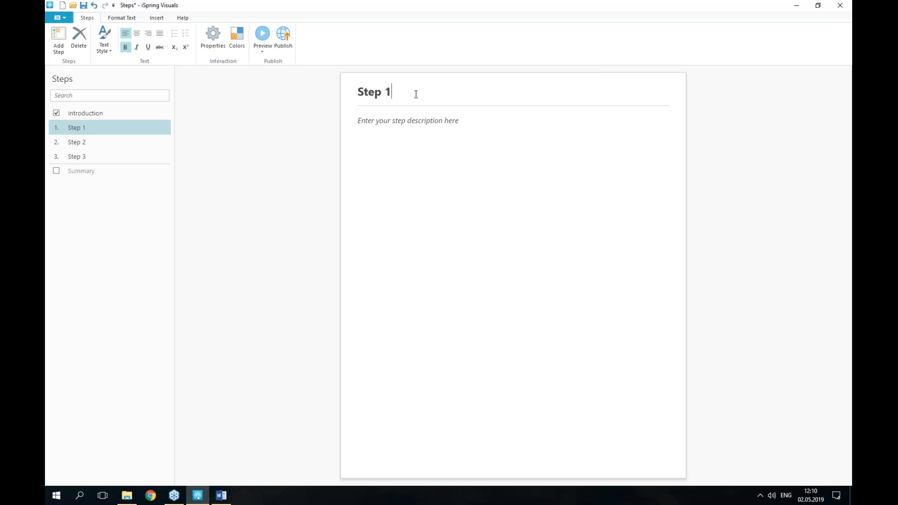
drag(401, 96, 359, 93)
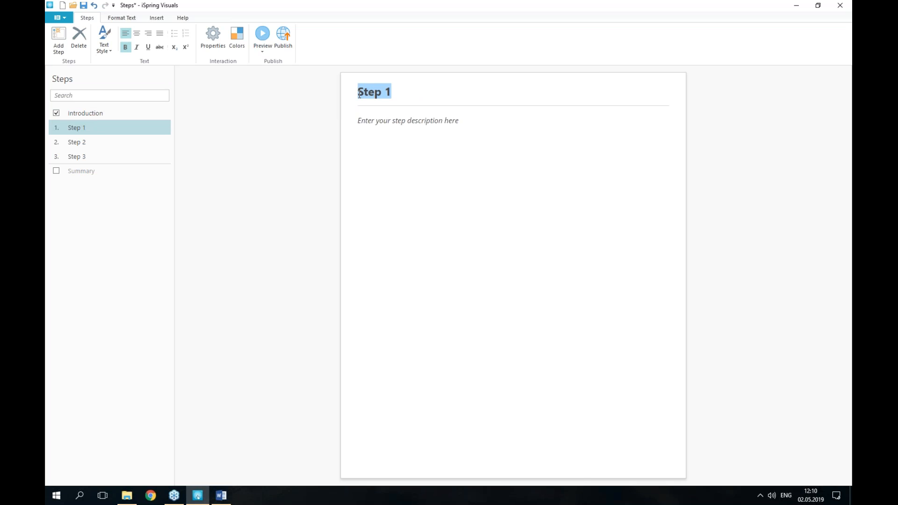
text(Remain calm)
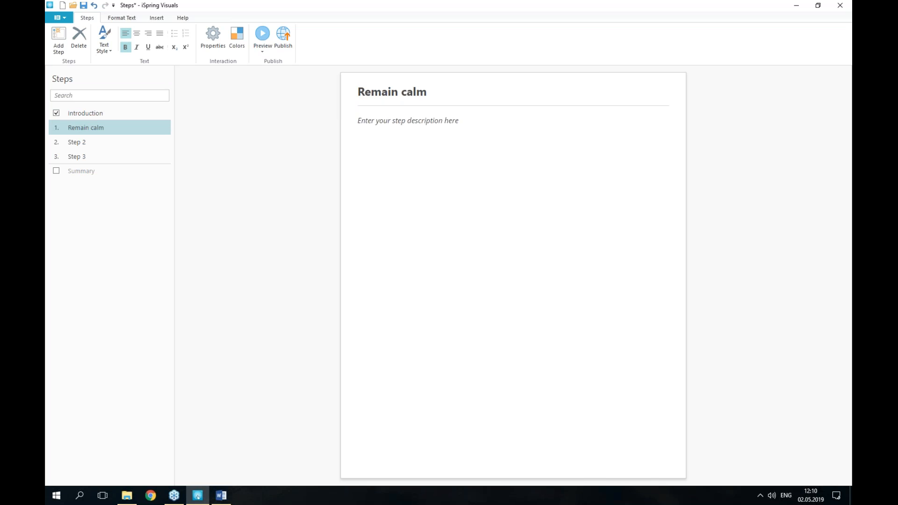
Fill the "Remain calm" description with its paragraph from Text.docx, starting "During a call, try to use an even, polite and friendly tone.".
key(alt+Tab)
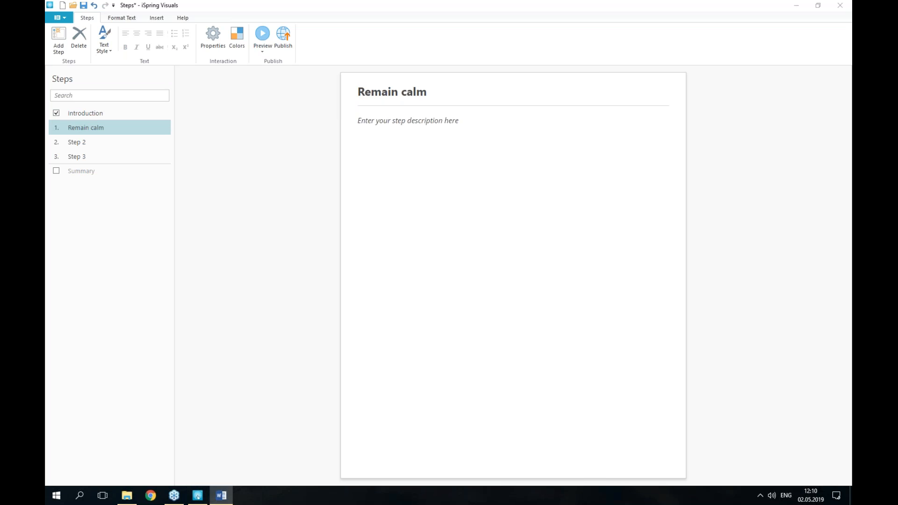
click(459, 146)
text(During a call, try to use an even, polite and friendly tone. Sooner or later the caller will calm down. If you begin to feel angry or offended, remind yourself that the customer isn’t angry at you. It is the situation that is making the caller angry. Put yourself in their shoes and have a little patience.)
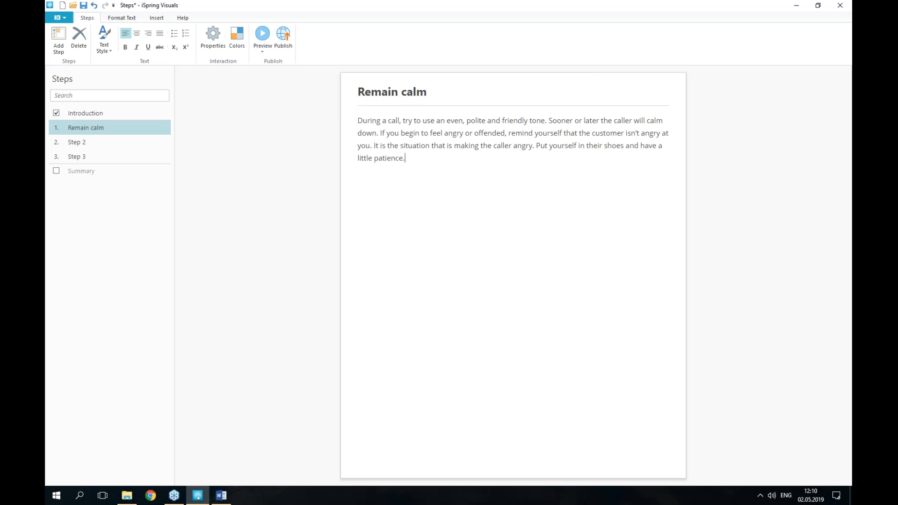
Replace the title of Step 2 with "Listen and empathize" from the Word document.
key(alt+Tab)
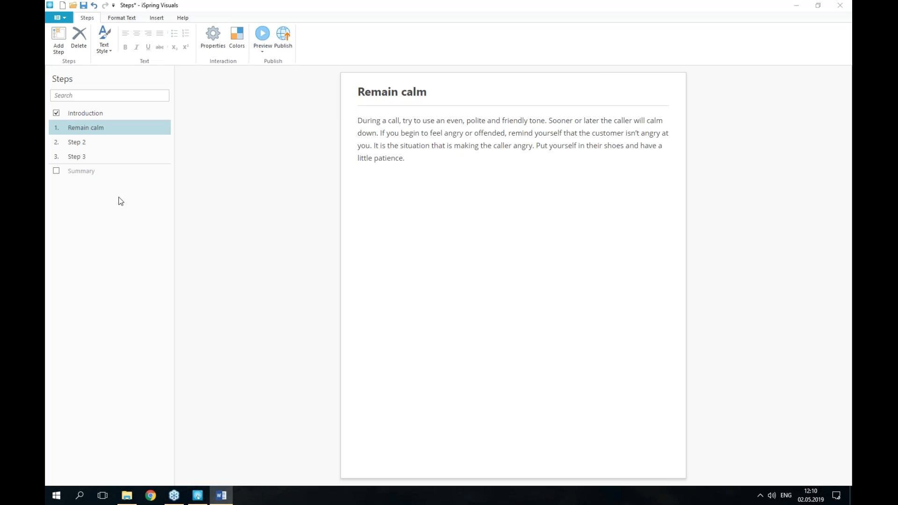
click(97, 141)
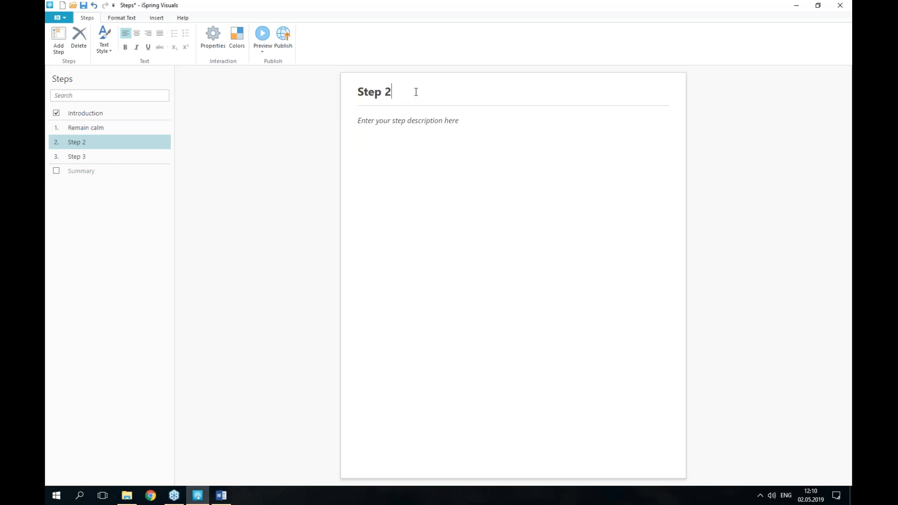
drag(415, 92, 350, 92)
text(Listen and empathize)
Fill the "Listen and empathize" description with its paragraph from Text.docx, starting "Sometimes the caller just wants to vent their frustration.".
key(alt+Tab)
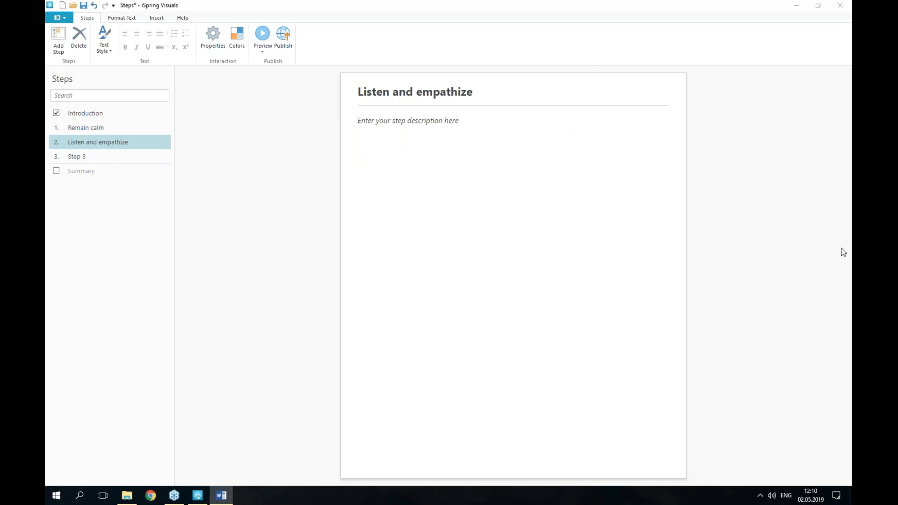
click(510, 144)
text(Sometimes the caller just wants to vent their frustration. Show them that you’re on their side and that you understand their feelings. Use phrases like "I understand" or "I can see why you’re angry." While the customer is speaking, try to reveal the problem. Take notes to see the big picture.)
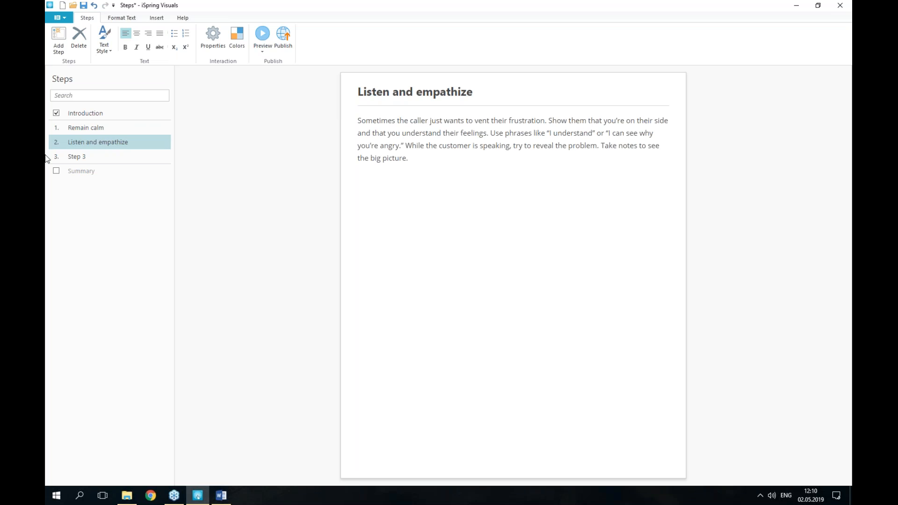
Replace the title of Step 3 with "Apologize" from the Word document.
click(86, 158)
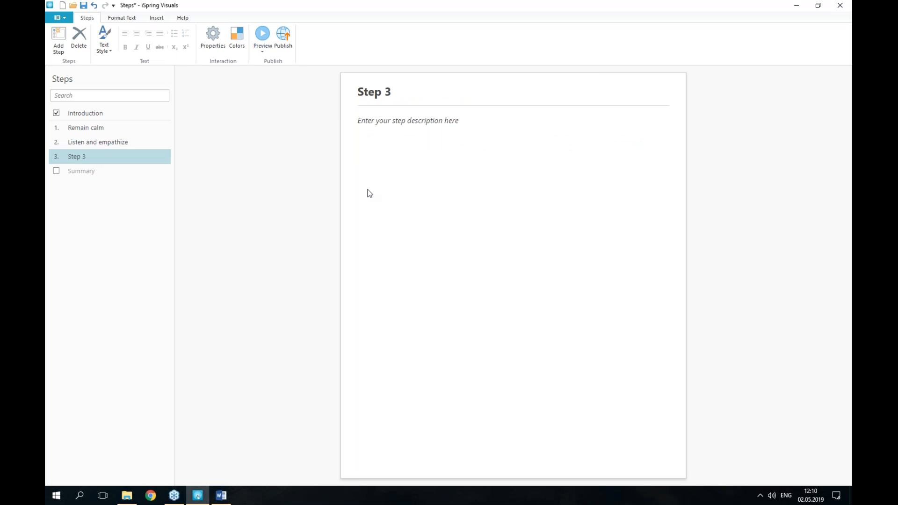
key(alt+Tab)
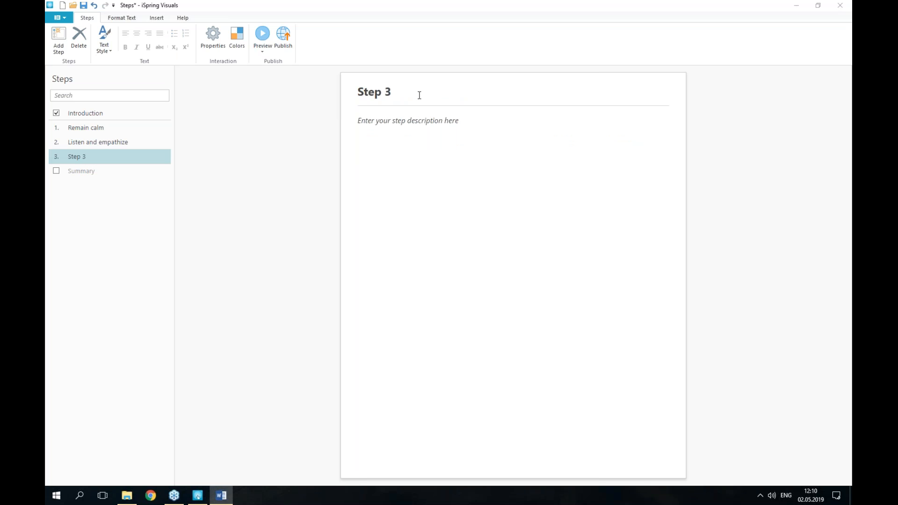
drag(419, 92, 359, 92)
text(Apologize)
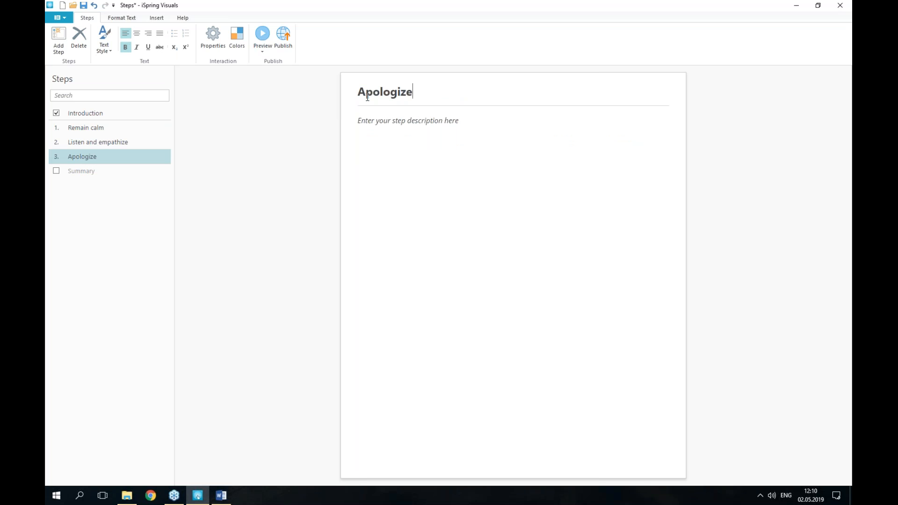
Fill the "Apologize" description with its paragraph from Text.docx, starting "Even if you and your company are not to blame for the situation".
key(alt+Tab)
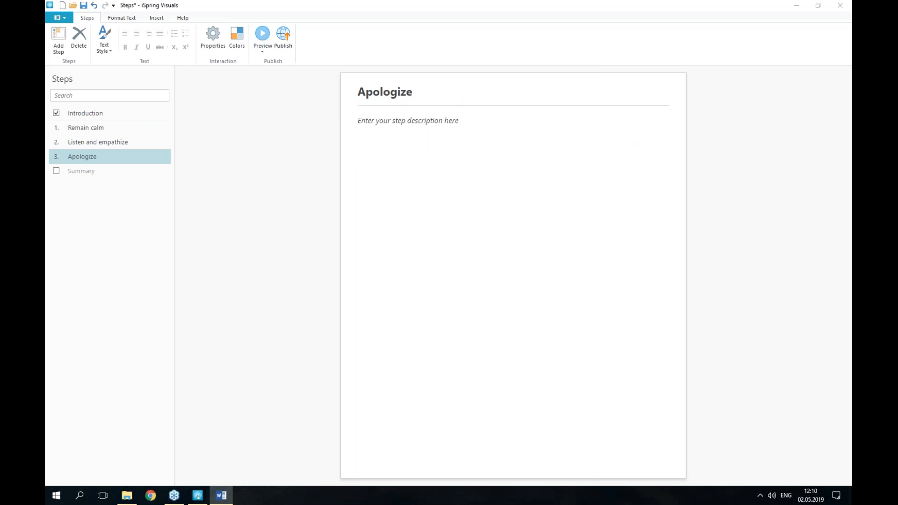
click(455, 148)
text(Even if you and your company are not to blame for the situation, it is best to sincerely apologize for the inconvenience the caller has experienced. Say something like "I’m sorry you are unhappy with the situation. Let’s work together to turn things around.")
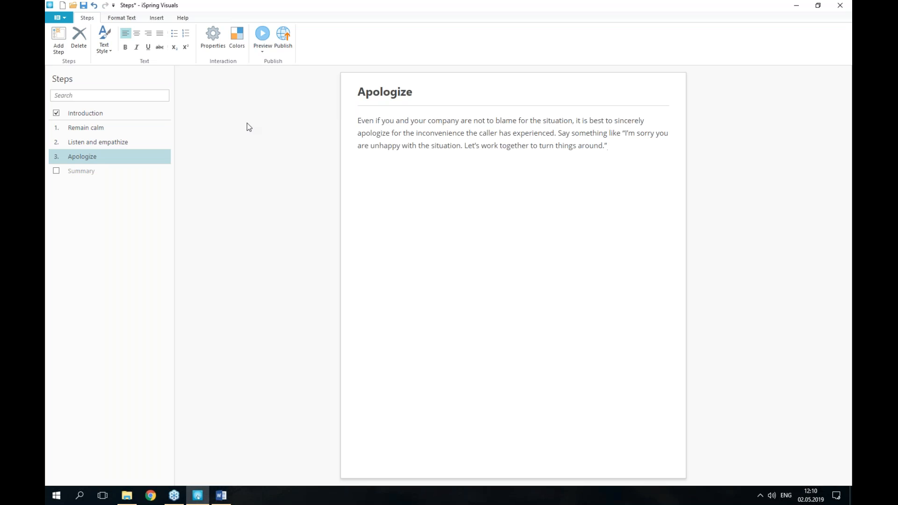
Clear the title text of the Introduction page.
click(84, 115)
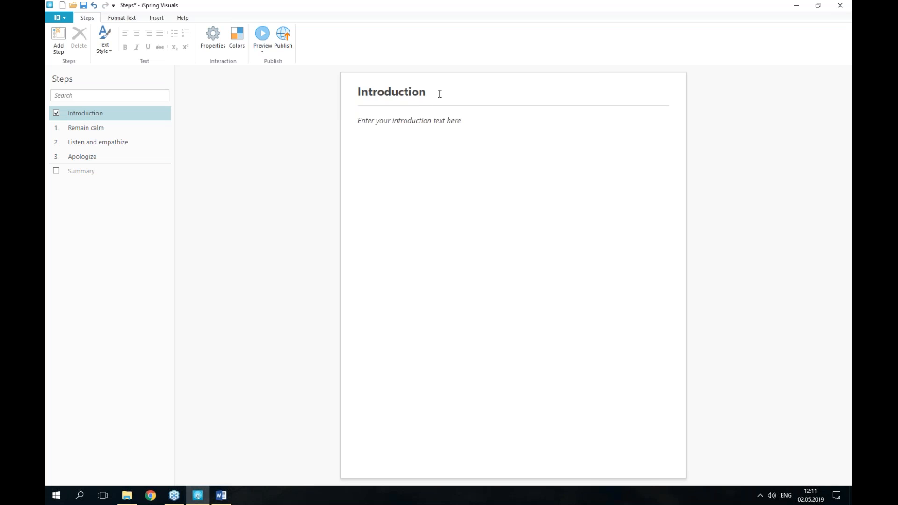
drag(440, 92, 361, 90)
key(BackSpace)
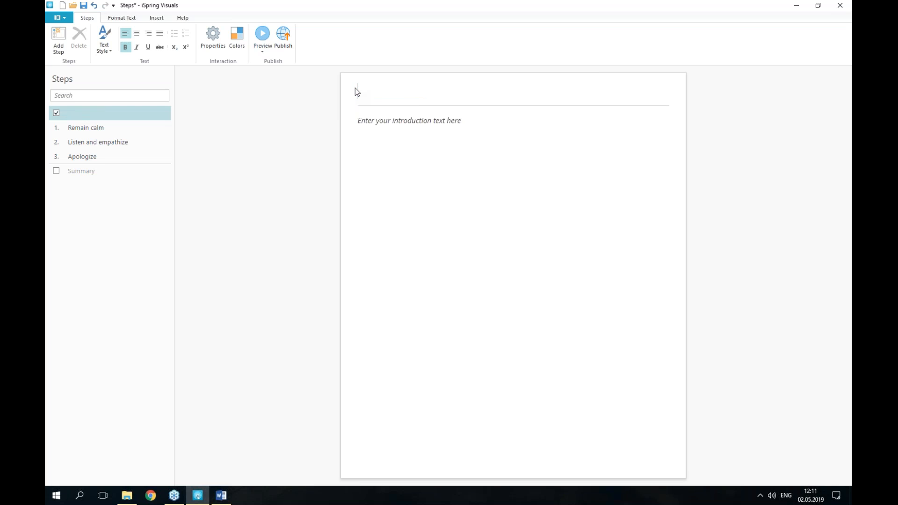
Insert picture1.png from the Resources > Steps > Pictures folder into the introduction's text area.
click(404, 138)
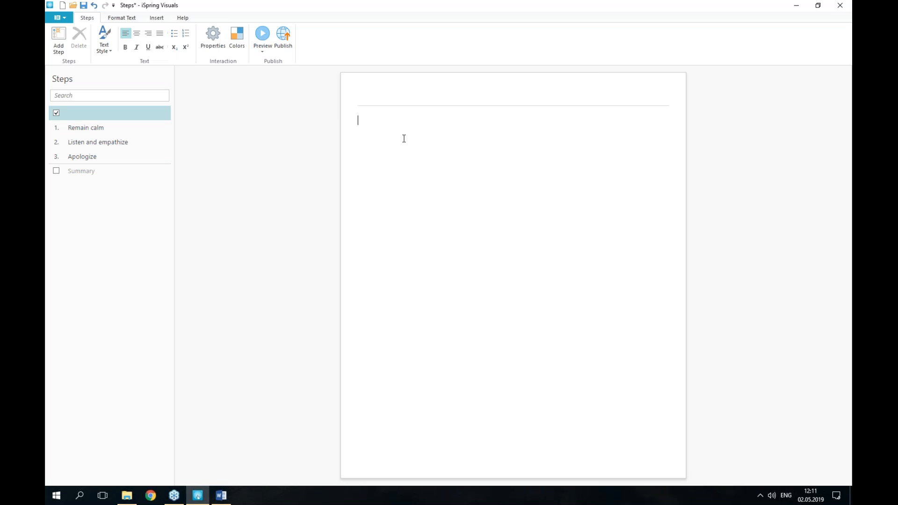
click(392, 127)
click(159, 19)
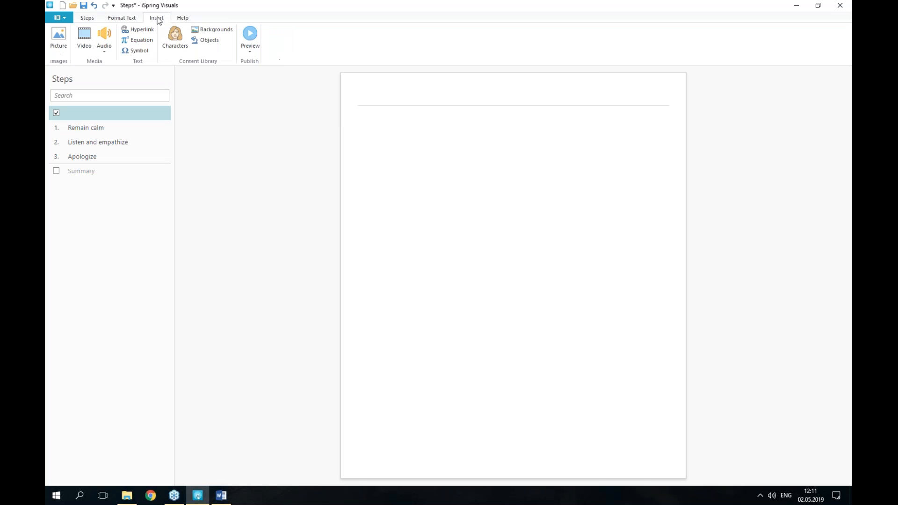
click(59, 37)
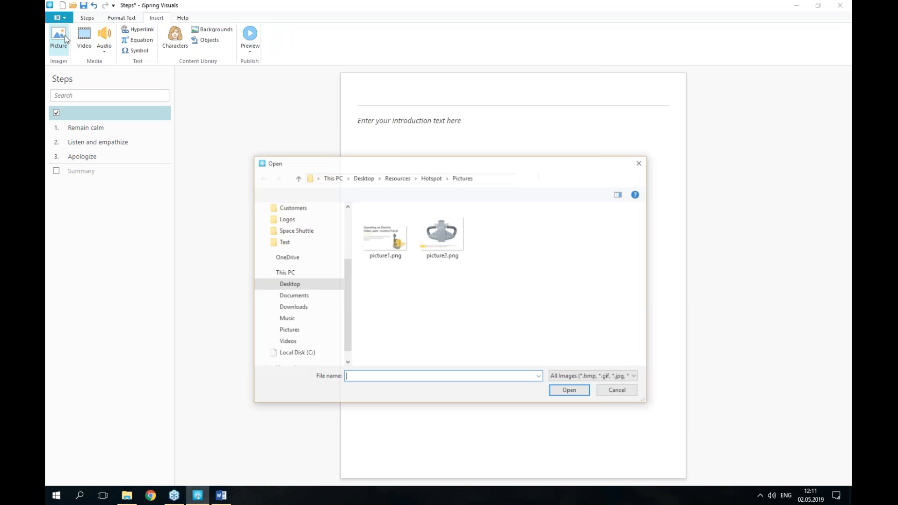
click(398, 178)
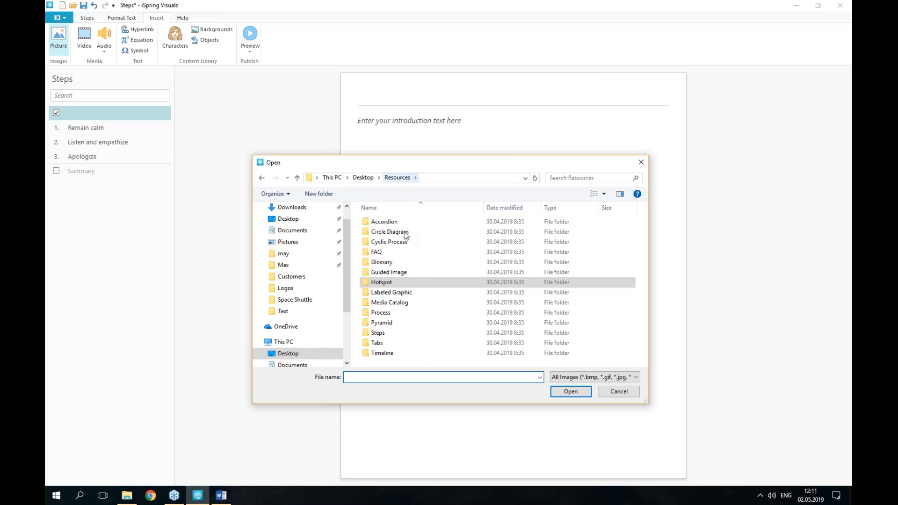
double_click(421, 333)
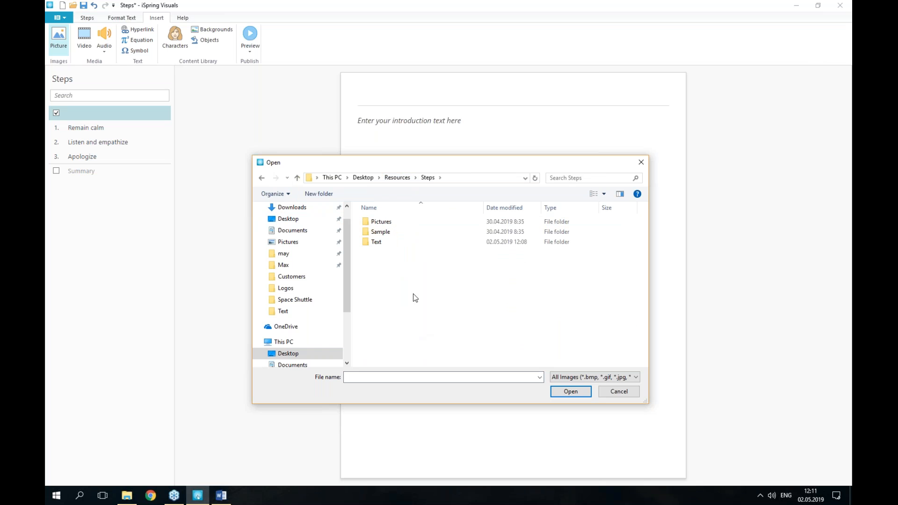
click(392, 225)
double_click(392, 225)
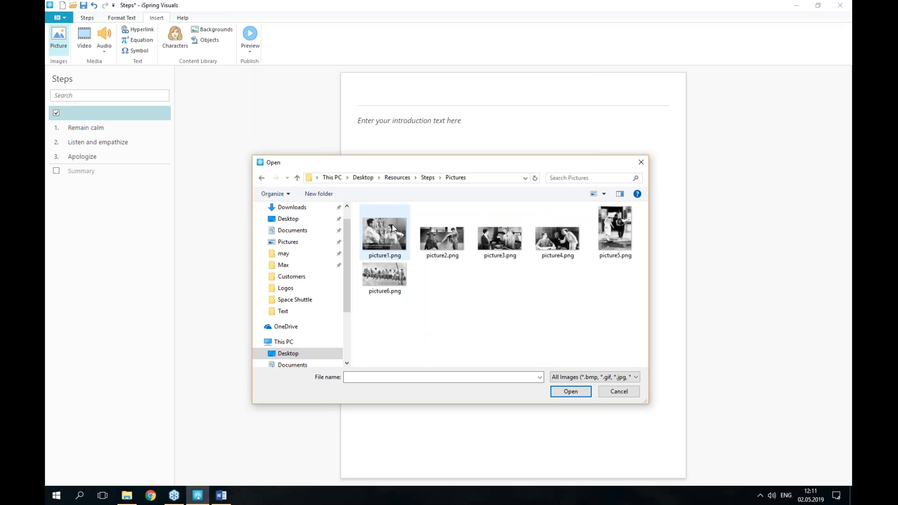
click(392, 238)
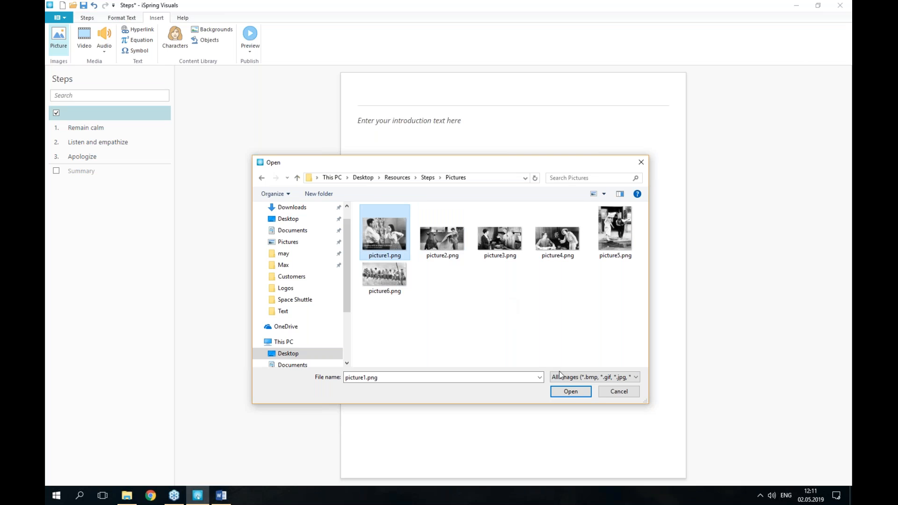
click(571, 392)
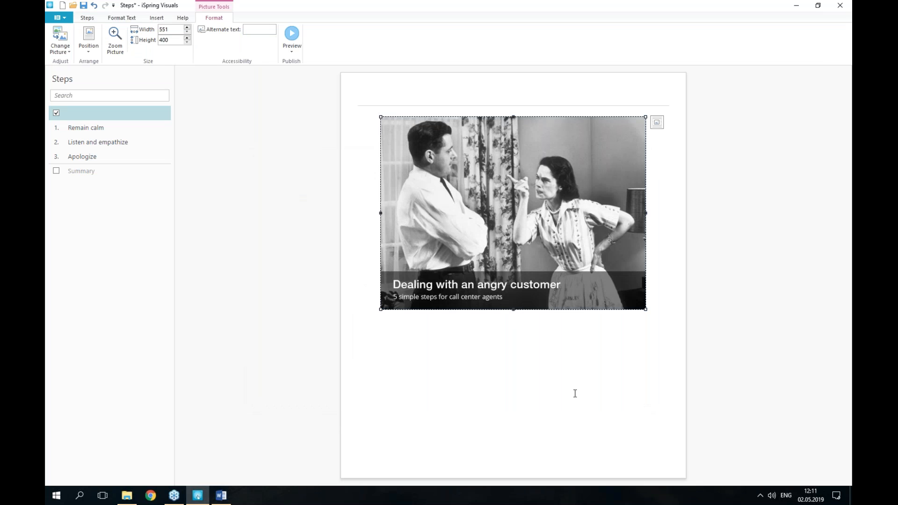
Insert picture2.png at the end of the "Remain calm" description.
click(117, 132)
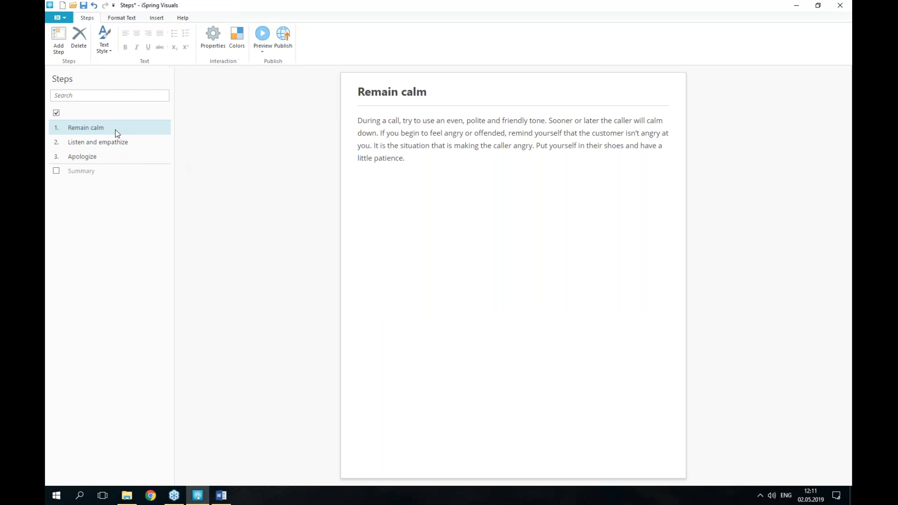
click(435, 162)
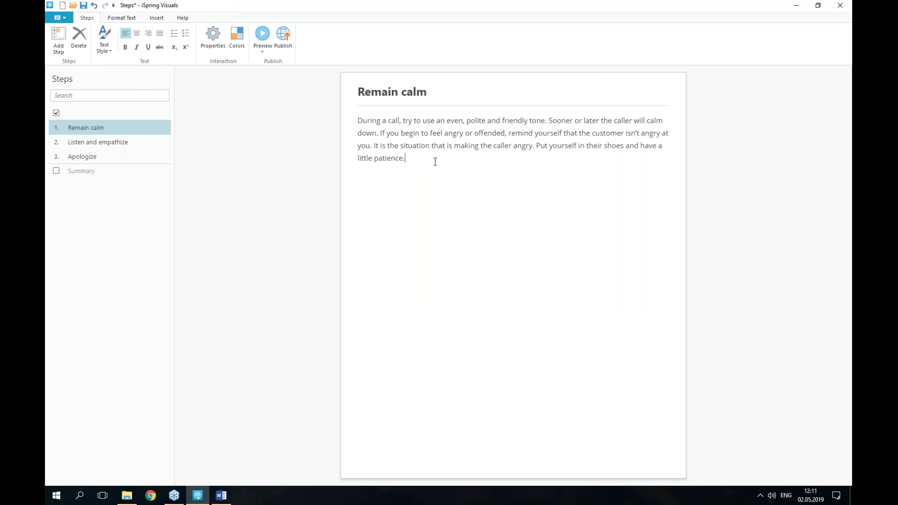
click(157, 18)
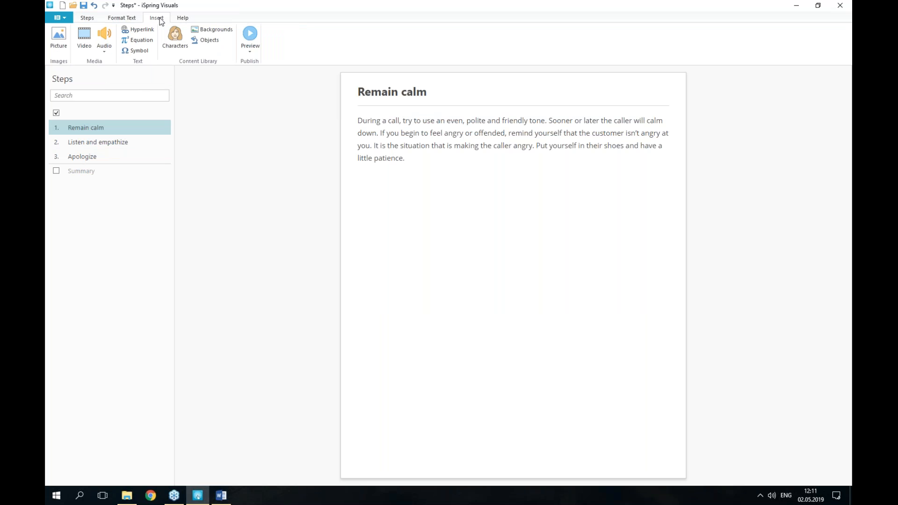
click(62, 36)
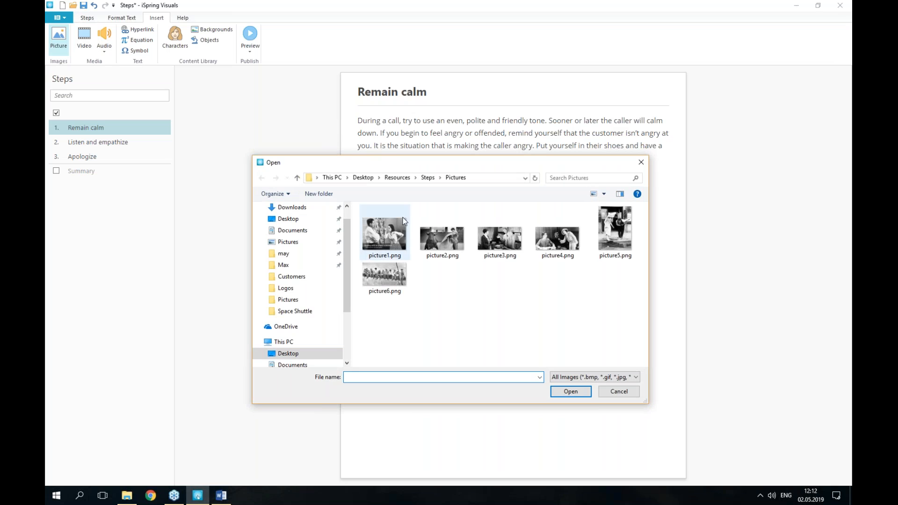
click(450, 247)
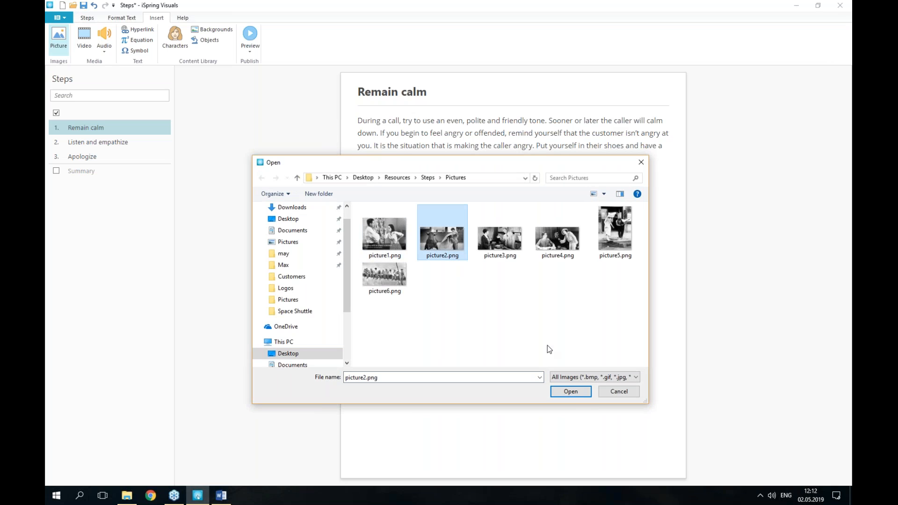
click(579, 393)
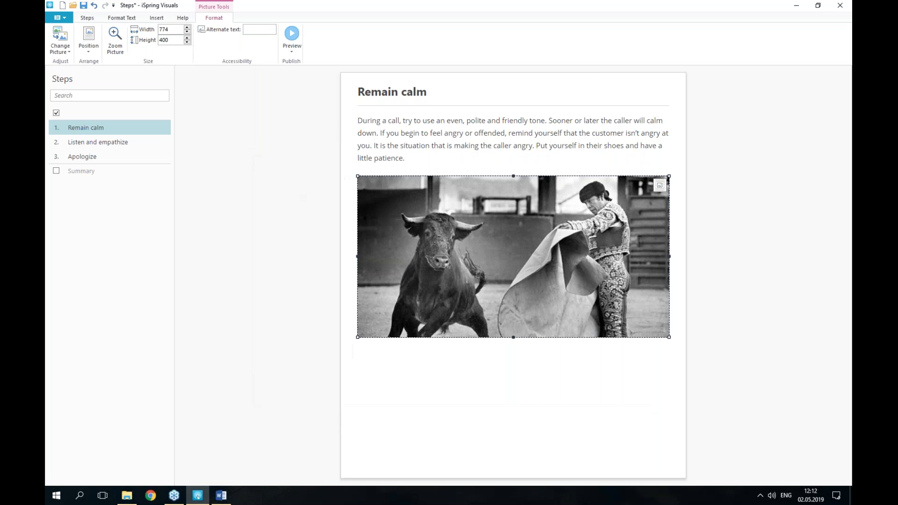
Insert picture3.png at the end of the "Listen and empathize" description.
click(110, 145)
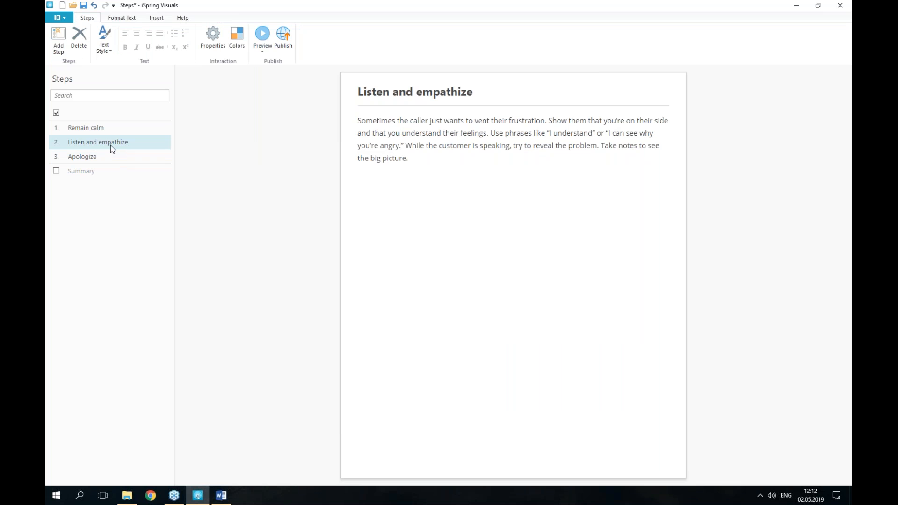
click(447, 163)
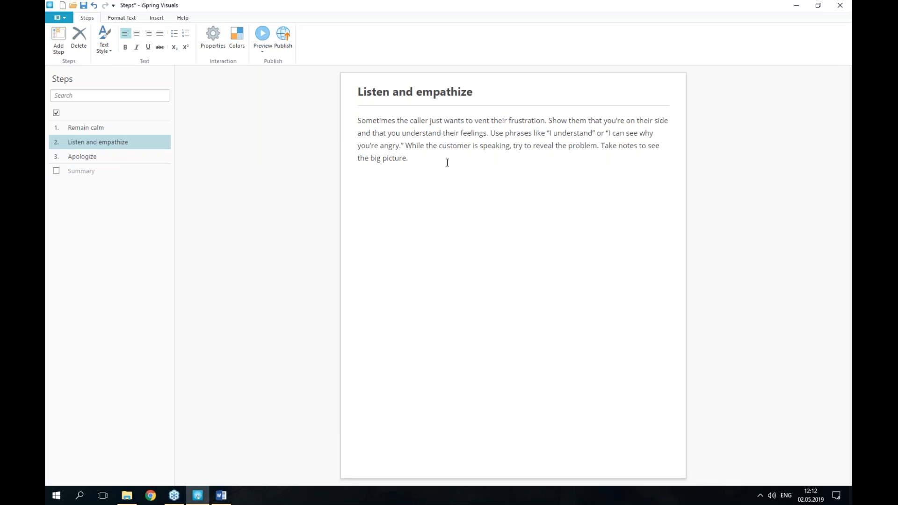
click(156, 18)
click(60, 45)
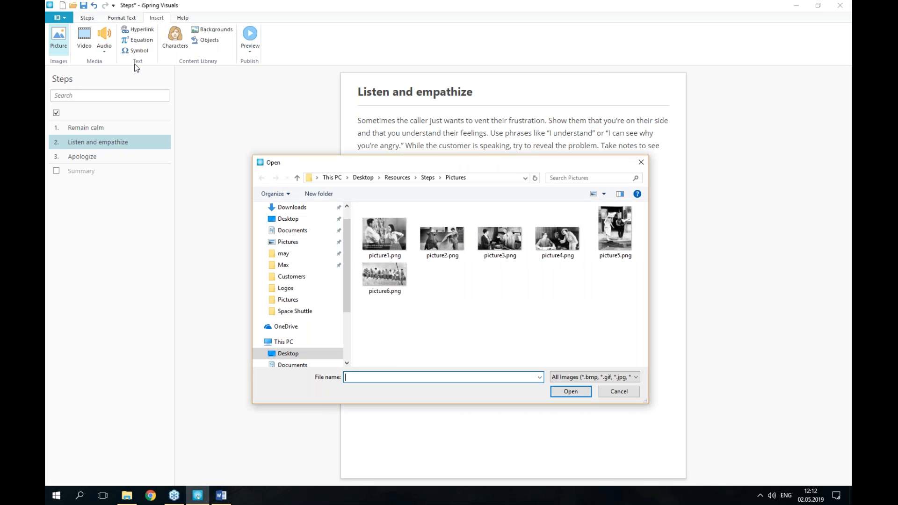
click(508, 248)
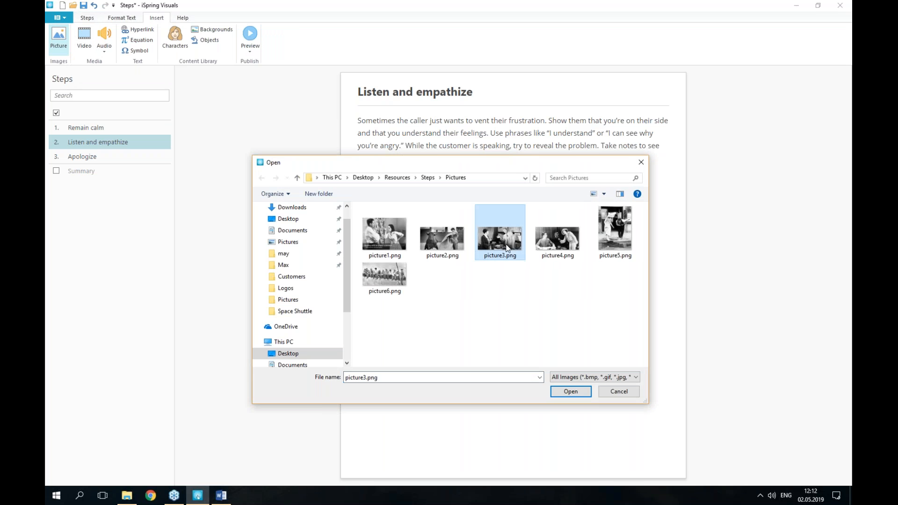
click(580, 391)
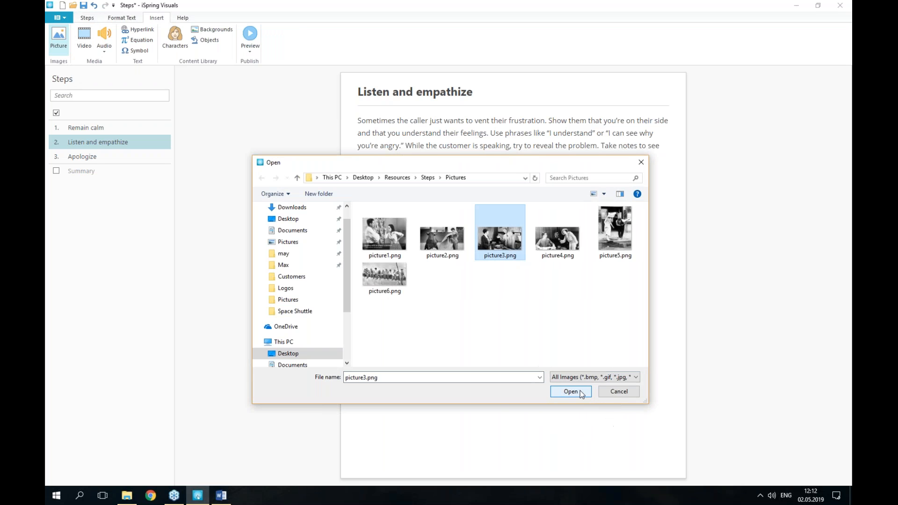
click(580, 392)
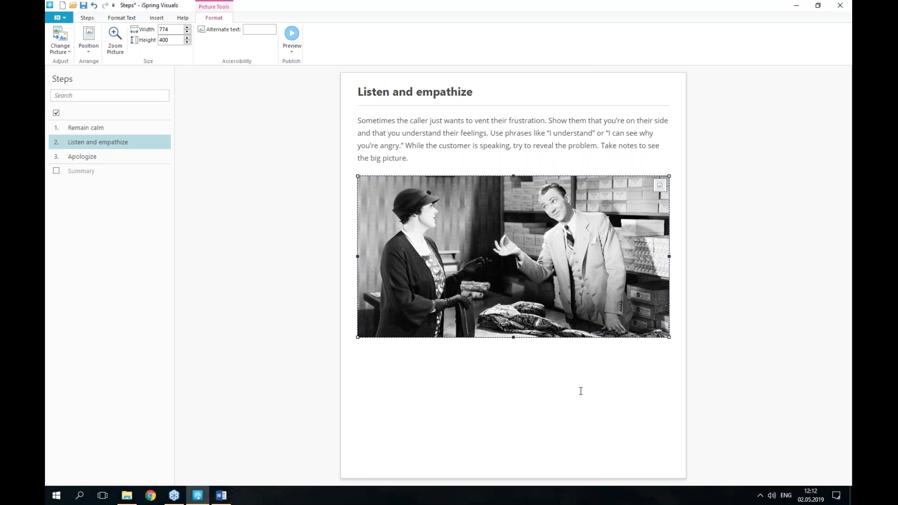
Set the steps position to Top in the interaction properties and keep the numbering format at 1, 2, 3.
click(87, 18)
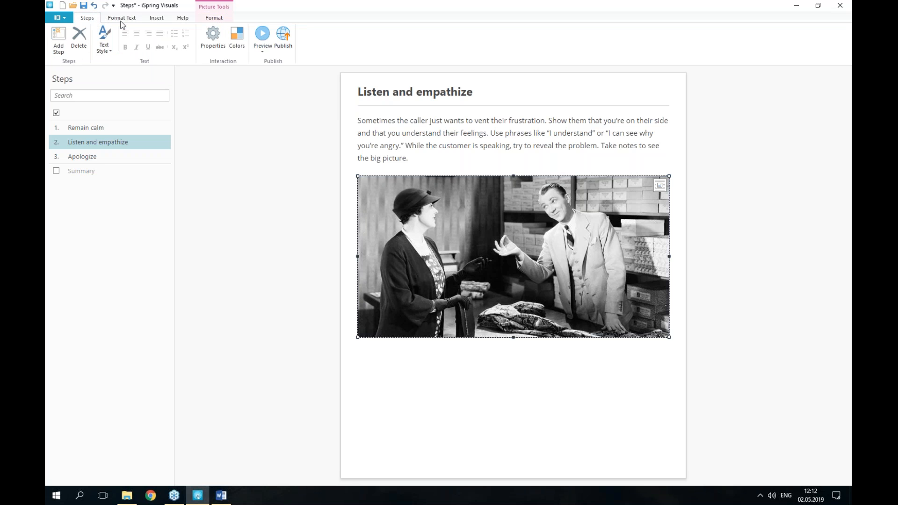
click(213, 36)
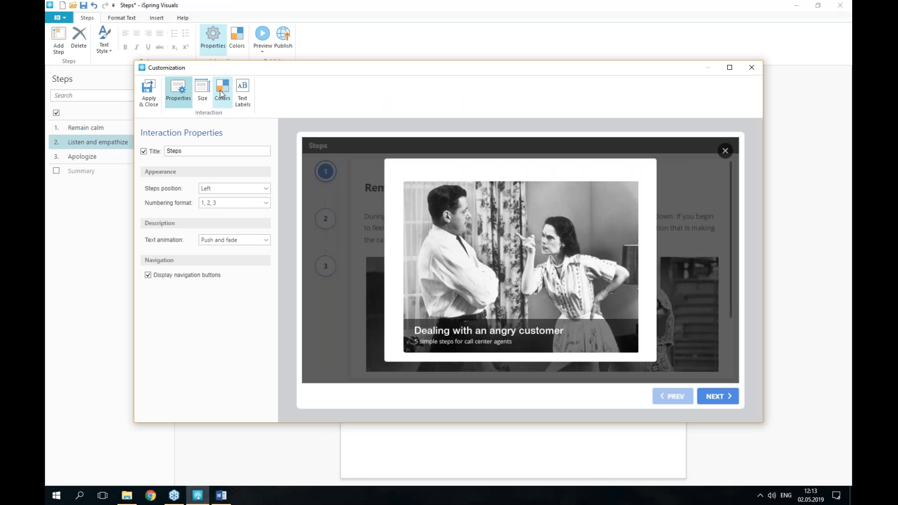
click(234, 191)
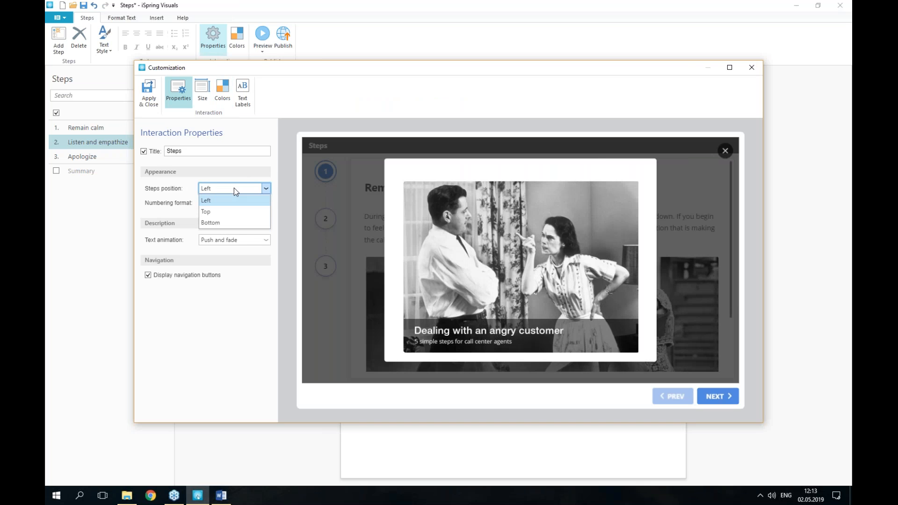
click(232, 213)
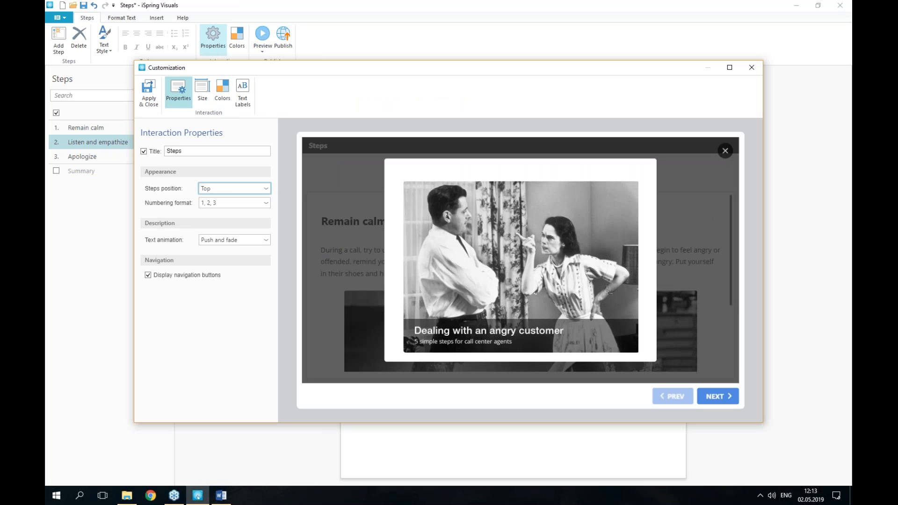
click(235, 205)
click(235, 204)
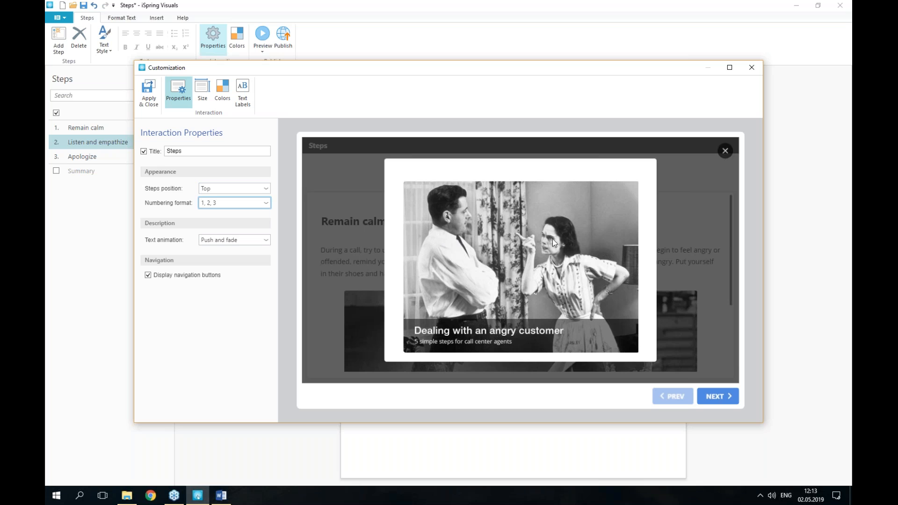
Dismiss the introduction in the customization preview and look through the steps of the interaction.
click(726, 152)
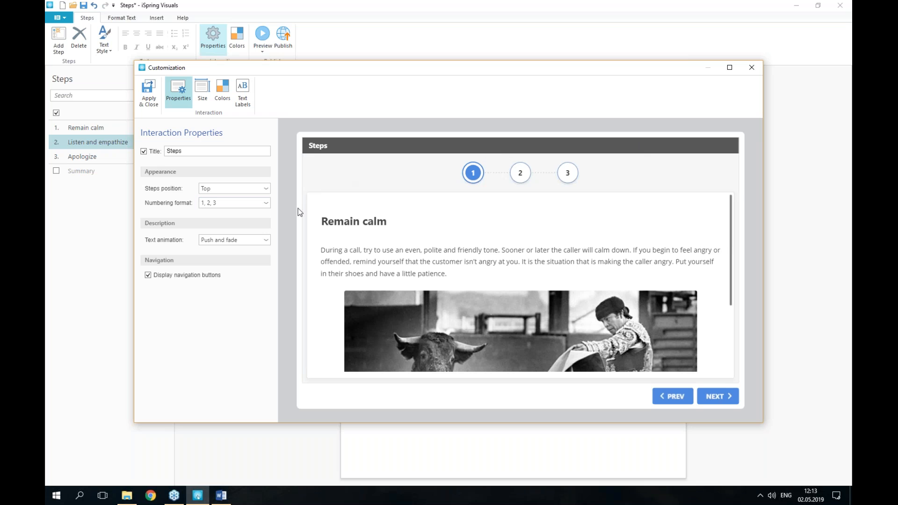
click(522, 179)
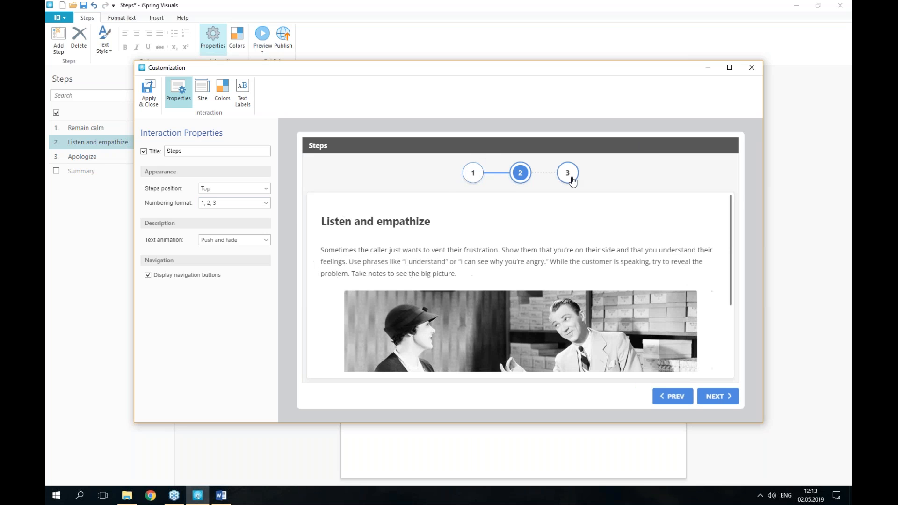
click(572, 180)
click(520, 178)
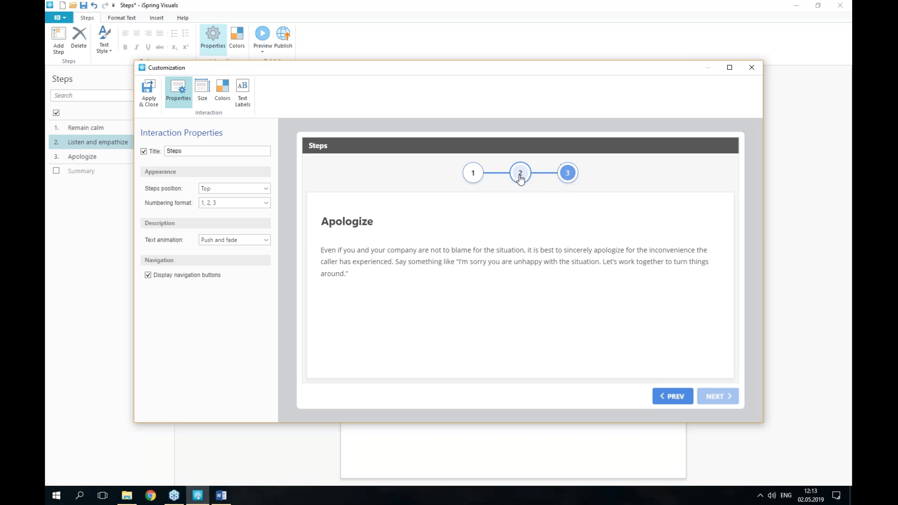
Return the preview to step 1 and set the description's text animation to None.
click(477, 175)
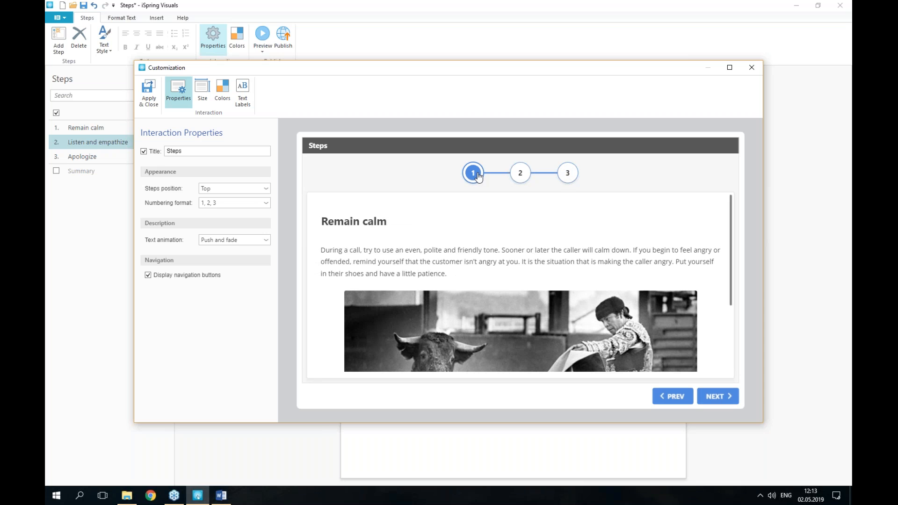
click(235, 239)
click(236, 239)
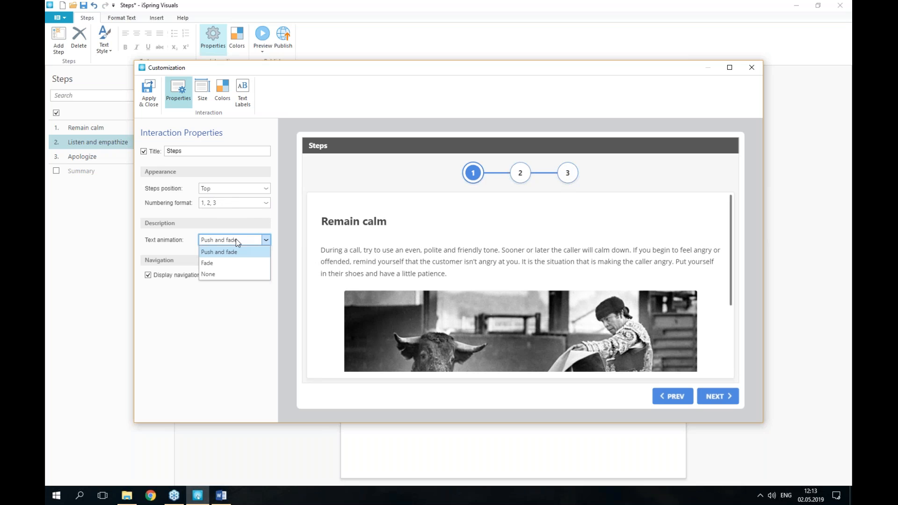
click(240, 274)
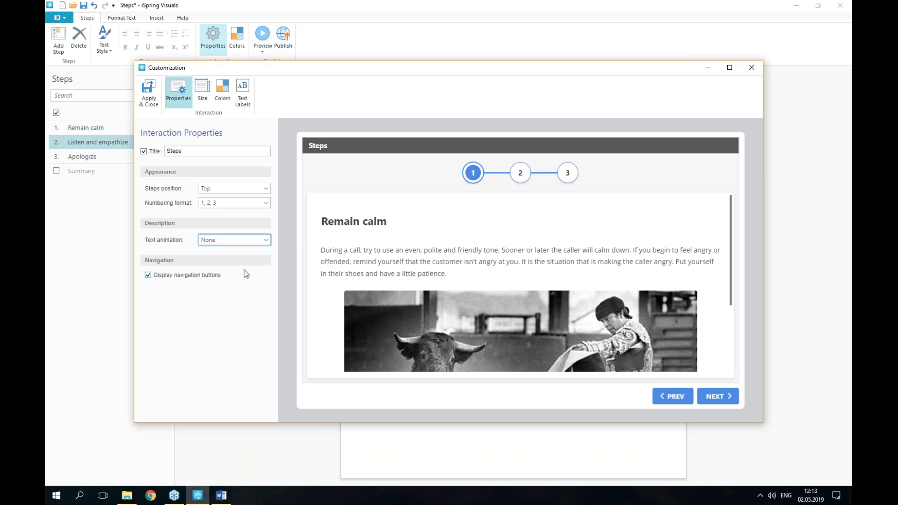
Check the switching between all three steps in the customization preview, and apply and close the customization.
click(520, 174)
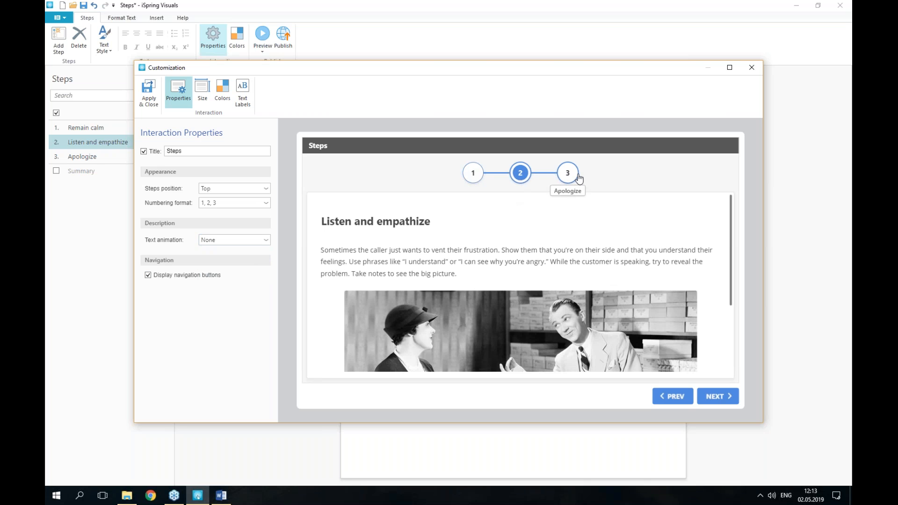
click(569, 175)
click(472, 174)
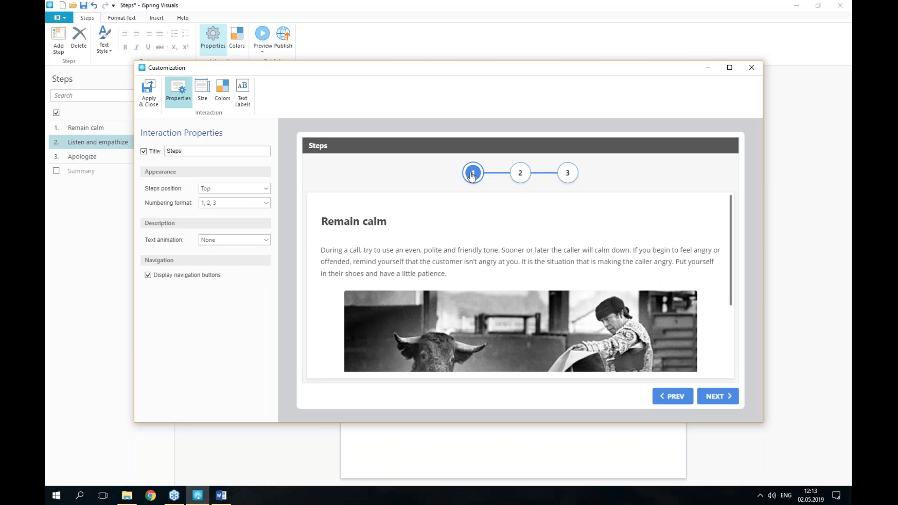
click(522, 175)
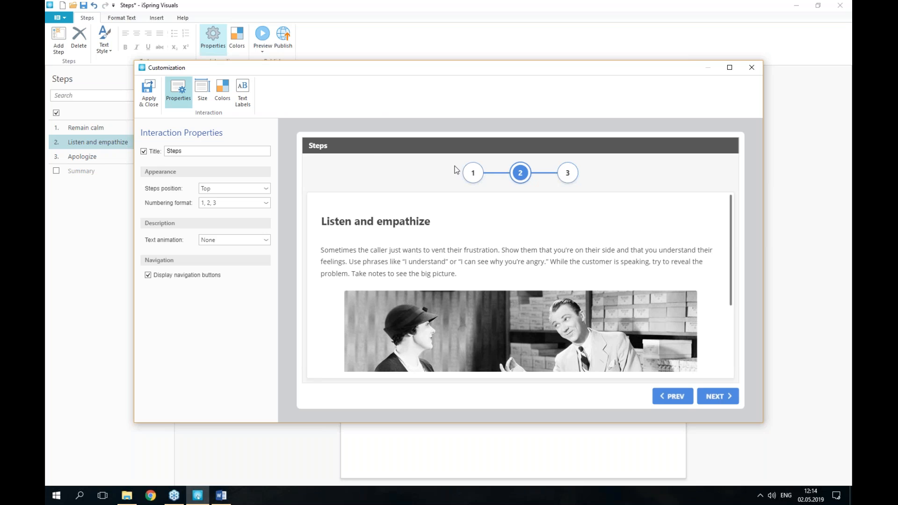
click(146, 92)
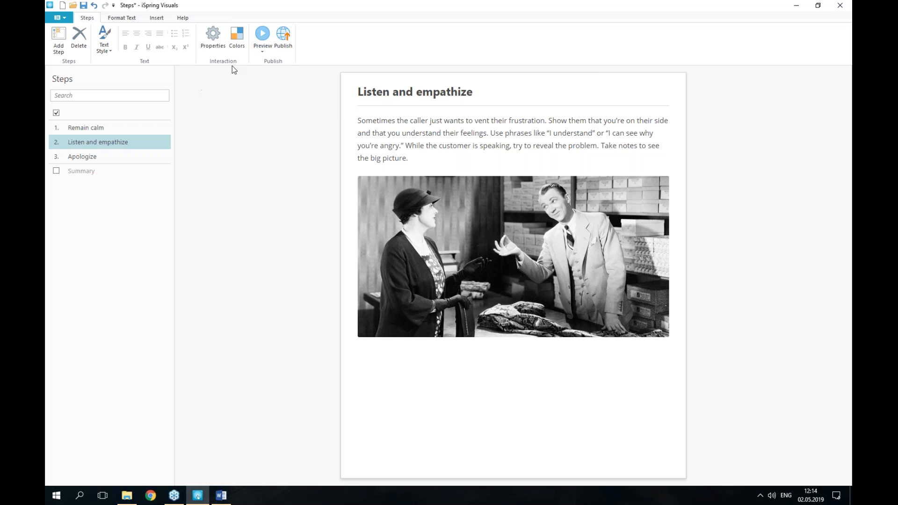
Preview the interaction, dismiss the introduction, move through all three steps and back to the first, and close the preview.
click(270, 43)
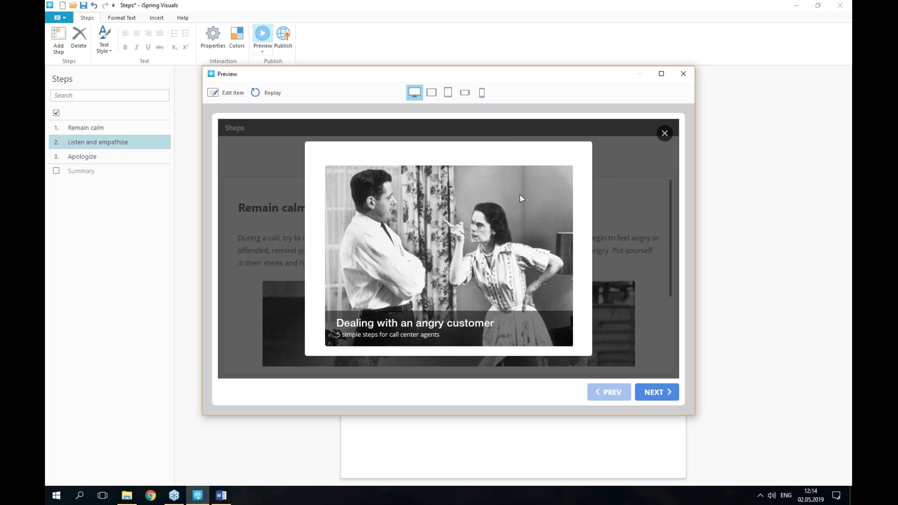
click(669, 134)
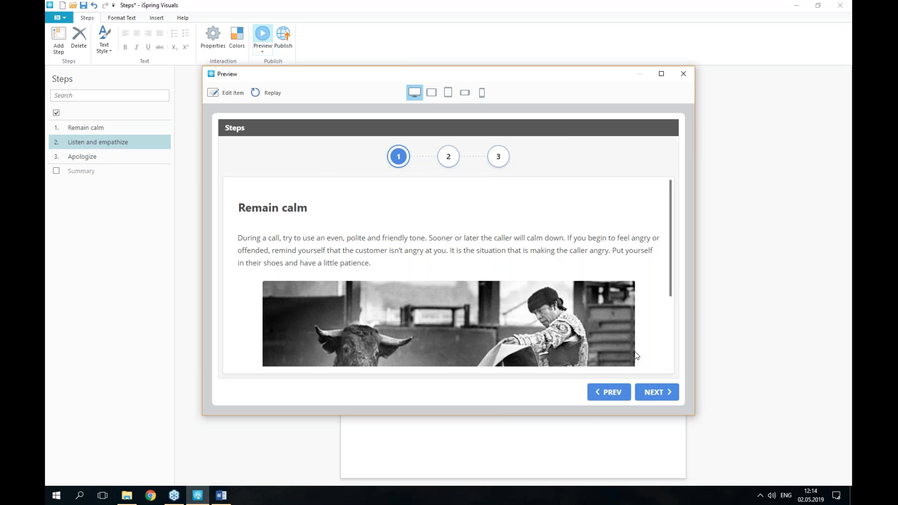
click(665, 392)
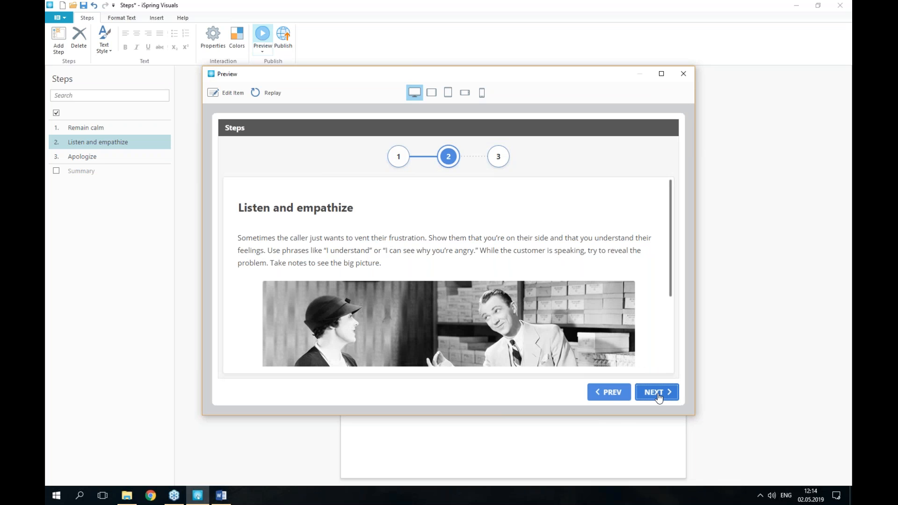
click(659, 397)
click(508, 159)
click(448, 158)
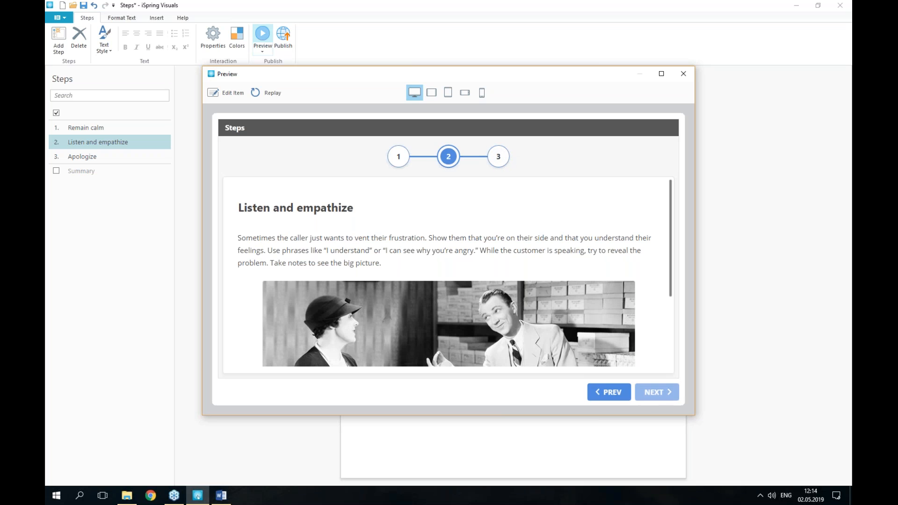
click(398, 159)
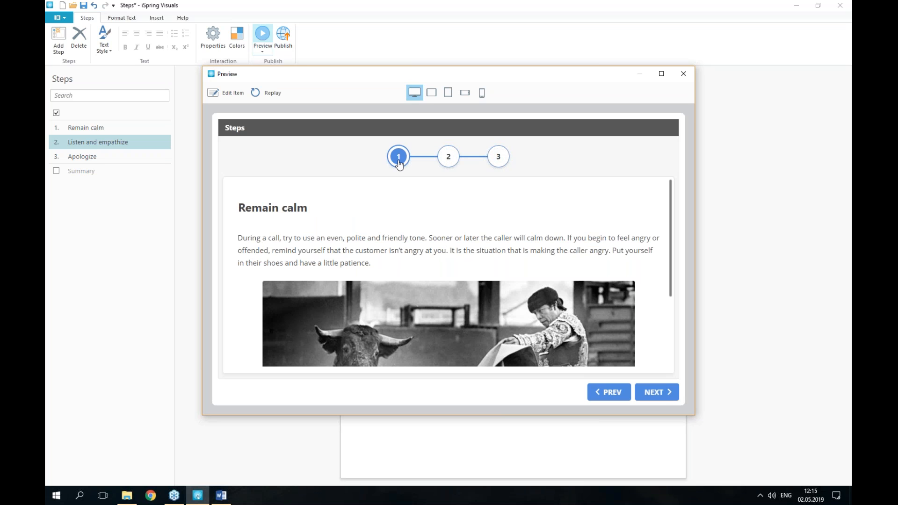
click(687, 76)
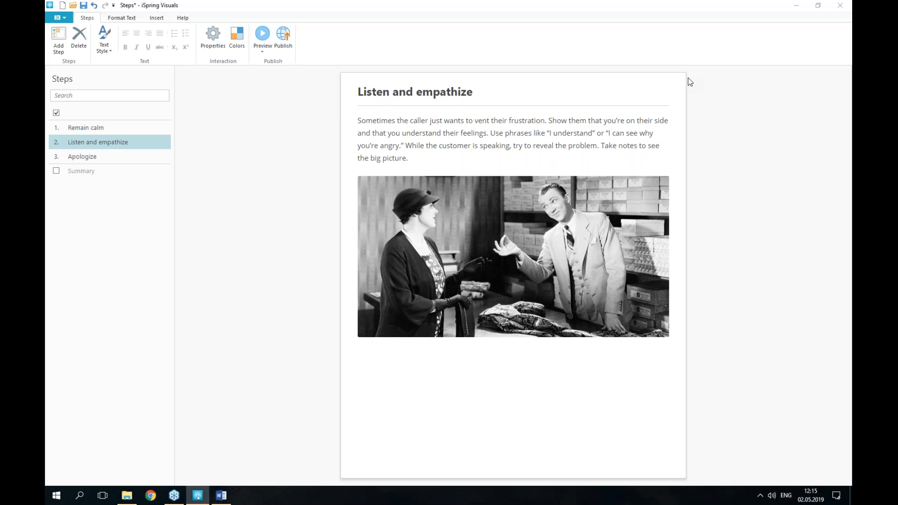
Start saving the interaction and create a folder named "14 interactions" on the Desktop for it.
click(63, 19)
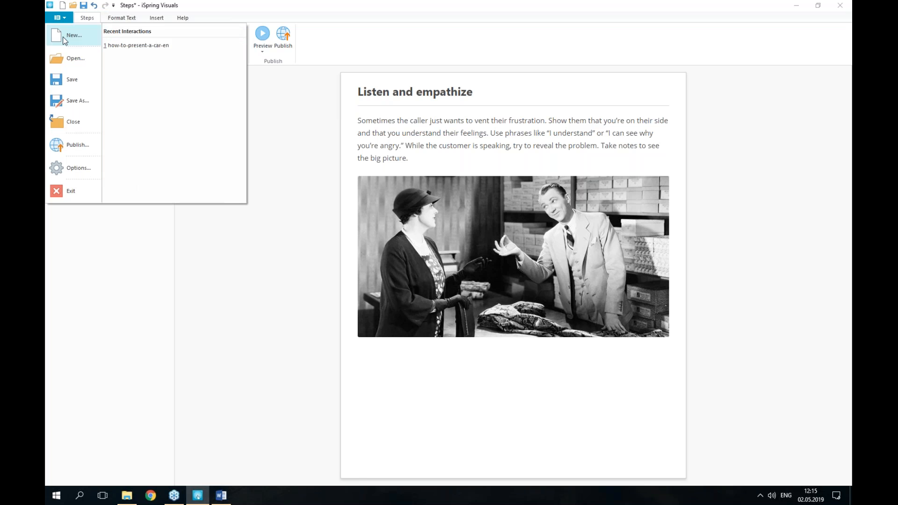
click(80, 85)
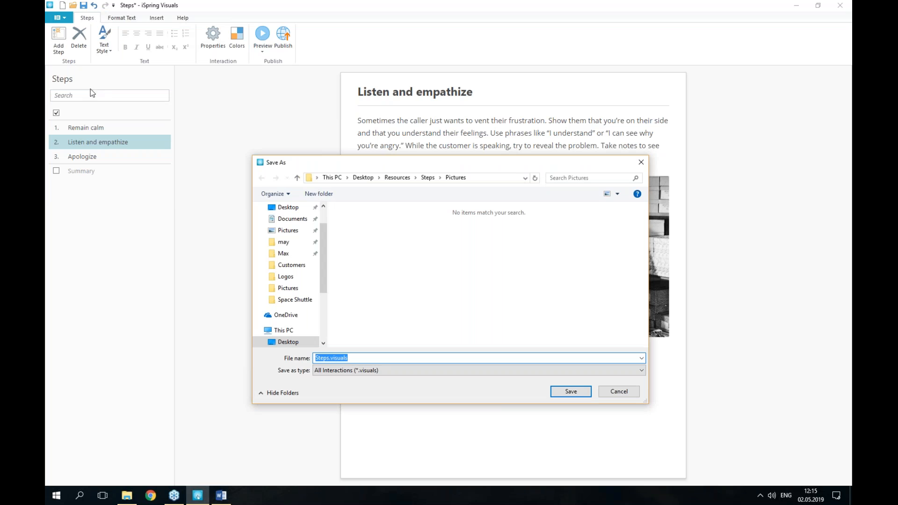
click(363, 178)
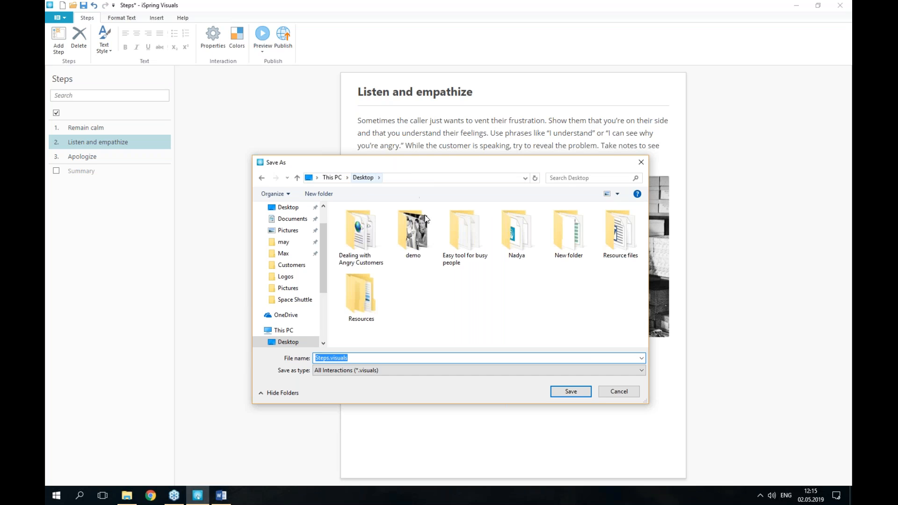
right_click(419, 296)
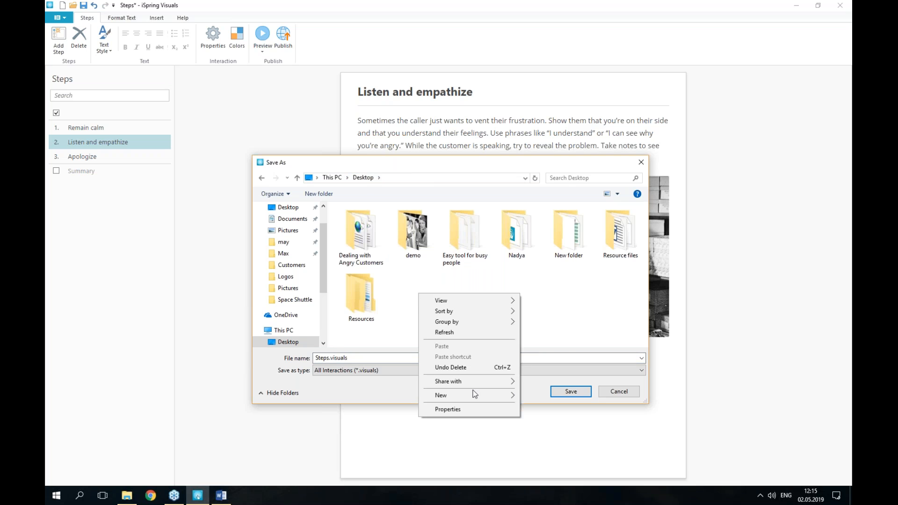
mouse_move(472, 395)
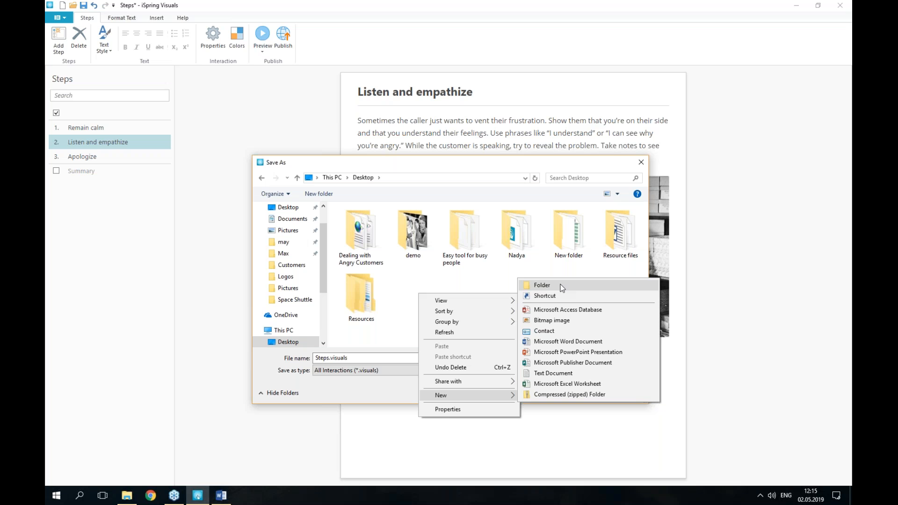
click(542, 285)
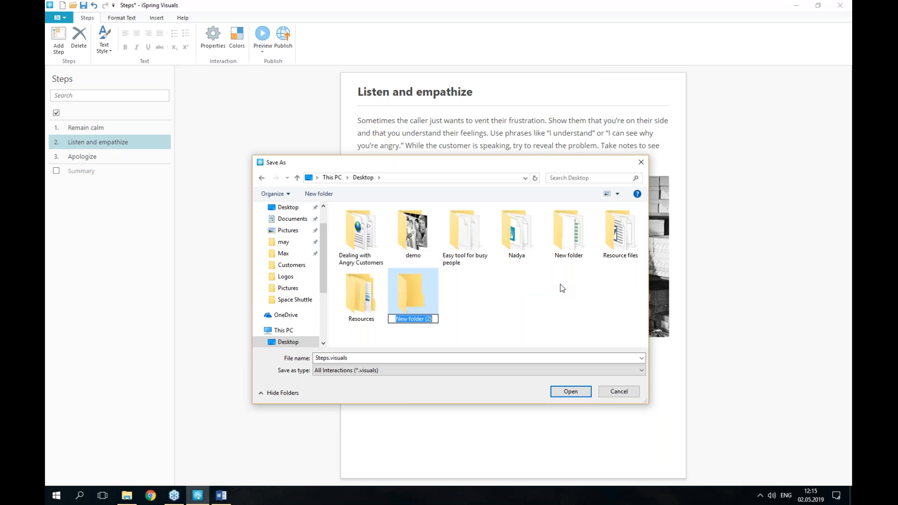
text(1)
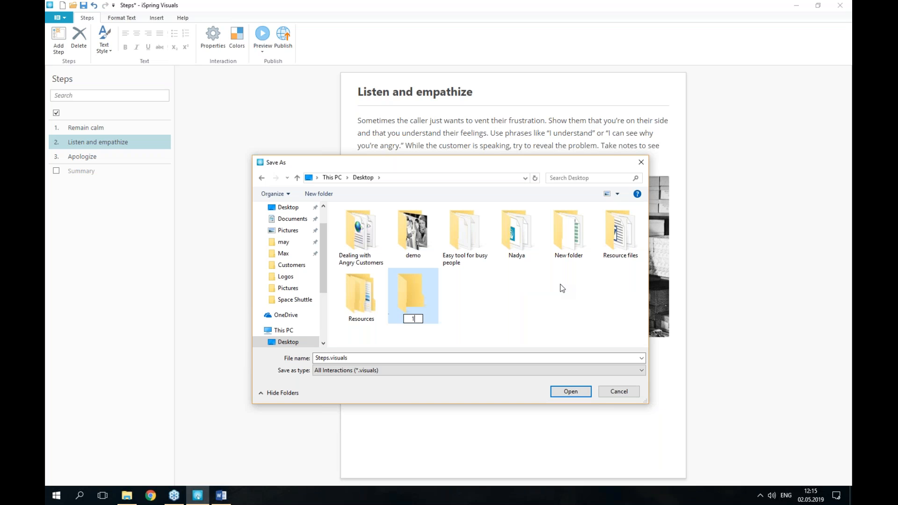
text(4 interactions)
Save the interaction as Steps.visuals in the "14 interactions" folder.
click(412, 285)
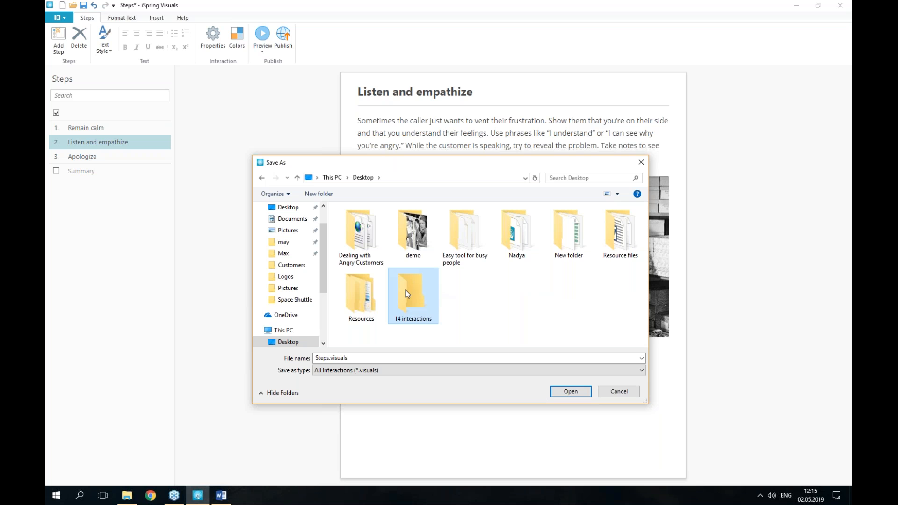
double_click(409, 288)
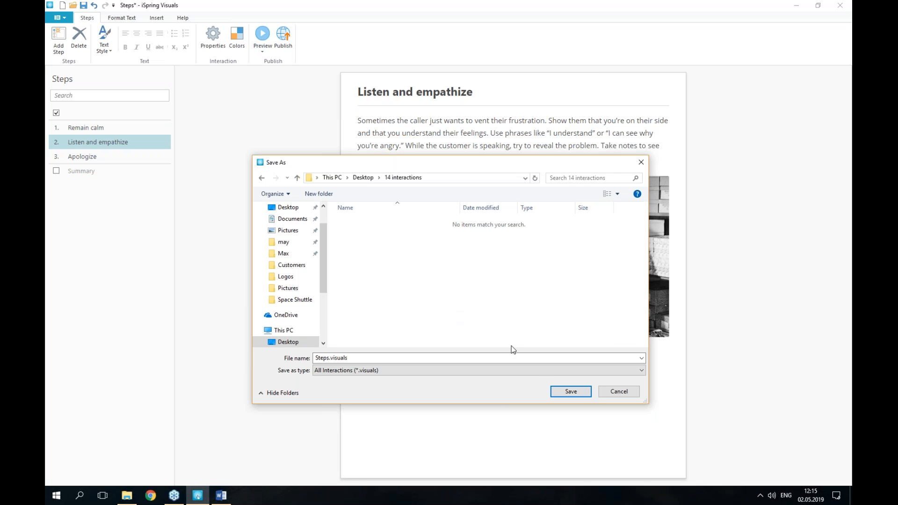
click(571, 392)
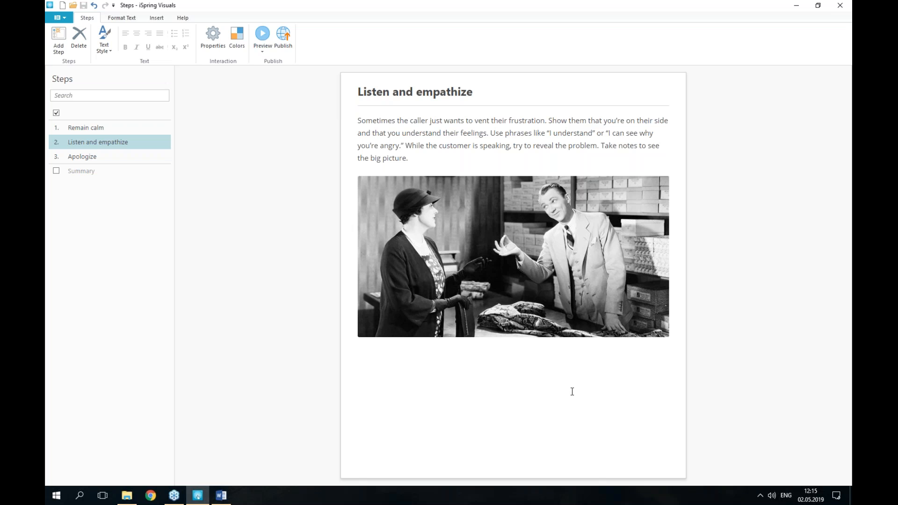
Create a new interaction of the Timeline type.
click(64, 16)
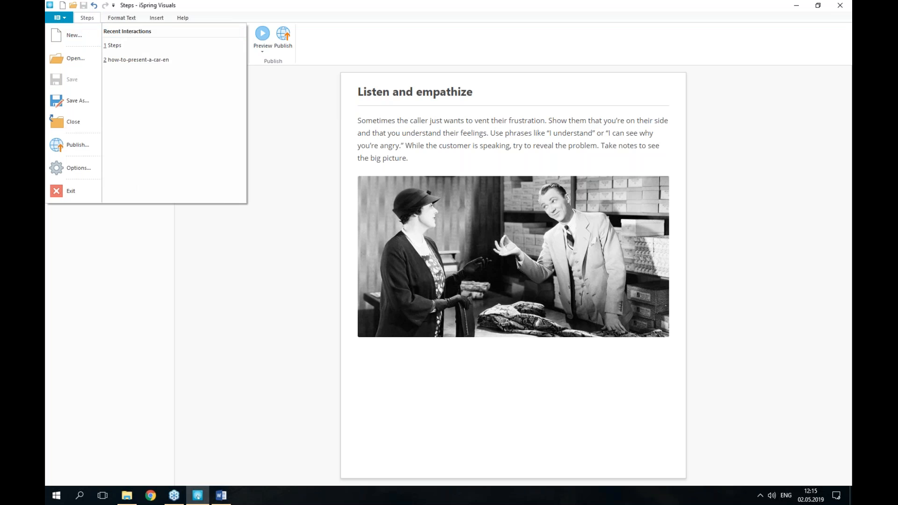
click(70, 35)
mouse_move(423, 207)
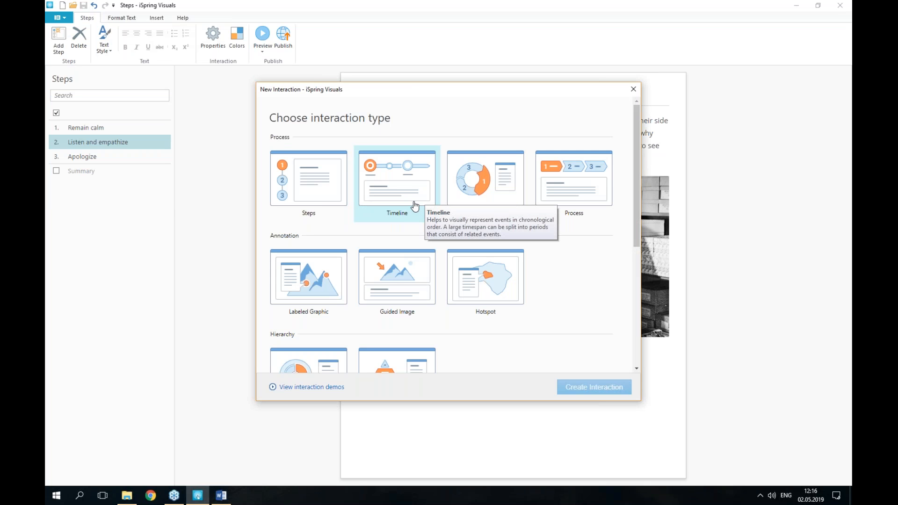
click(414, 205)
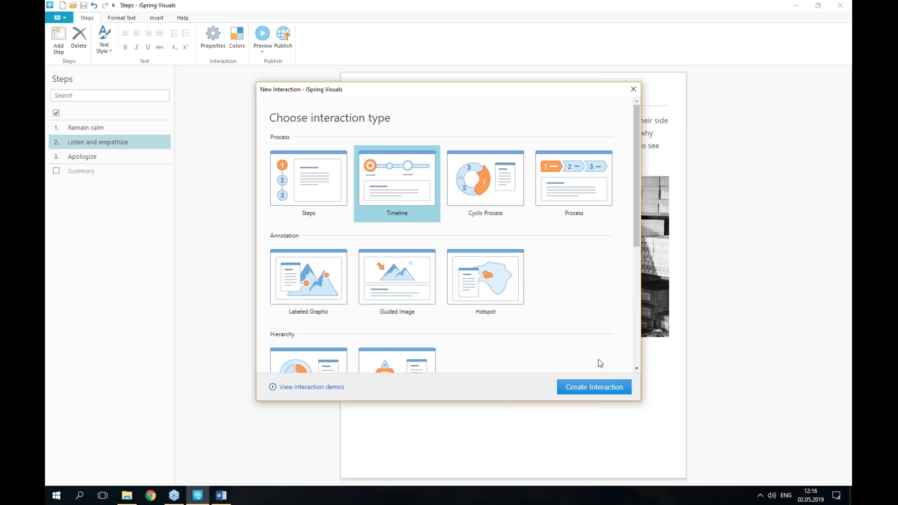
click(596, 395)
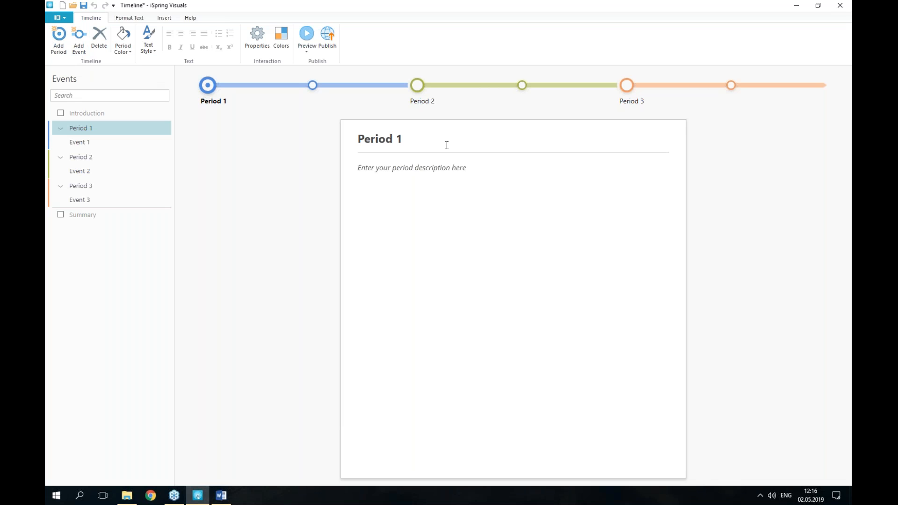
Clear the title of Period 1 and open Text.docx from the Text folder of the Timeline resources.
drag(446, 145, 353, 137)
key(BackSpace)
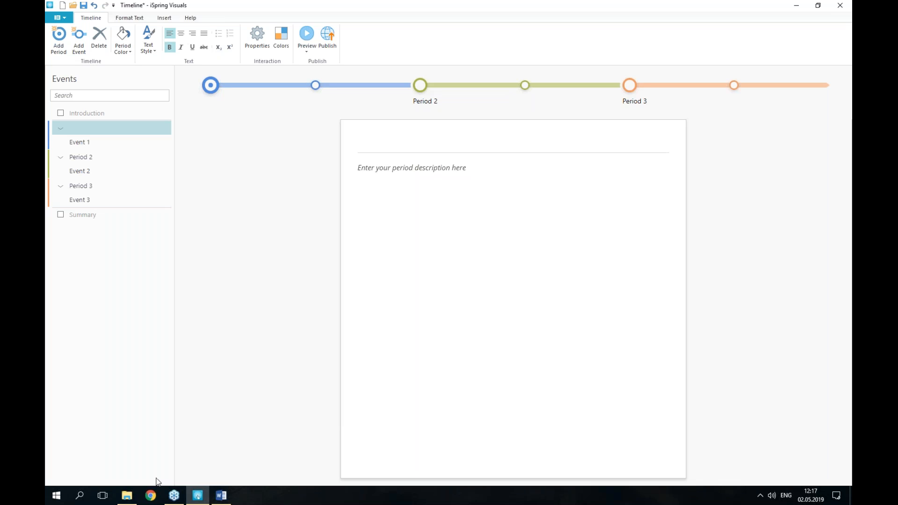
click(132, 498)
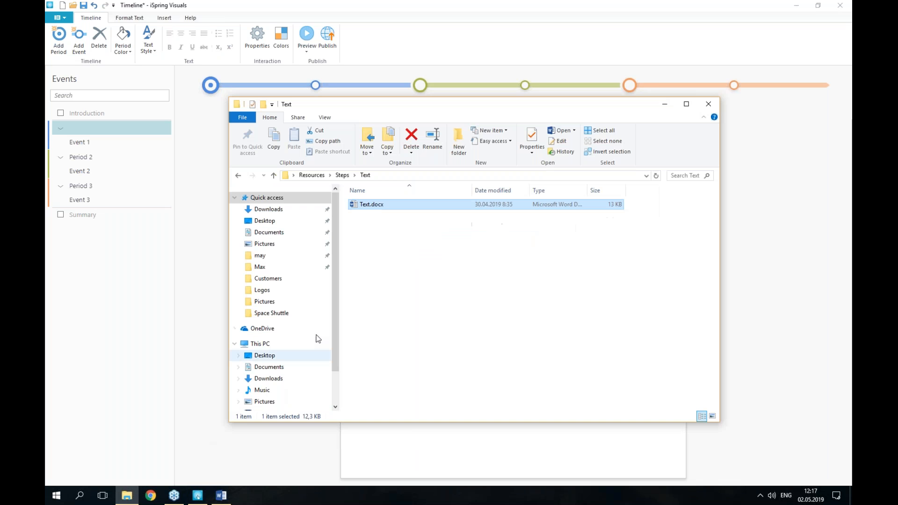
click(317, 176)
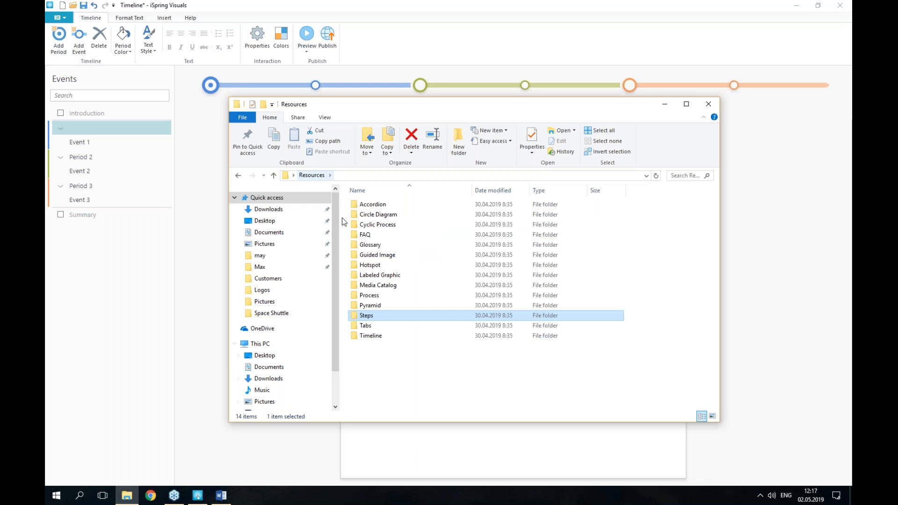
double_click(380, 335)
double_click(385, 226)
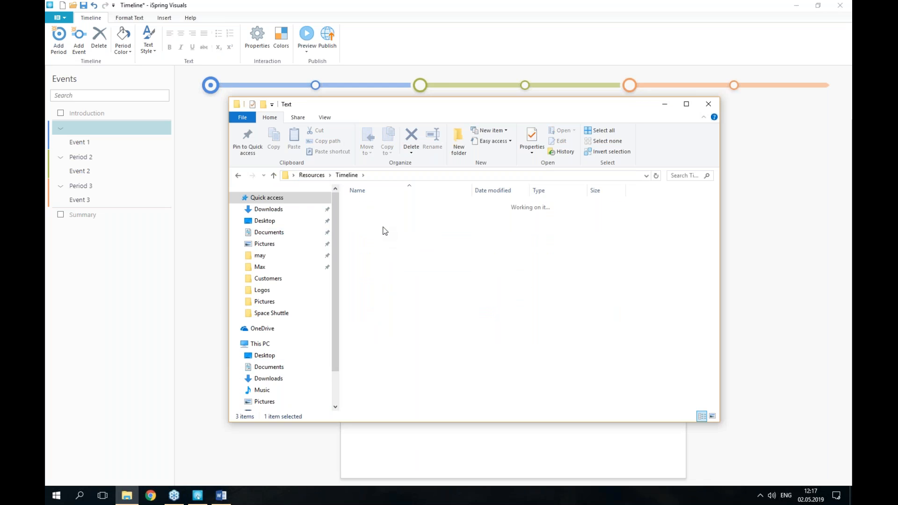
double_click(385, 205)
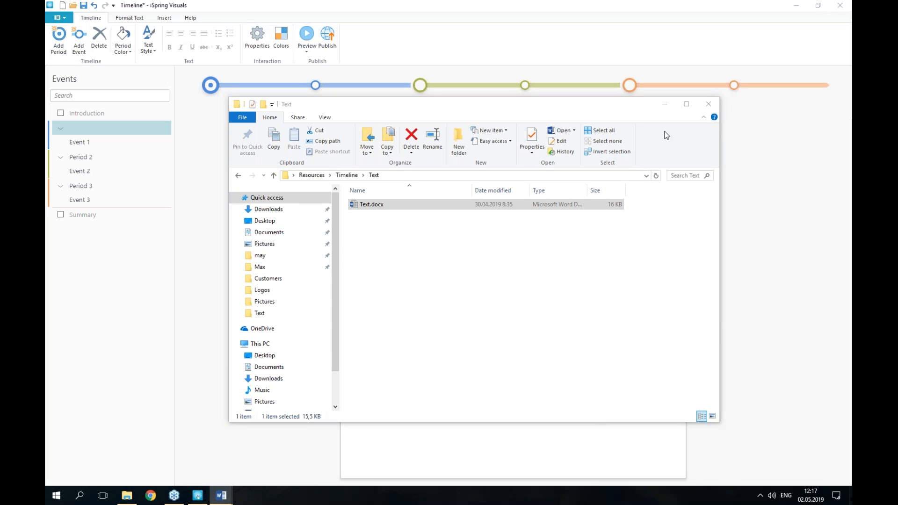
click(665, 104)
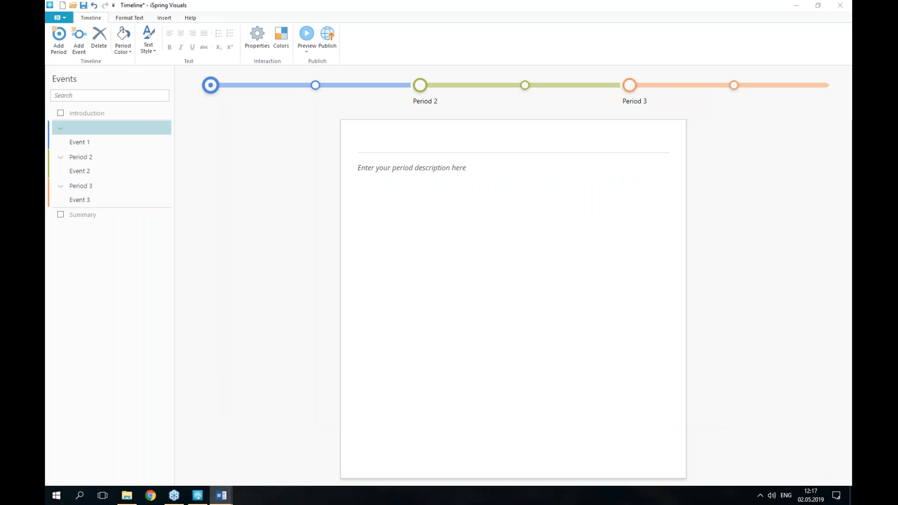
Title the first period "Backyard Production" and open its description for editing.
click(423, 133)
text(Backyard Production)
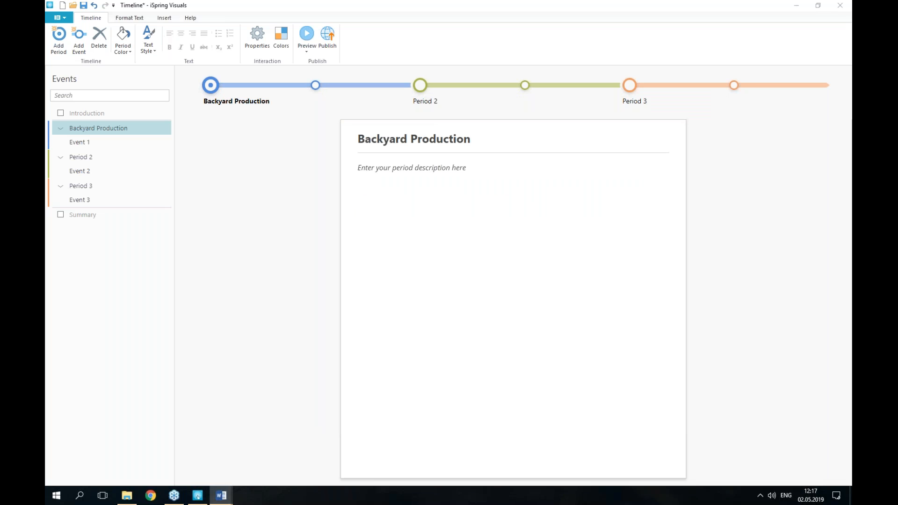
click(453, 211)
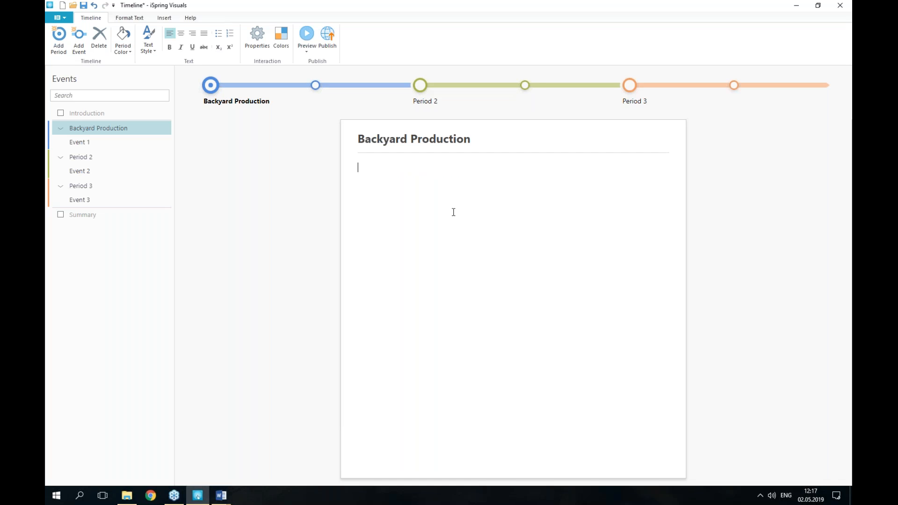
Fill the Backyard Production description with the two paragraphs about the founder of Six Oceans from Text.docx.
text(Susan Gardner, the founder of Six Oceans, has always been fond of making clothes. Susan grew up in the mountains. That was the reason why she believed that apparel should not only be beautiful, but also sensible: pockets, light and practical fabrics, velcro, and buttons for adjusting the size. These were the models Susan sewed for herself and for other people to order. She worked in a small workshop in the backyard of her house in San Francisco.)
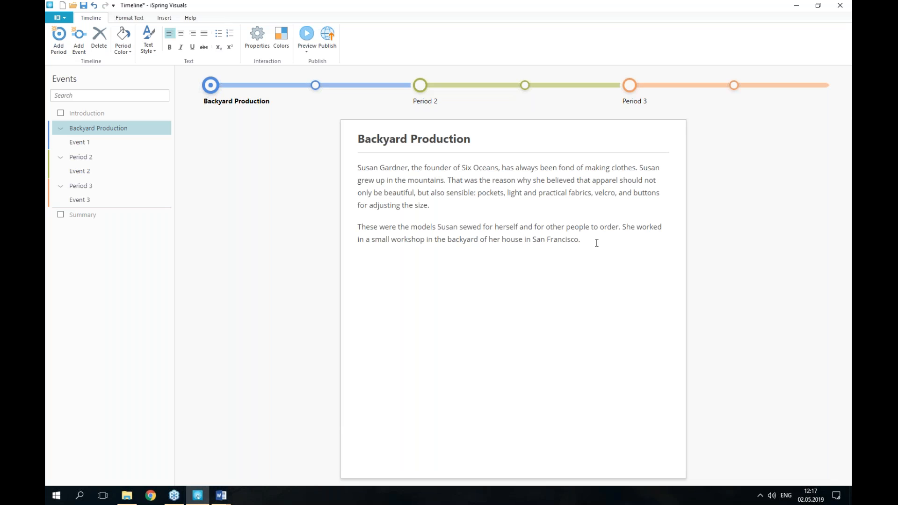
Title Event 1 "1987 — The first large order" and add its description about the Boy Scouts uniform order from Text.docx.
key(alt+Tab)
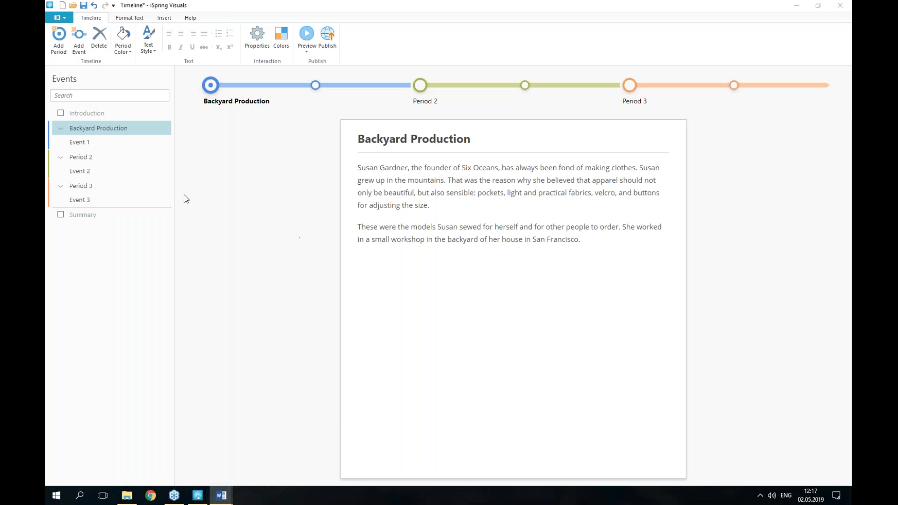
click(124, 142)
drag(438, 137, 368, 139)
key(ctrl)
click(437, 141)
key(ctrl+a)
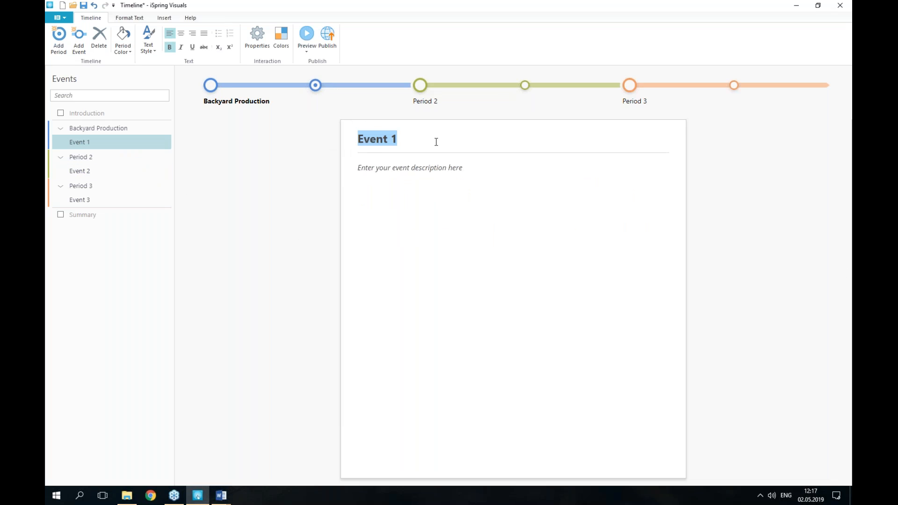
text(1987 — The first large order)
key(alt+Tab)
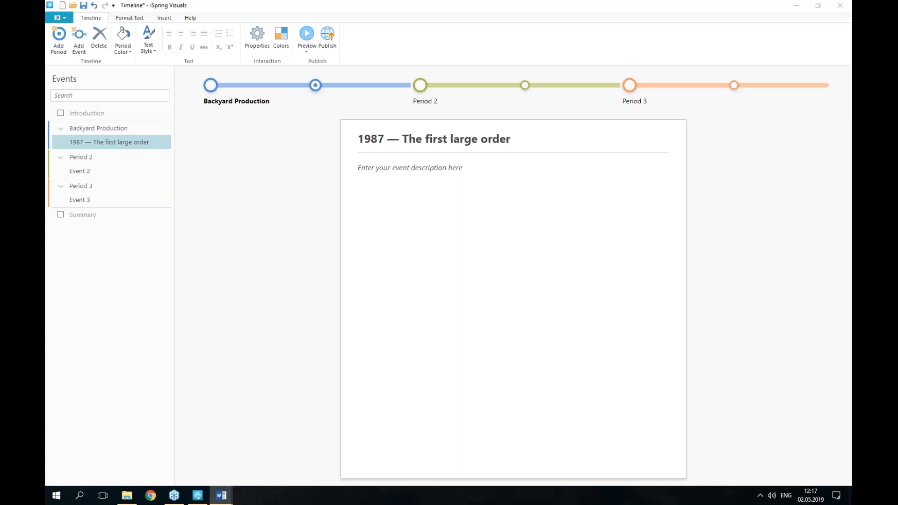
click(483, 199)
text(Susan Gardner got her first large order for production of a uniform for the Boy Scouts. The guys won a tourist competition, not least because of the comfortable and functional apparel. At once, Susan got several orders for her unique activewear.)
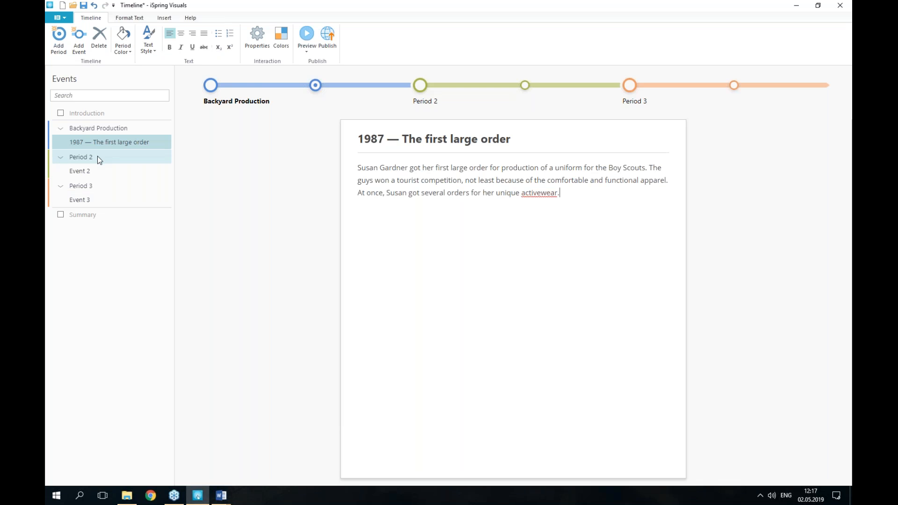
Title Period 2 "International Market" and add its description about the company's growth after buying the factory from Text.docx.
click(97, 156)
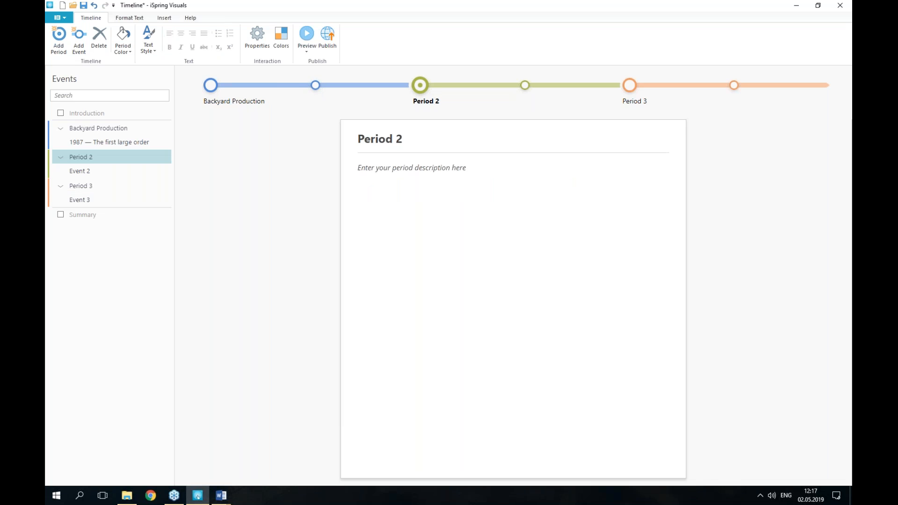
key(alt+Tab)
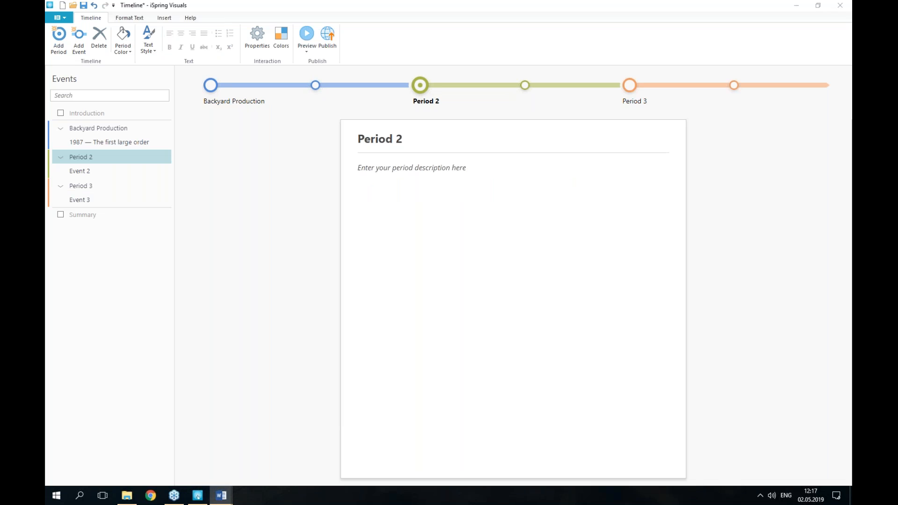
triple_click(407, 141)
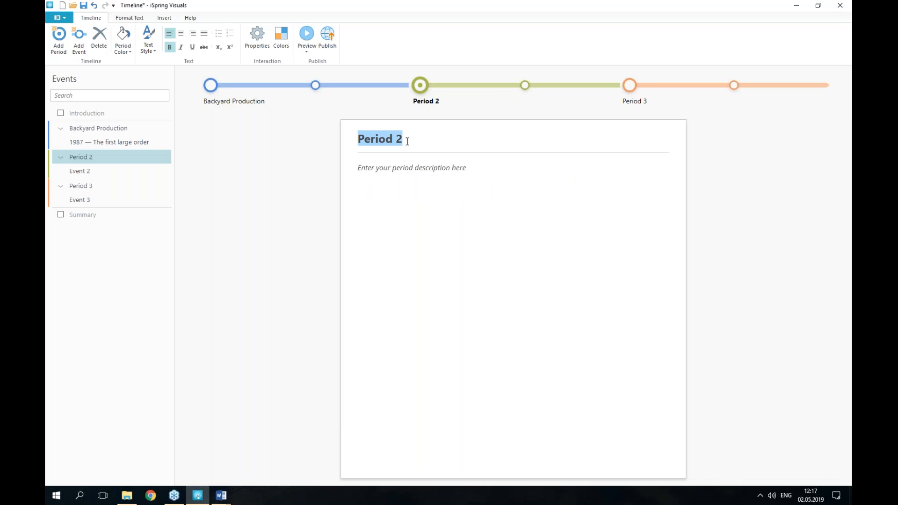
text(International Market)
key(alt+Tab)
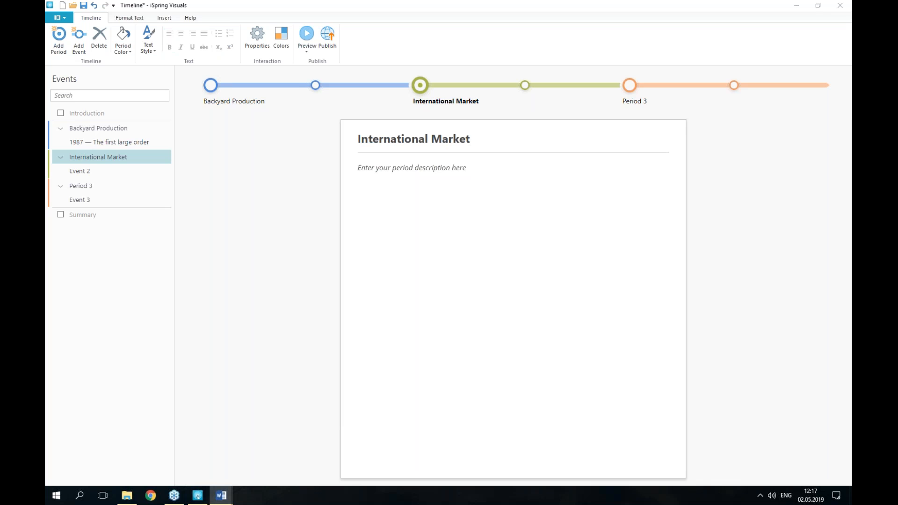
click(505, 191)
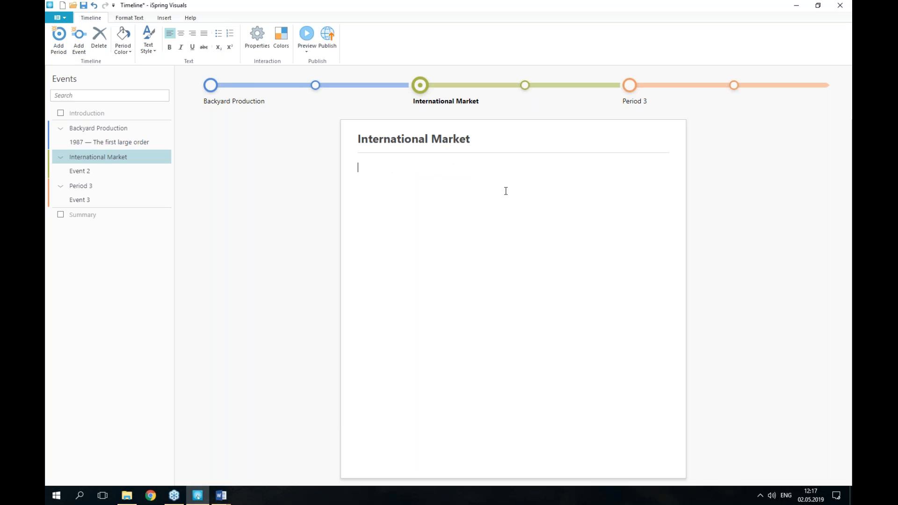
text(After buying the factory, Six Oceans began to develop rapidly. In 3 months, the number of employees had grown to 50 people. The company bought new equipment to speed up production. Susan added 4 designers who shared her vision to the team. The company launched their own chain of sportswear stores in 18 states.)
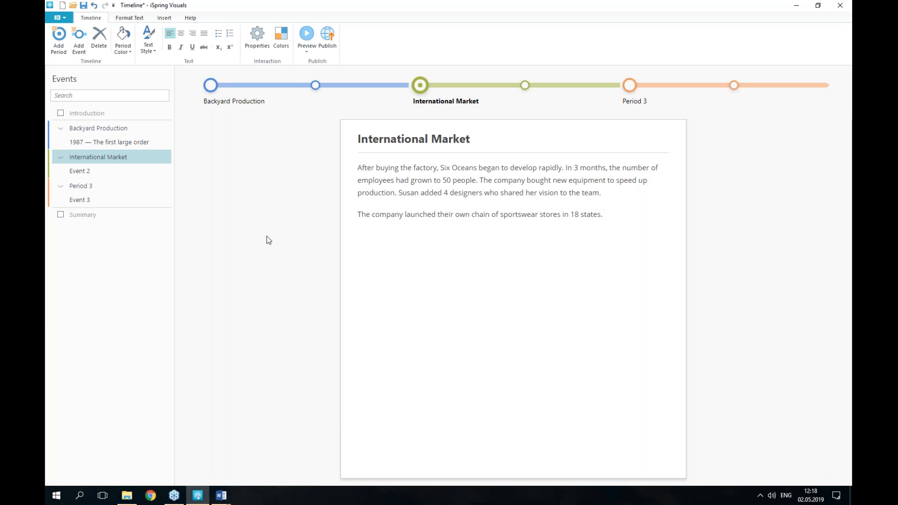
Insert picture1.jpg from the Timeline resources' Pictures folder into the Backyard Production description and place it above the text.
click(119, 134)
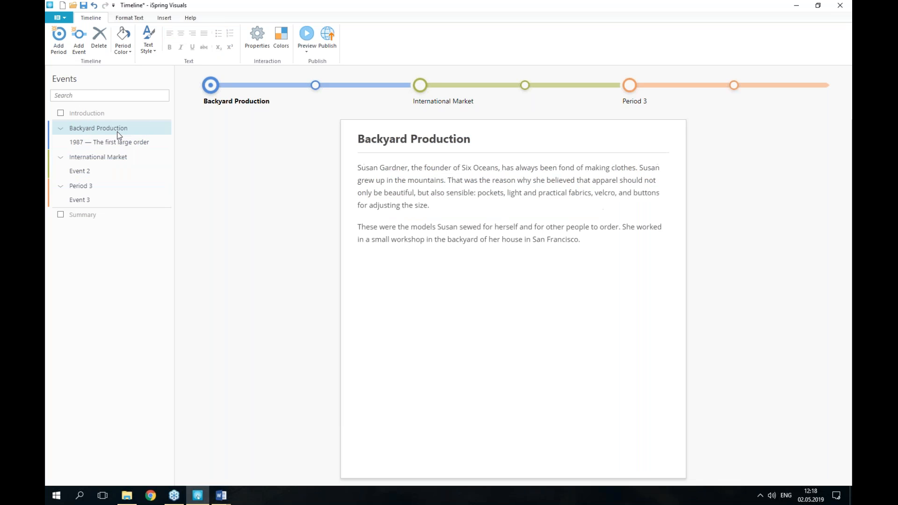
click(599, 240)
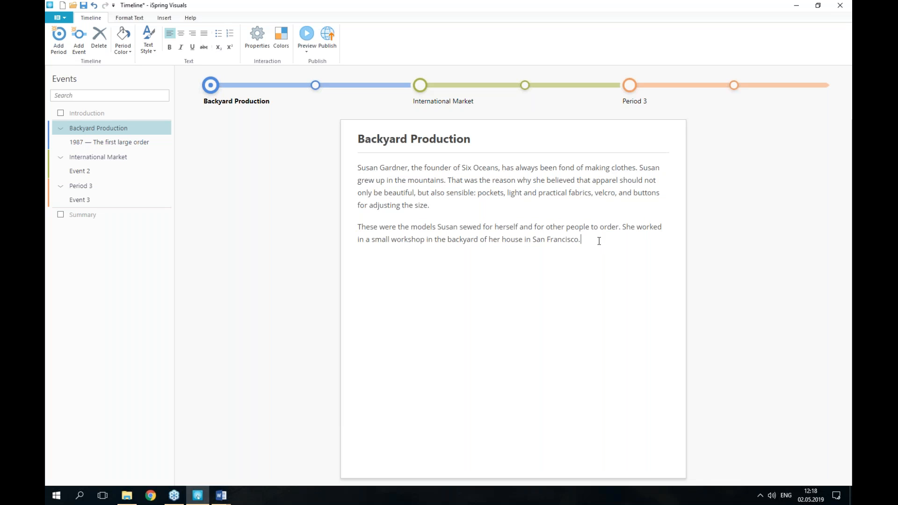
click(166, 18)
click(55, 44)
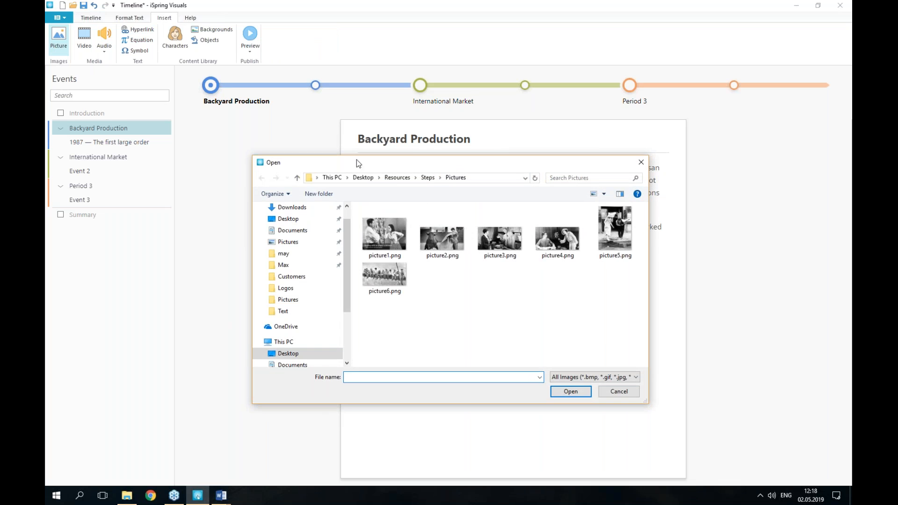
click(397, 177)
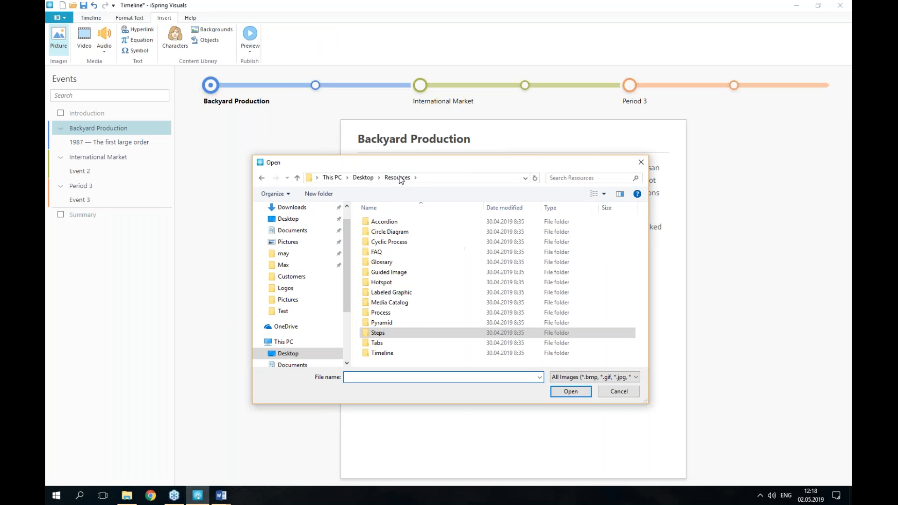
double_click(411, 353)
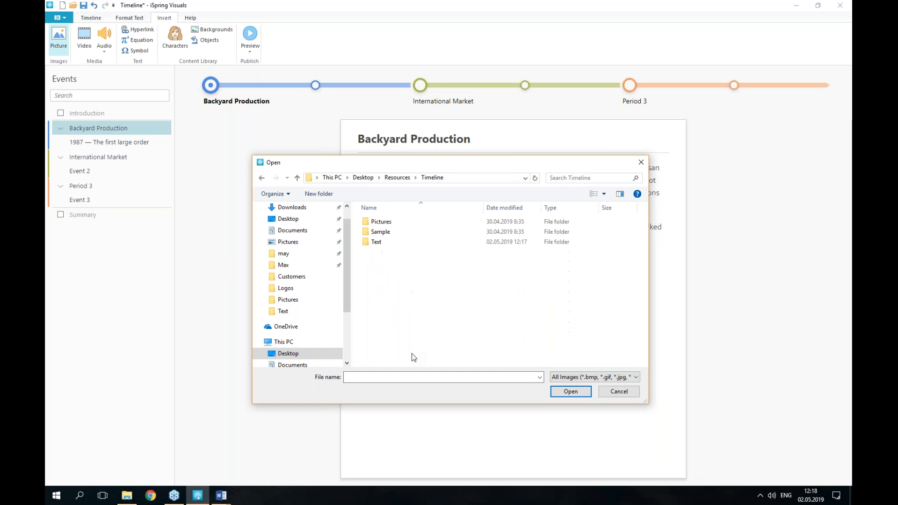
double_click(408, 222)
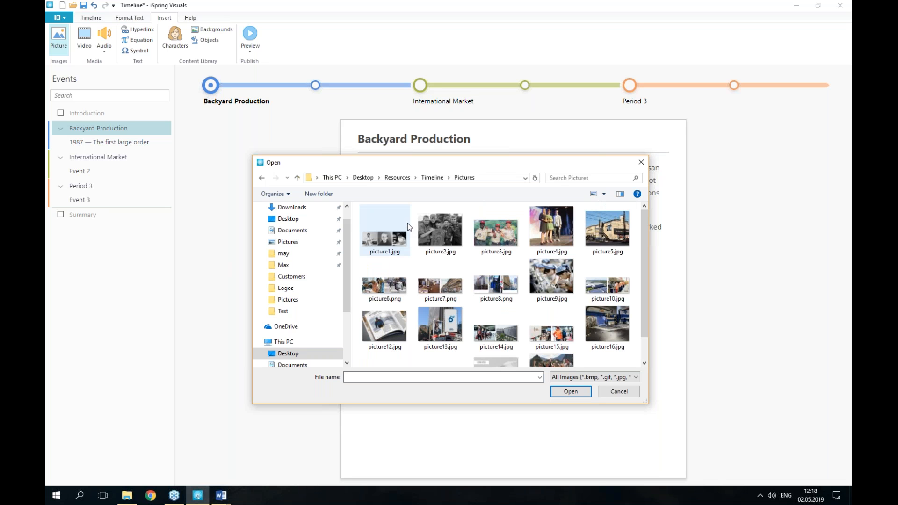
click(402, 231)
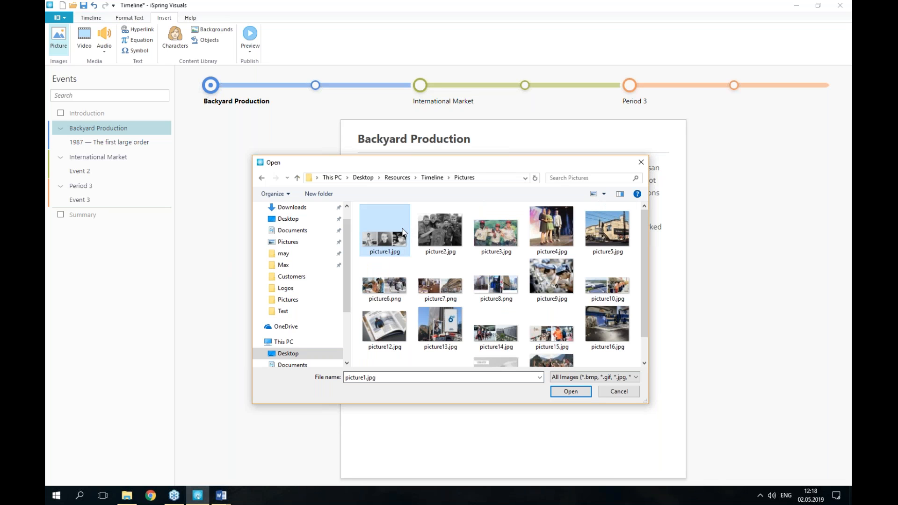
double_click(403, 231)
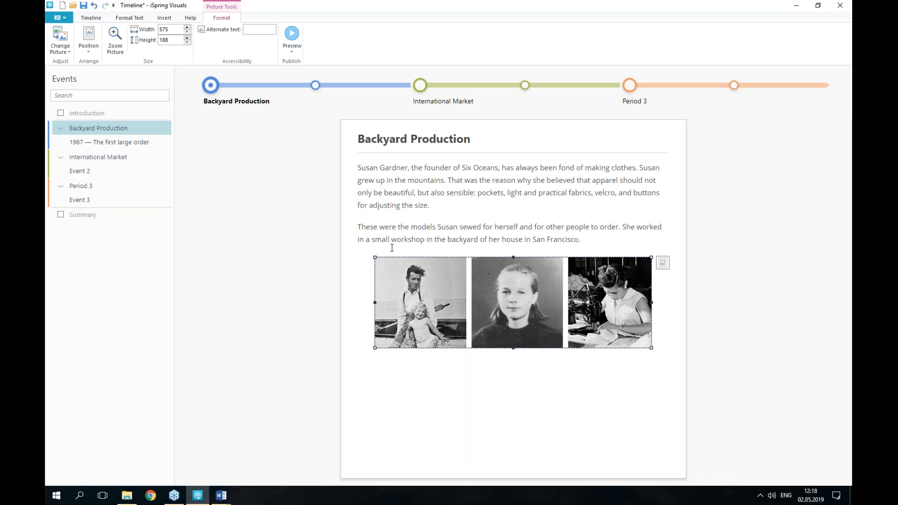
drag(504, 313, 505, 167)
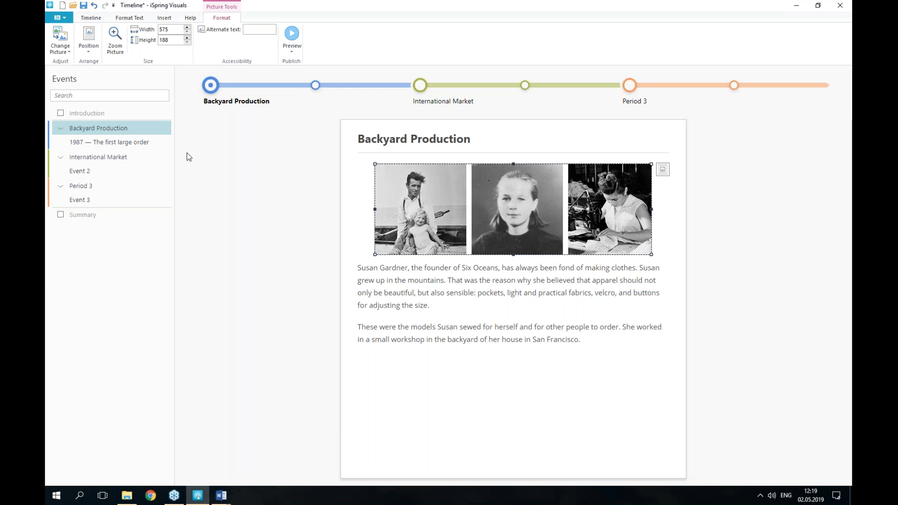
Insert picture2.jpg at the end of the description of the event "1987 — The first large order".
click(130, 141)
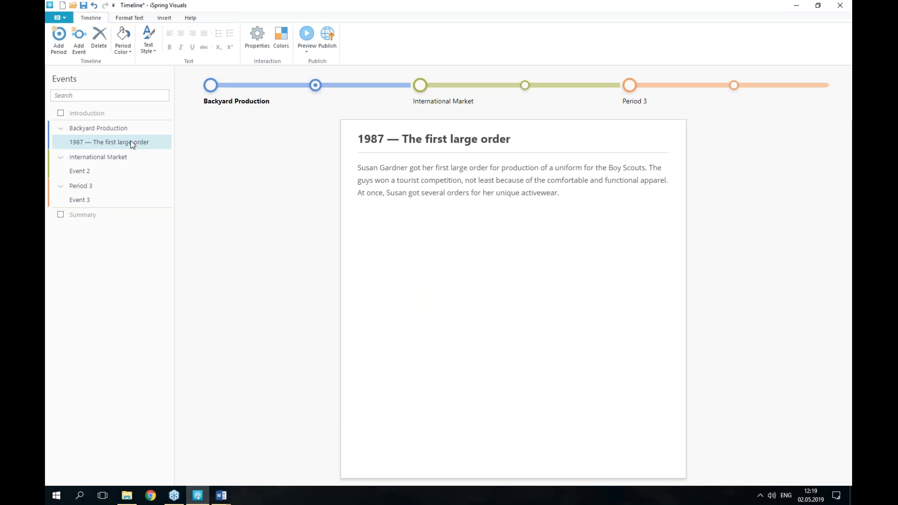
click(584, 195)
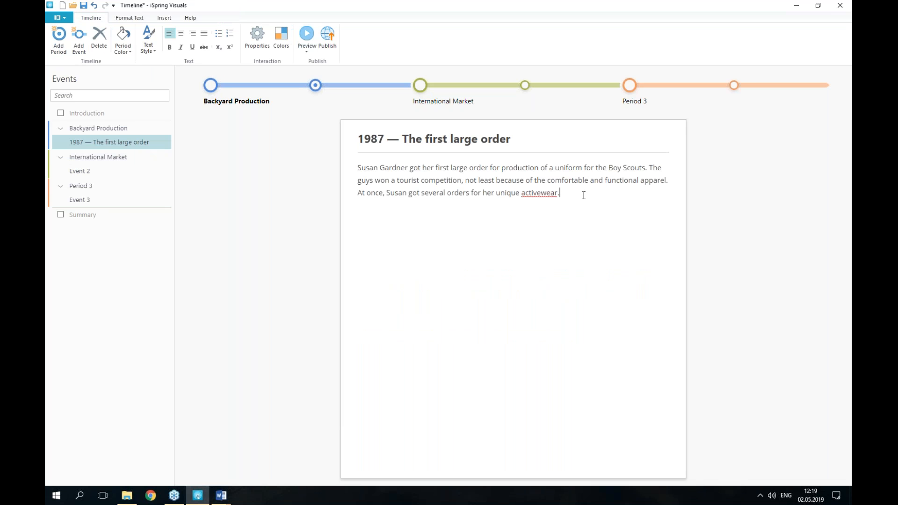
click(584, 195)
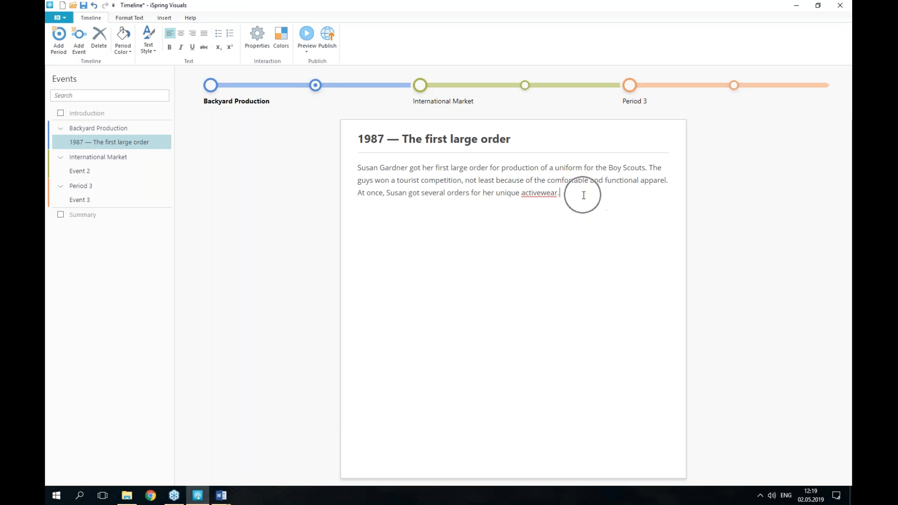
click(162, 19)
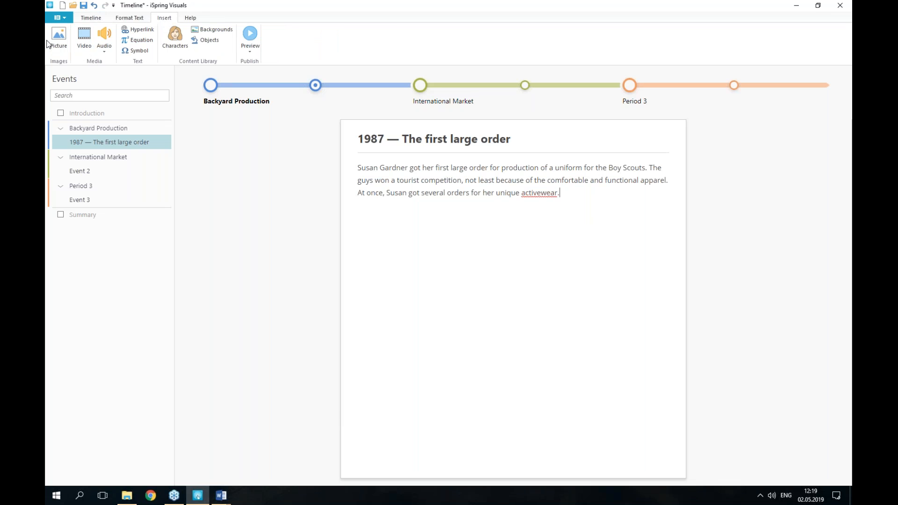
click(56, 49)
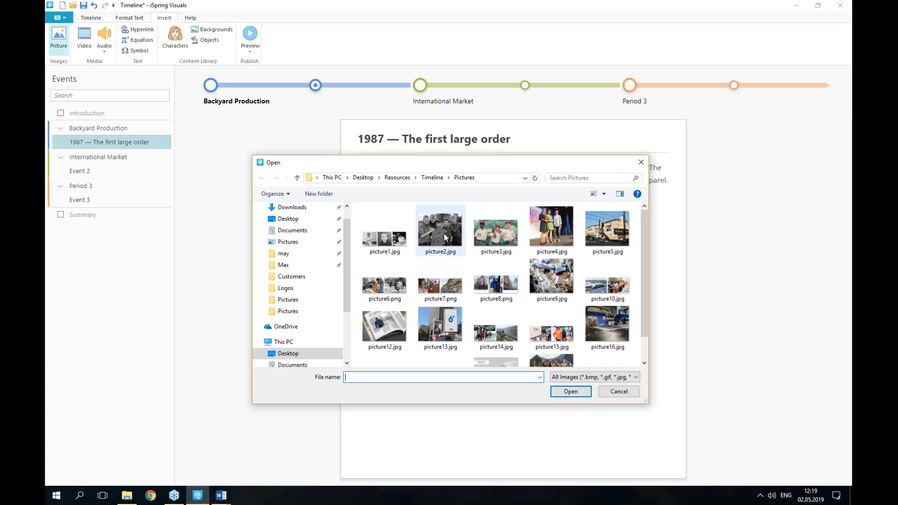
click(444, 234)
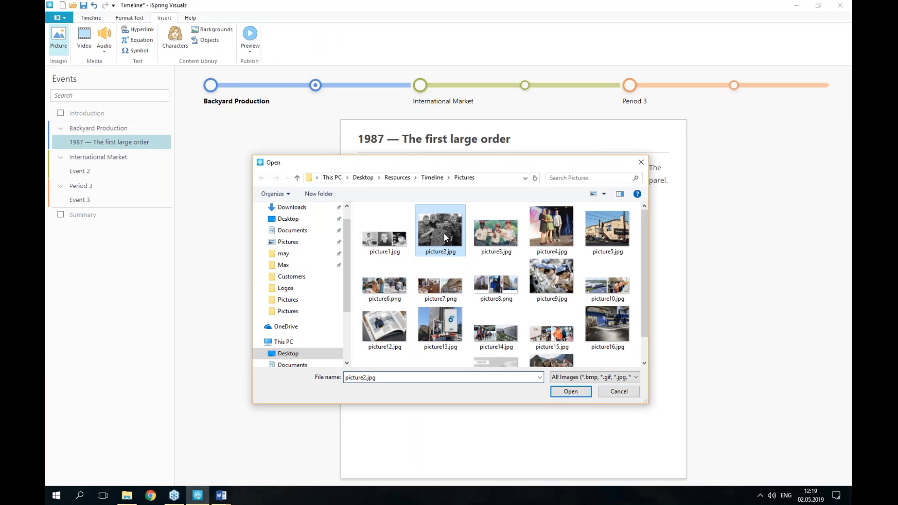
click(573, 391)
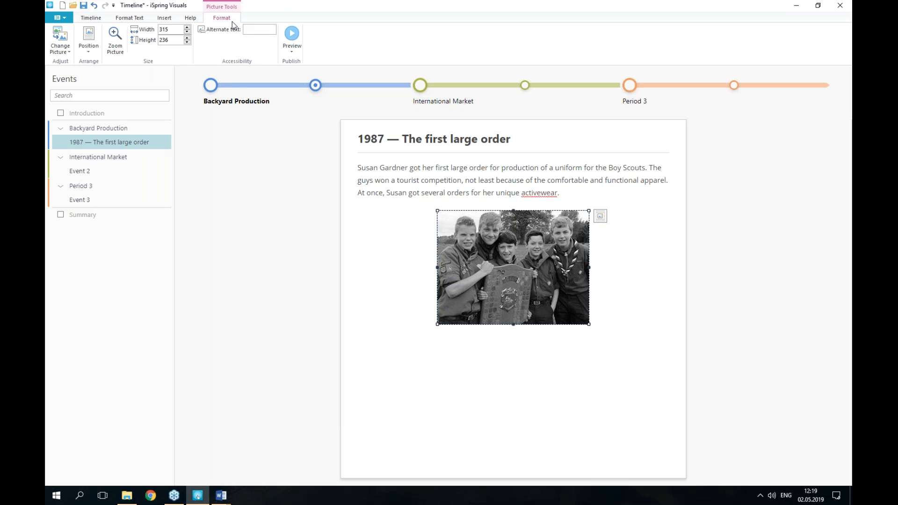
Set the Boy Scouts picture's position to text wrapping with the picture on the left.
click(90, 47)
click(91, 47)
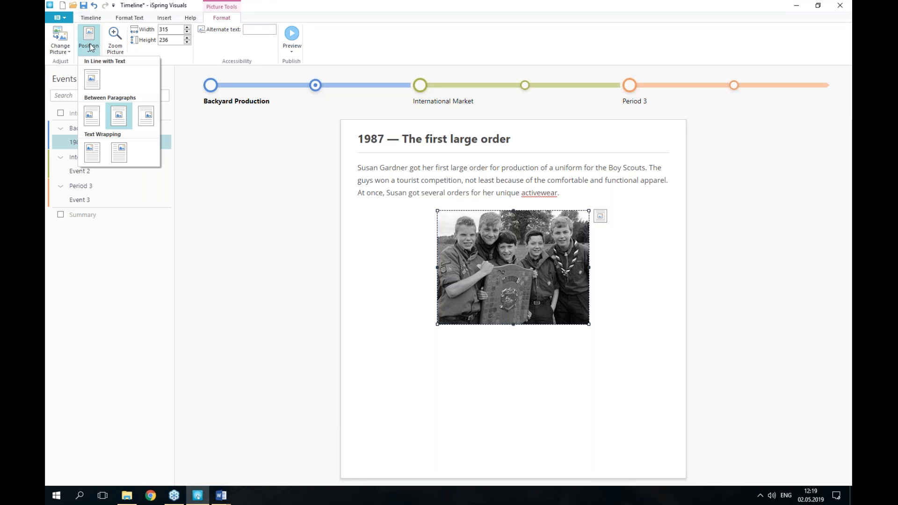
click(93, 155)
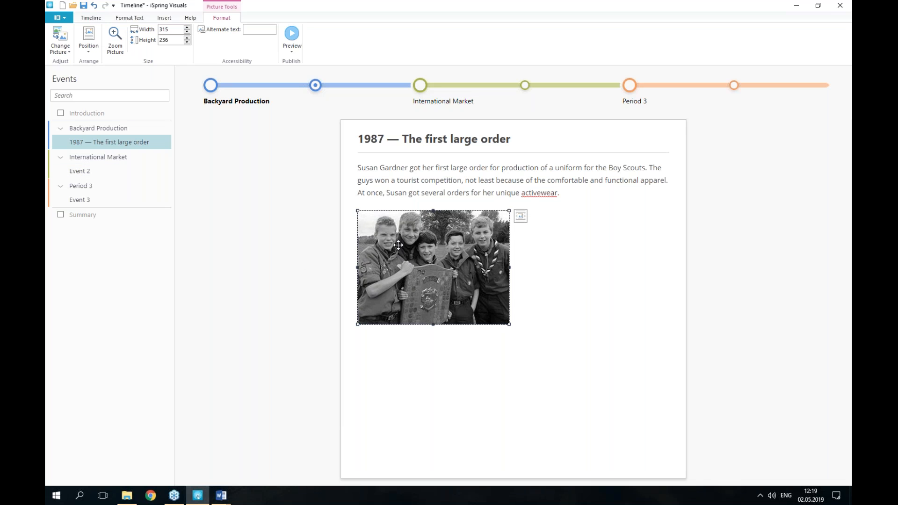
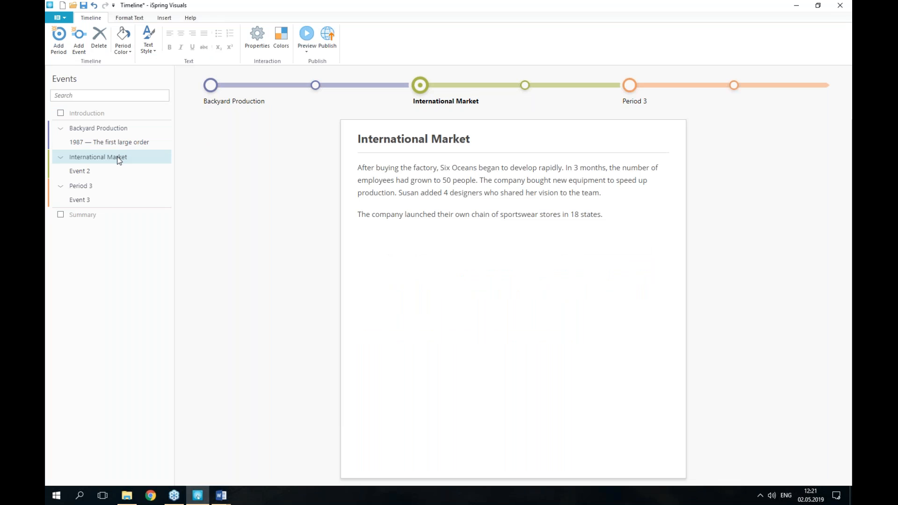
Change the period color of International Market to a light blue theme shade.
click(117, 159)
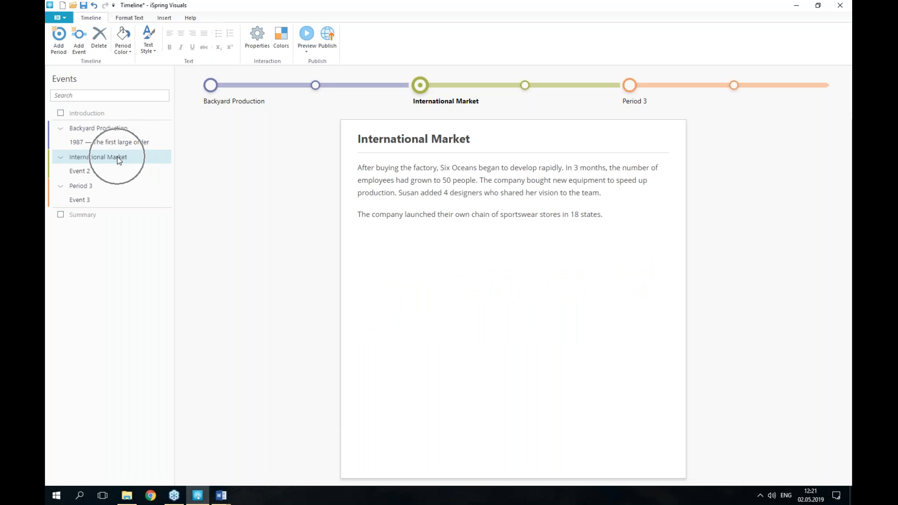
click(119, 180)
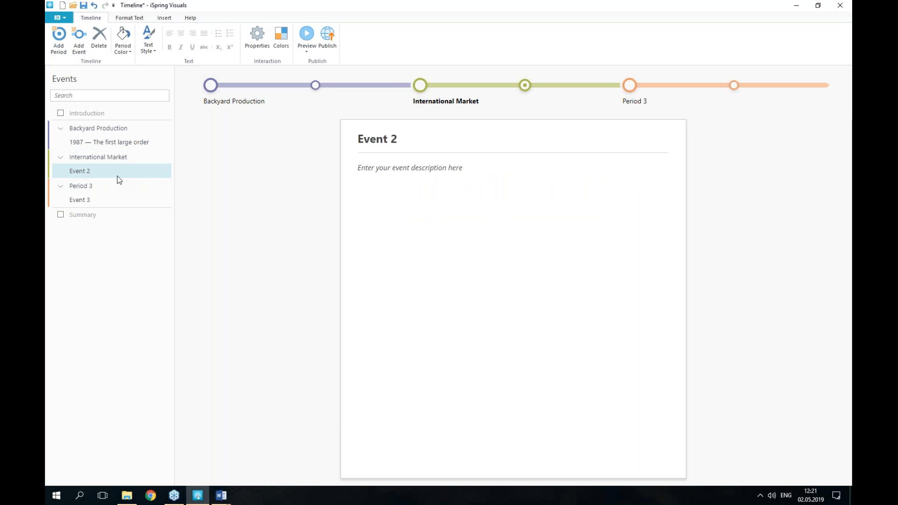
click(122, 52)
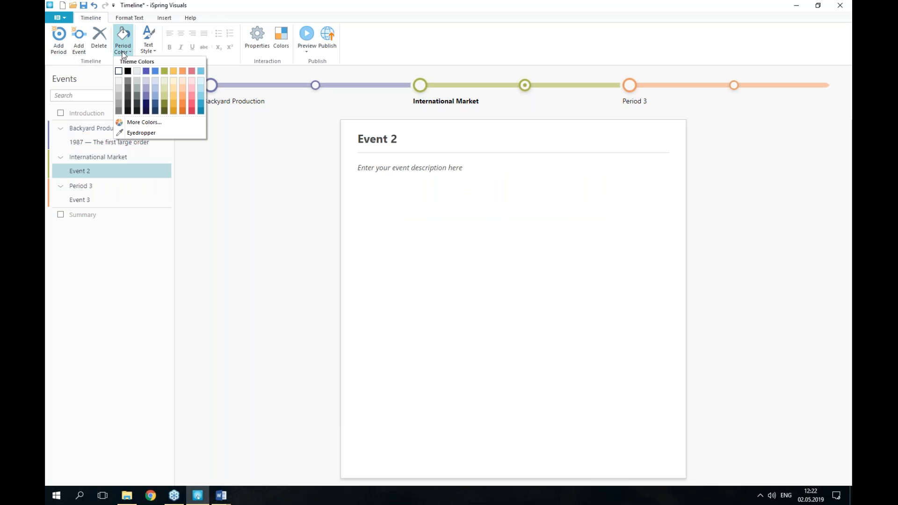
click(202, 86)
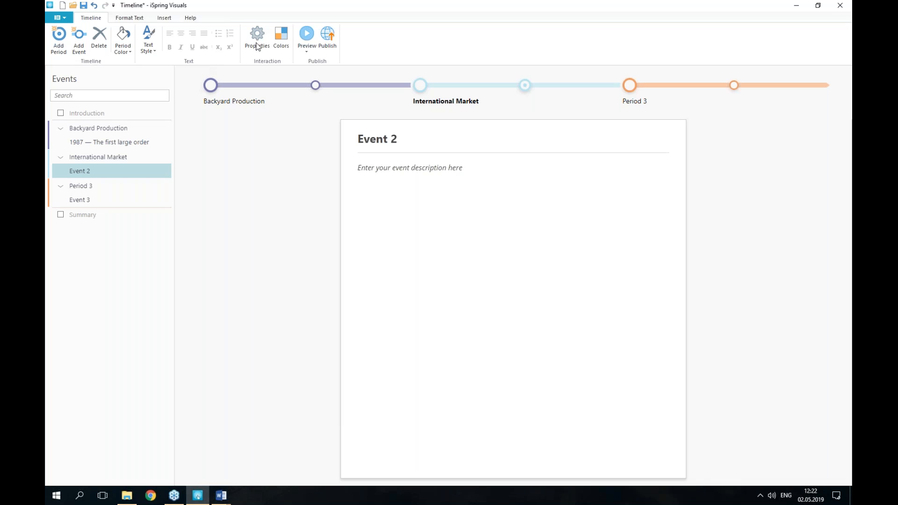
Preview the Timeline interaction.
click(313, 37)
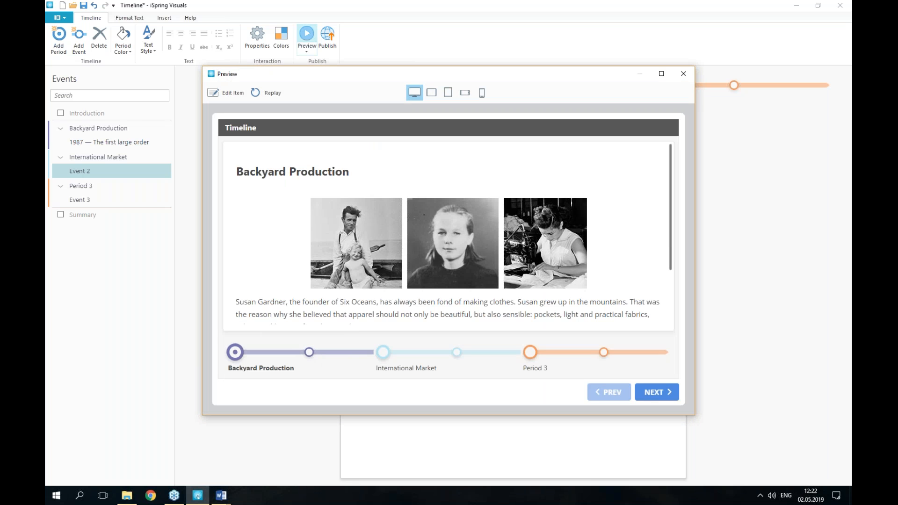
Browse the previewed timeline's periods and events up to Event 2, and return to Backyard Production.
click(308, 353)
click(382, 353)
click(457, 353)
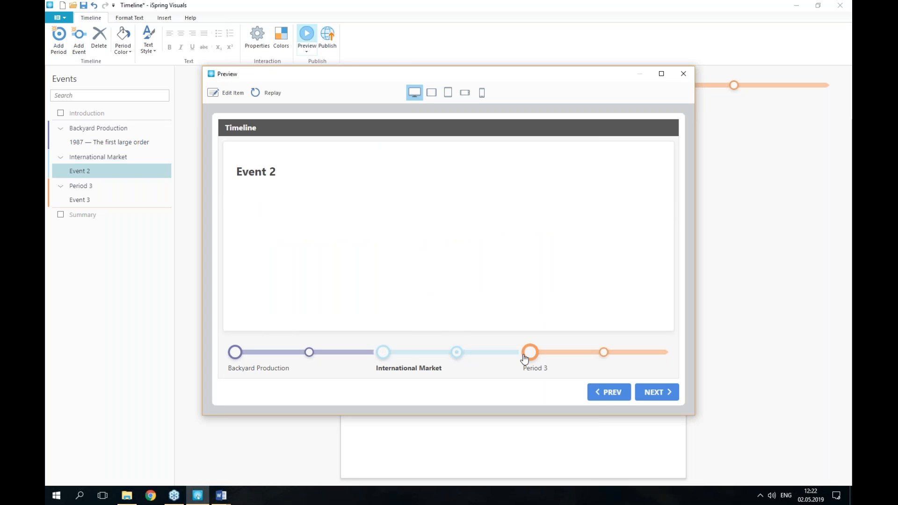
click(622, 397)
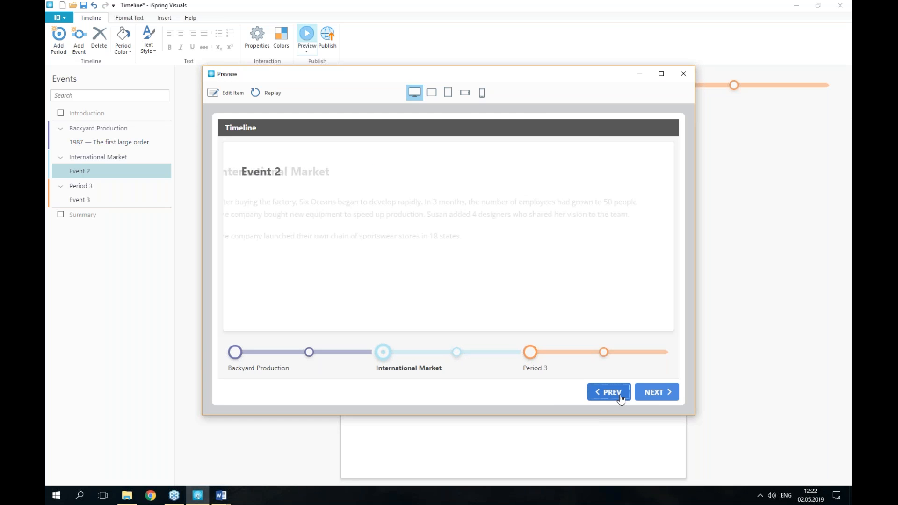
click(616, 398)
click(617, 398)
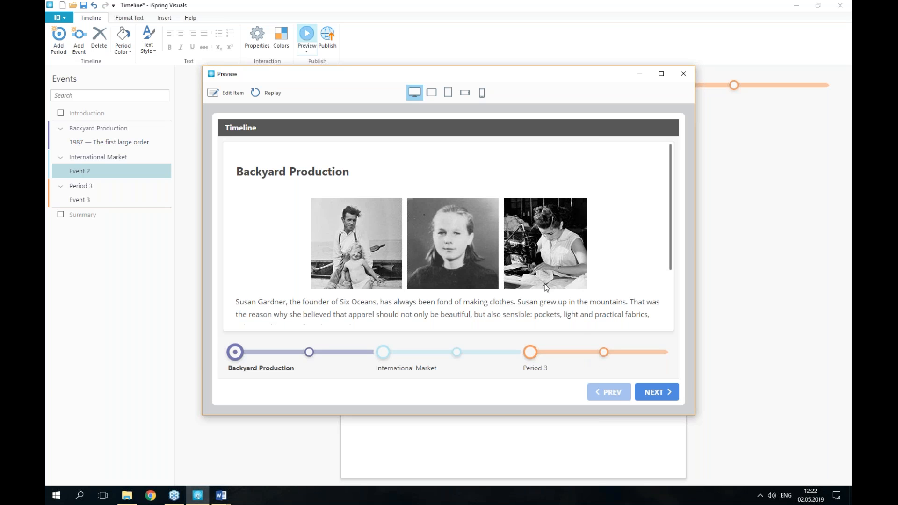
Preview the timeline in tablet portrait mode and advance from Backyard Production to International Market.
click(452, 94)
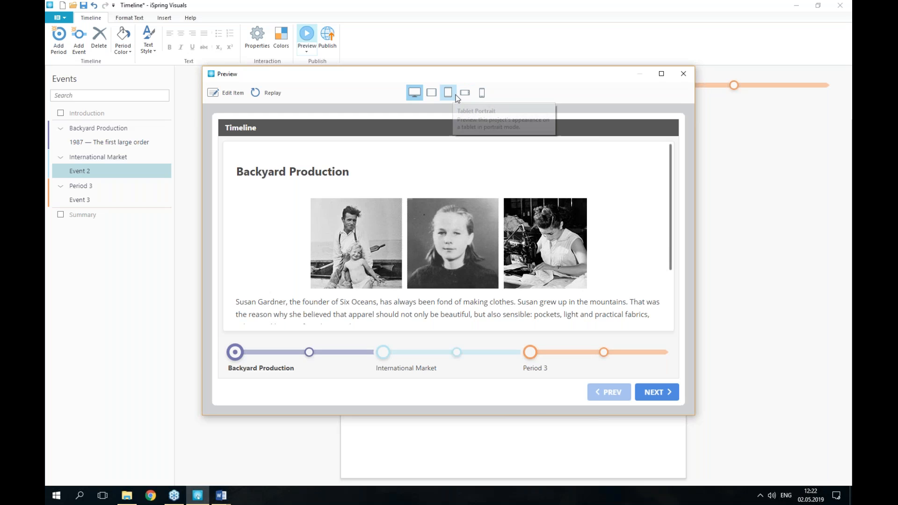
click(452, 94)
click(527, 379)
click(528, 379)
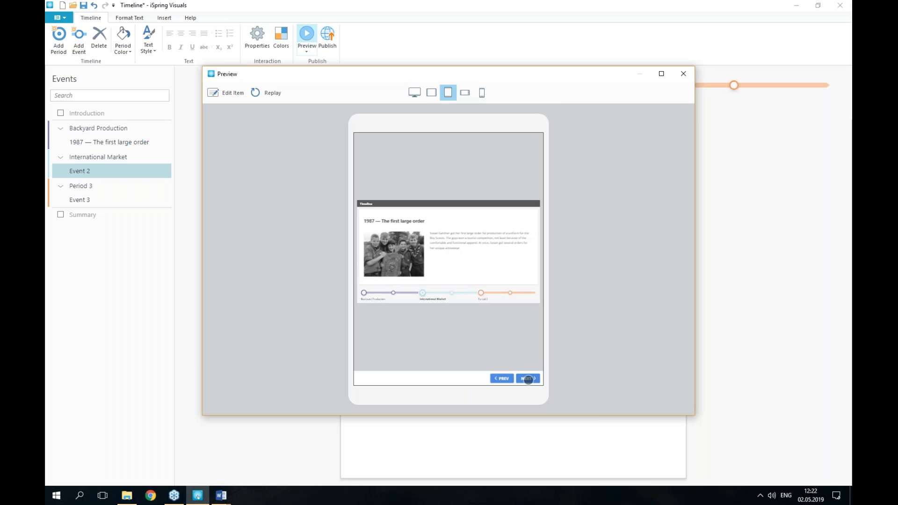
Preview the timeline on a landscape phone, advance from Backyard Production to Event 2, and close the preview.
click(469, 97)
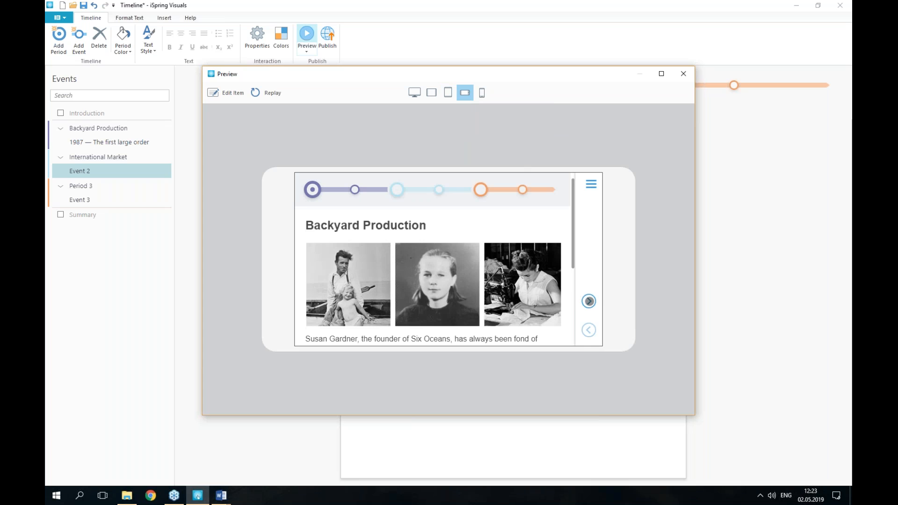
click(589, 301)
click(312, 189)
click(591, 302)
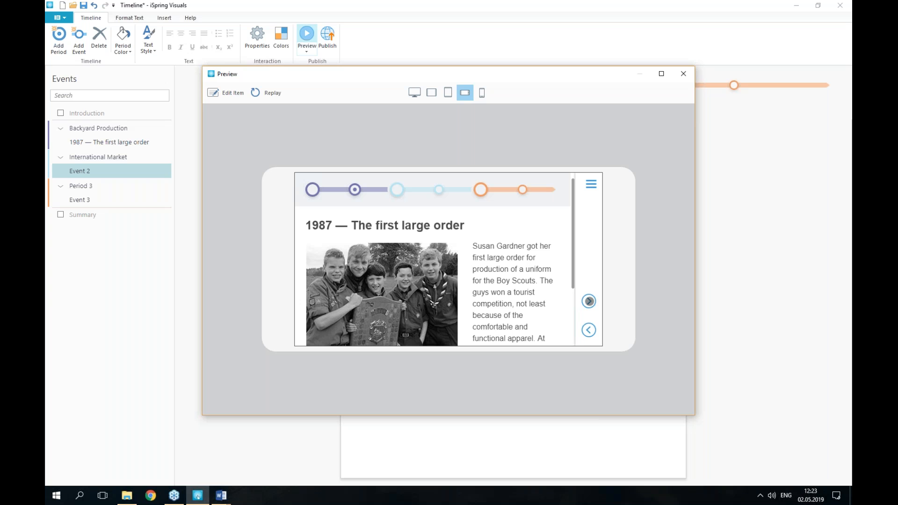
click(589, 301)
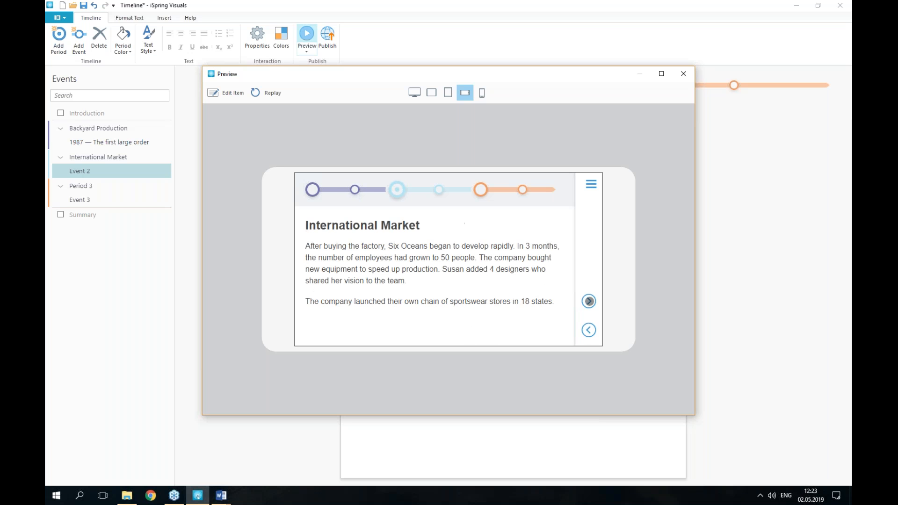
click(589, 301)
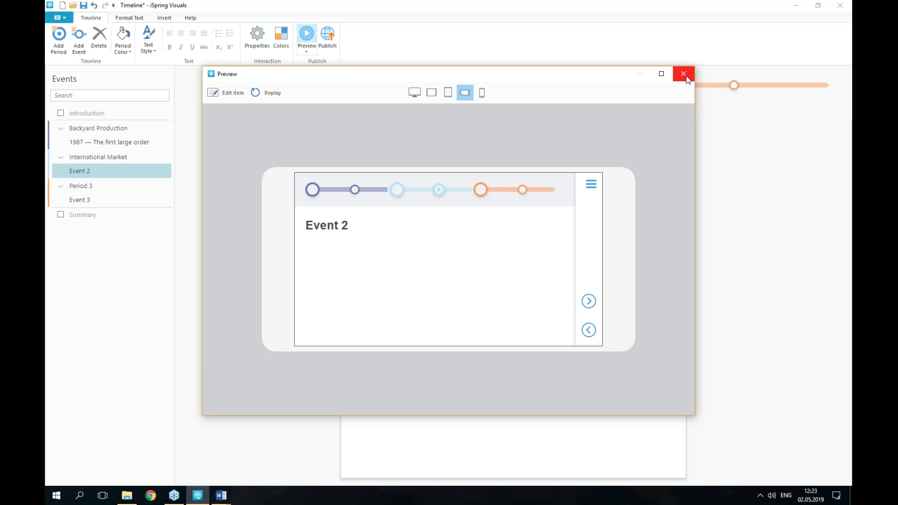
click(683, 74)
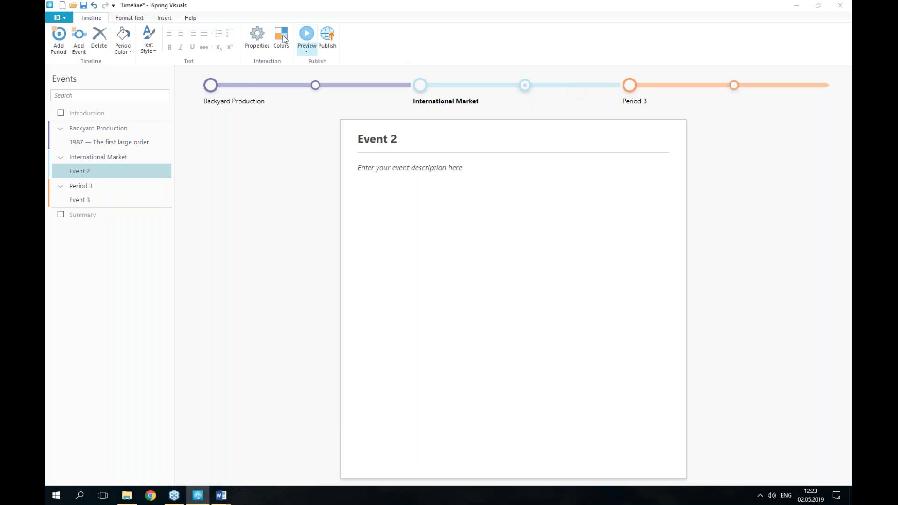
Save the interaction as Timeline.visuals in the 14 interactions folder.
click(58, 18)
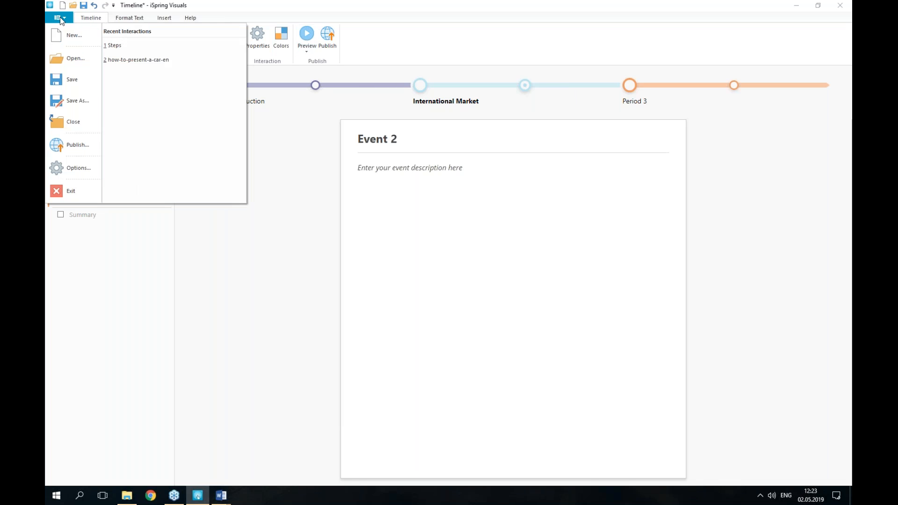
click(75, 80)
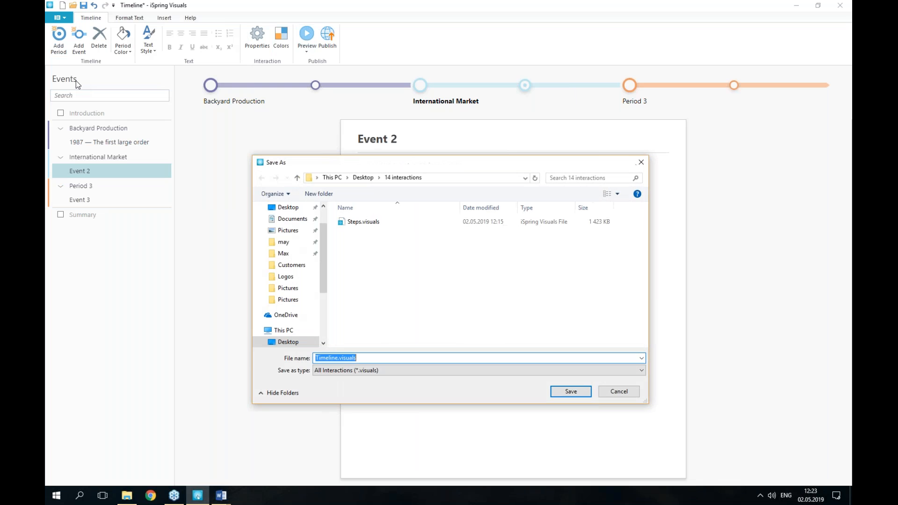
click(578, 391)
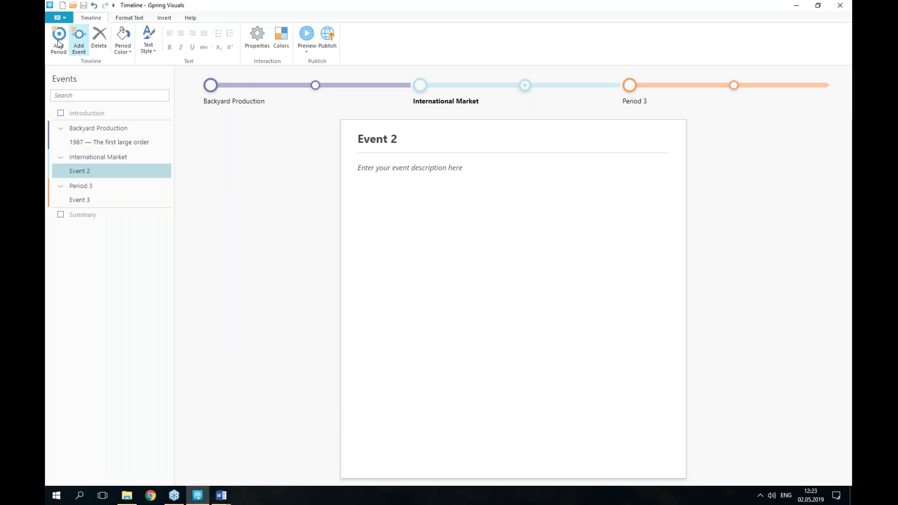
Create a new Cyclic Process interaction.
click(55, 18)
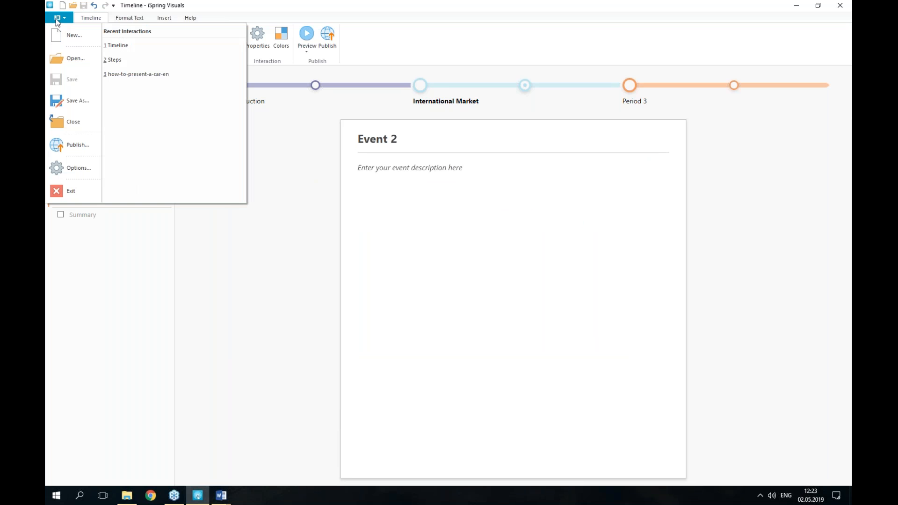
click(70, 35)
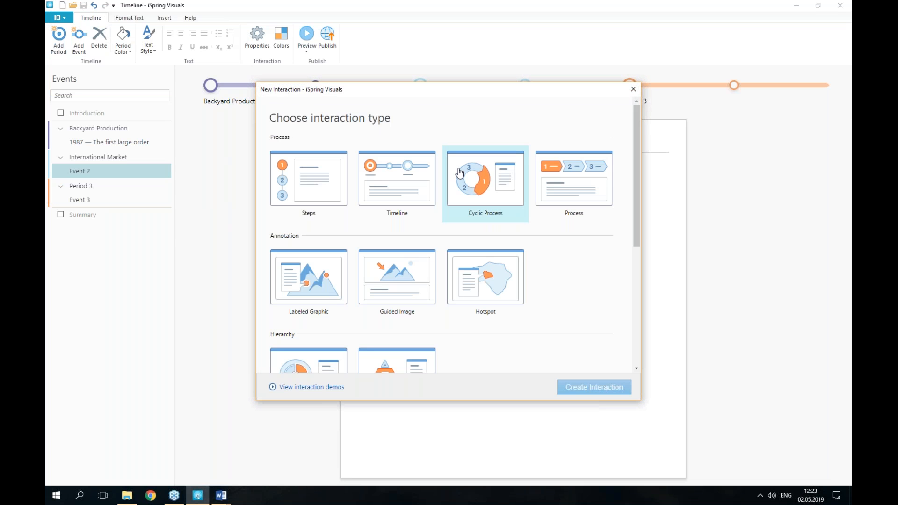
click(512, 194)
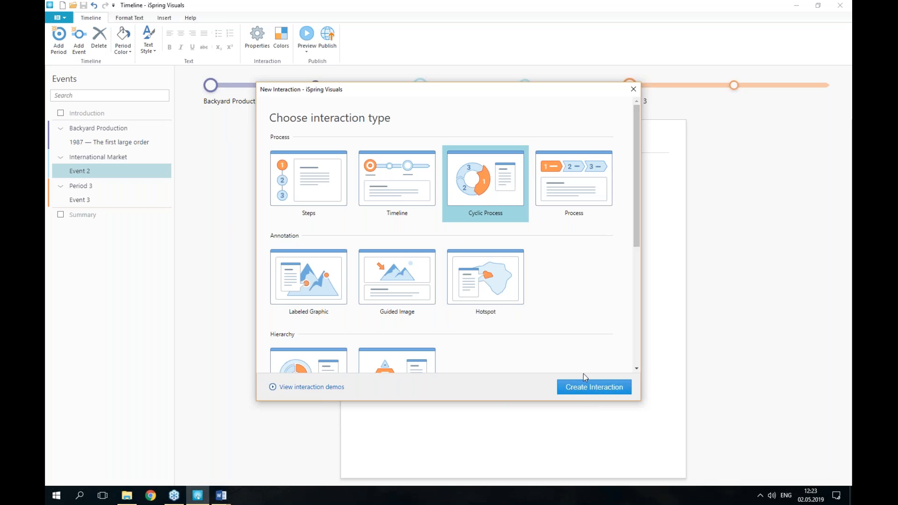
click(588, 390)
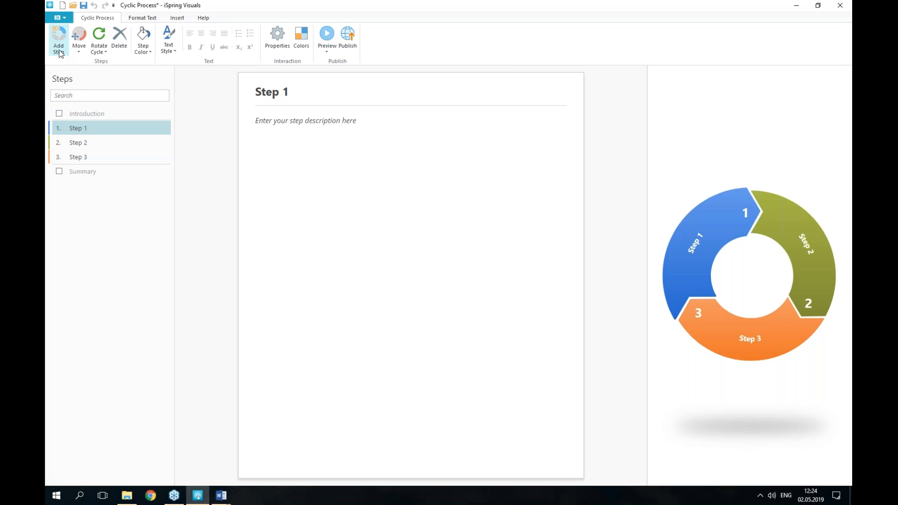
Open Text.docx from the Text folder of the Cyclic Process resources and minimize the file window.
click(127, 498)
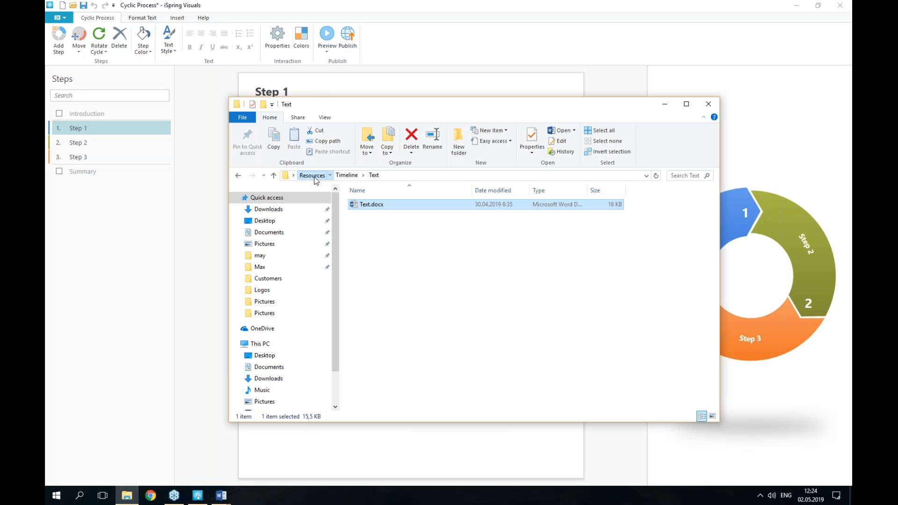
click(314, 175)
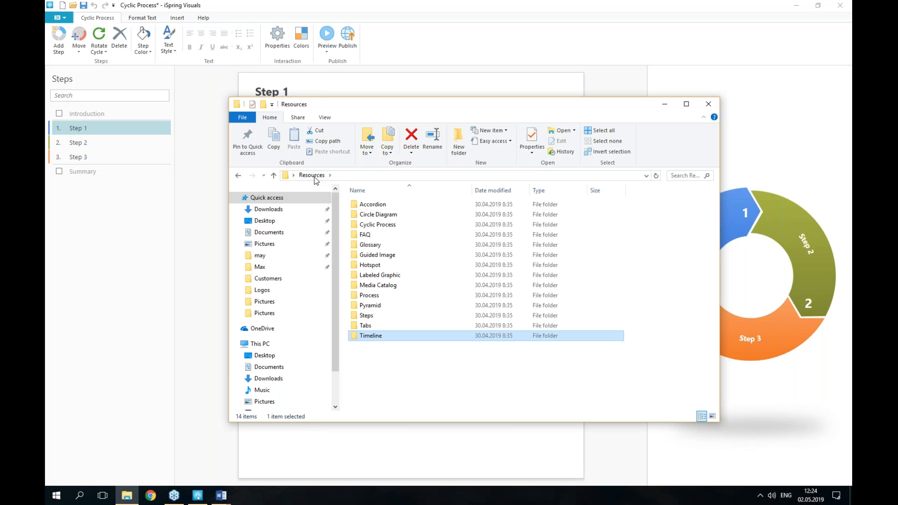
double_click(386, 225)
double_click(386, 226)
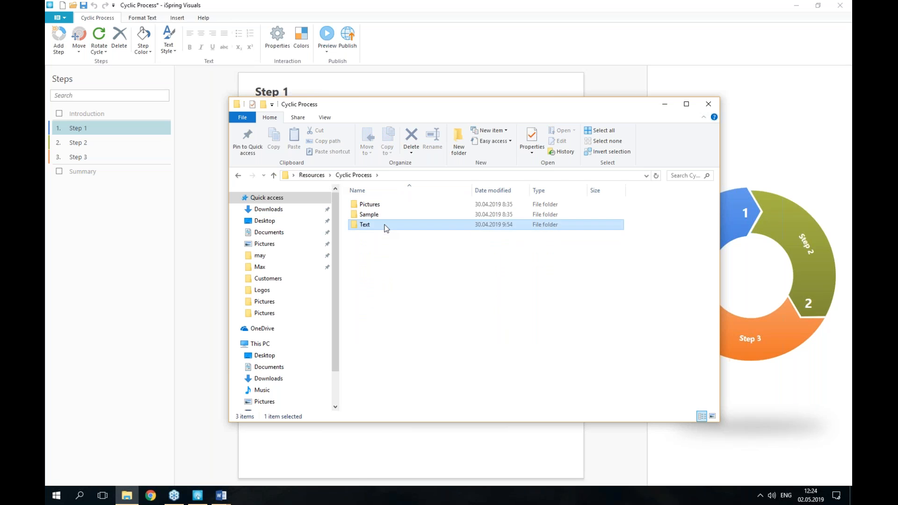
click(385, 206)
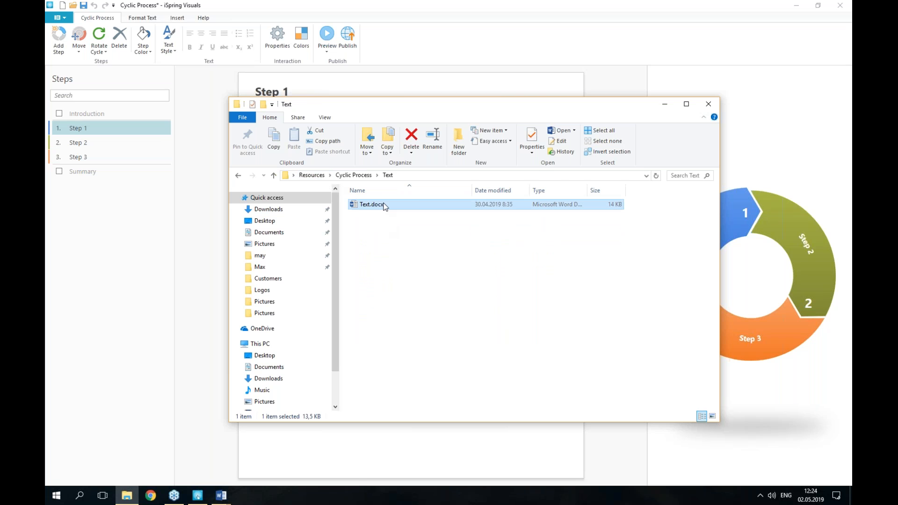
click(664, 105)
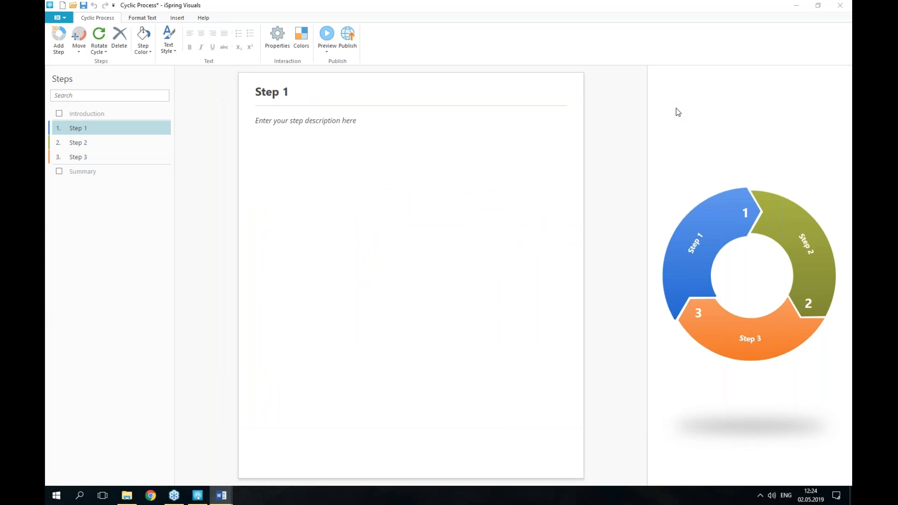
Title the first step "Plan" and fill its description with the Text.docx passage starting "Any actions toward quality improvement", including the to-do list.
click(329, 93)
drag(286, 94, 193, 99)
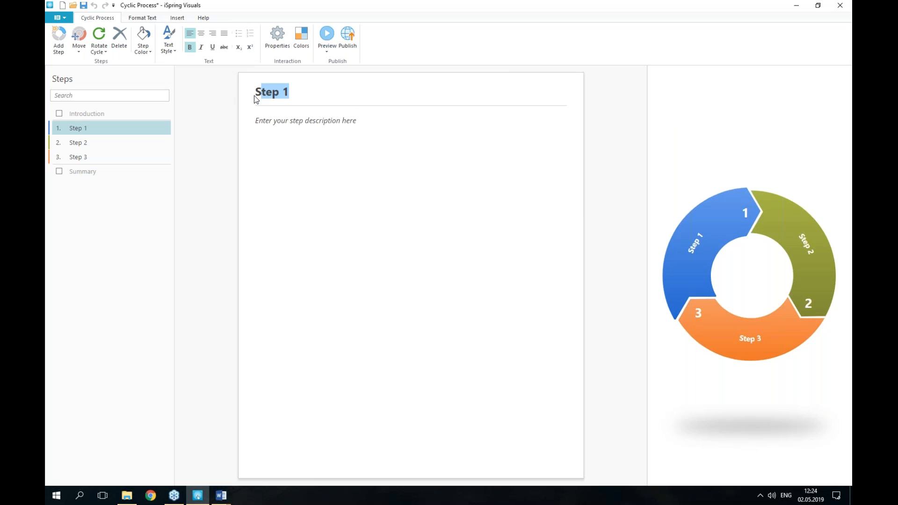
text(Plan)
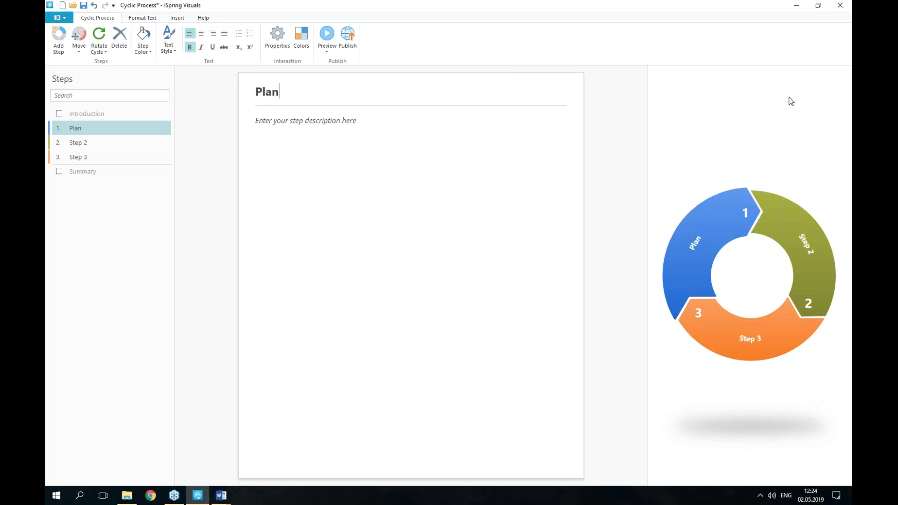
key(alt+Tab)
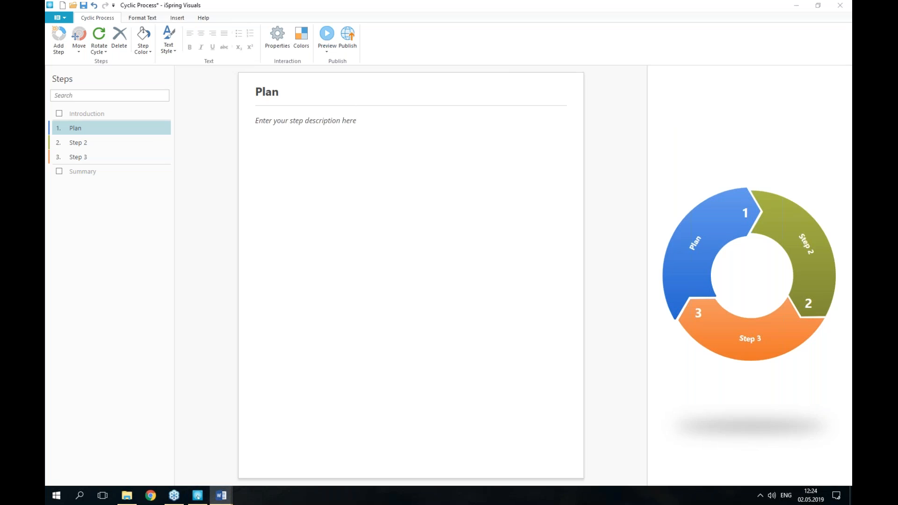
click(433, 136)
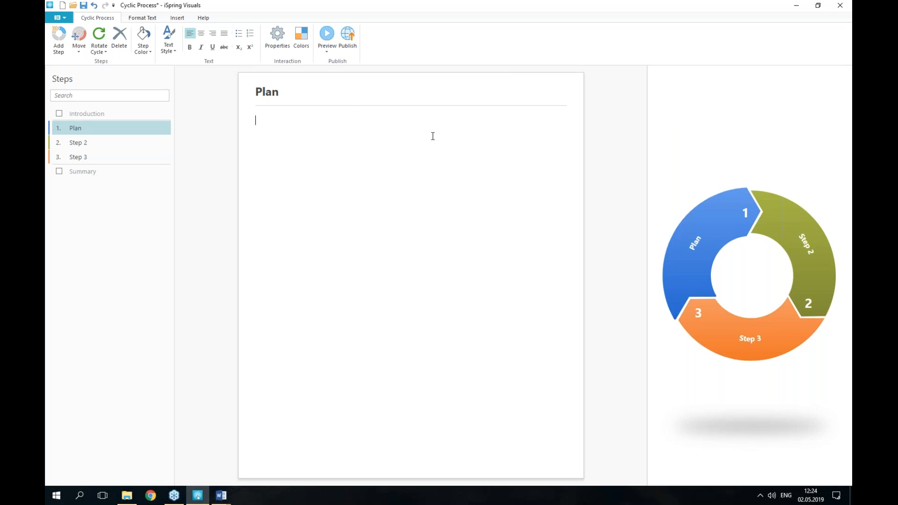
text(Any actions toward quality improvement should be planned ahead. At this step, we analyze the actual quality of the product, look for ways to improve it, and develop a plan. To-do list: set goals determine the processes needed for achieving these goals make a pipeline allocate and distribute resources)
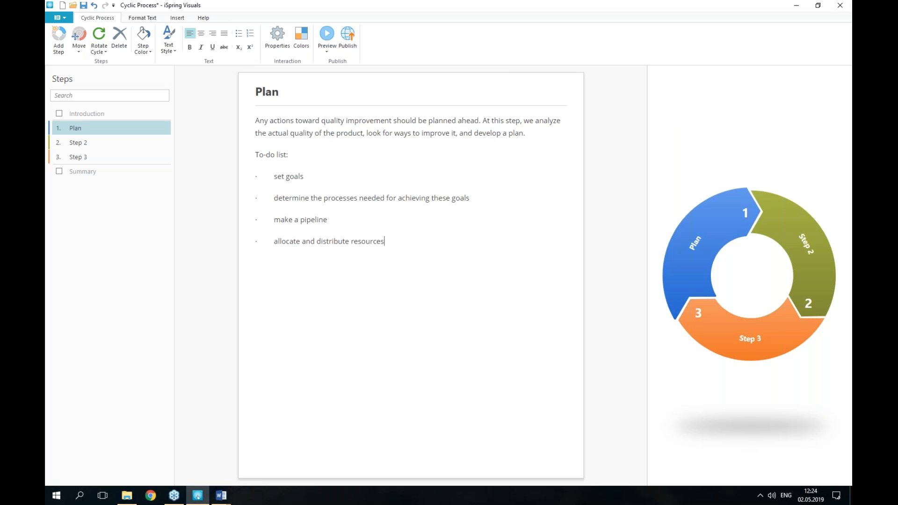
Title the second step "Do" and fill its description with the Text.docx passage starting "At this step, we execute the tasks", including the to-do list.
key(alt+Tab)
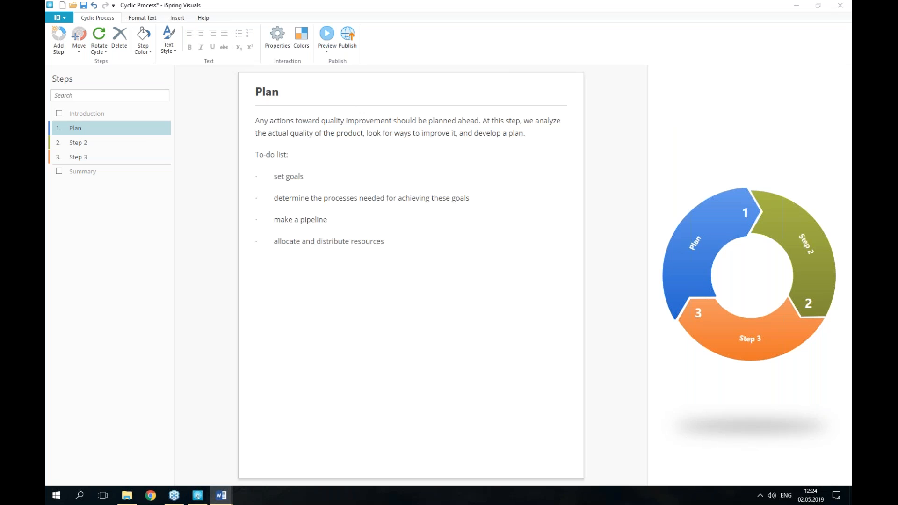
click(77, 143)
drag(326, 98, 235, 96)
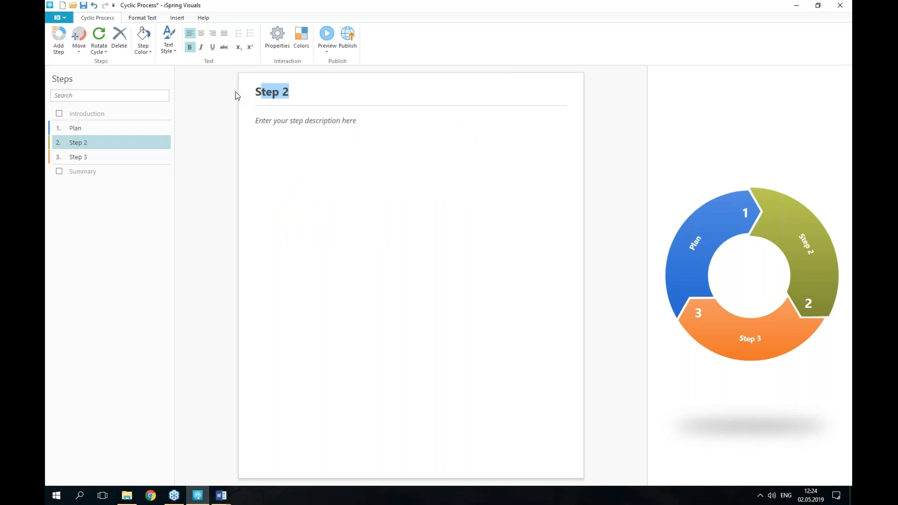
text(Do)
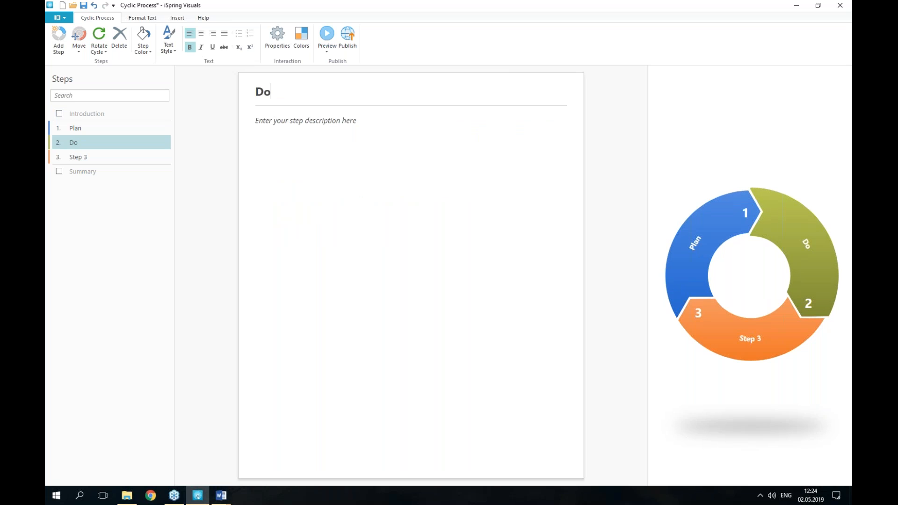
key(alt+Tab)
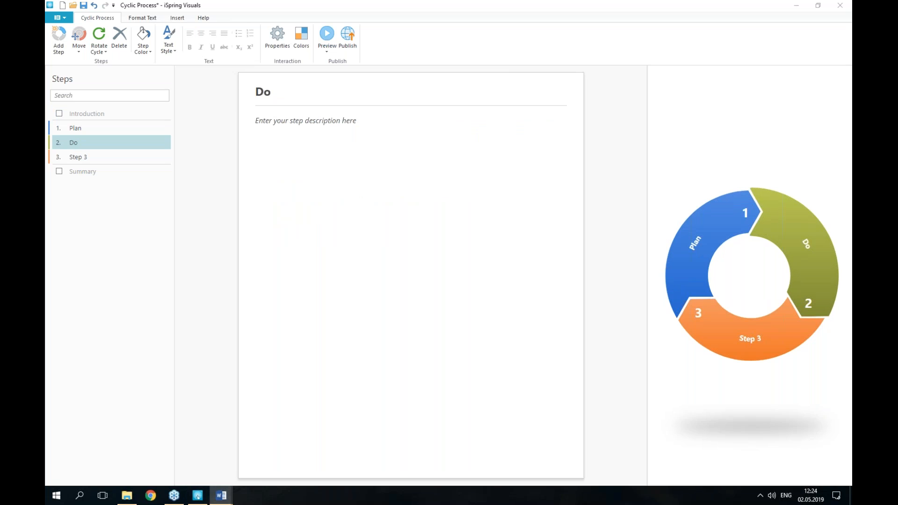
click(410, 154)
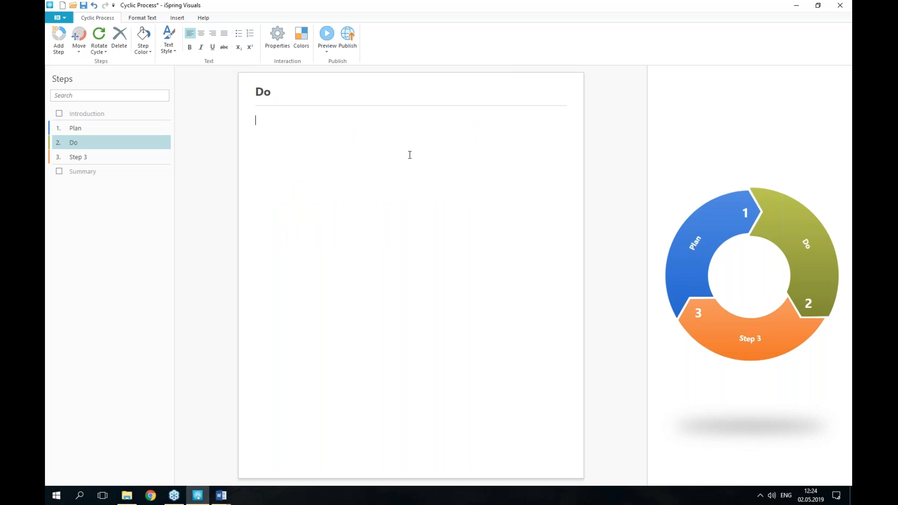
text(At this step, we execute the tasks and processes planned at the previous step. In a way, we can think of these actions as a test, because we’ll have an opportunity to adjust the plan. To-do list: ·	carry out the planned work ·	collect analytical data for the next step)
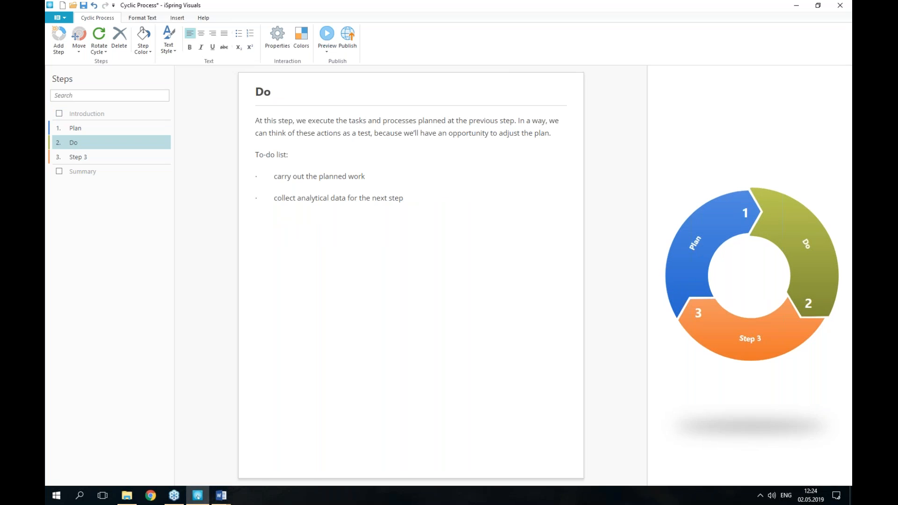
Title the third step "Check" and fill its description with the Text.docx passage starting "During this stage, we study the results", including the to-do list.
key(alt+Tab)
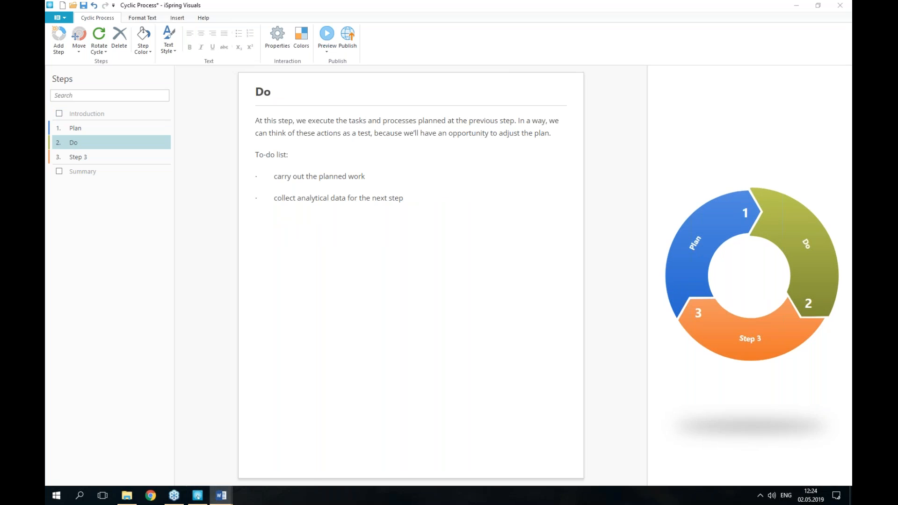
click(96, 157)
click(334, 97)
key(ctrl+a)
text(Check)
key(alt+Tab)
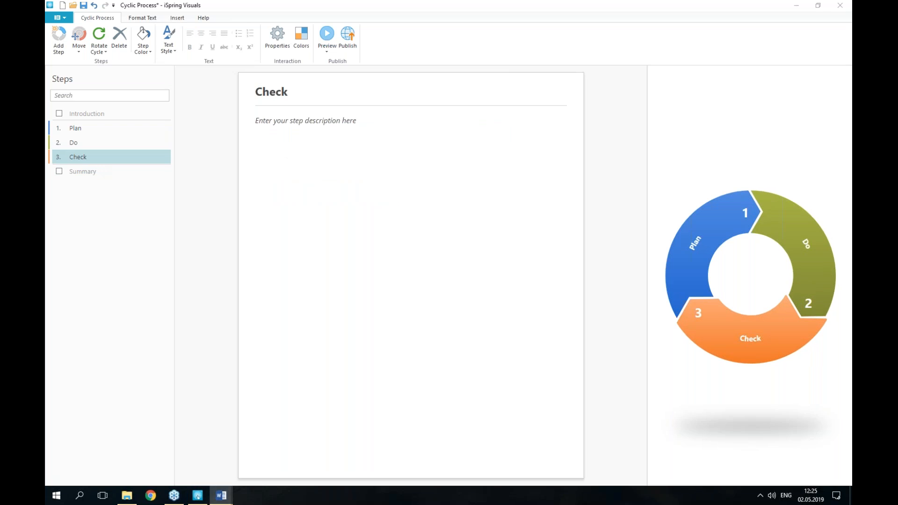
click(339, 162)
text(During this stage, we study the results and compare them to the initial goals. We may get a quality improvement, lack of change, or quality reduction. The result of the audit determines whether new processes and procedures will be used in the future. To-do list: ·	study the results obtained at the previous step ·	compare with the goals set at the planning stage ·	evaluate changes)
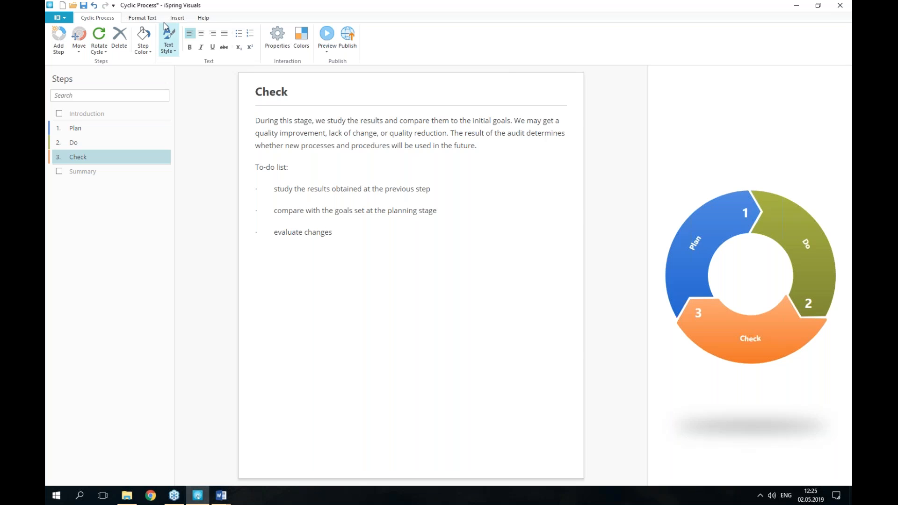
click(142, 20)
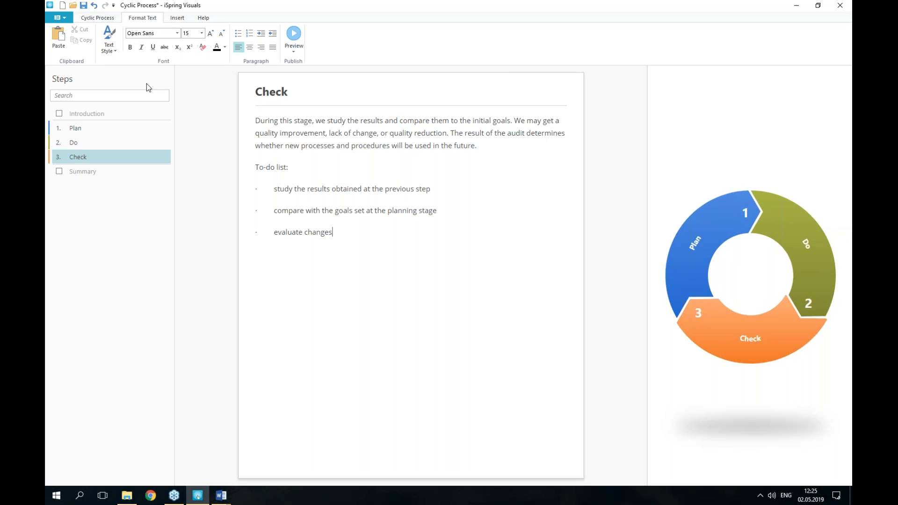
click(109, 21)
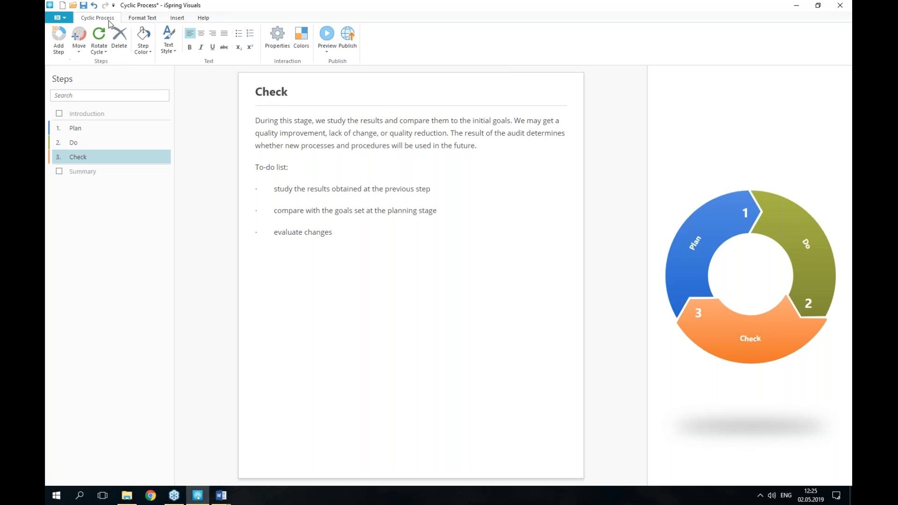
Recolor the Plan step with the darkest teal-blue shade of the theme colors.
click(93, 132)
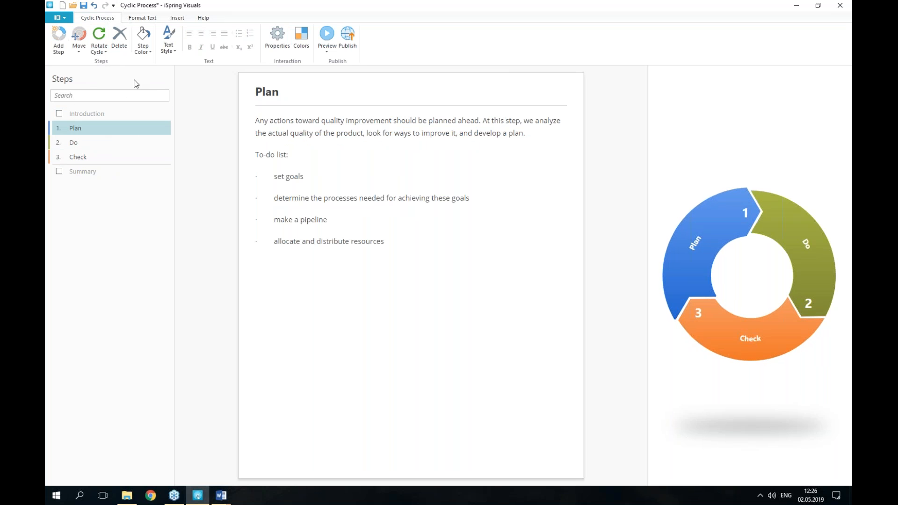
click(146, 47)
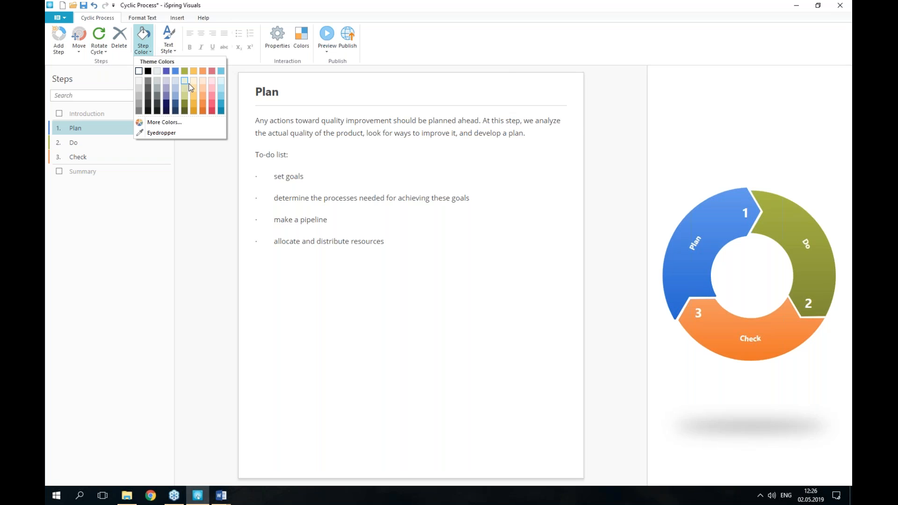
click(222, 112)
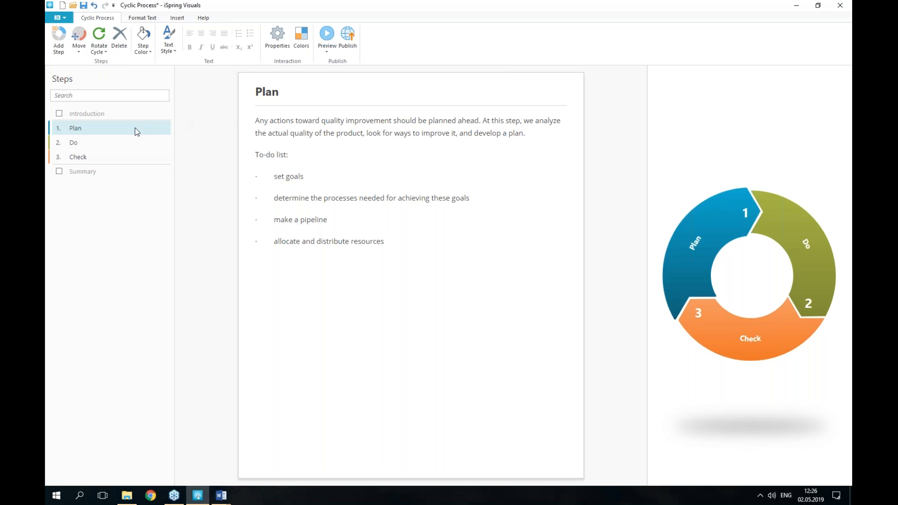
Recolor the Do step with a lighter blue theme shade and rotate the cycle 45° to the right.
click(103, 146)
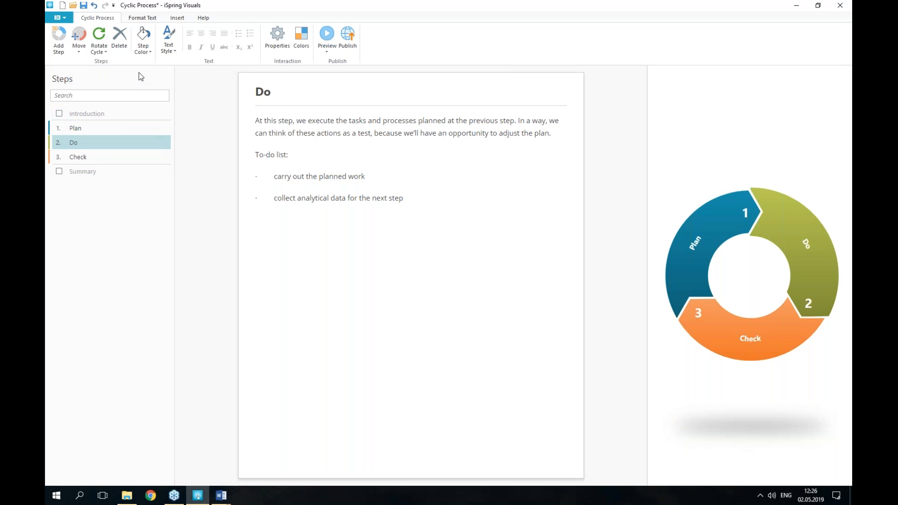
click(144, 48)
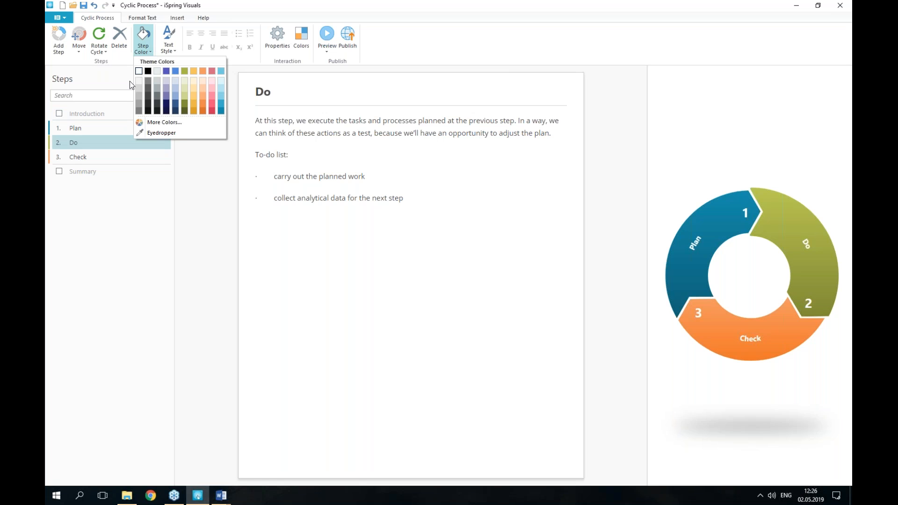
click(144, 53)
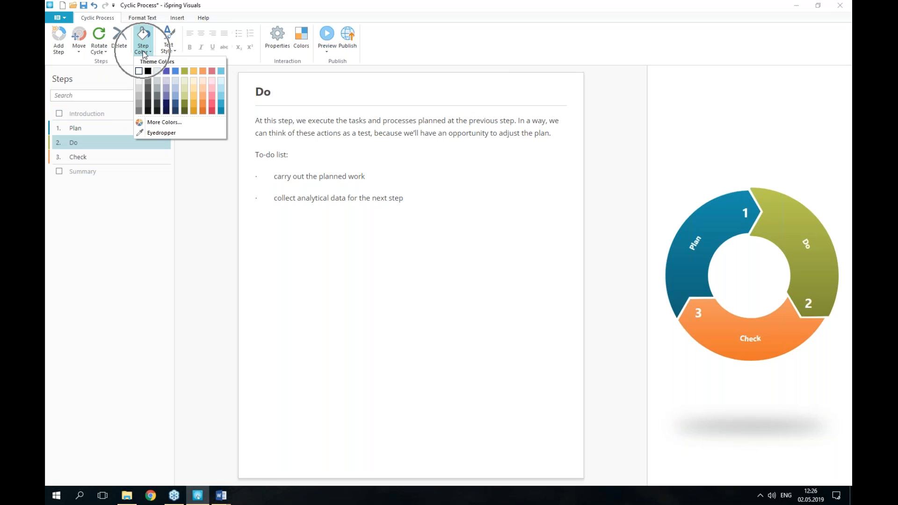
click(174, 97)
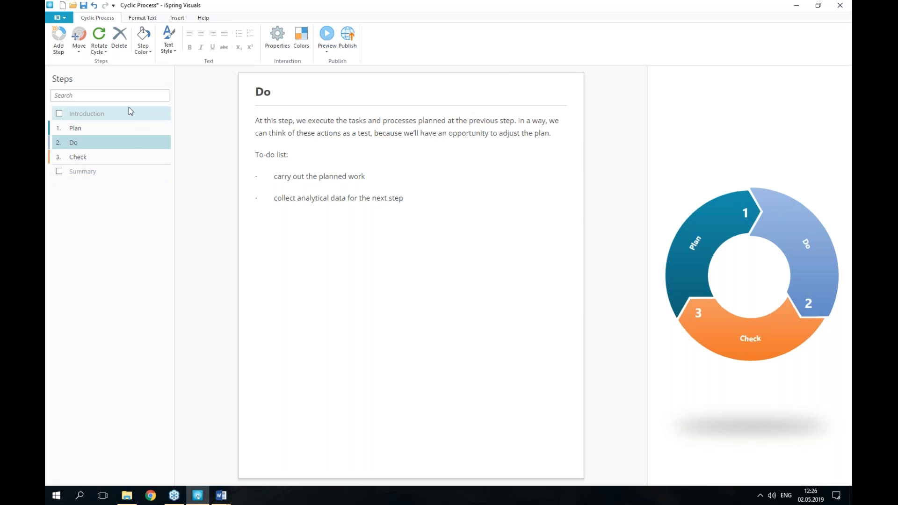
click(99, 45)
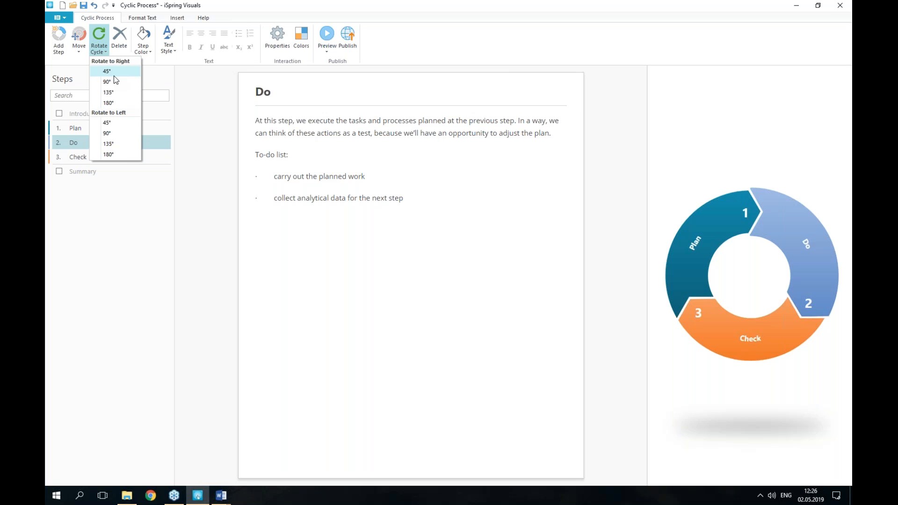
click(114, 75)
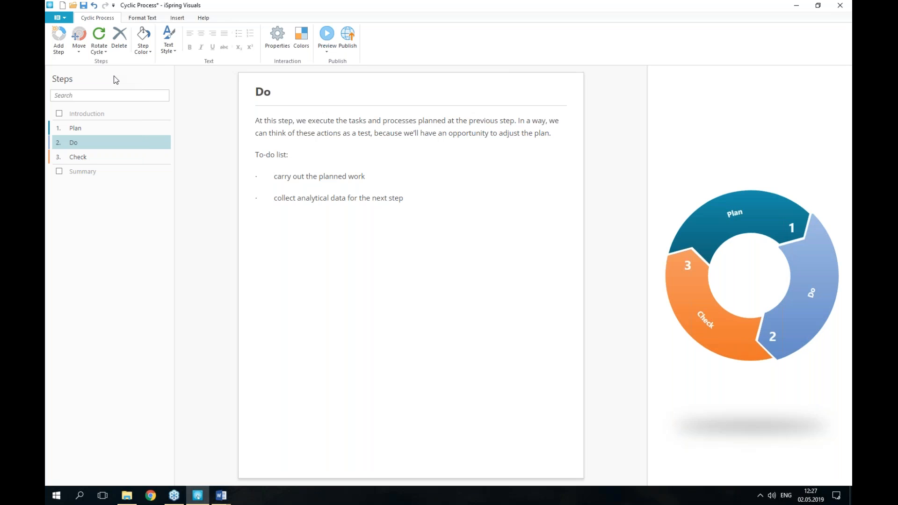
Preview the Cyclic Process in desktop view and go through the Plan, Do and Check steps using the diagram and the navigation.
click(327, 35)
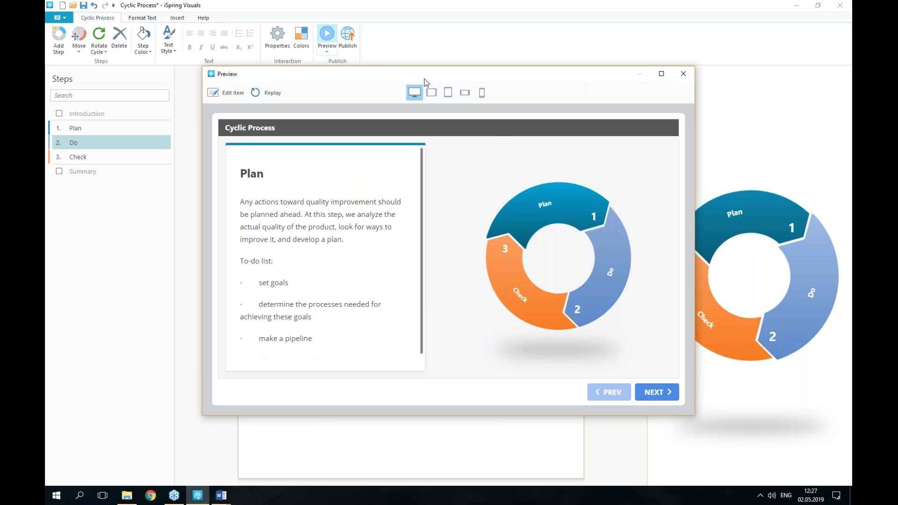
click(607, 260)
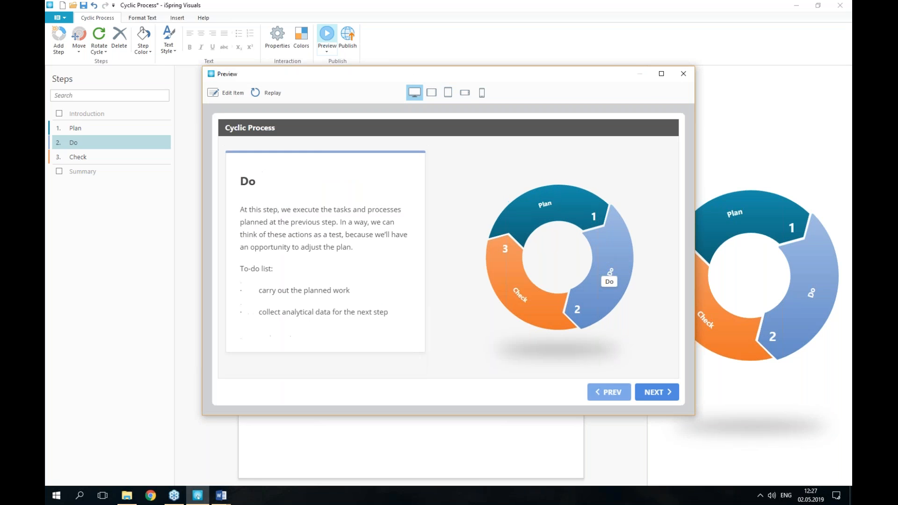
click(520, 293)
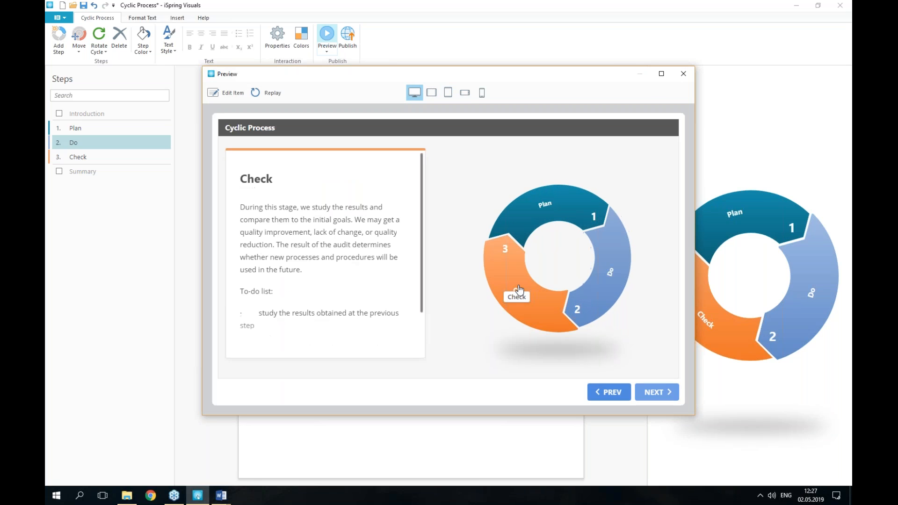
click(542, 203)
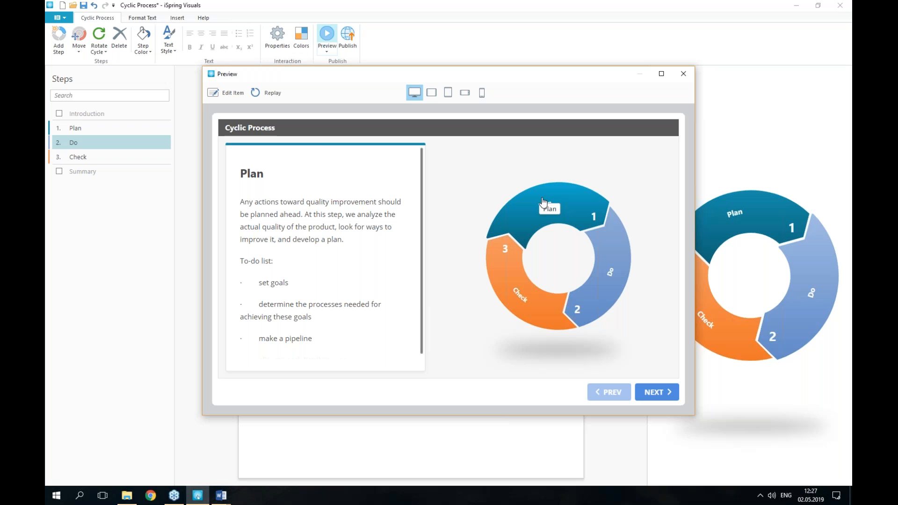
click(671, 395)
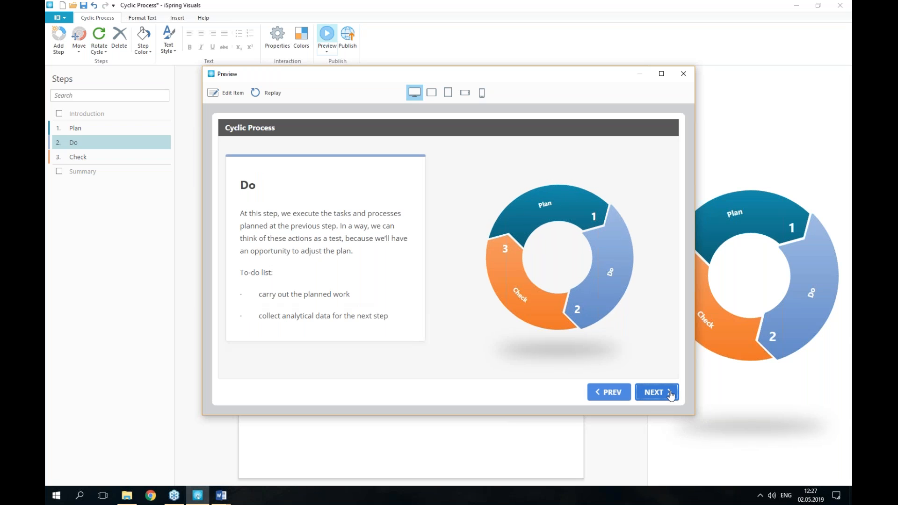
click(671, 395)
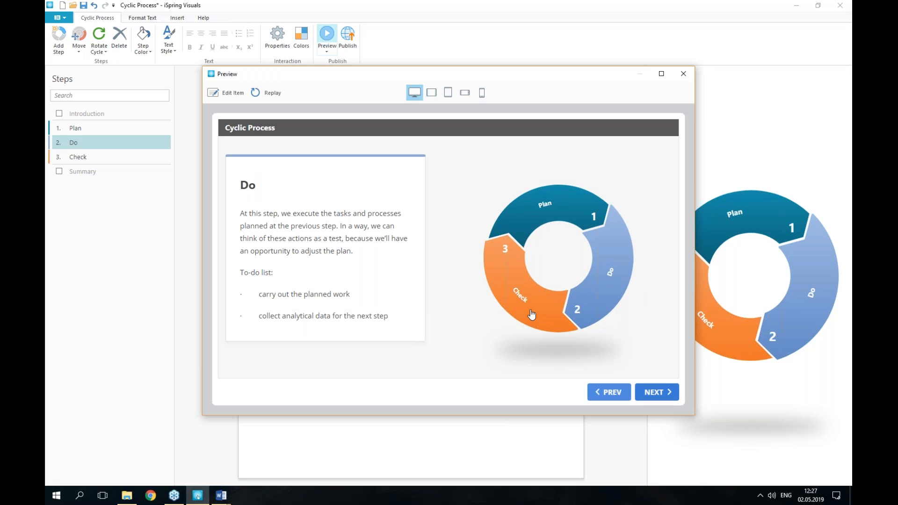
click(565, 211)
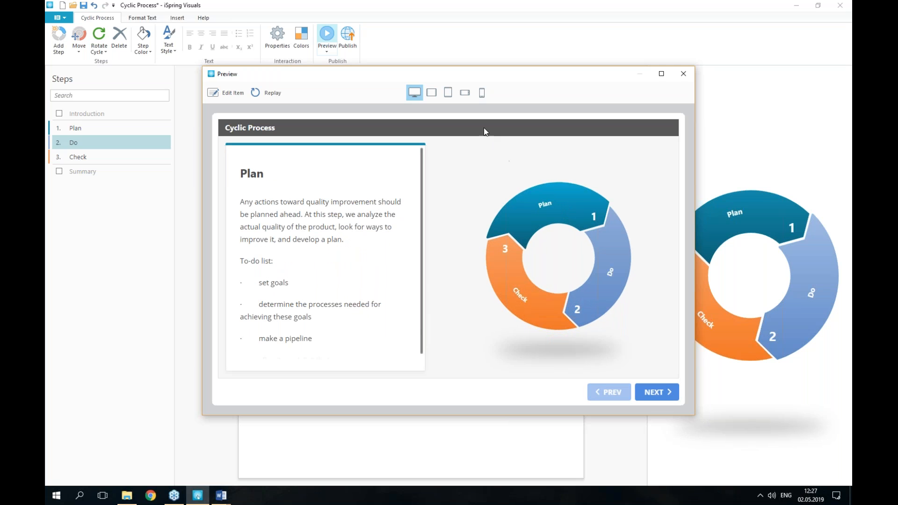
Check the interaction in the landscape smartphone preview by switching among its three steps, and close the preview.
click(466, 94)
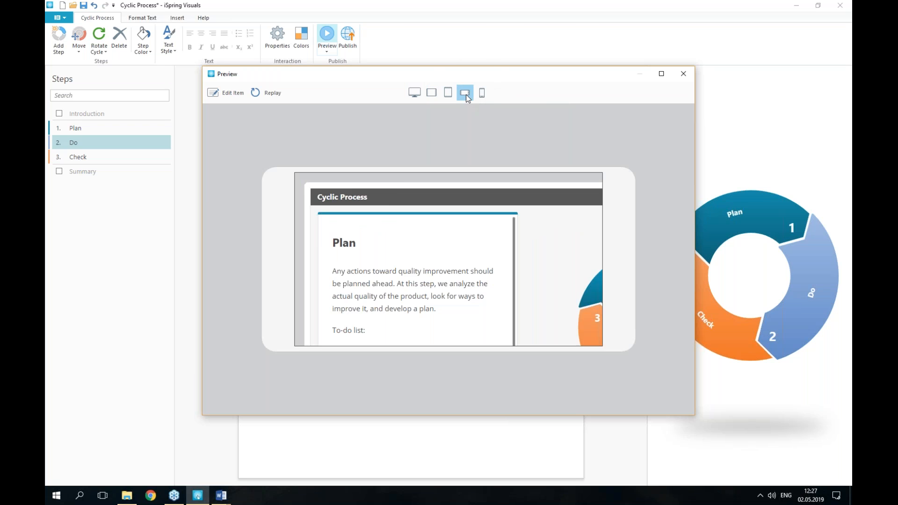
scroll(481, 259, down, 4)
scroll(482, 259, up, 4)
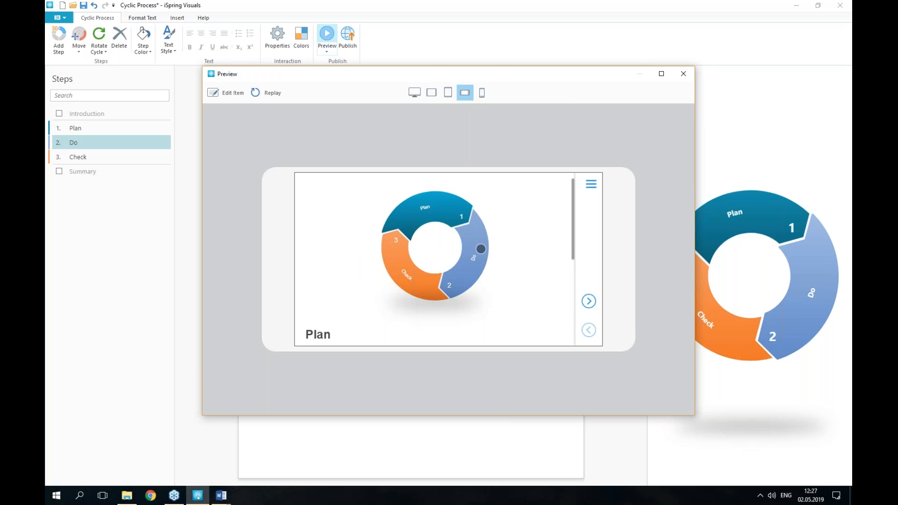
click(481, 262)
click(406, 270)
click(430, 209)
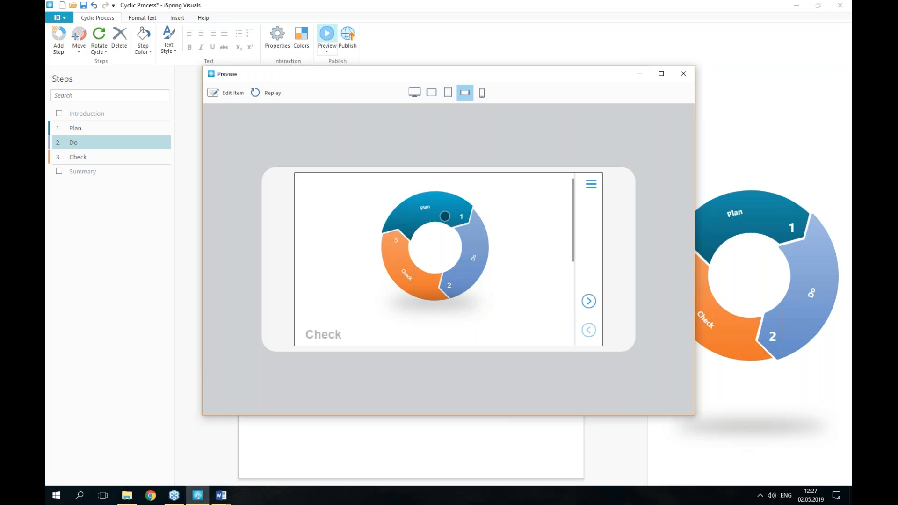
click(477, 256)
click(407, 269)
click(590, 330)
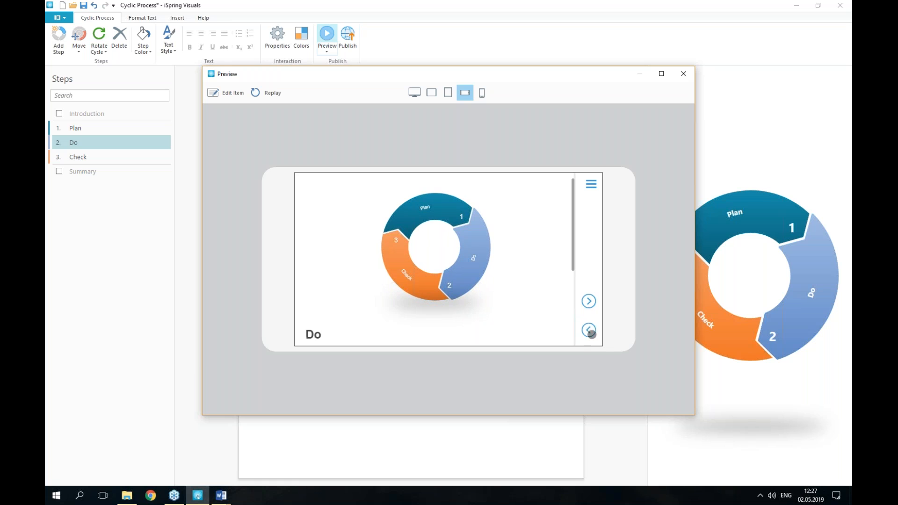
click(590, 330)
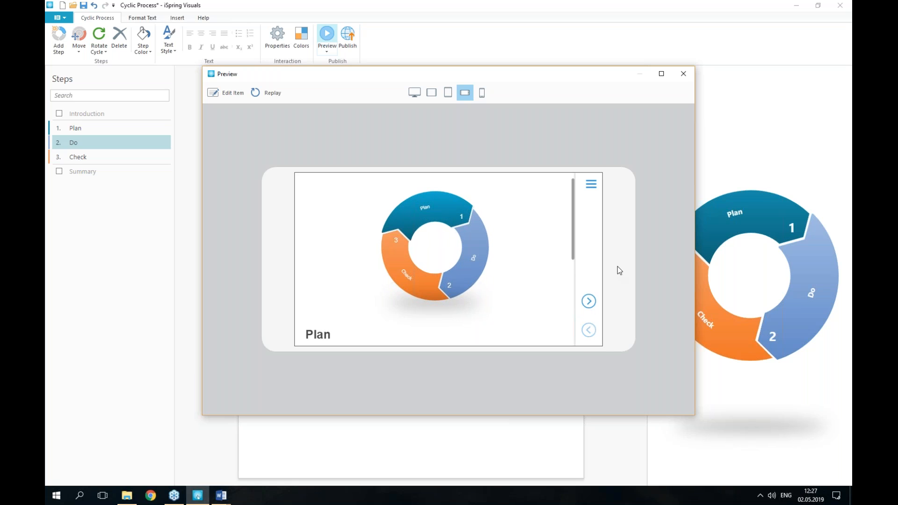
click(683, 75)
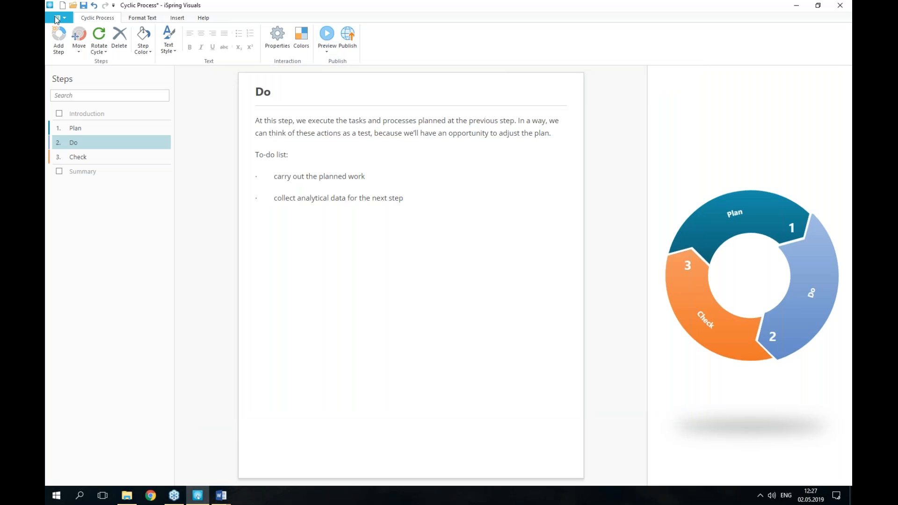
Save the interaction as Cyclic Process.visuals in the 14 interactions folder.
click(56, 18)
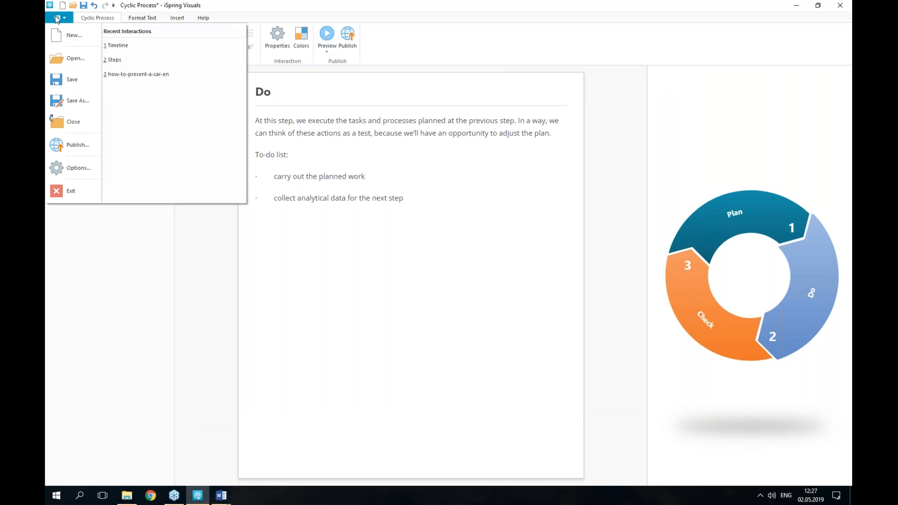
click(73, 80)
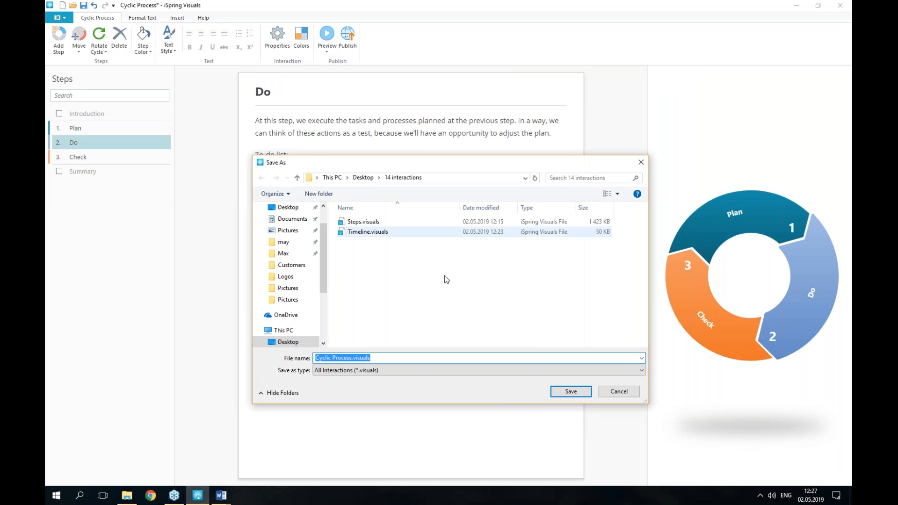
click(571, 392)
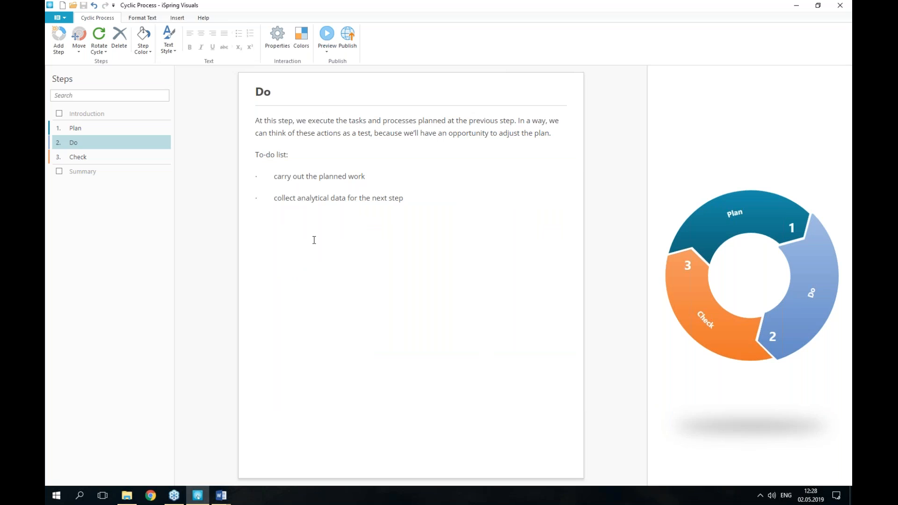
Create a new Process interaction.
click(58, 18)
click(71, 36)
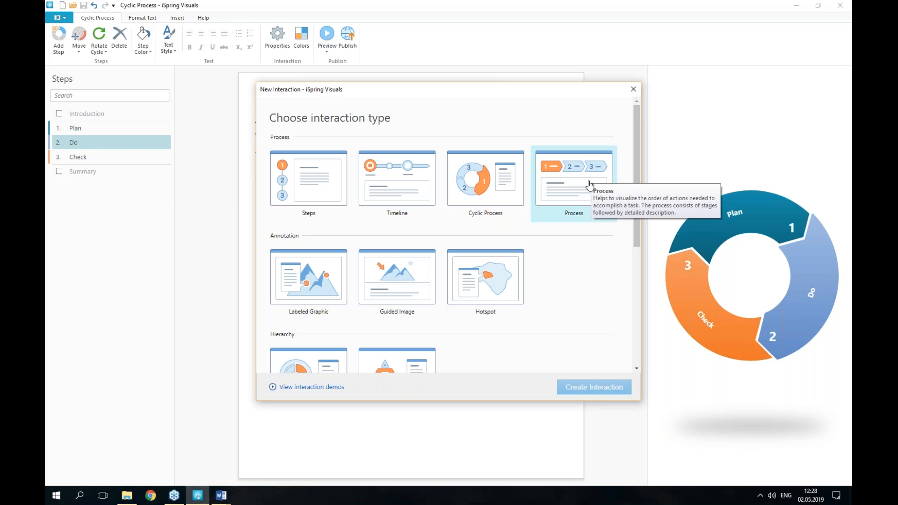
click(590, 185)
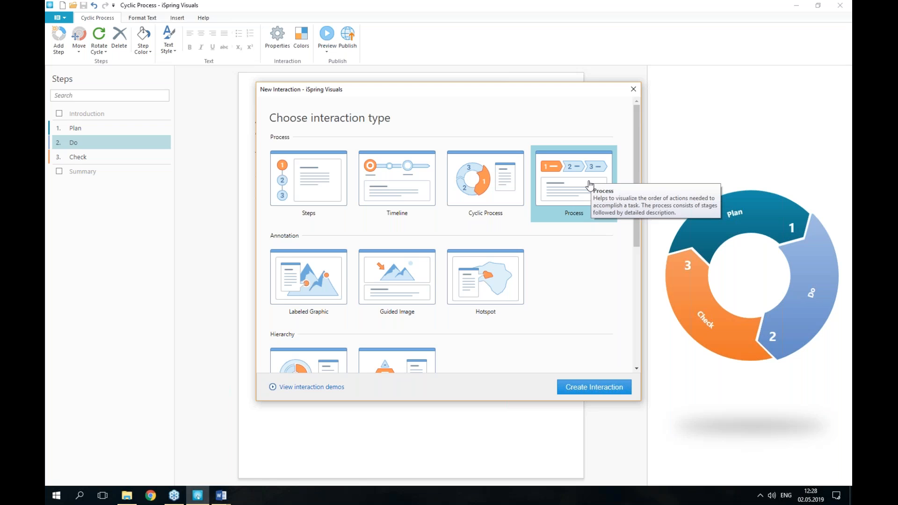
click(589, 184)
click(595, 388)
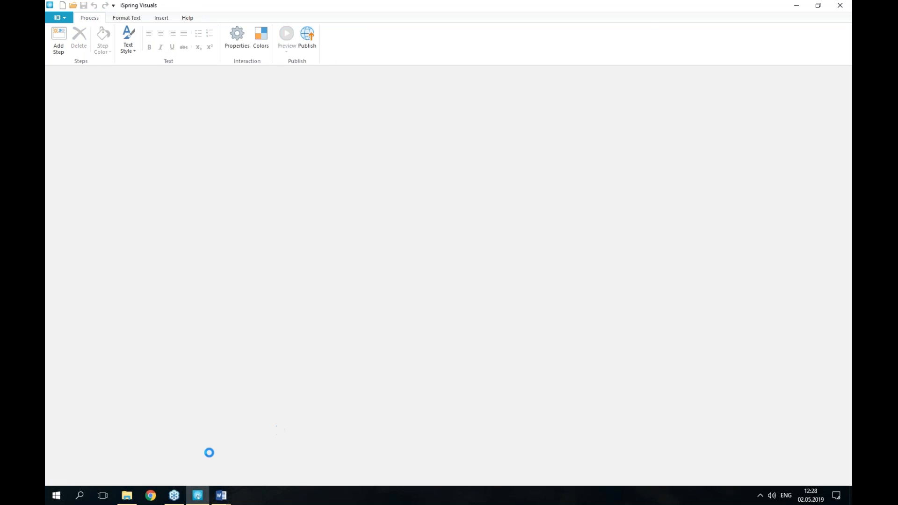
Open Text.docx from the Text folder of the Process resources, and minimize the folder window.
click(126, 495)
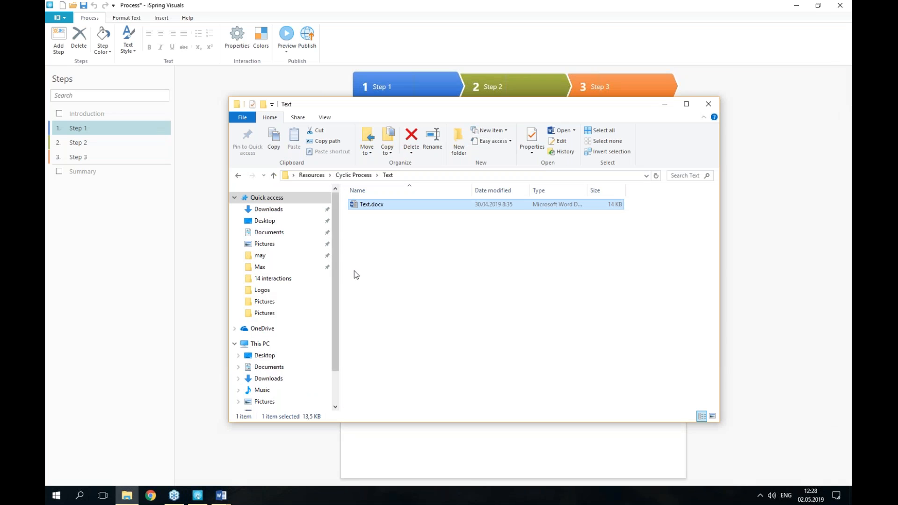
click(310, 176)
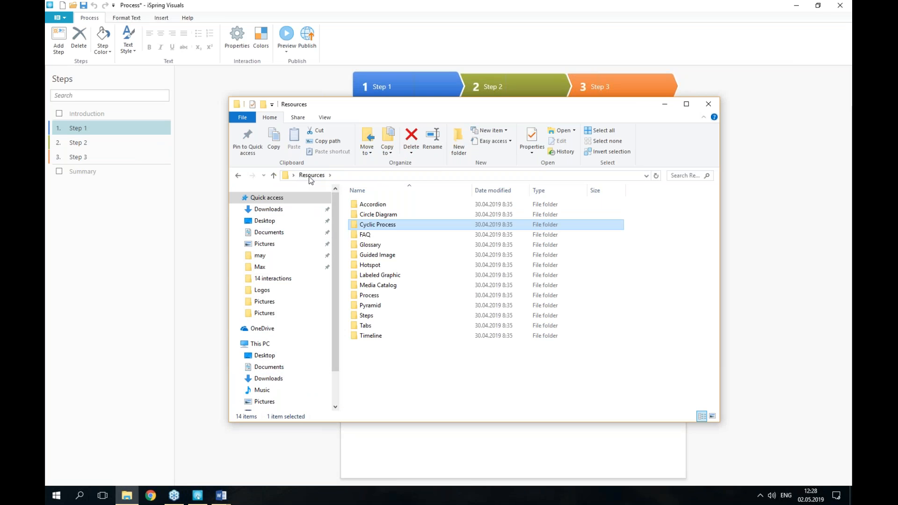
double_click(404, 295)
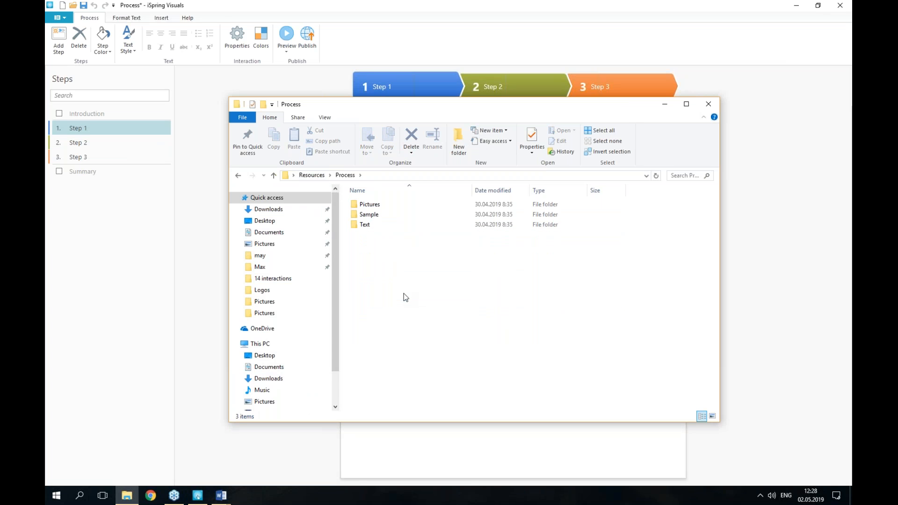
double_click(388, 227)
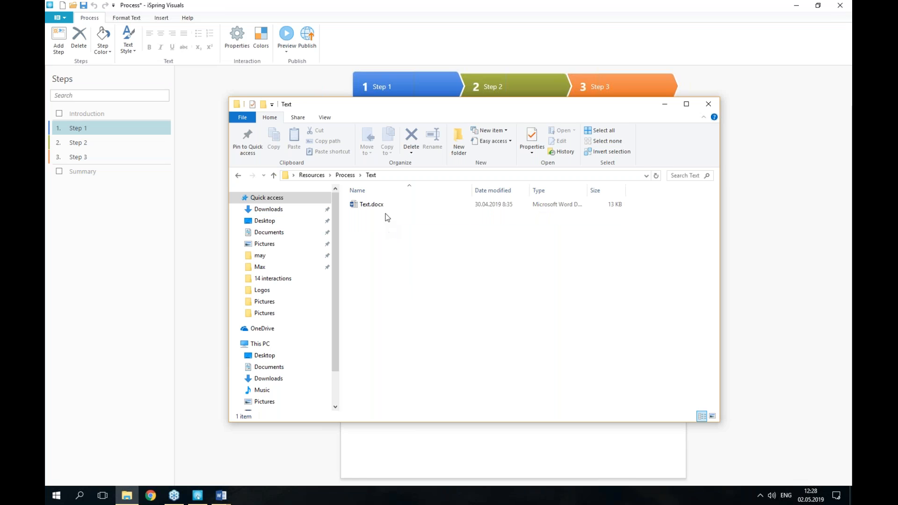
double_click(385, 204)
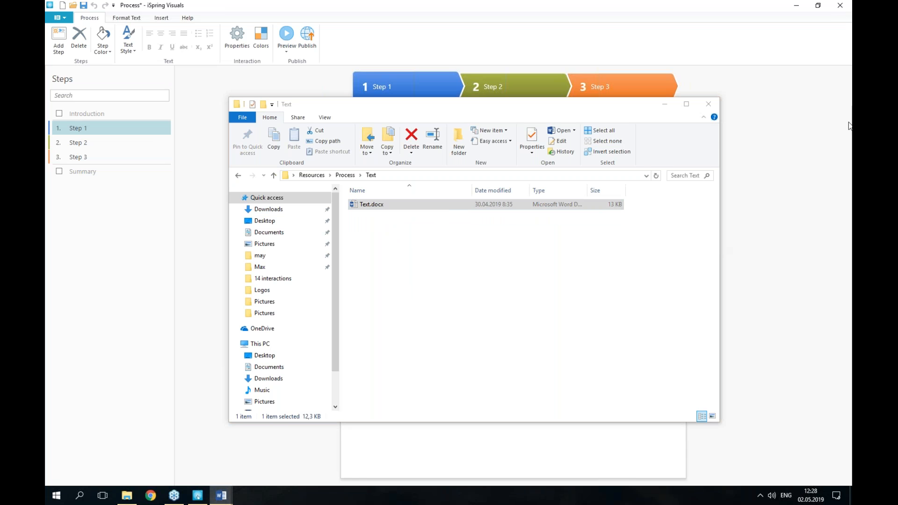
click(665, 106)
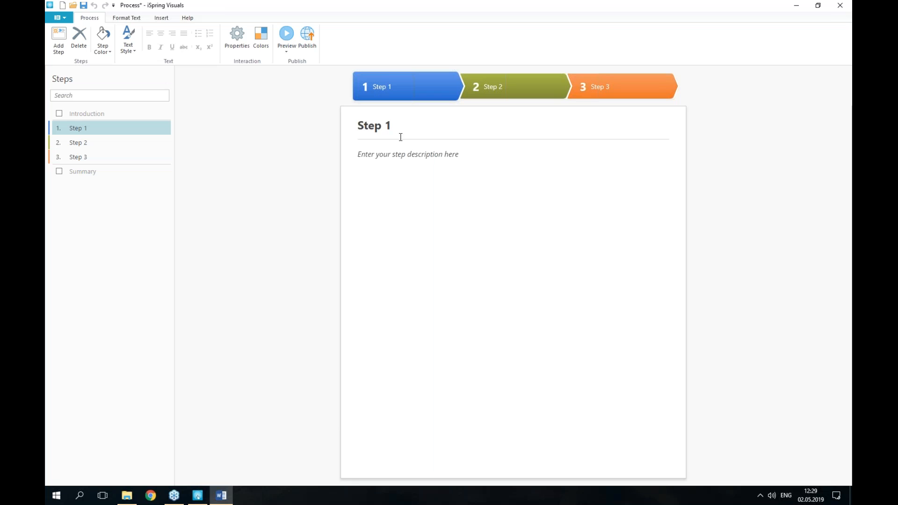
Title the first step "Remain calm" and insert its prepared description beginning "During a call, try to use an even, polite and friendly tone.".
drag(392, 125, 357, 126)
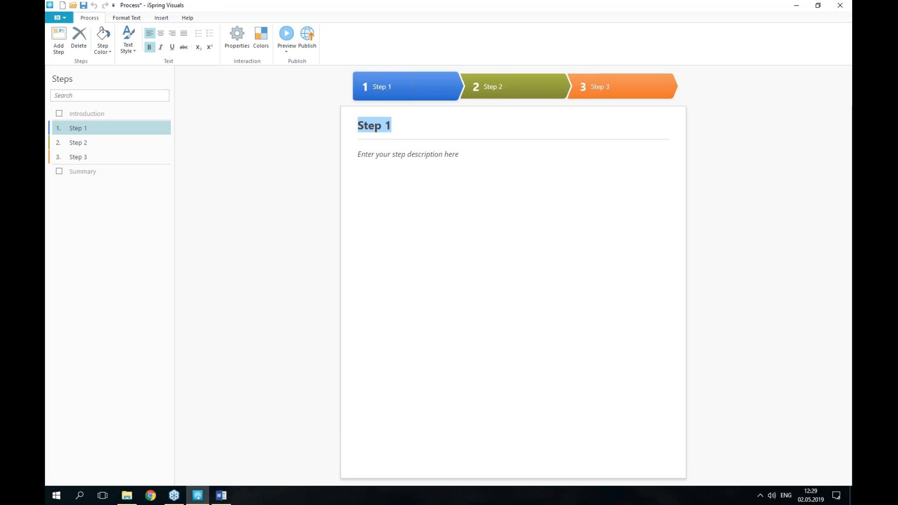
text(Remain calm)
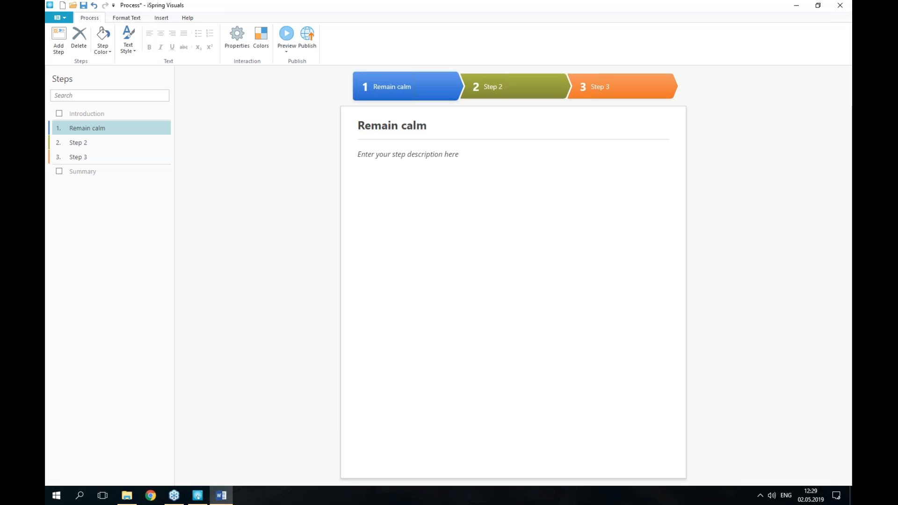
click(387, 176)
text(During a call, try to use an even, polite and friendly tone. Sooner or later the caller will calm down. If you begin to feel angry or offended, remind yourself that the customer isn't angry at you. It is the situation that is making the caller angry. Put yourself in their shoes and have a little patience.)
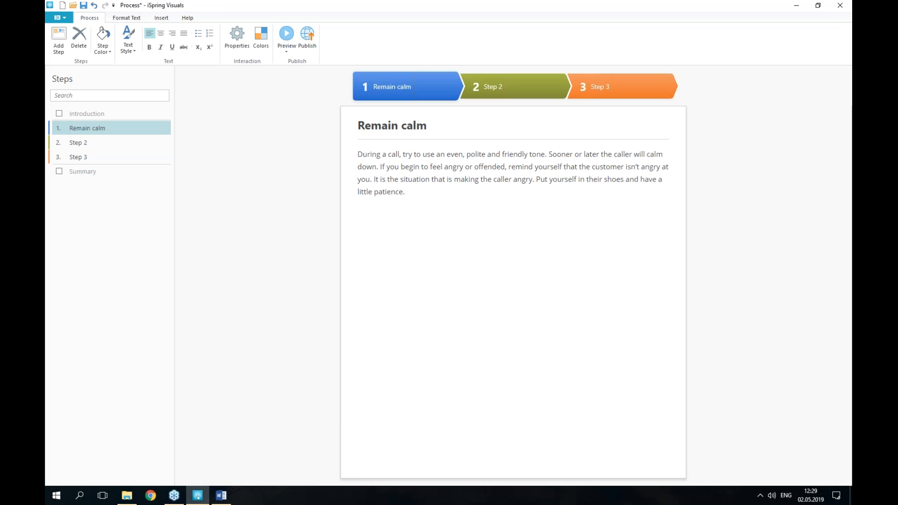
Title the second step "Listen and empathize" and insert its prepared description beginning "Sometimes the caller just wants to vent their frustration.".
key(alt+Tab)
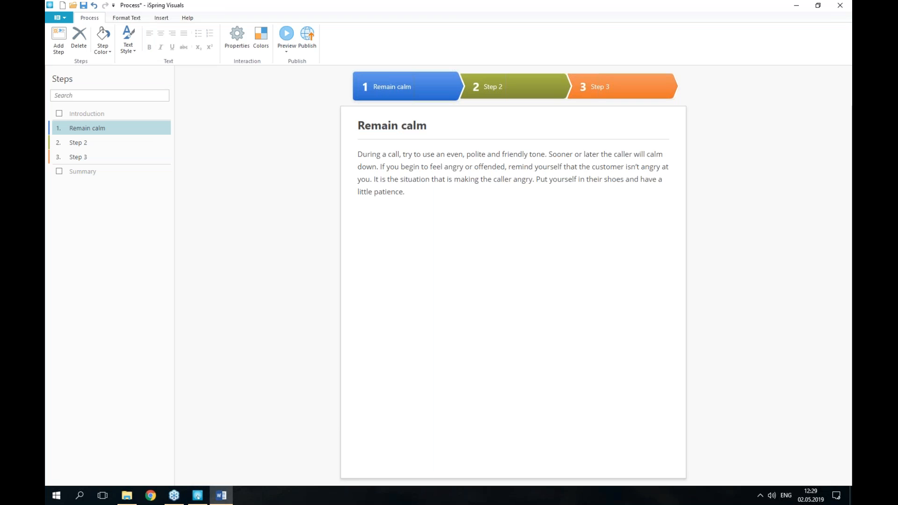
click(73, 145)
drag(449, 125, 351, 128)
text(Listen and empathize)
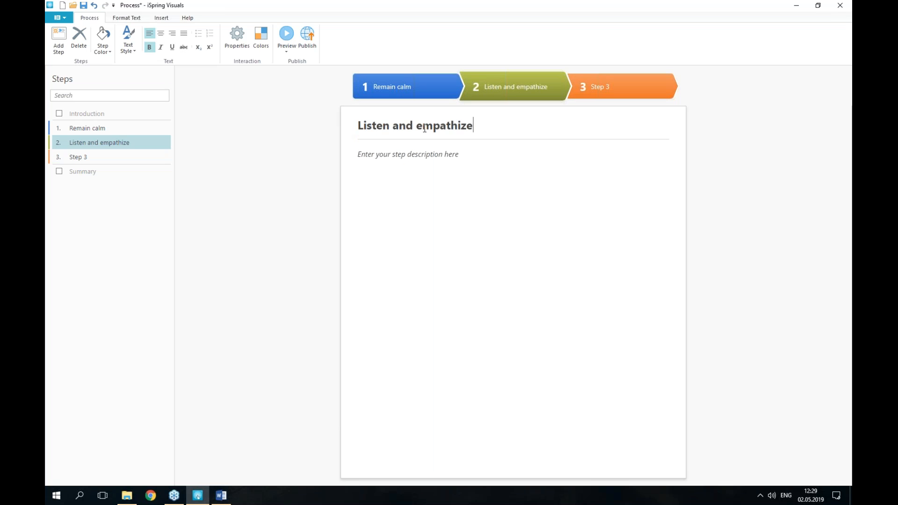
key(alt+Tab)
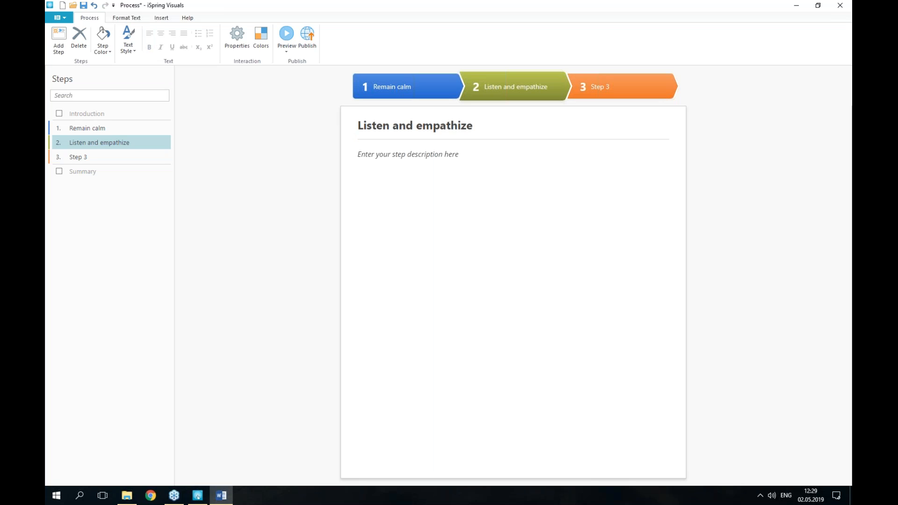
click(463, 167)
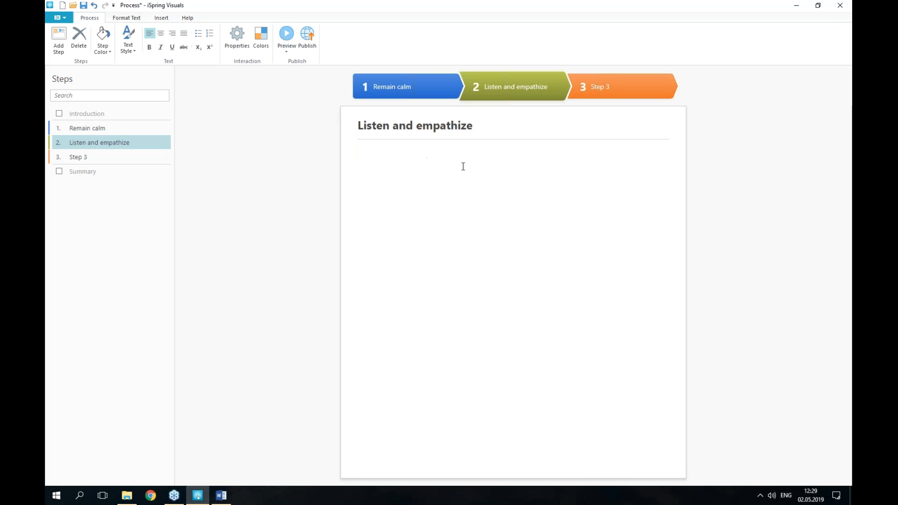
text(Sometimes the caller just wants to vent their frustration. Show them that you’re on their side and that you understand their feelings. Use phrases like "I understand" or "I can see why you’re angry." While the customer is speaking, try to reveal the problem. Take notes to see the big picture.)
Title the third step "Apologize" and insert its prepared description beginning "Even if you and your company are not to blame for the situation".
key(alt+Tab)
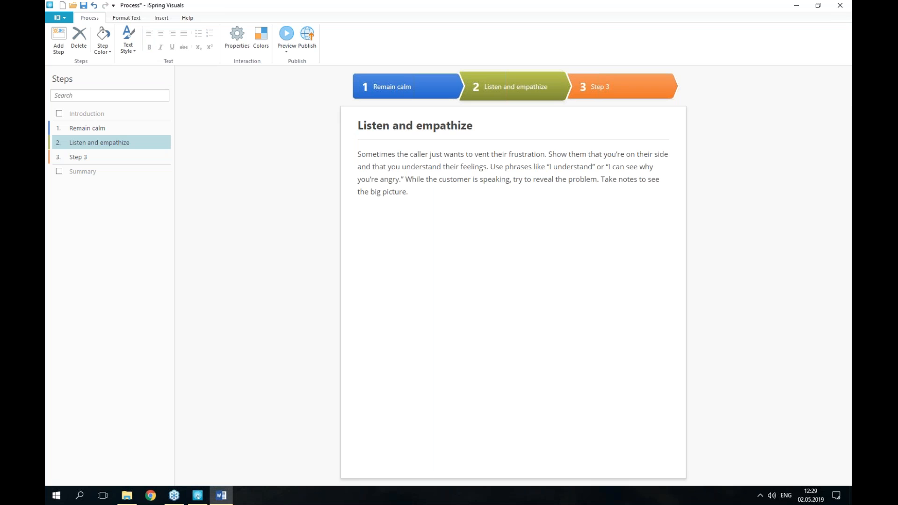
click(111, 161)
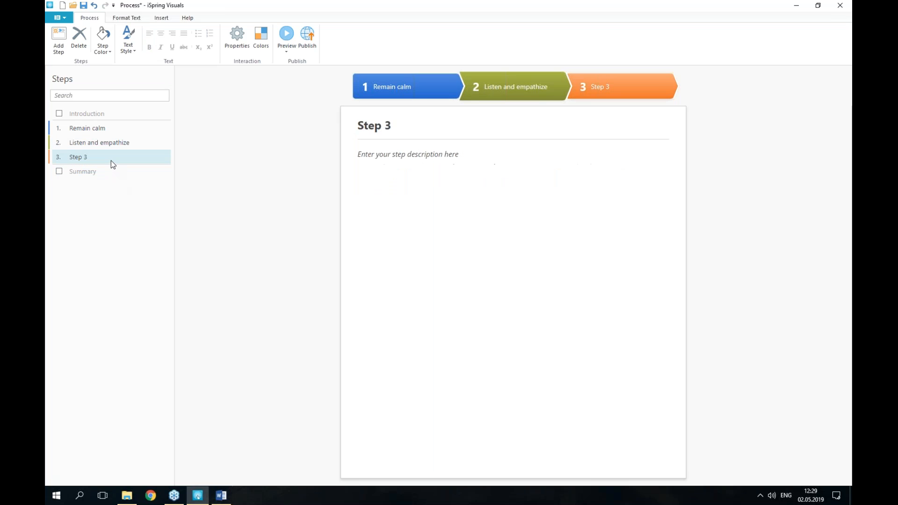
drag(415, 125, 359, 129)
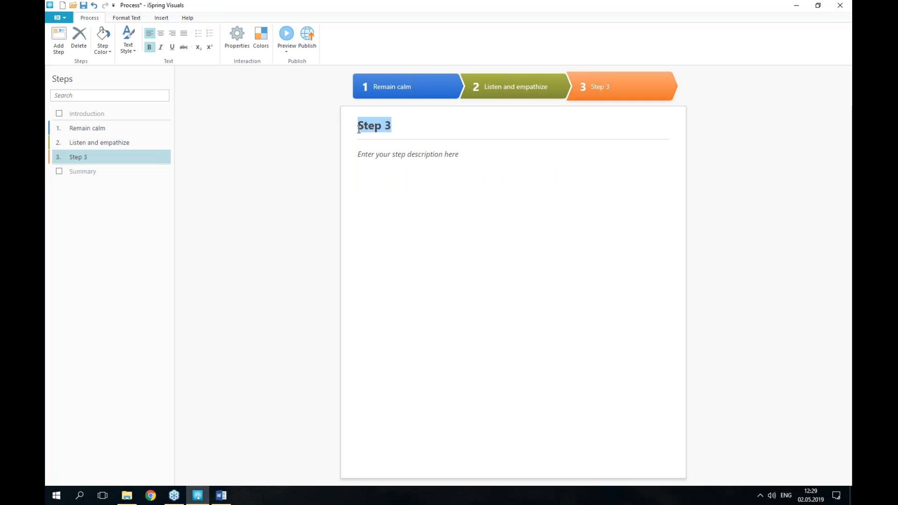
text(Apologize)
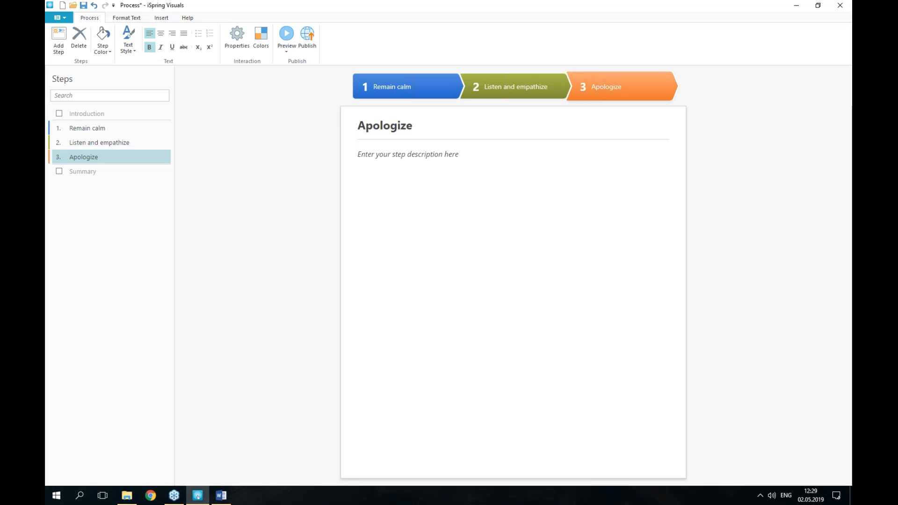
key(alt+Tab)
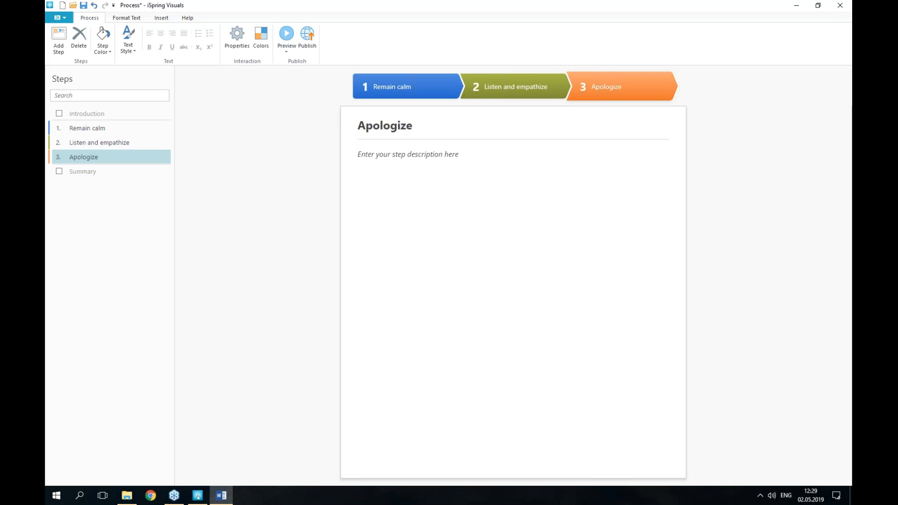
click(489, 180)
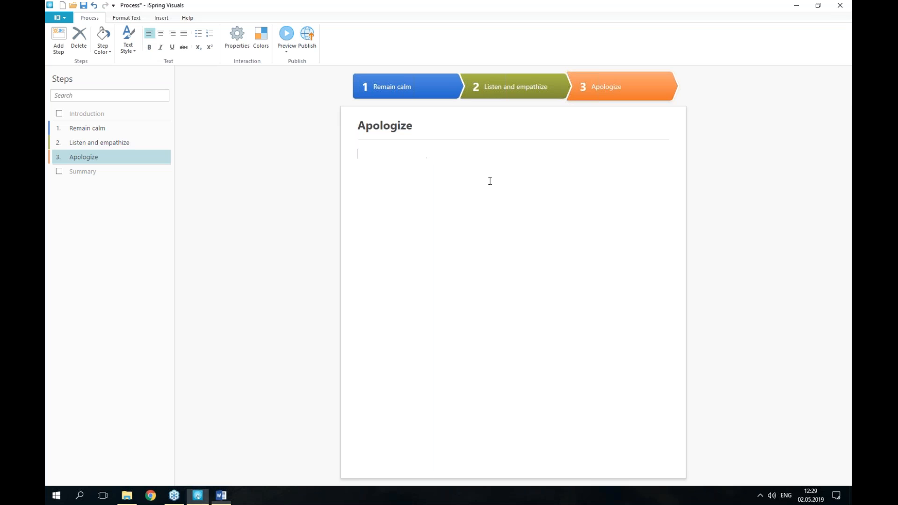
text(Even if you and your company are not to blame for the situation, it is best to sincerely apologize for the inconvenience the caller has experienced. Say something like "I’m sorry you are unhappy with the situation. Let’s work together to turn things around.")
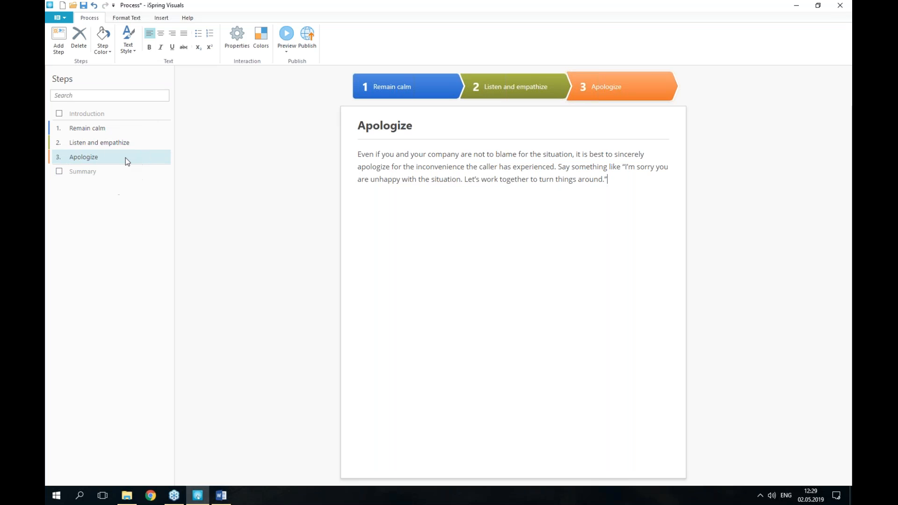
Change the step color of Apologize to a dark red theme shade.
click(104, 47)
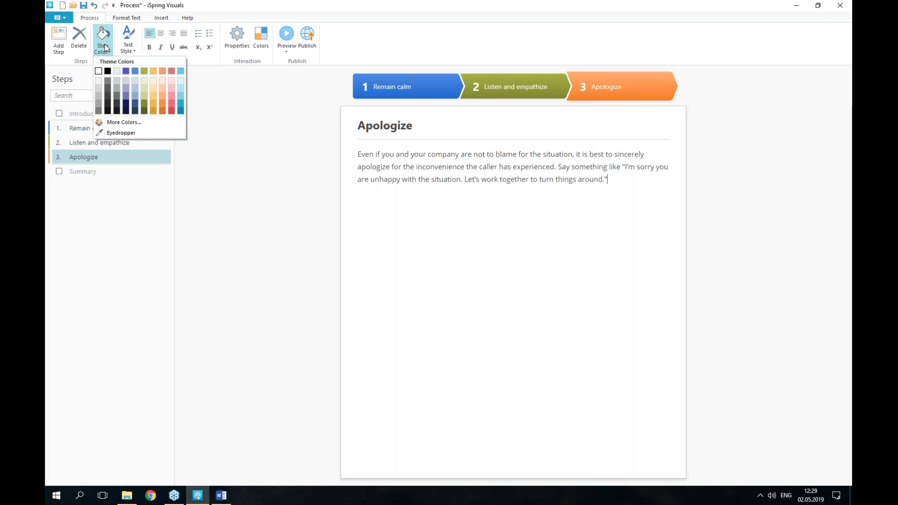
click(171, 111)
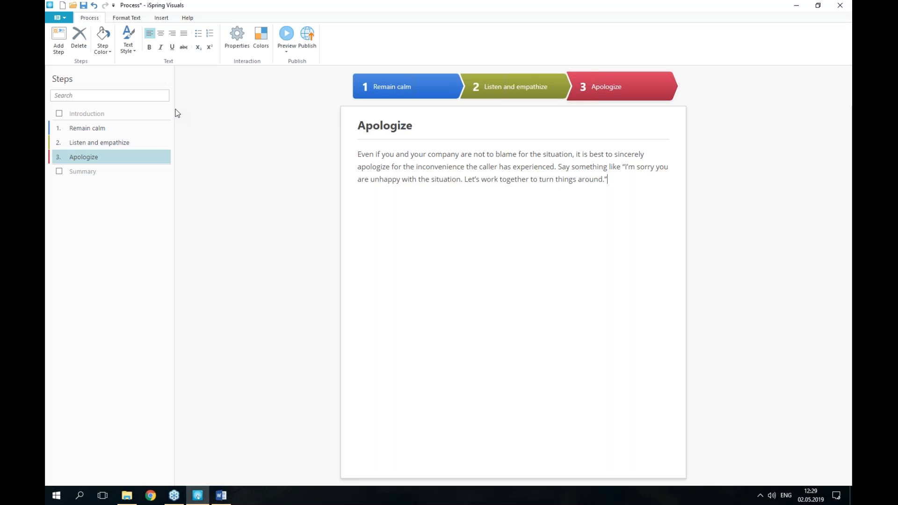
Set the interaction's process position to Bottom and turn off the display of navigation buttons, applying the properties.
click(230, 52)
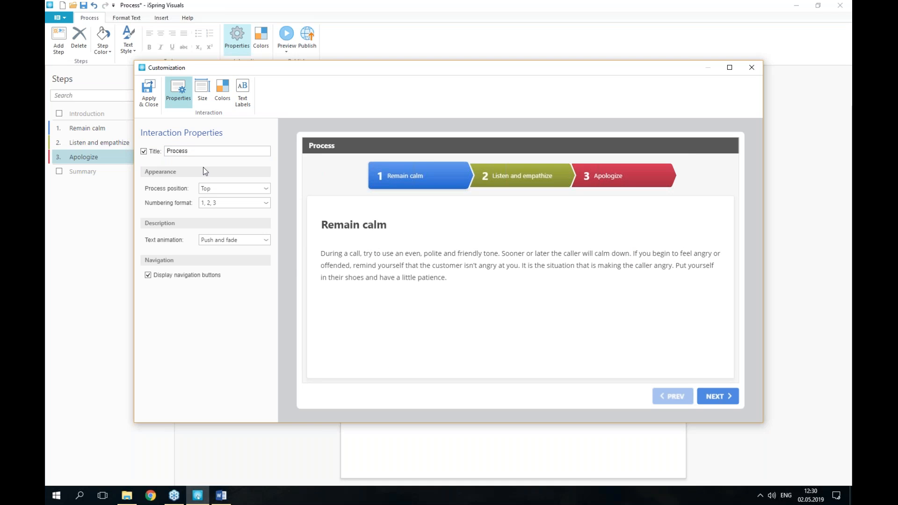
click(229, 189)
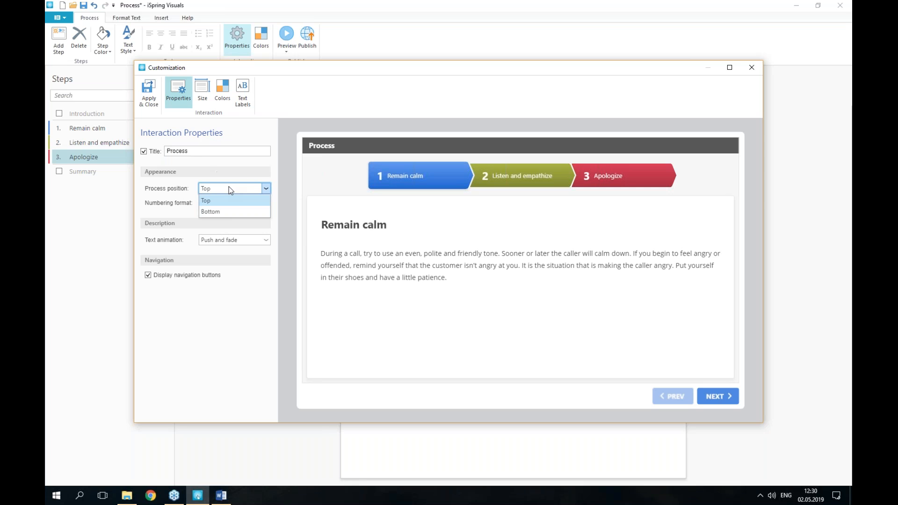
click(235, 214)
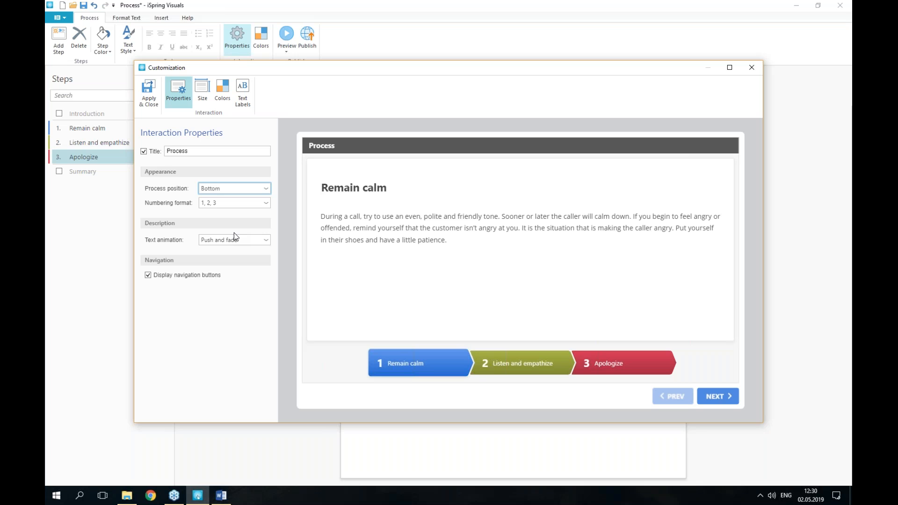
click(200, 276)
click(200, 276)
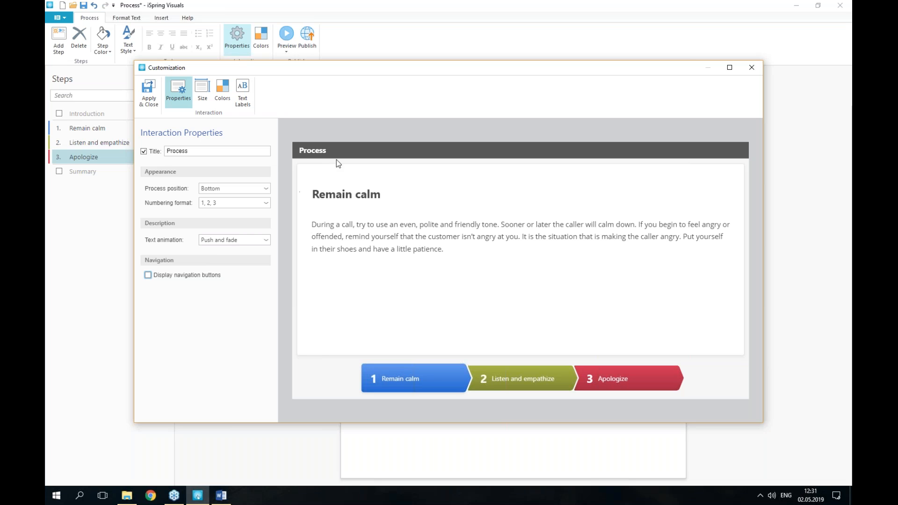
click(150, 101)
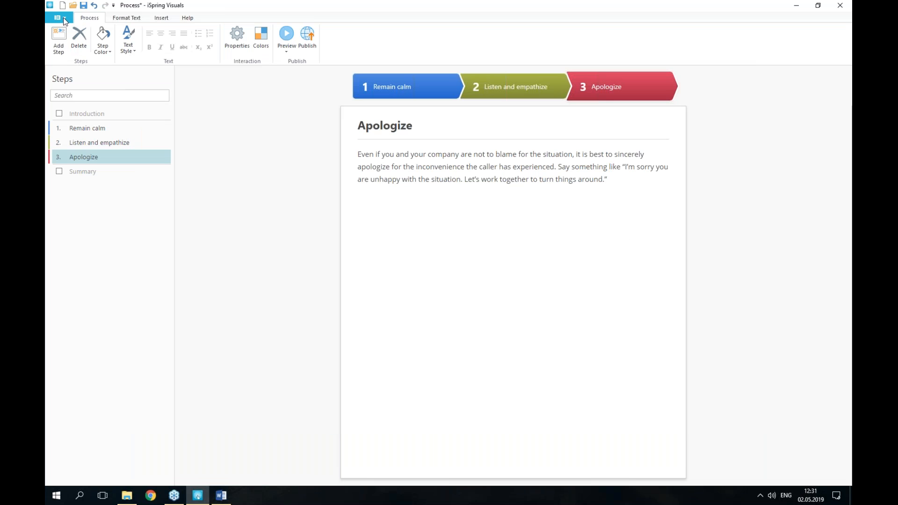
Save the interaction as Process.visuals in the 14 interactions folder.
click(63, 17)
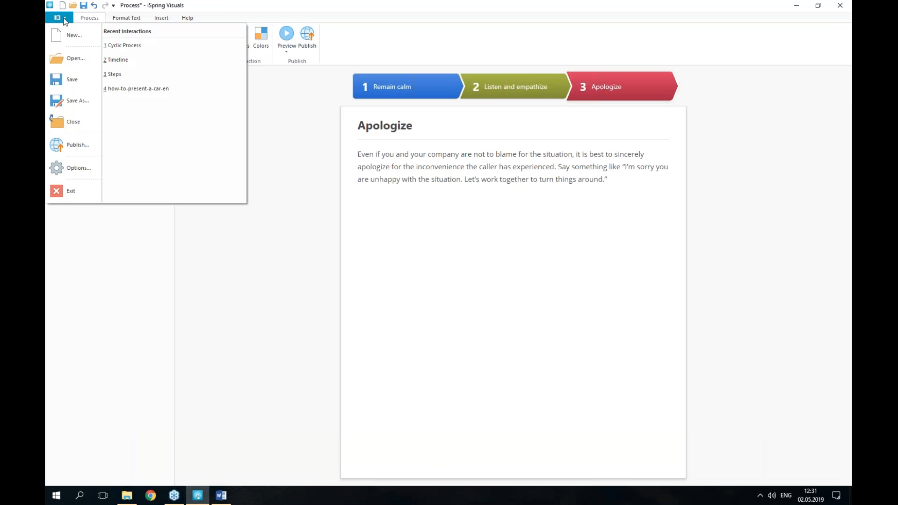
click(72, 81)
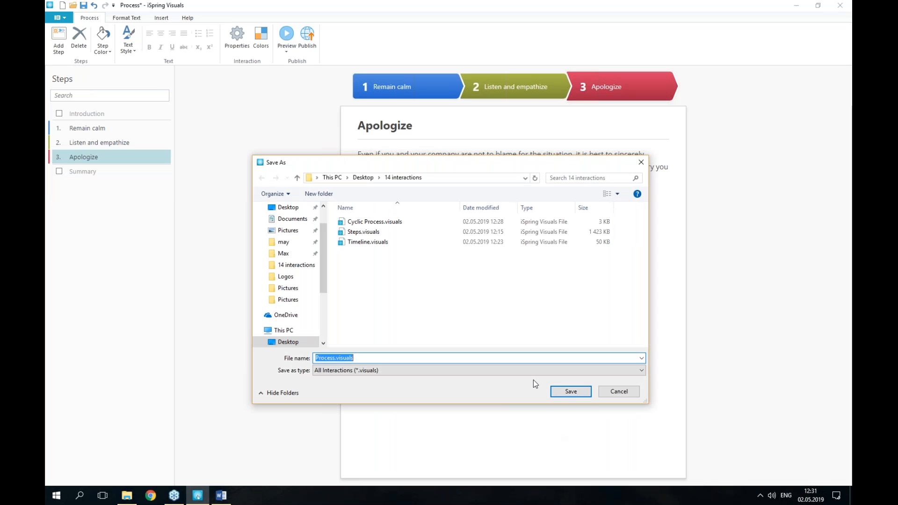
click(574, 392)
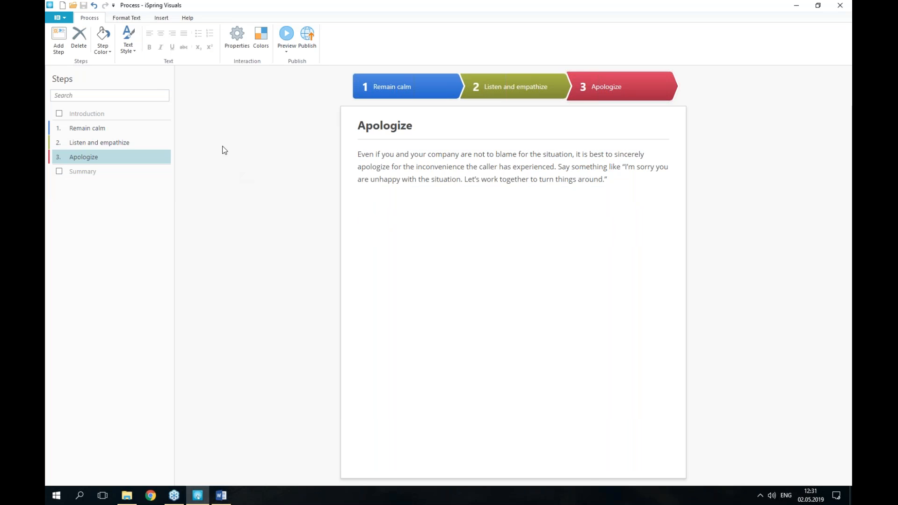
Create a new Labeled Graphic interaction from the Annotation types.
click(63, 19)
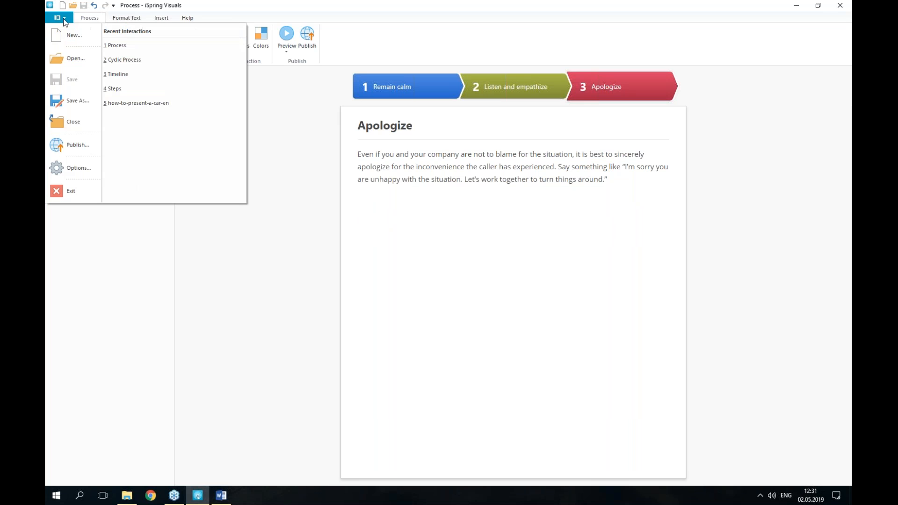
click(71, 44)
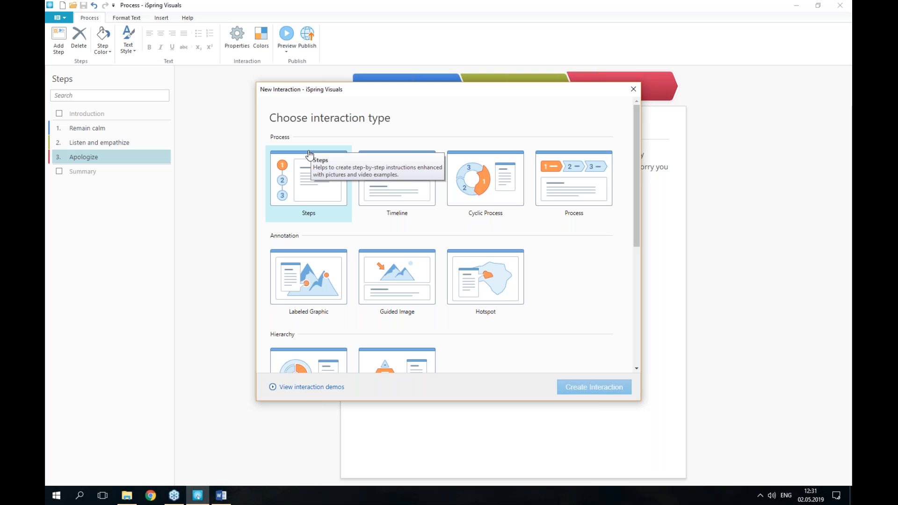
click(317, 274)
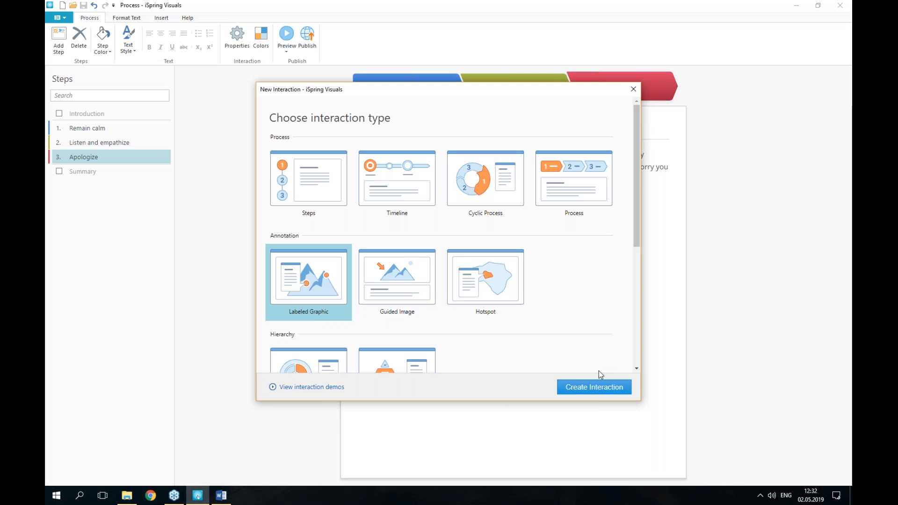
click(596, 388)
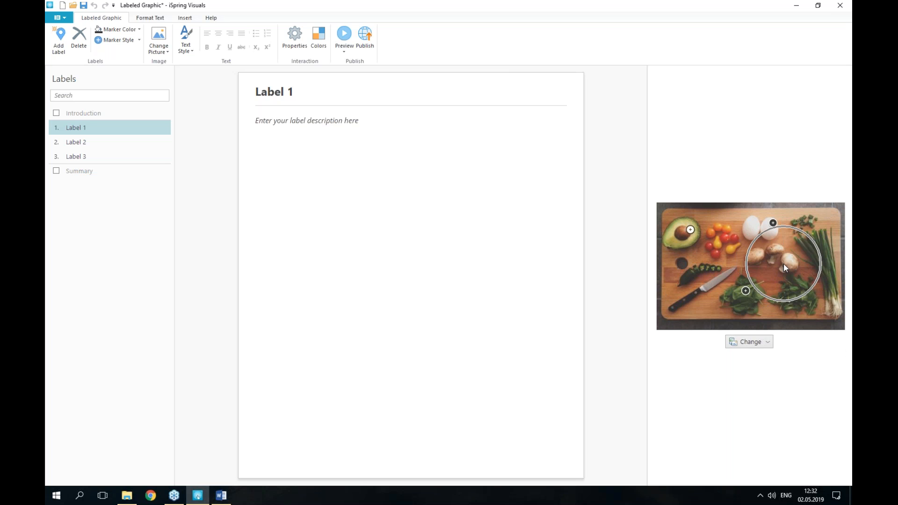
key(ctrl)
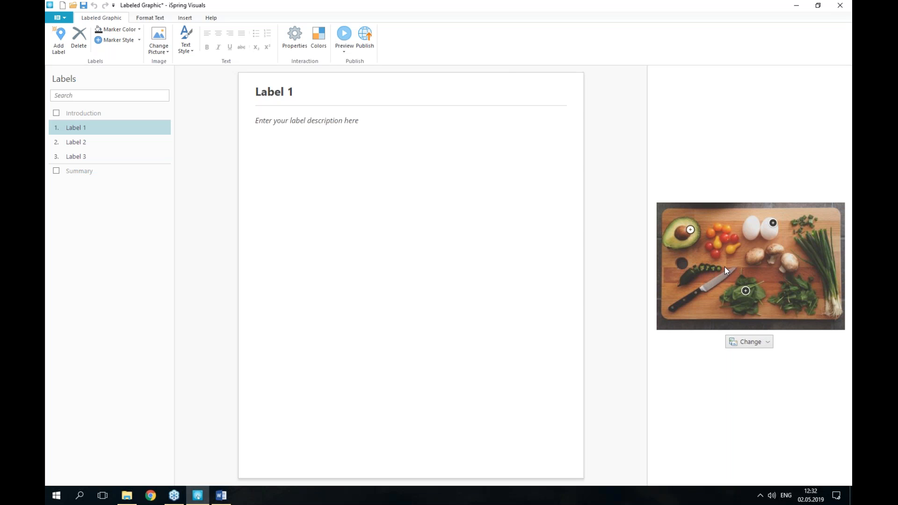
Replace the interaction's background image with the vacuum cleaner picture from the Pictures folder in Resources > Labeled Graphic.
key(ctrl)
key(ctrl)
click(764, 346)
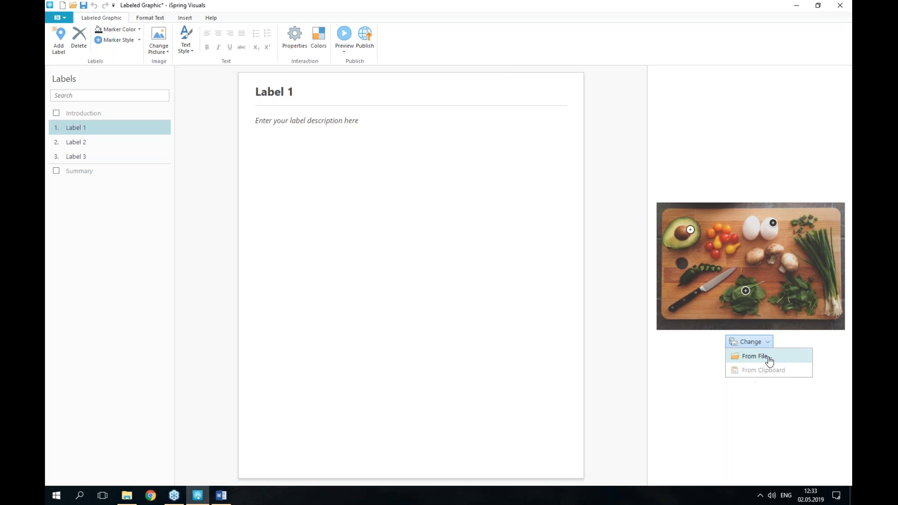
click(764, 356)
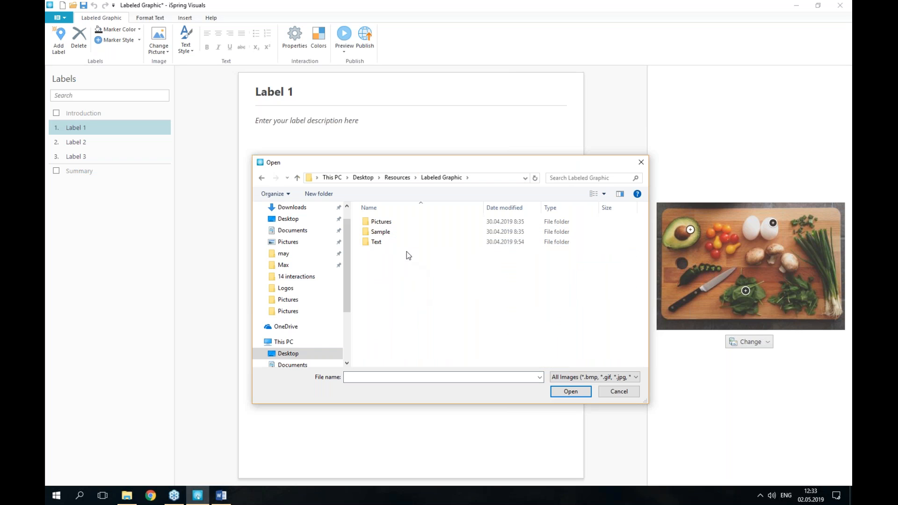
double_click(401, 223)
double_click(391, 230)
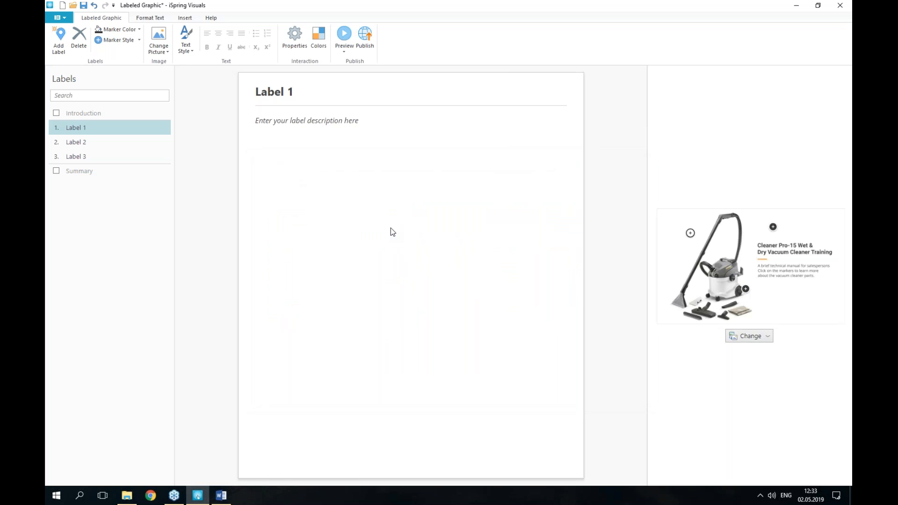
Open Text.docx from the Resources > Labeled Graphic > Text folder in Word and minimize the file window.
click(126, 495)
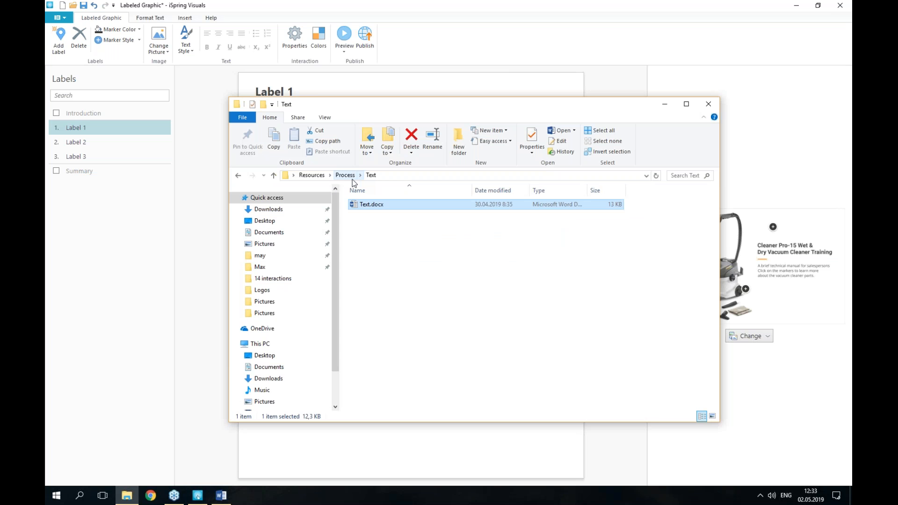
click(322, 177)
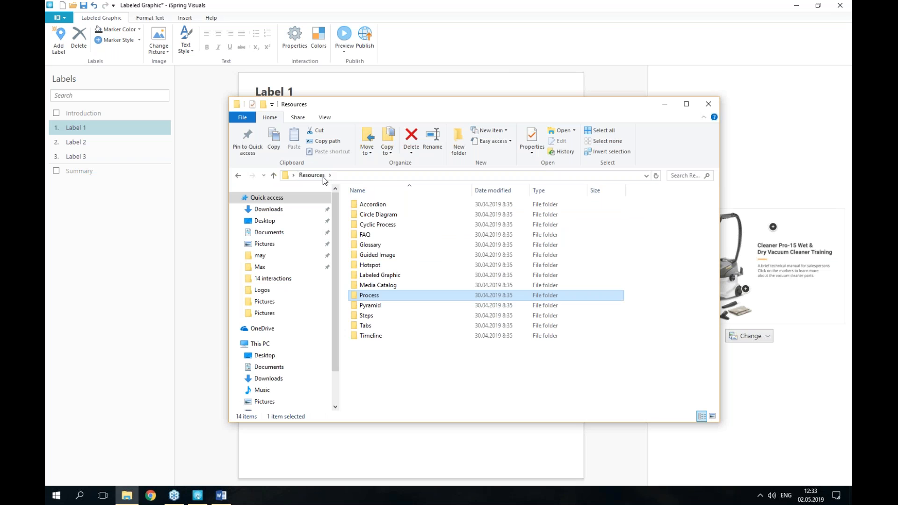
double_click(394, 276)
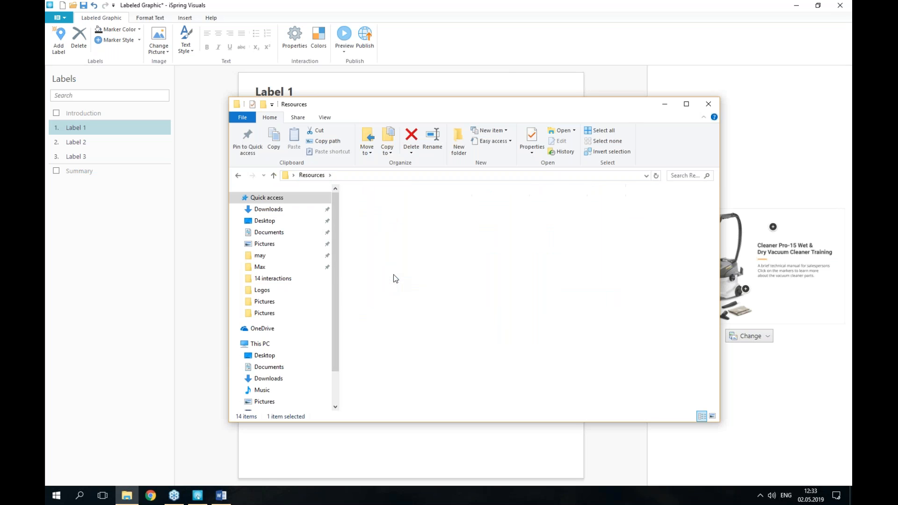
double_click(383, 226)
double_click(379, 205)
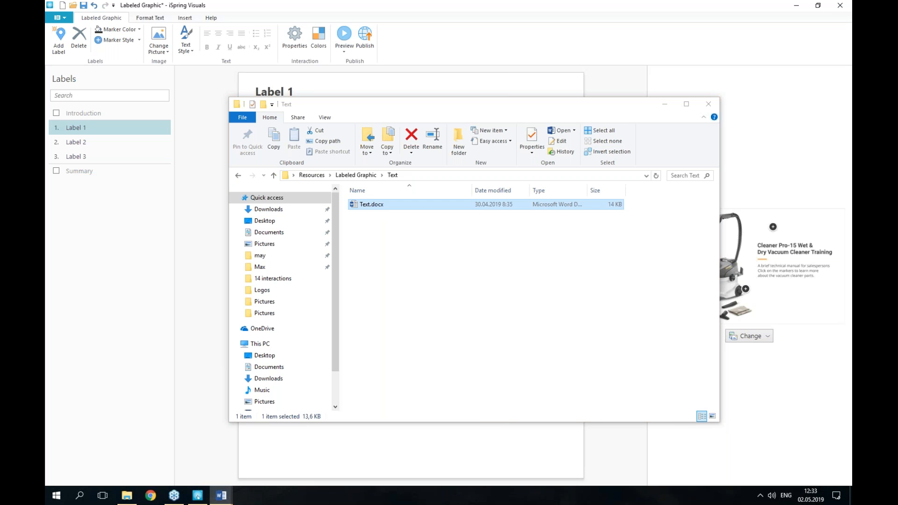
click(666, 108)
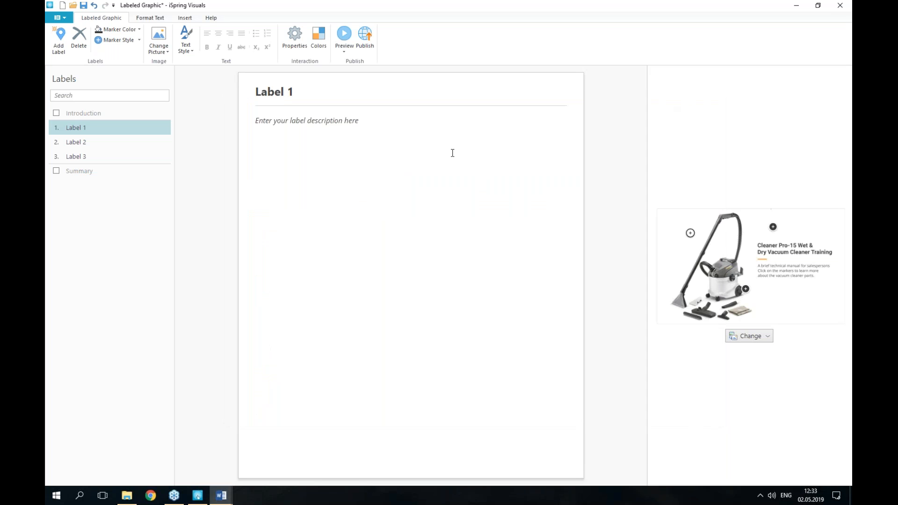
Title Label 1 "Wash nozzle" and add its description from Text.docx, starting "The wash nozzle sprays clean water over the surface to be cleaned.".
triple_click(322, 87)
text(Wash nozzle)
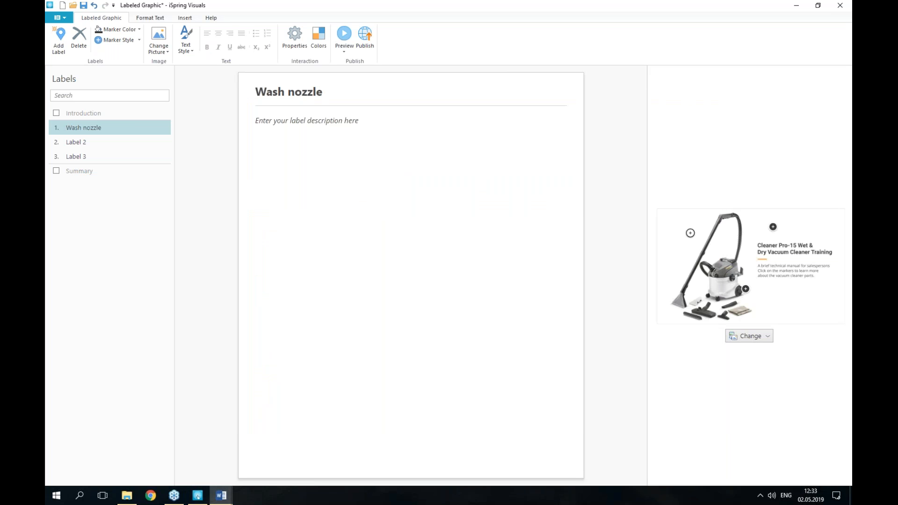
click(393, 189)
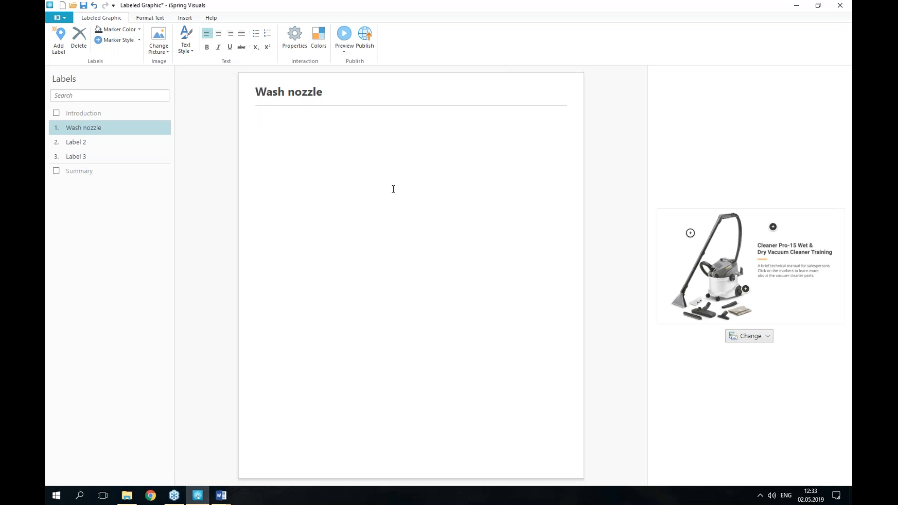
text(The wash nozzle sprays clean water over the surface to be cleaned. Once the surface is wet, the appliance automatically switches to vacuuming; the suction turbine activates, and dirty water gets to the wastewater reservoir through the vent in the nozzle.)
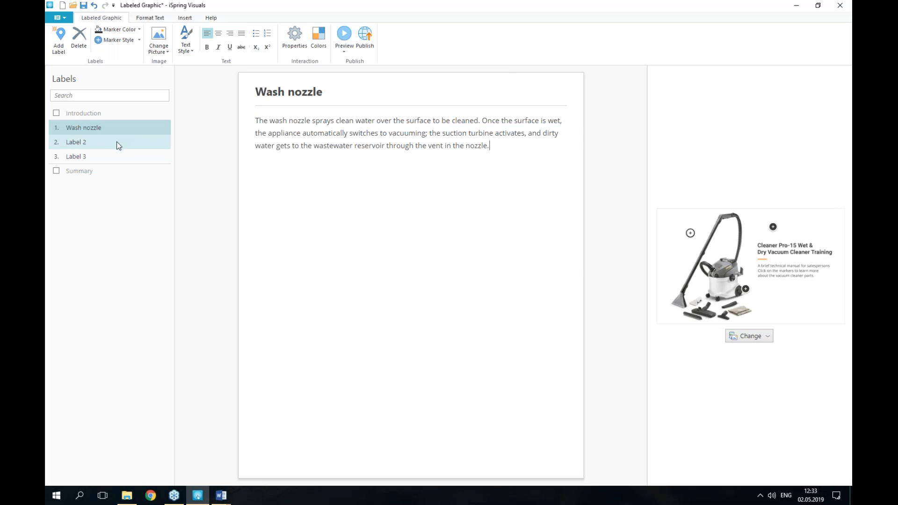
Title Label 2 "Switchable nozzles for different surface types" and add its description from Text.docx, including the list of five nozzles.
key(alt+Tab)
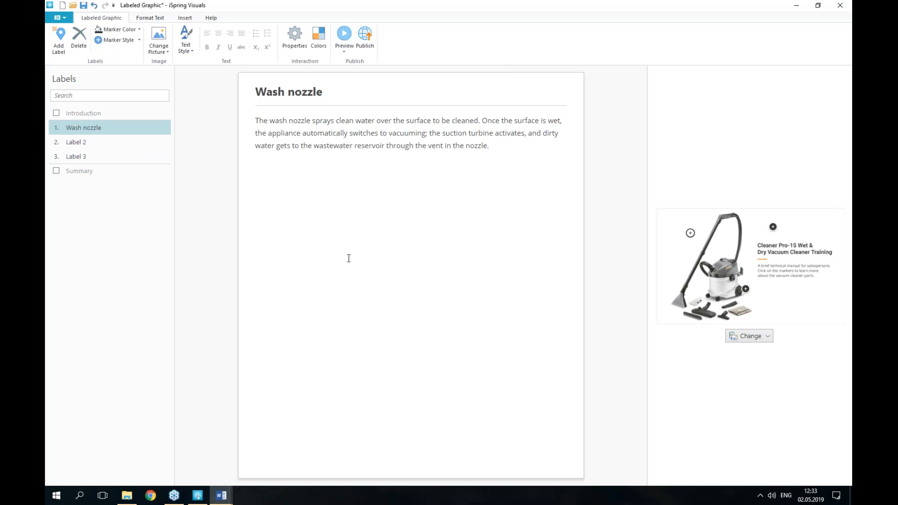
click(99, 145)
click(336, 96)
key(ctrl+a)
text(Switchable nozzles for different surface types)
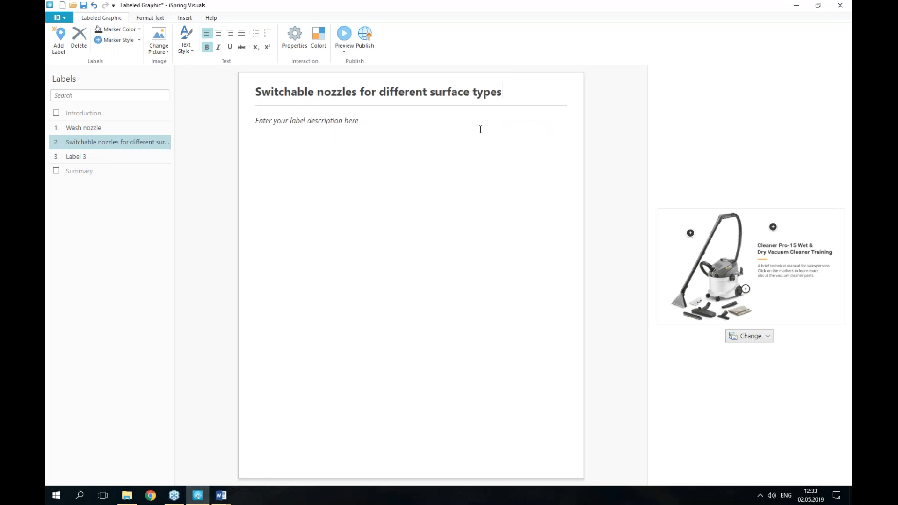
key(alt+Tab)
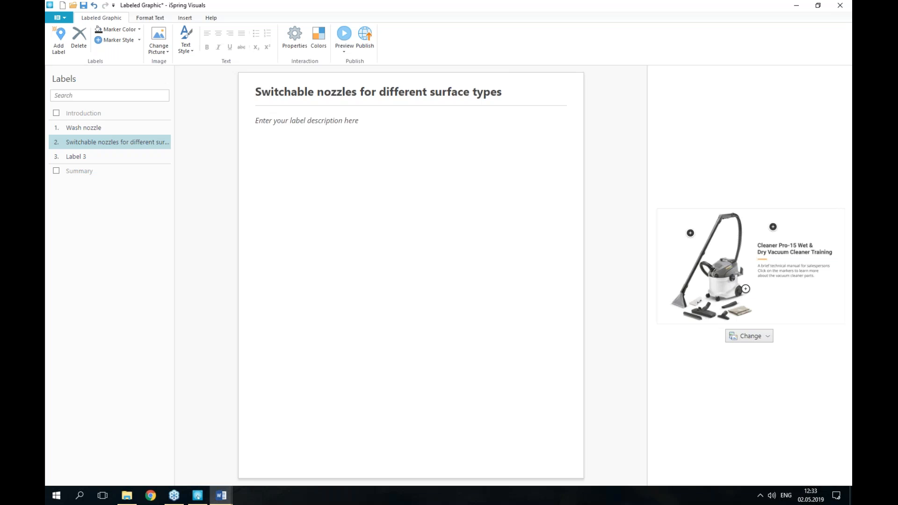
key(alt+Tab)
click(455, 166)
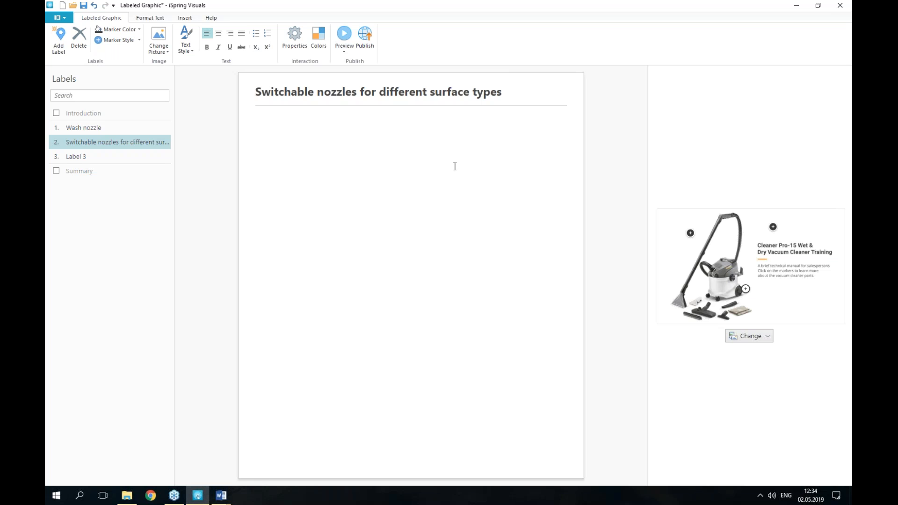
text(In addition to the standard wash nozzle, there are 5 more switchable nozzles for different types of cleaning: ·	Wash nozzle for carpets ·	Wash hand nozzle for upholstery; e.g., sofas, armchairs, couches, beds, etc. ·	Crevice nozzle for cleaning hard-to-reach places ·	Suction brush with soft bristles for gentle cleaning of delicate glossy surfaces ·	Scraper for windows)
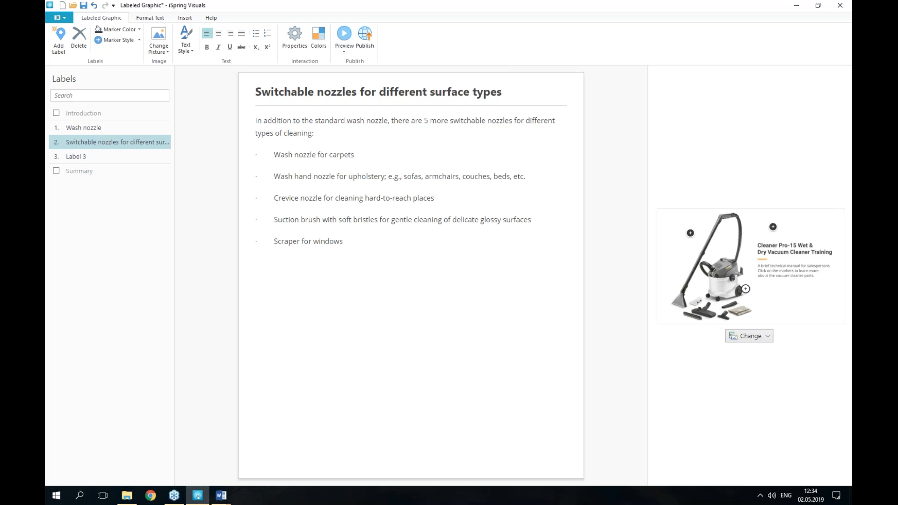
Title Label 3 "Appliance body" and add its description from Text.docx, from the electric motor to the filter flap release button.
key(alt+Tab)
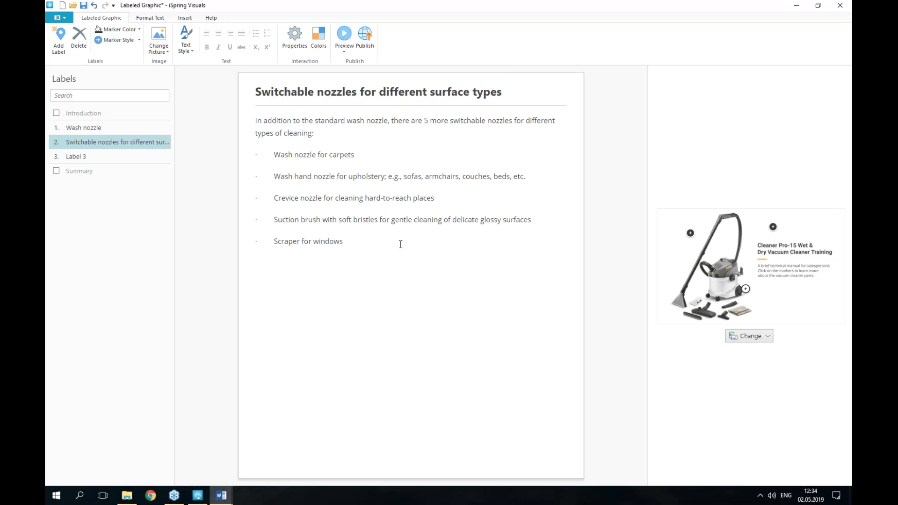
click(76, 156)
triple_click(366, 96)
text(Appliance body)
key(alt+Tab)
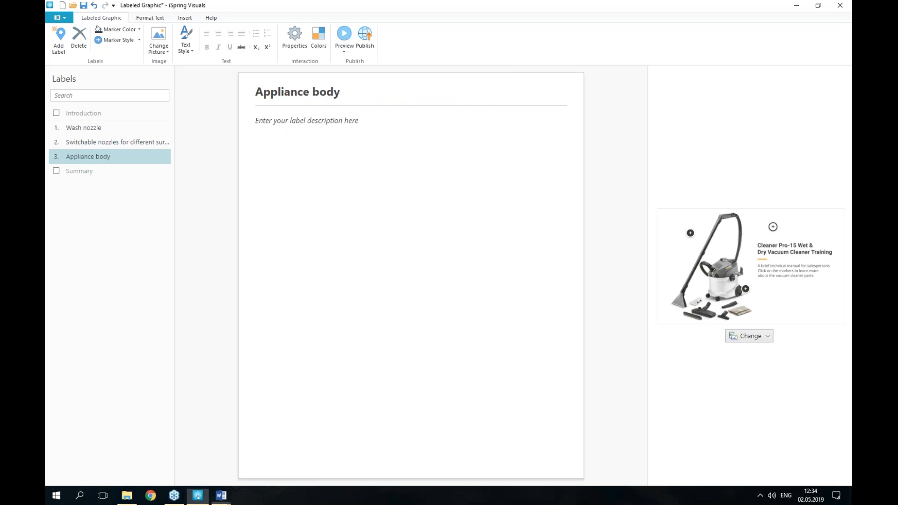
click(399, 167)
text(The body contains an electric motor and auxiliary components such as the suction turbine, spray pump, and air bleed system.  On the top, there’s a filter changing display that indicates when the filter bag is full.  Plus: Carrying handle Accessory holder Retractable cable Filter flap release button)
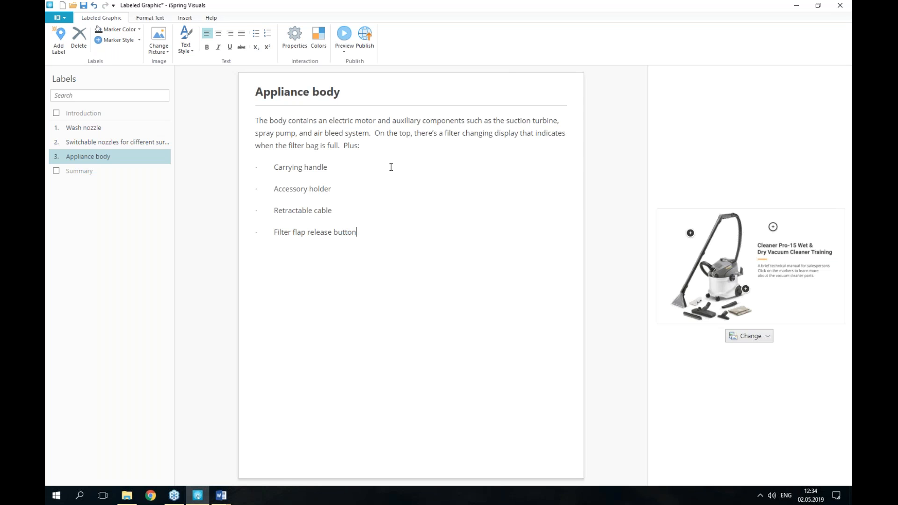
Add a fourth label titled "Spray/suction hose" with its Text.docx description, starting "The flexible suction hose has an ergonomic handle with a spray button.".
click(58, 48)
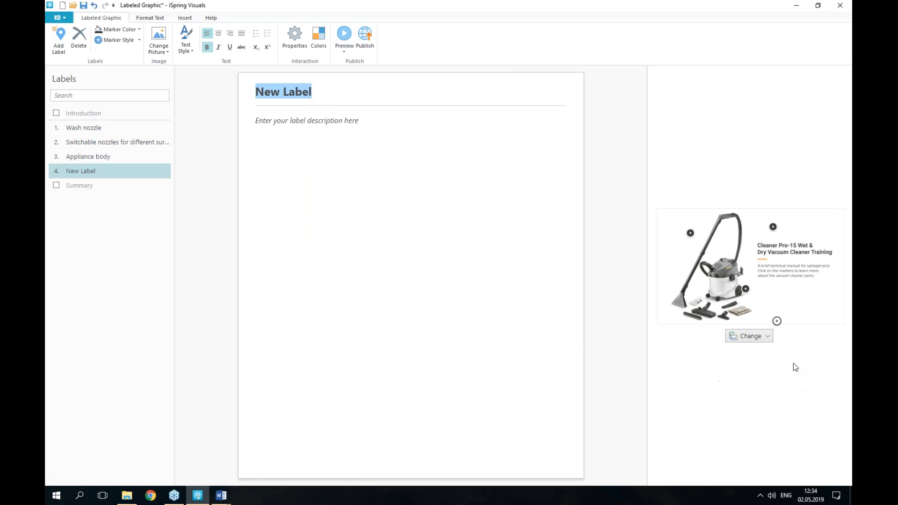
click(777, 322)
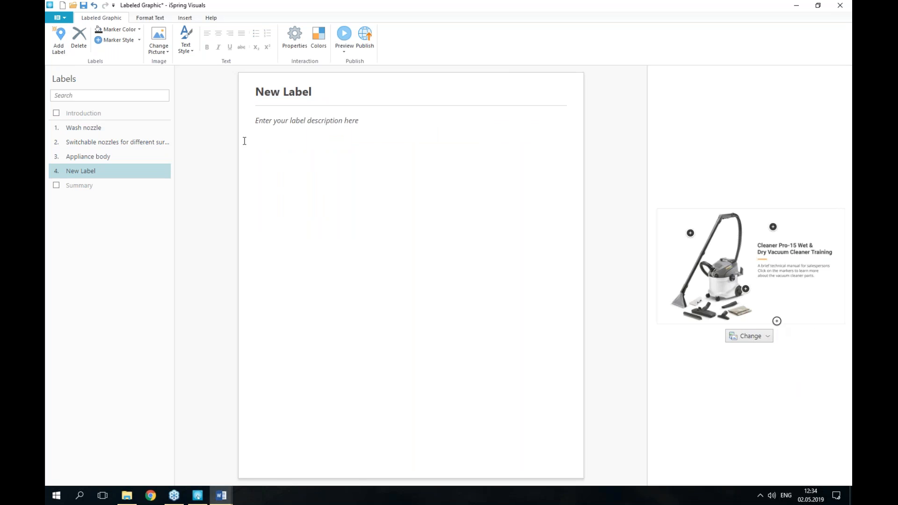
click(366, 101)
drag(365, 95, 248, 92)
text(Spray/suction hose)
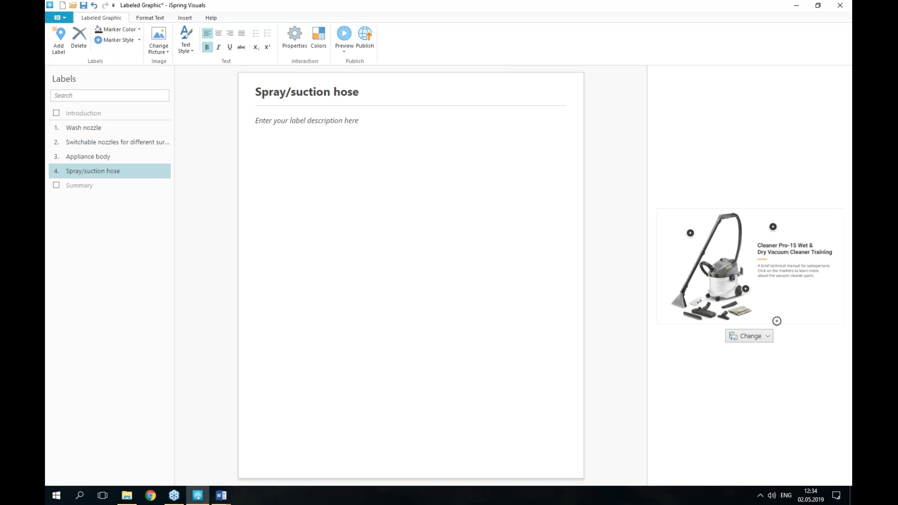
key(alt+Tab)
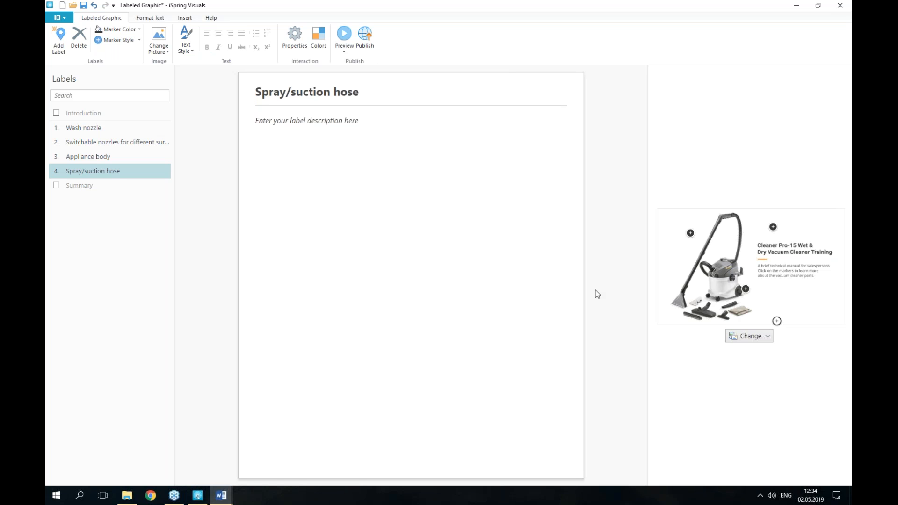
click(327, 136)
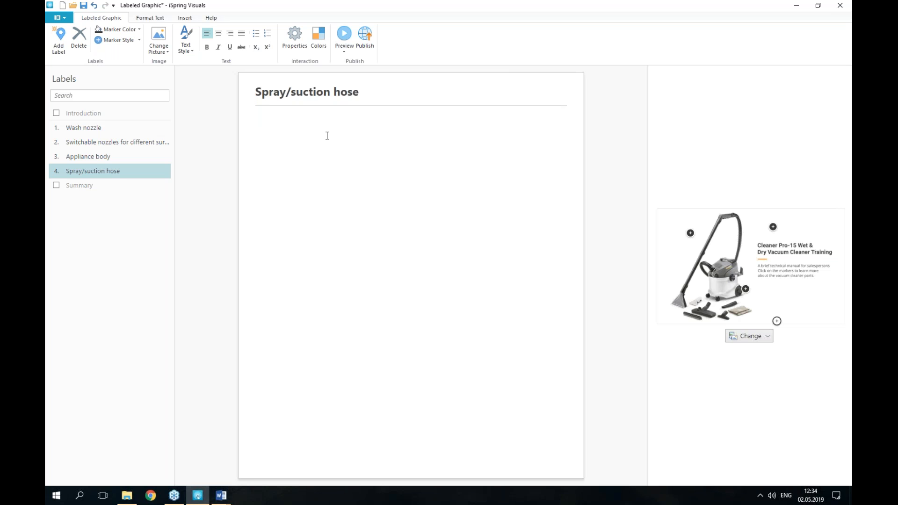
text(The flexible suction hose has an ergonomic handle with a spray button. The suction hose is attached to the appliance body, and the spray pipe is connected with the fresh water reservoir.  The other side of the hose is equipped with a suitable nozzle.)
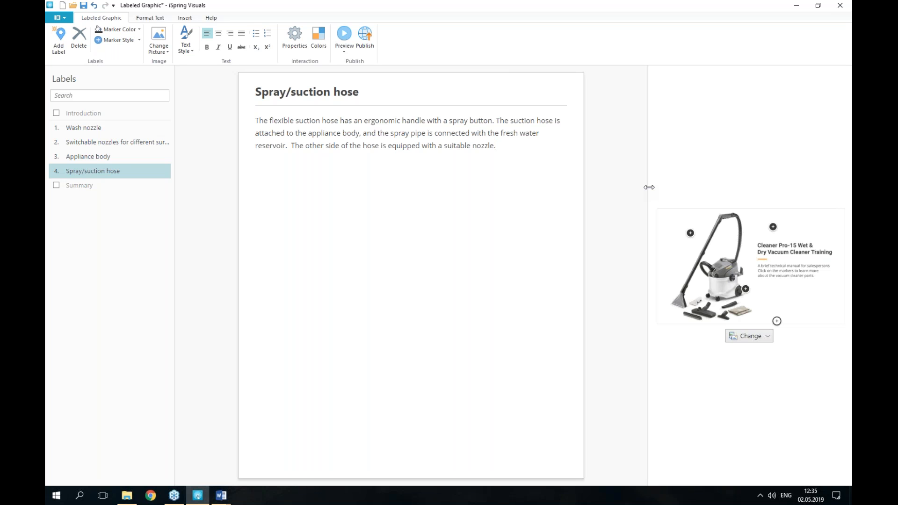
Enlarge the picture area and place the Wash nozzle marker on the floor nozzle and the Switchable nozzles marker on the loose nozzles.
drag(649, 187, 464, 200)
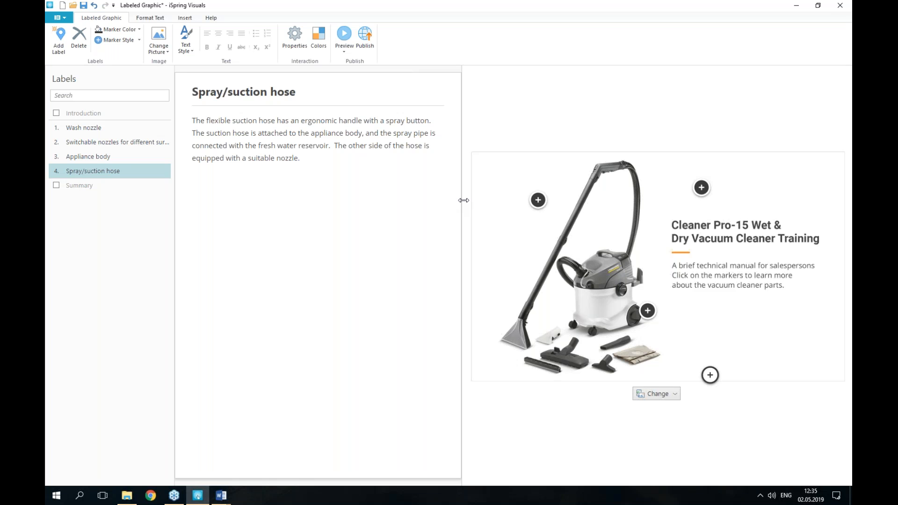
click(100, 131)
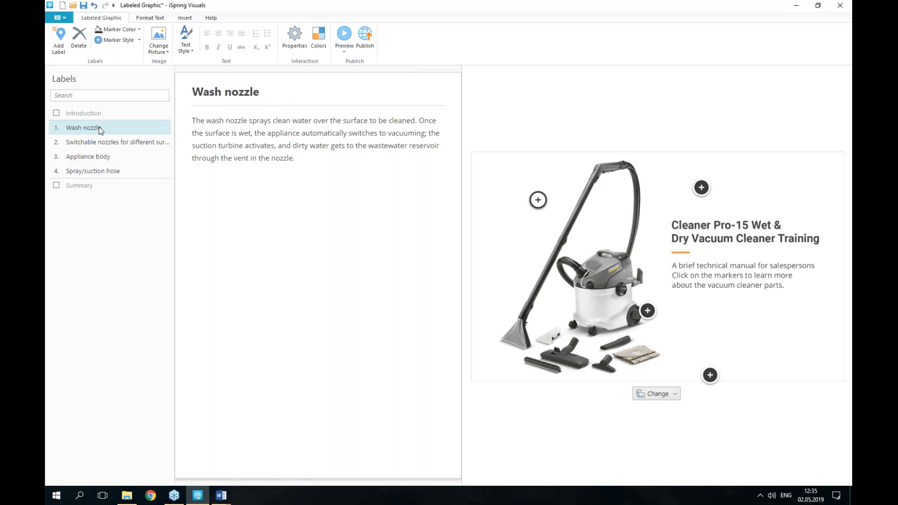
key(ctrl)
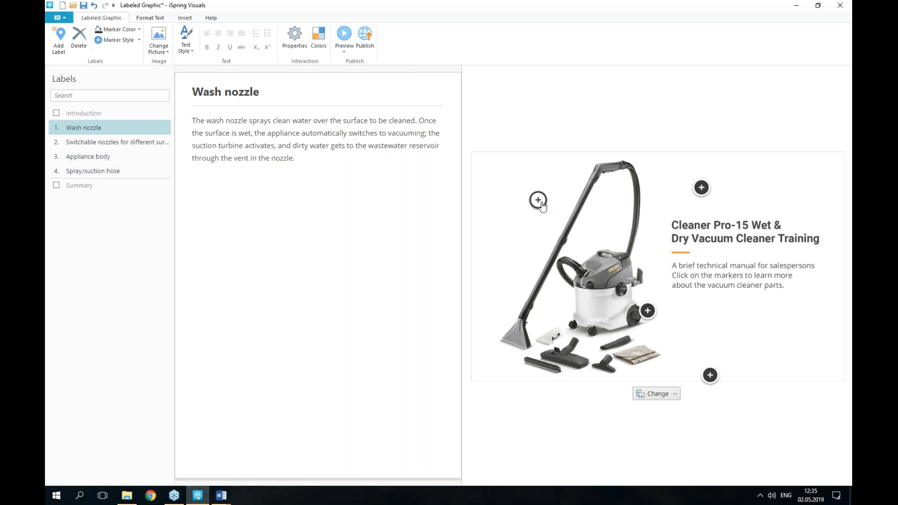
drag(541, 207, 520, 343)
click(156, 142)
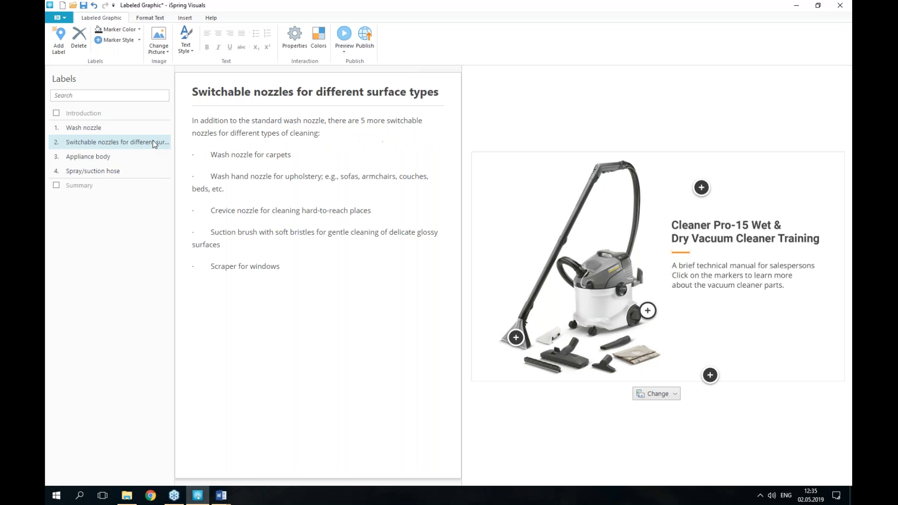
drag(648, 317, 576, 365)
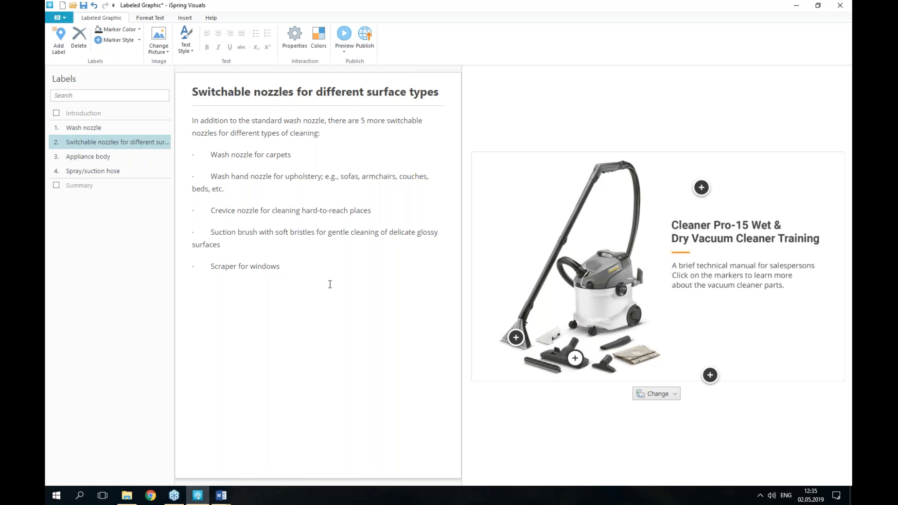
Move the Appliance body marker onto the vacuum cleaner's body and the Spray/suction hose marker onto the hose in the picture.
click(125, 161)
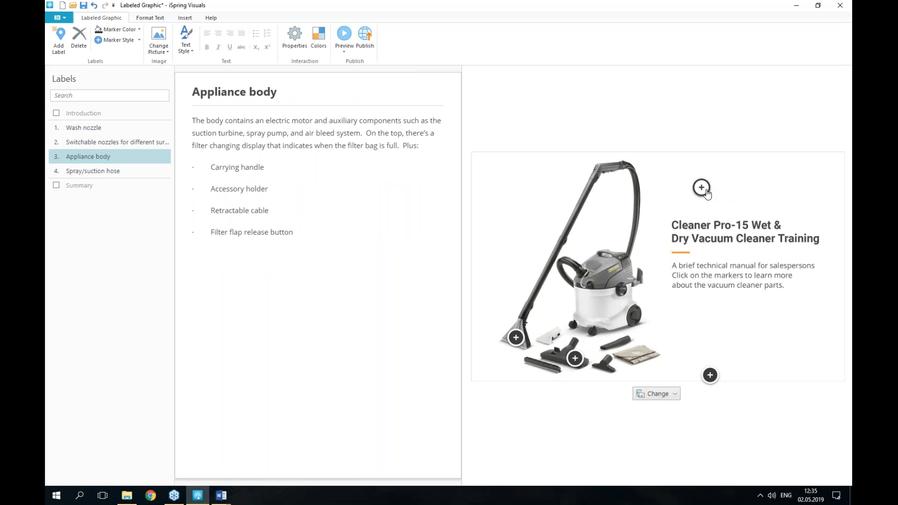
drag(707, 194, 619, 291)
click(710, 375)
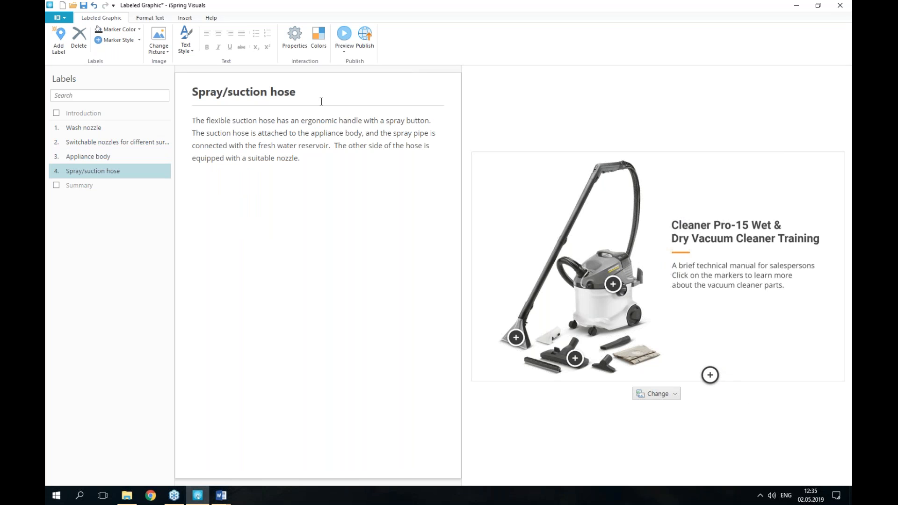
mouse_move(711, 376)
mouse_down()
mouse_move(678, 264)
mouse_move(642, 200)
mouse_up()
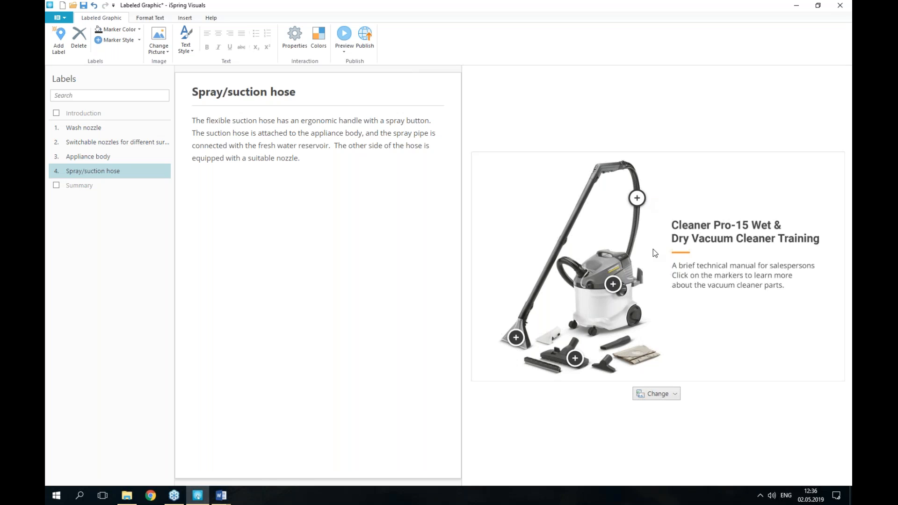
Give the Wash nozzle marker the darkest teal-blue theme color and change its style to the dot.
click(127, 128)
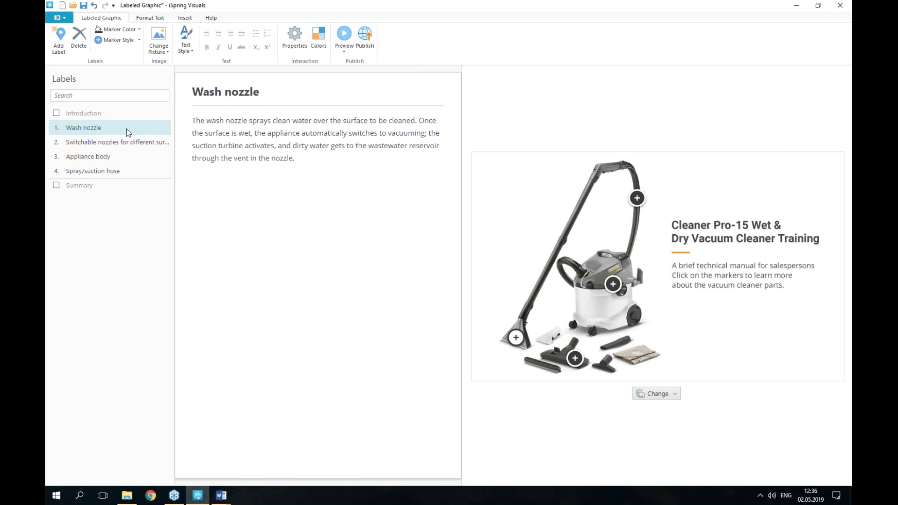
click(124, 30)
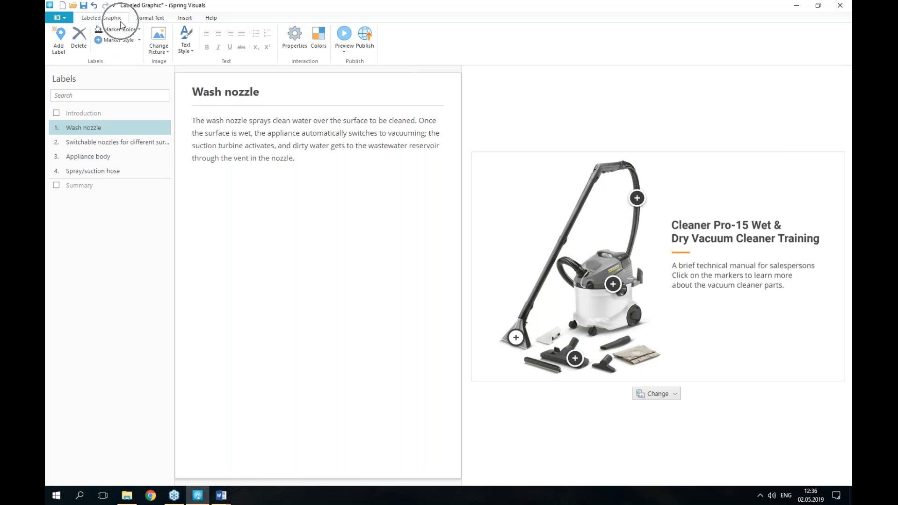
click(125, 30)
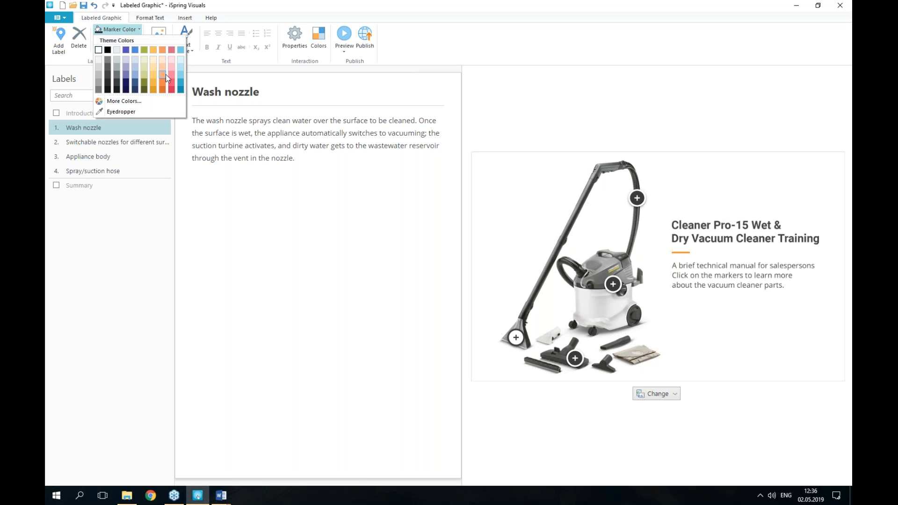
click(181, 91)
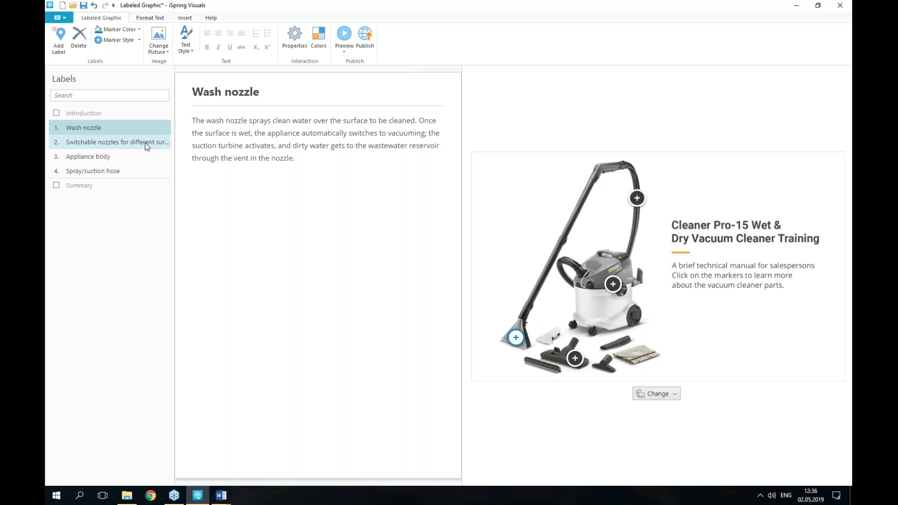
click(123, 42)
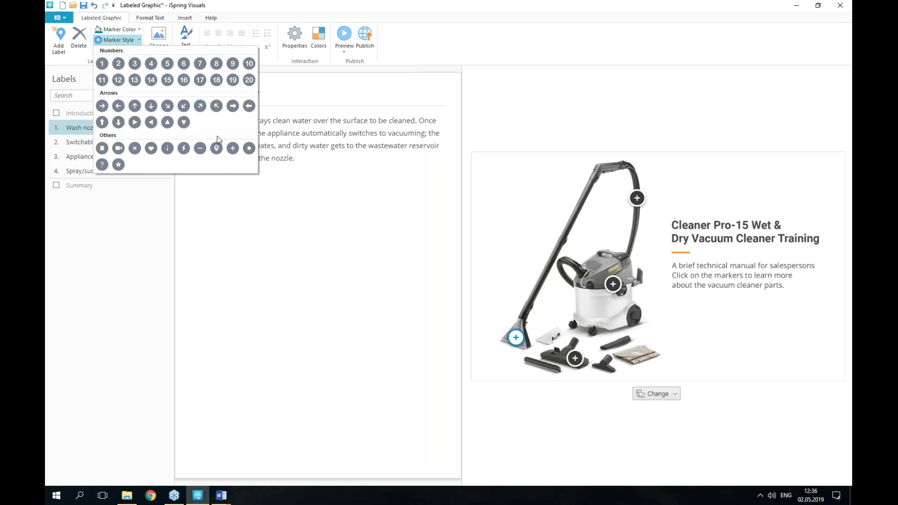
click(254, 150)
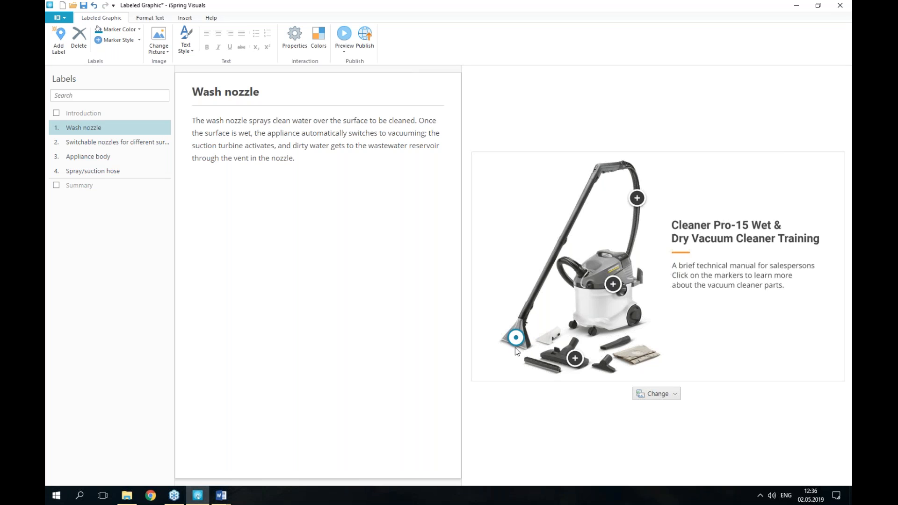
Preview the interaction and read through the descriptions of the hose and appliance body markers.
click(347, 36)
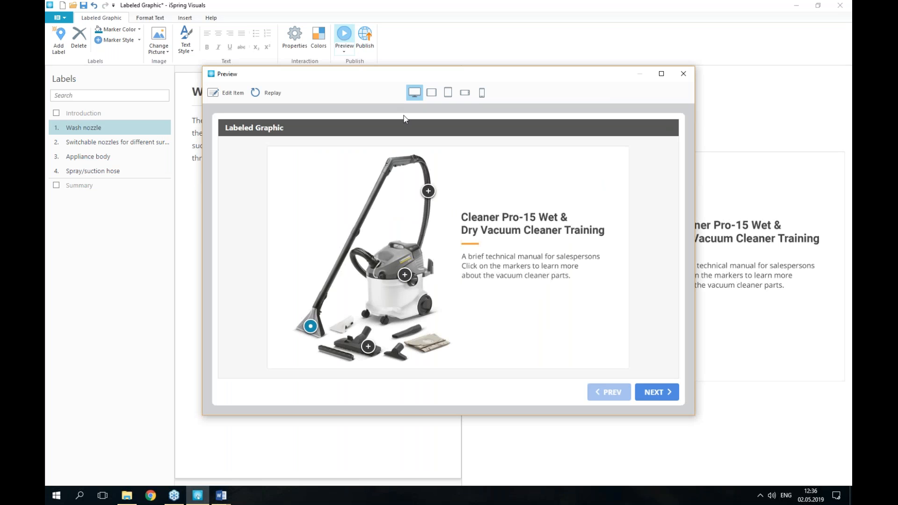
click(428, 191)
scroll(426, 237, down, 3)
scroll(426, 238, up, 3)
click(563, 237)
click(405, 276)
scroll(422, 215, down, 5)
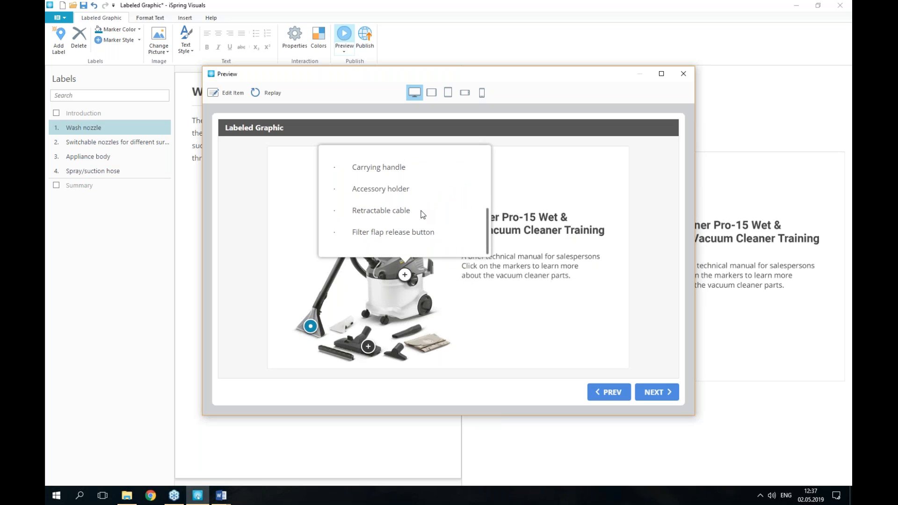
scroll(422, 214, up, 5)
Read the switchable nozzles marker's full description in the preview, and close the preview.
click(369, 350)
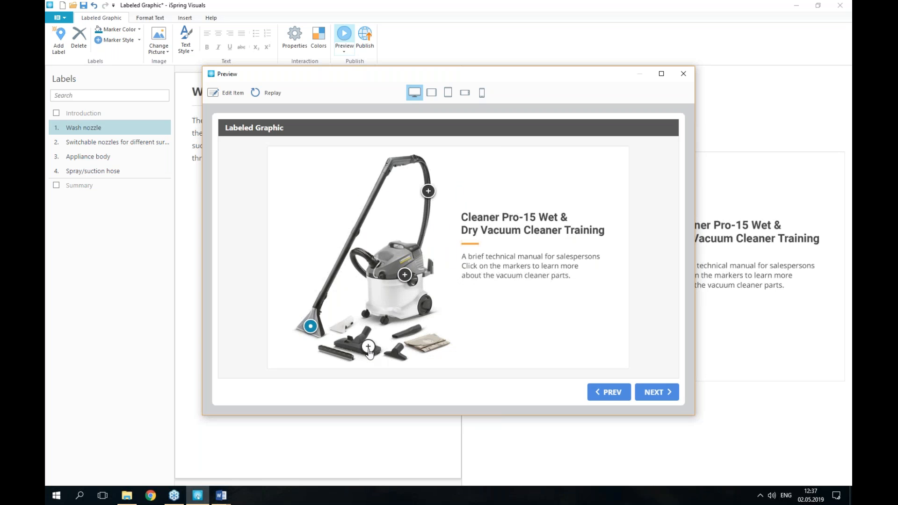
scroll(375, 231, down, 3)
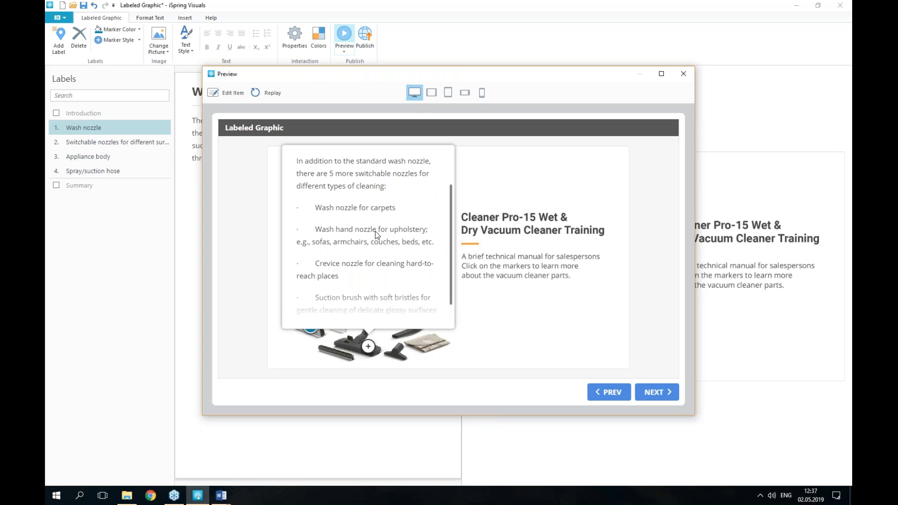
scroll(375, 231, down, 2)
scroll(375, 231, up, 4)
scroll(375, 231, down, 4)
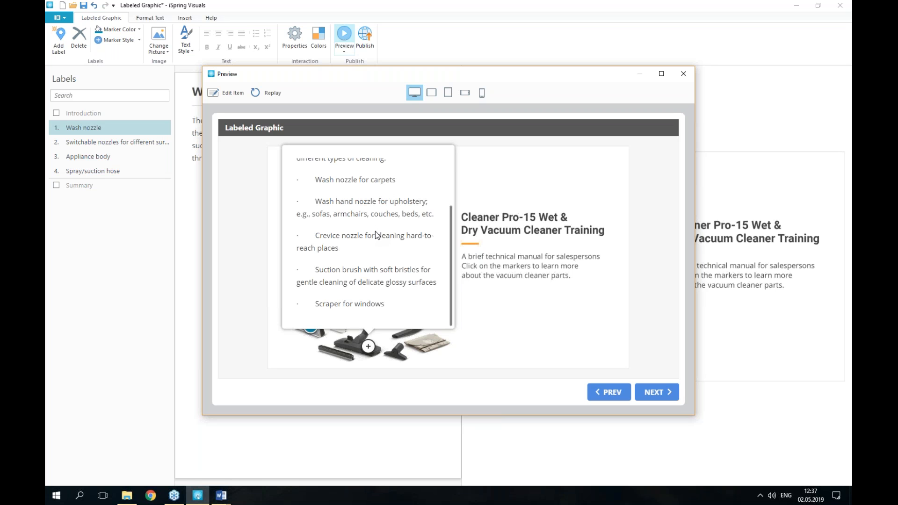
click(548, 255)
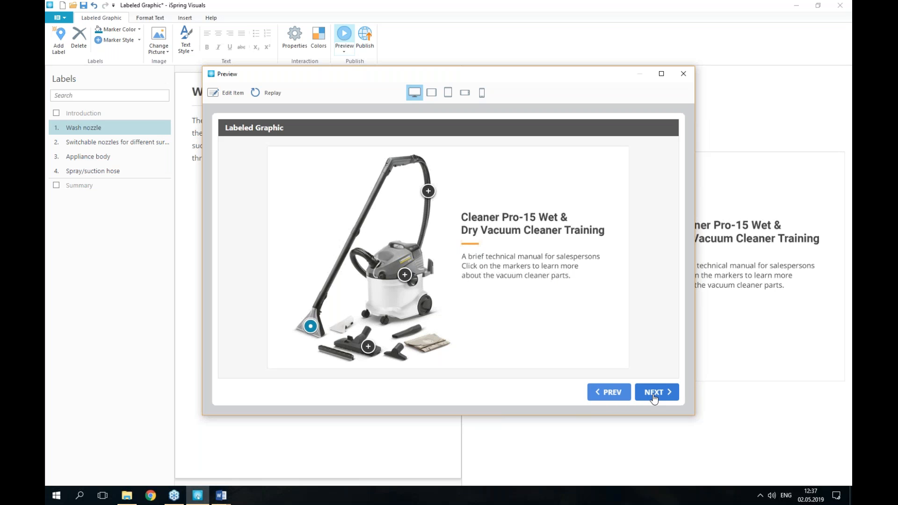
click(683, 74)
Save the interaction as Labeled Graphic.visuals in the 14 interactions folder.
click(57, 18)
click(68, 80)
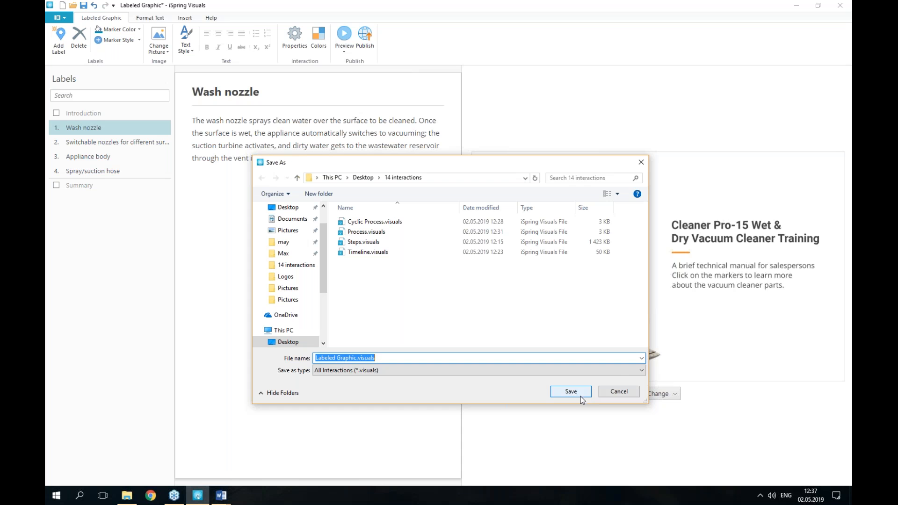
click(575, 394)
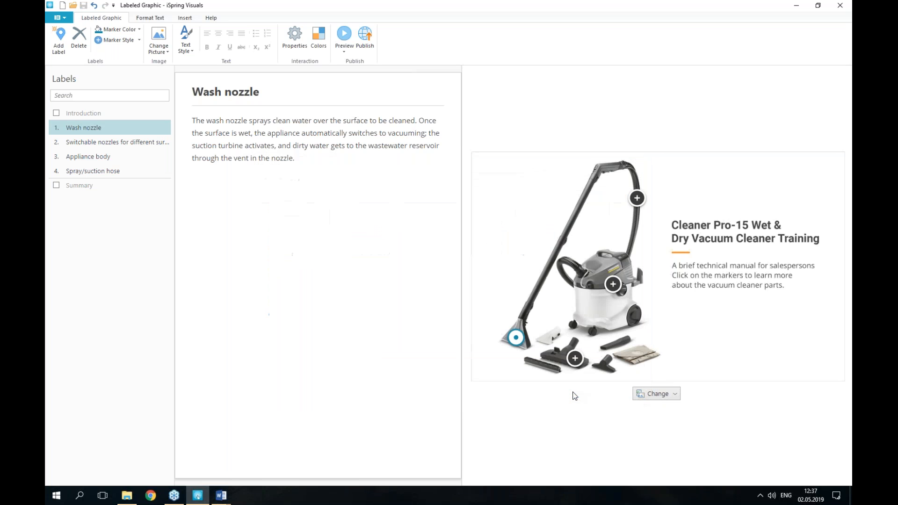
Create a new interaction of the Guided Image type.
click(68, 19)
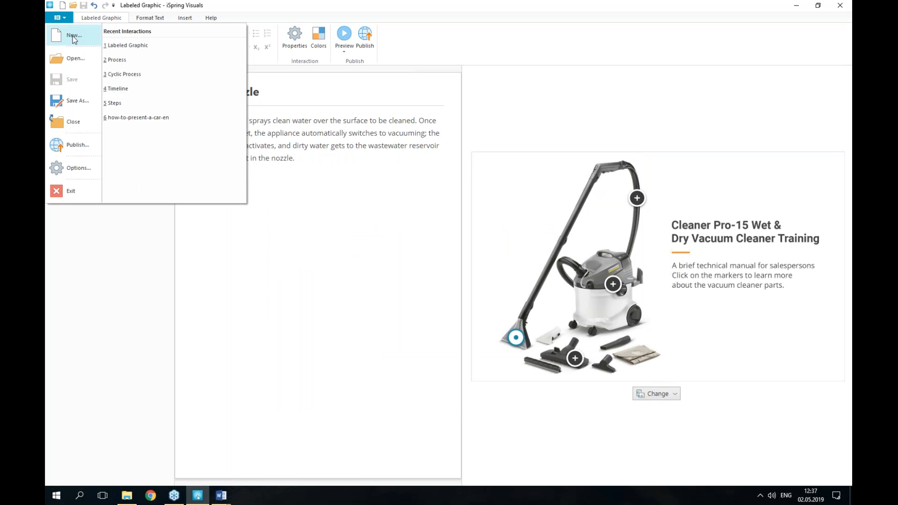
click(72, 36)
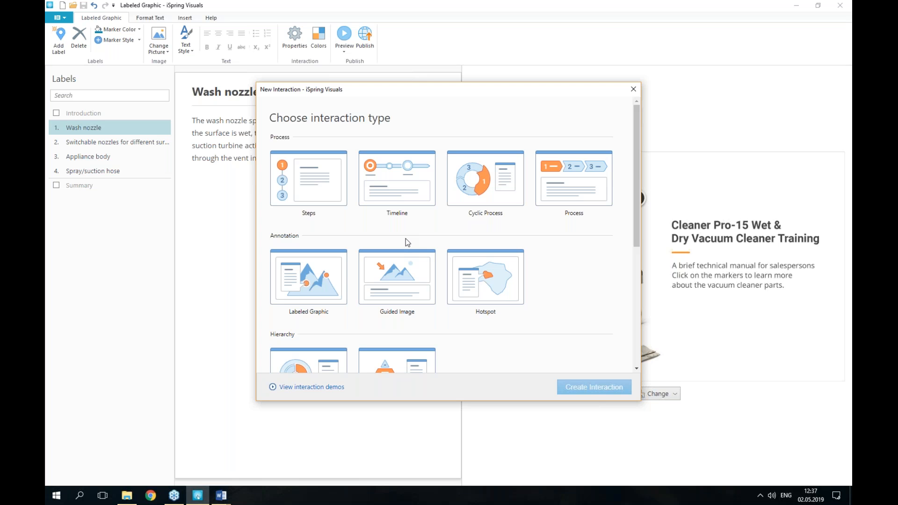
click(401, 271)
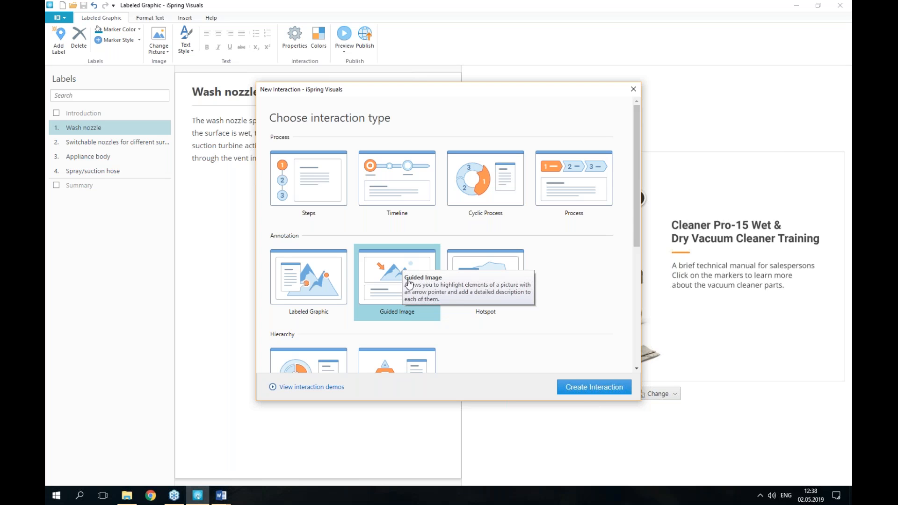
click(582, 395)
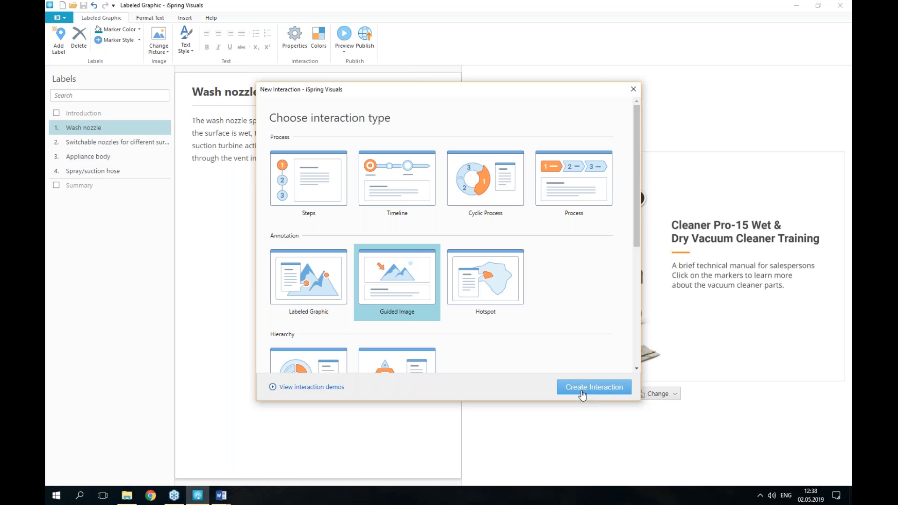
click(582, 396)
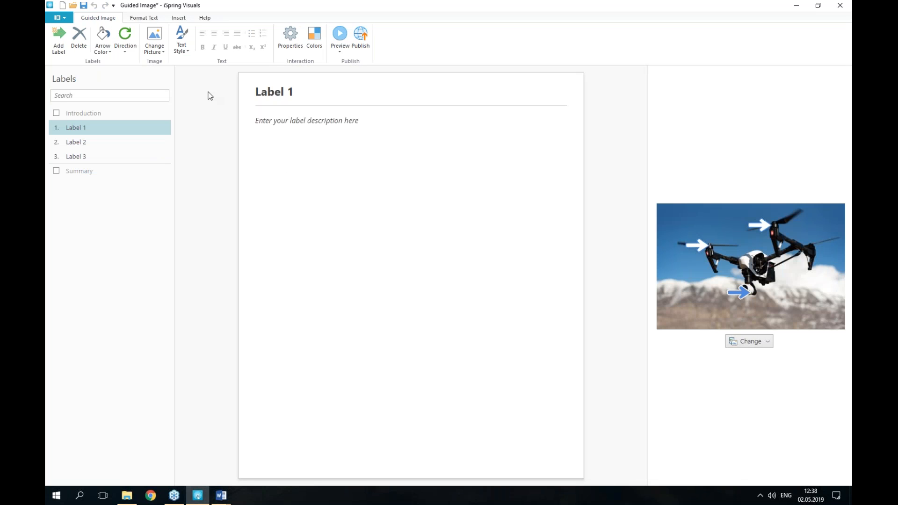
Replace the sample drone picture with picture2.png from the Pictures folder of Resources > Guided Image.
click(153, 38)
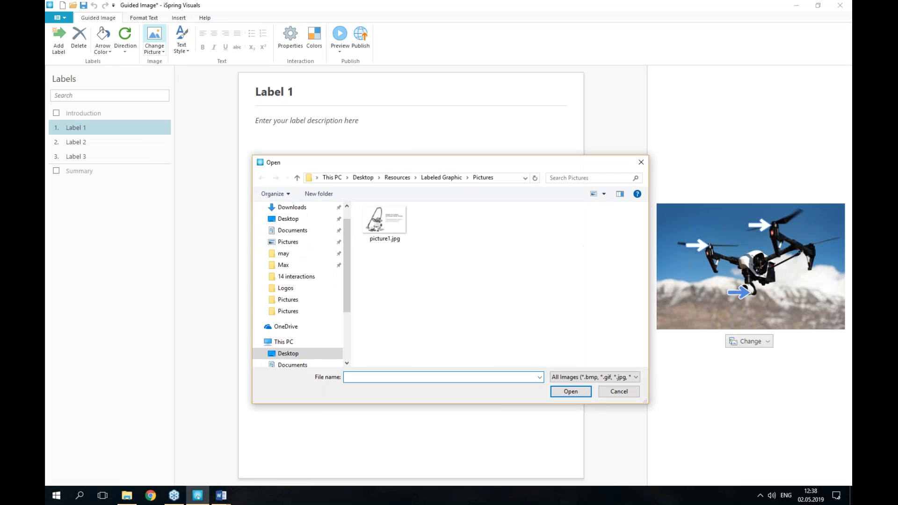
click(396, 178)
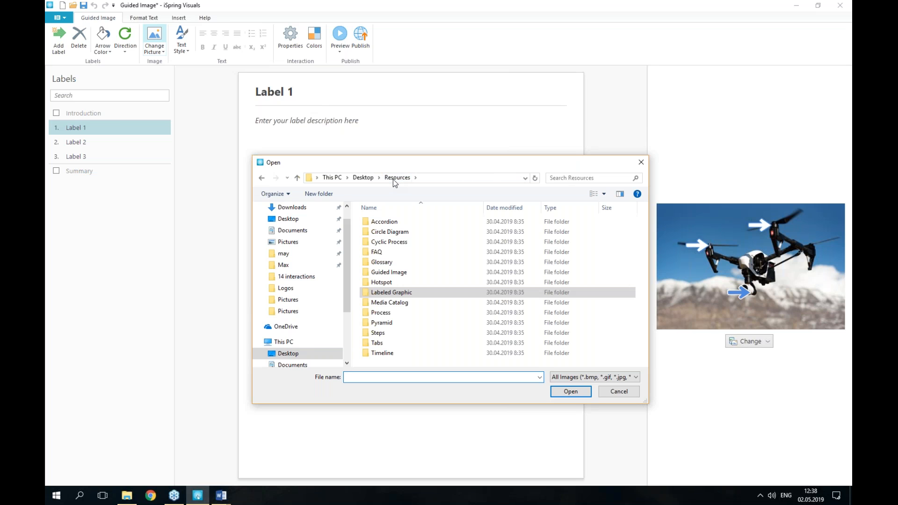
double_click(392, 272)
click(391, 223)
double_click(391, 224)
click(452, 231)
click(452, 230)
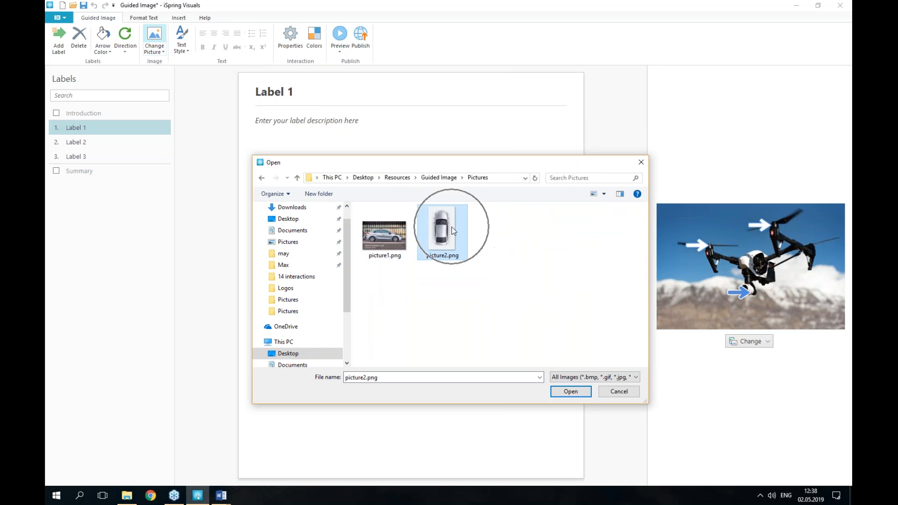
click(386, 239)
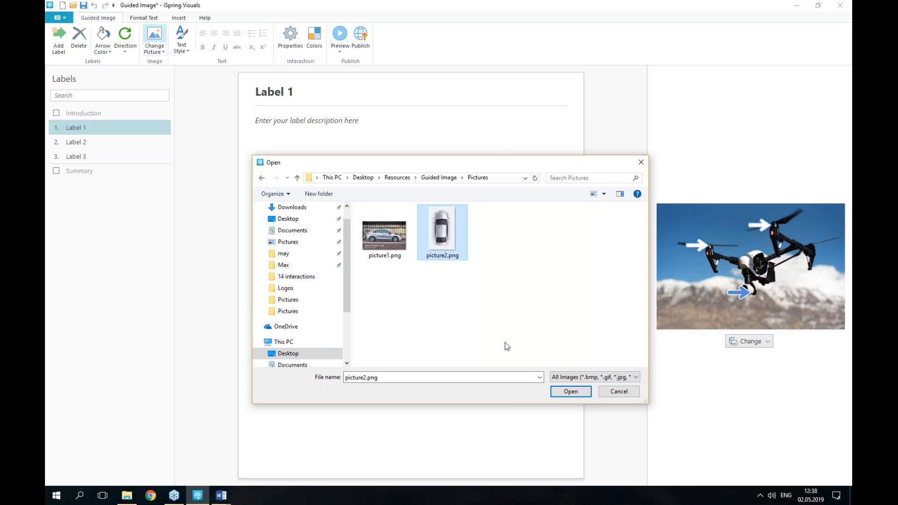
click(571, 391)
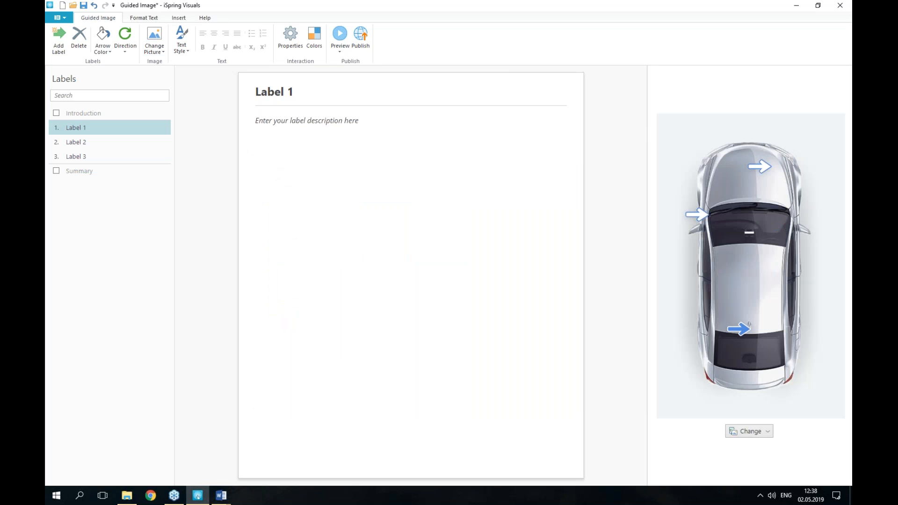
Switch to File Explorer, open Text.docx from Resources > Guided Image > Text, and minimize the Explorer window.
click(127, 497)
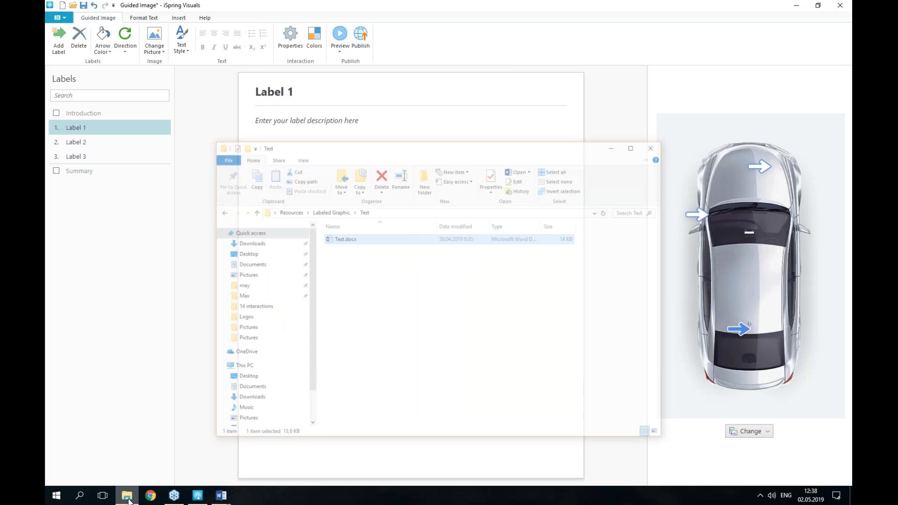
double_click(274, 175)
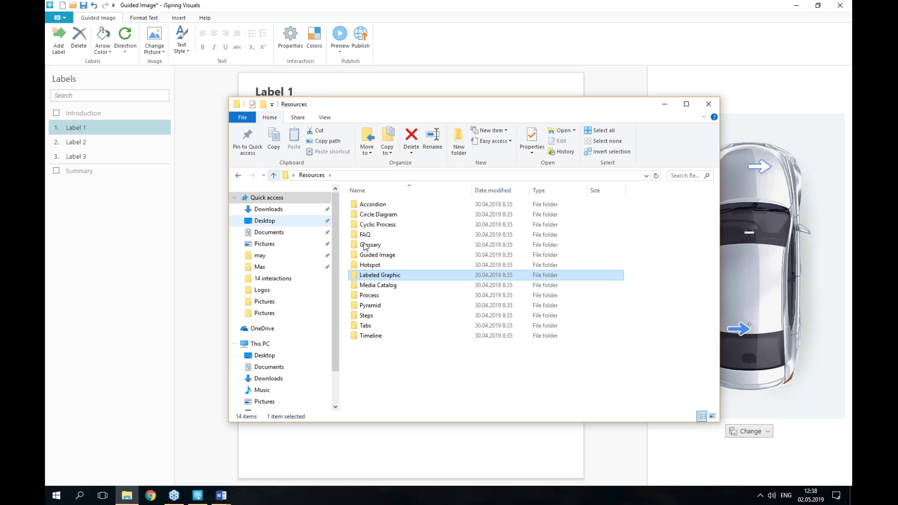
double_click(391, 255)
double_click(384, 226)
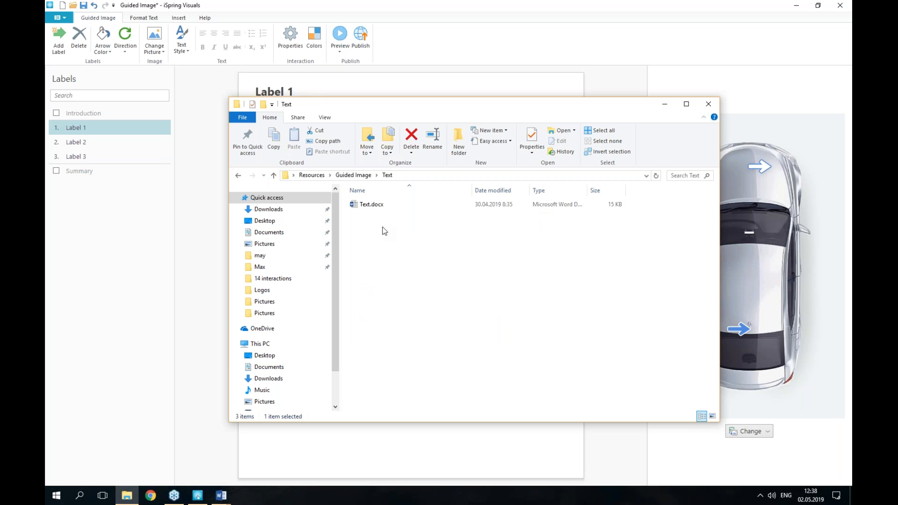
double_click(381, 205)
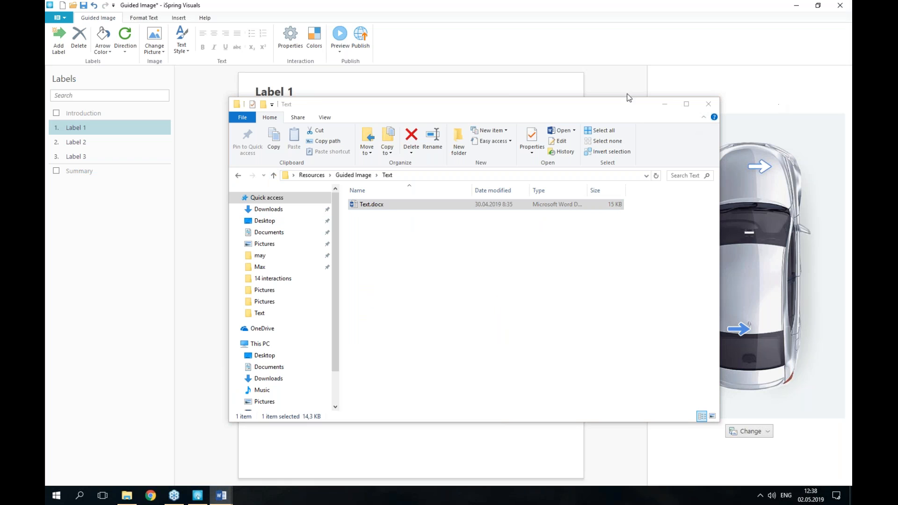
click(667, 105)
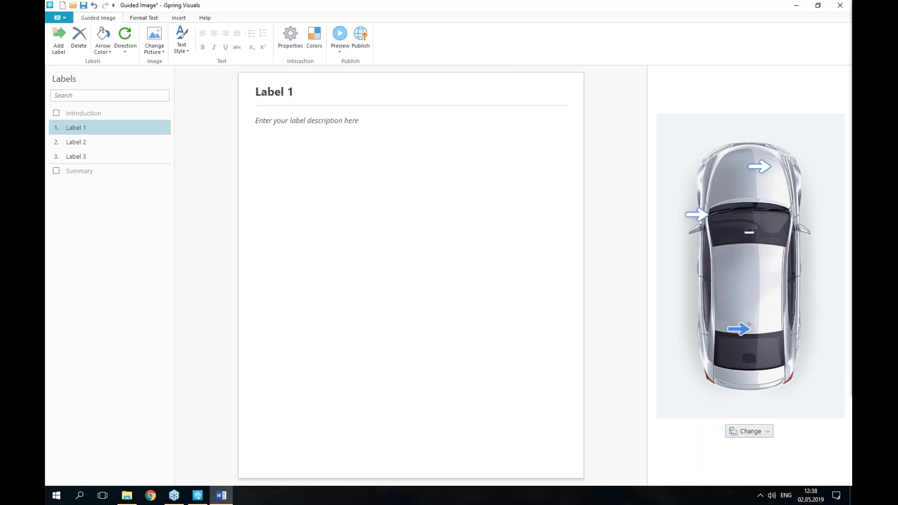
Title the first label "Point 1: Near the car on the driver's side door" and add its design and aerodynamics description from the Word document.
drag(327, 90, 255, 99)
text(Point 1: Near the car on the driver's side door)
key(alt+Tab)
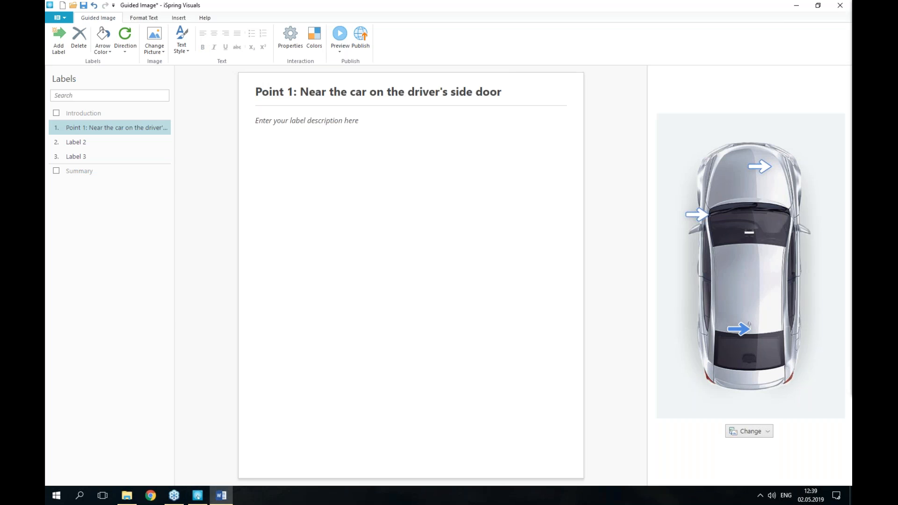
click(359, 149)
text(Tell the client about the design and aerodynamics of the car. What can be covered: ·	Body design: curves, chrome-plated parts, body kit, and spoiler ·	Lighting system: headlights, fog lights, direction lights, navigation lights, parking lights ·	Body elements: sunroof / panoramic roof, railings ·	Car dimensions: width, height, length, clearance, weight ·	Available colors)
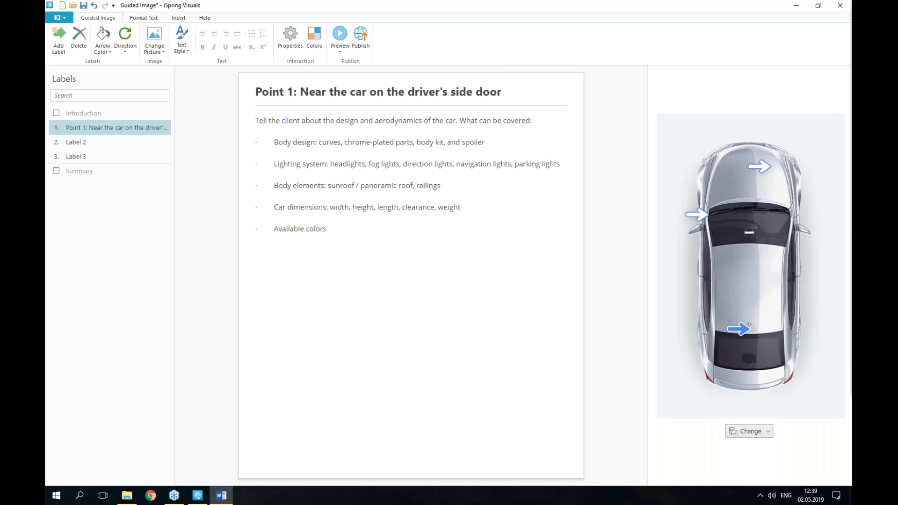
Title the second label "Point 2: In front of the hood of the car" and add its engine and road performance description from the Word document.
click(138, 146)
text(Point 2: In front of the hood of the car)
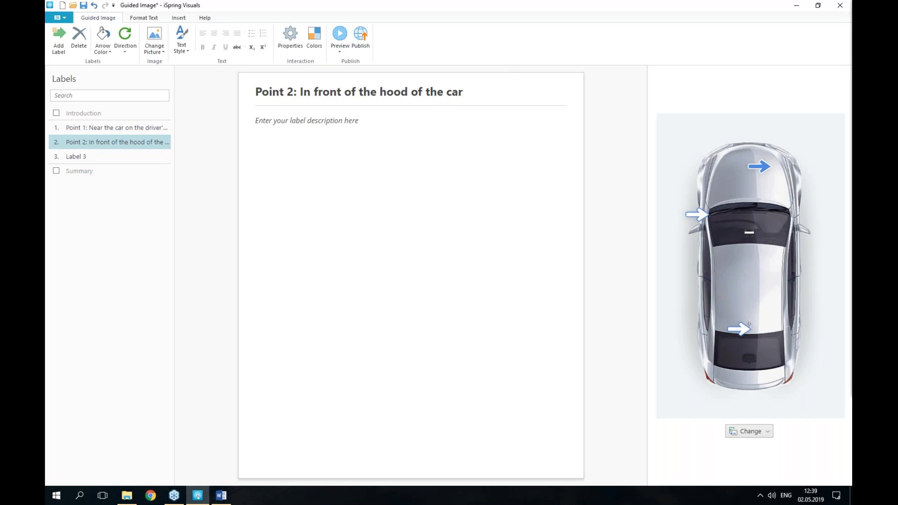
key(alt+Tab)
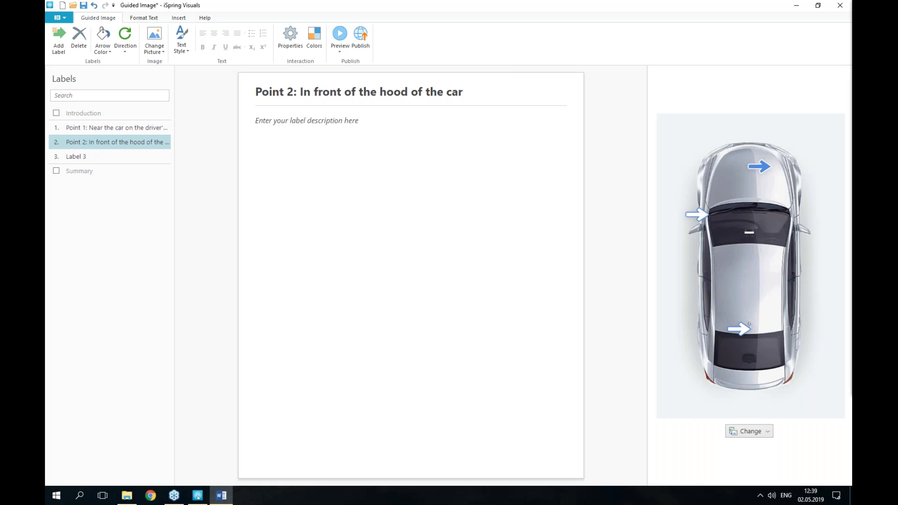
click(371, 162)
text(Open up the hood and tell the client about the engine and road performance. What is worth describing in detail: Engine power & effectiveness: its capacity and horsepower Extra features: air conditioner, power steering, ABS Heat / vibration / sound insulation of engine block and battery Availability of engine, battery, and fuel preheating systems (Webasto) Volume of washer fluid tank)
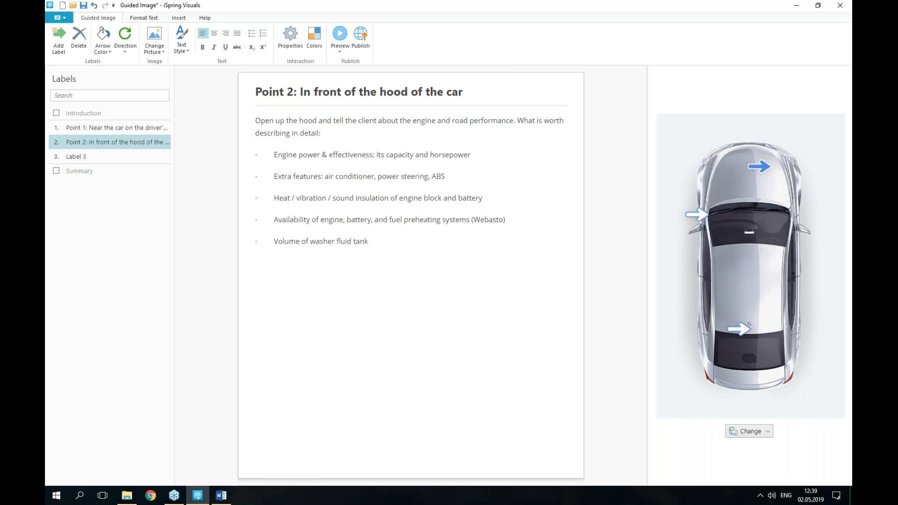
Title the third label "Point 3: Near the front passenger side door" and add its interior and safety description from the Word document.
key(alt+Tab)
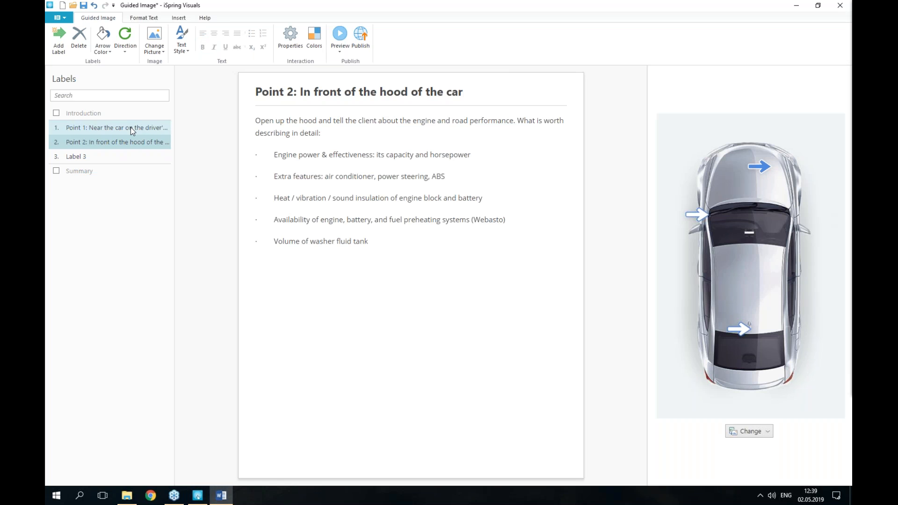
click(120, 156)
drag(224, 95, 257, 91)
text(Point 3: Near the front passenger side door)
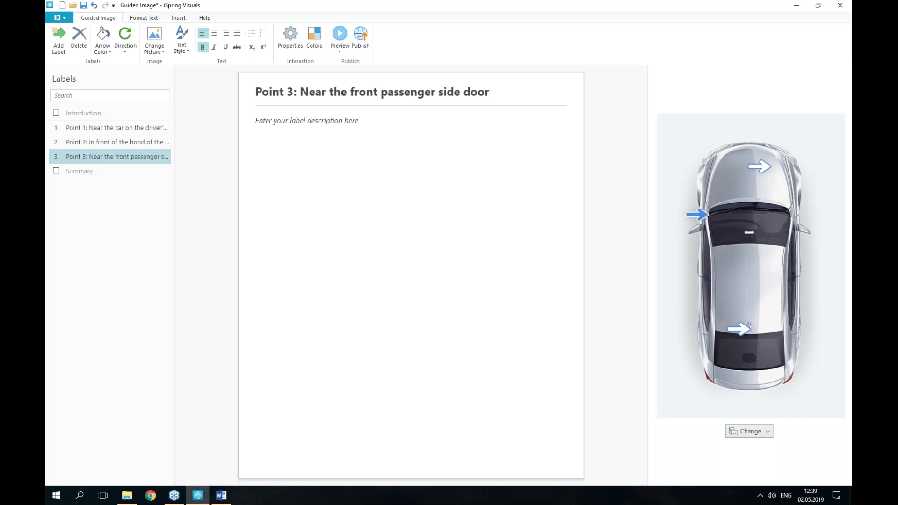
key(alt+Tab)
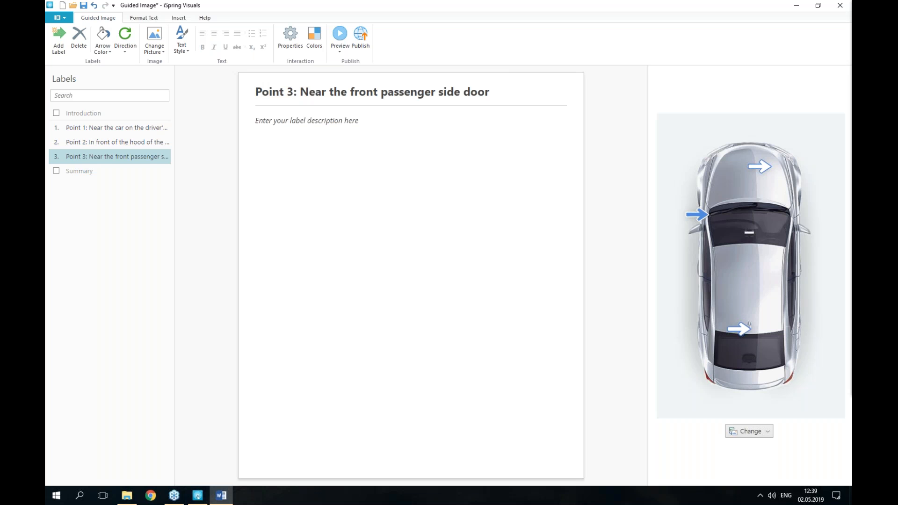
click(337, 160)
text(Open the front passenger door and tell the client about the car’s interior and safety. Address the following features of the vehicle: ·	If there are airbags and their number ·	The materials used in the interior: the quality of plastic and upholstery, the use of natural materials, and wear-resistance ·	The size of the glovebox, the number of cup holders, and additional storage places)
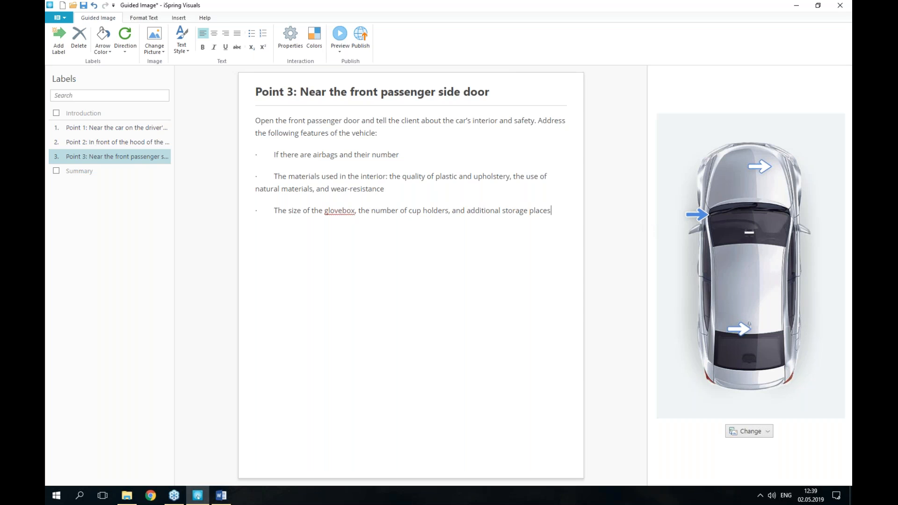
Enlarge the picture area and move the Point 1, 2 and 3 arrows to the driver's door, ahead of the hood, and the passenger door.
click(648, 222)
drag(648, 222, 617, 227)
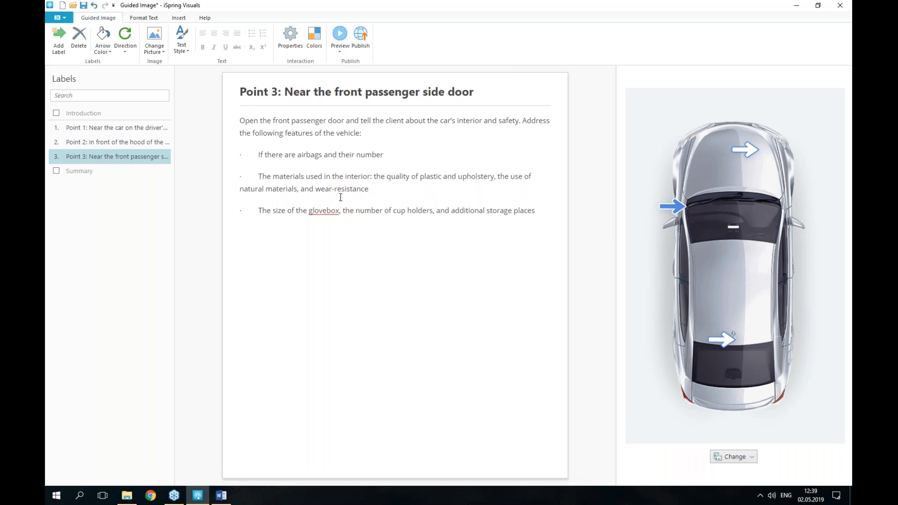
click(124, 130)
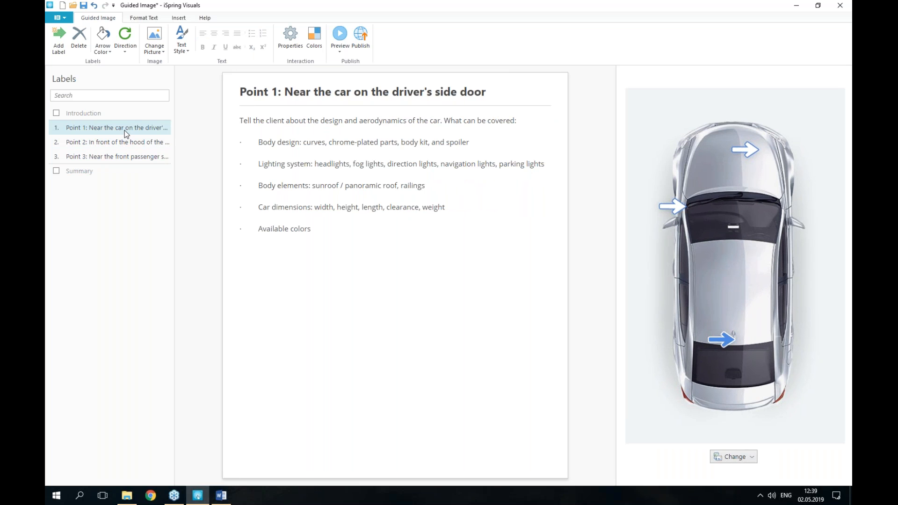
drag(733, 345, 667, 249)
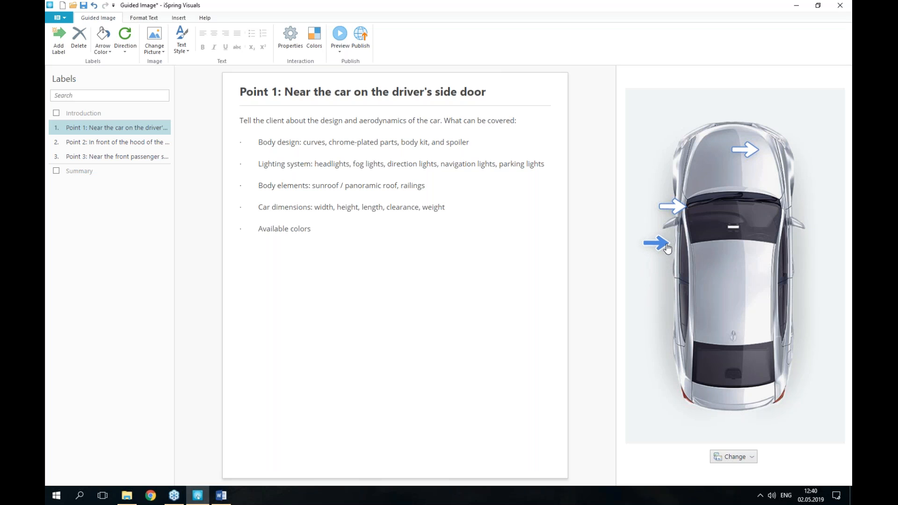
click(135, 145)
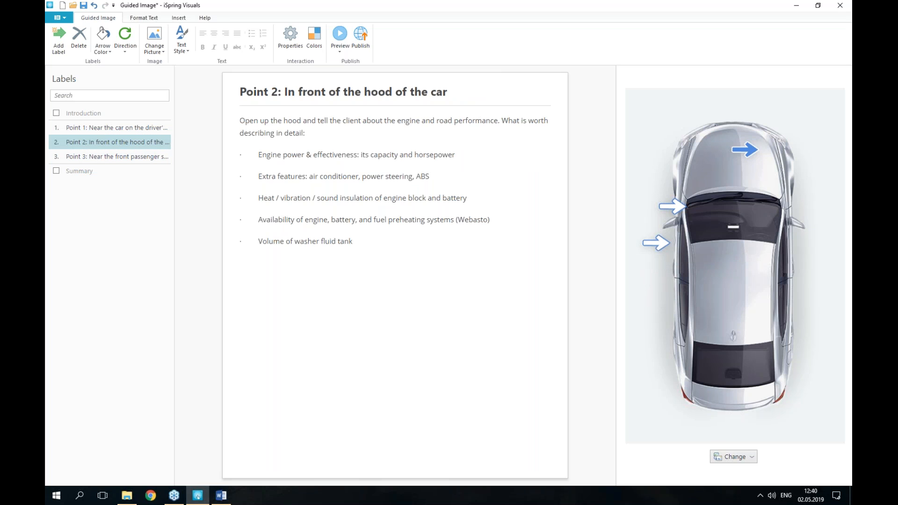
drag(745, 154, 729, 110)
click(128, 159)
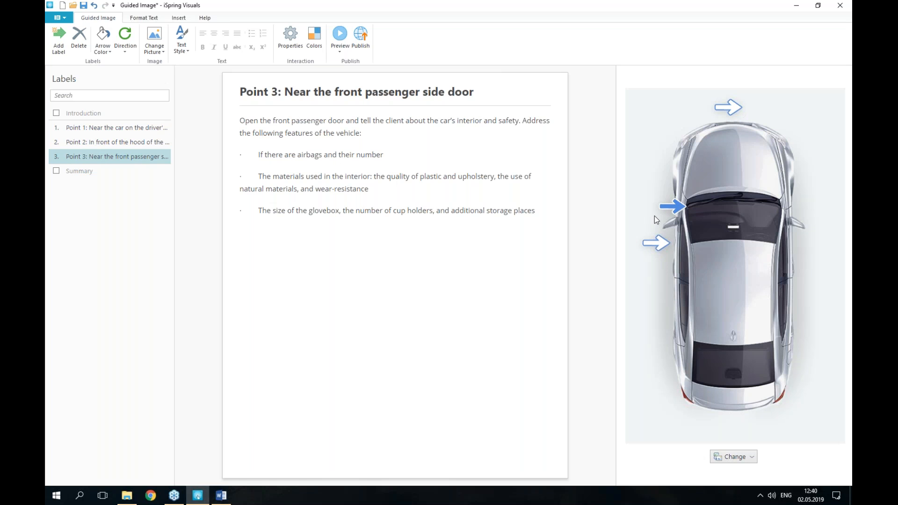
drag(674, 206, 815, 252)
Set the direction of the Point 1 arrow beside the driver's door to 45°.
click(653, 249)
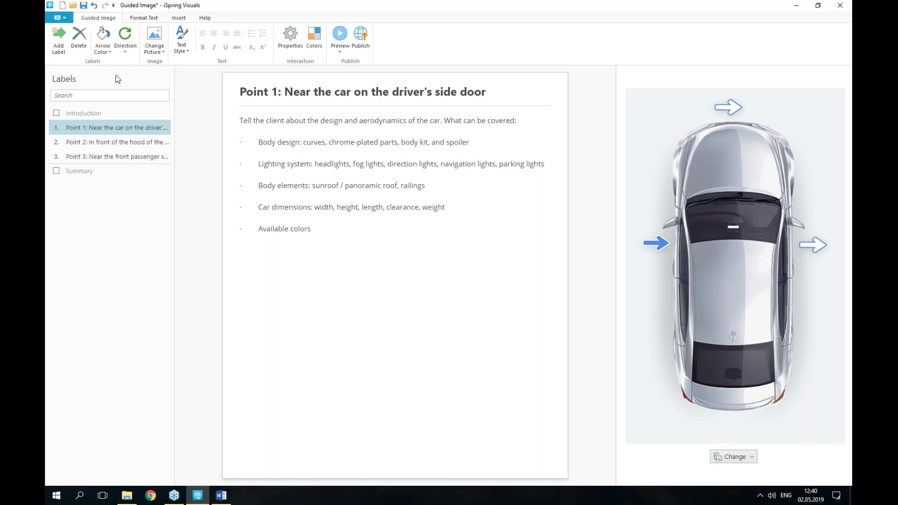
click(104, 133)
click(661, 246)
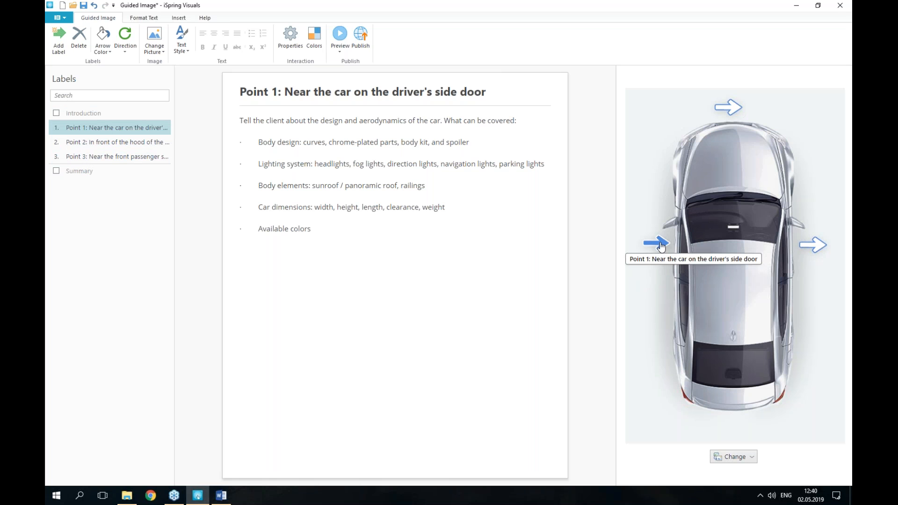
click(125, 45)
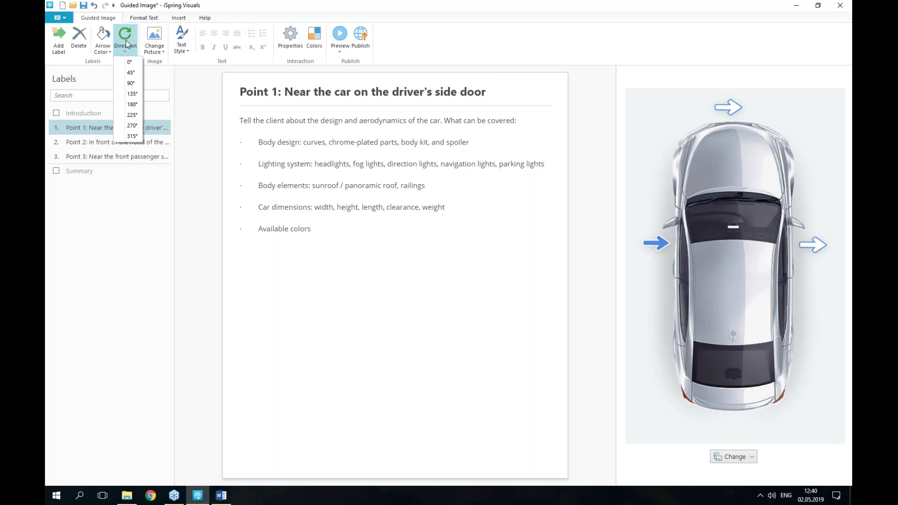
click(133, 74)
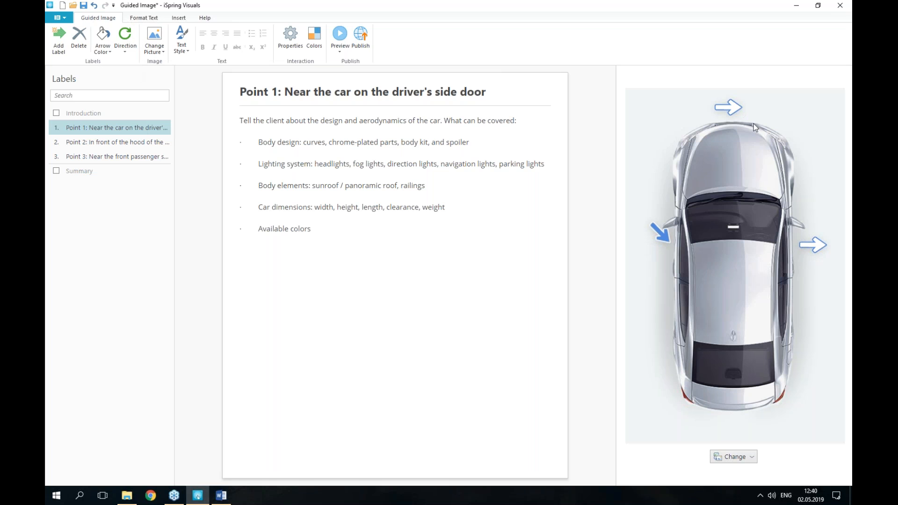
Try the 90° and 135° directions for the Point 2 arrow in front of the hood.
click(736, 111)
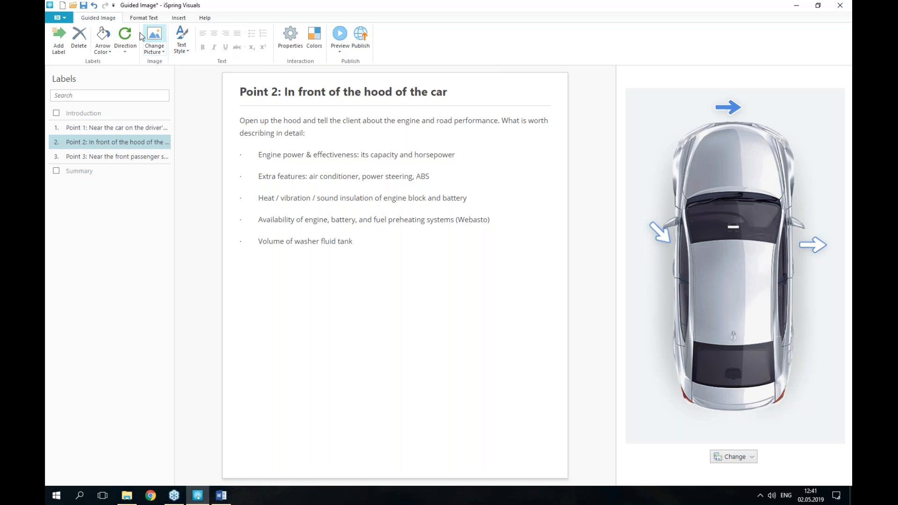
click(125, 45)
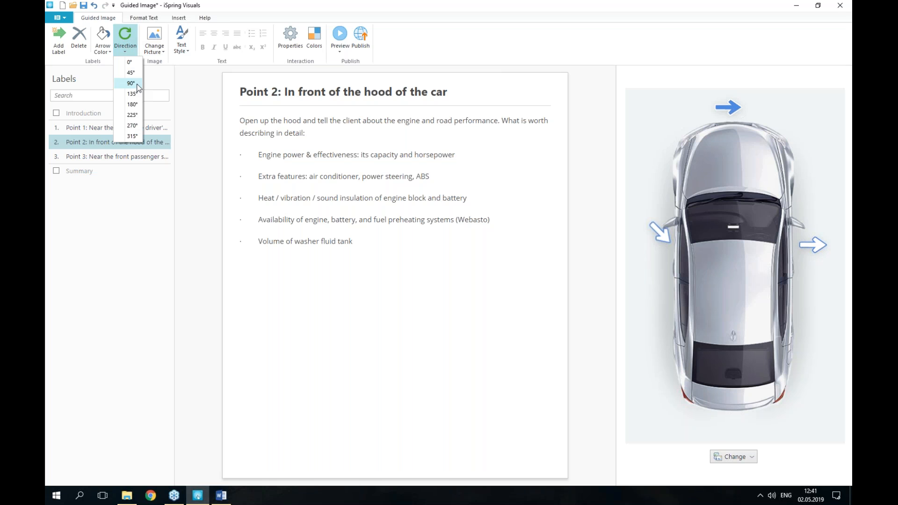
click(137, 84)
click(125, 45)
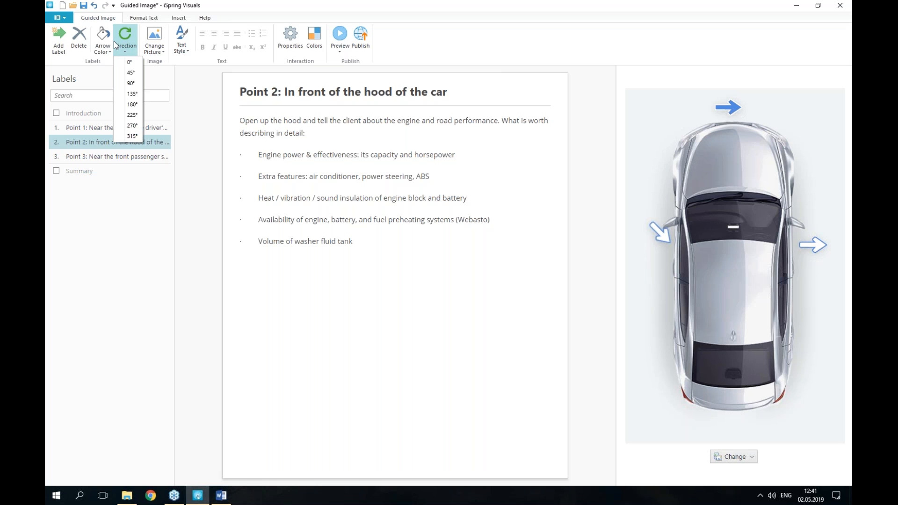
click(132, 96)
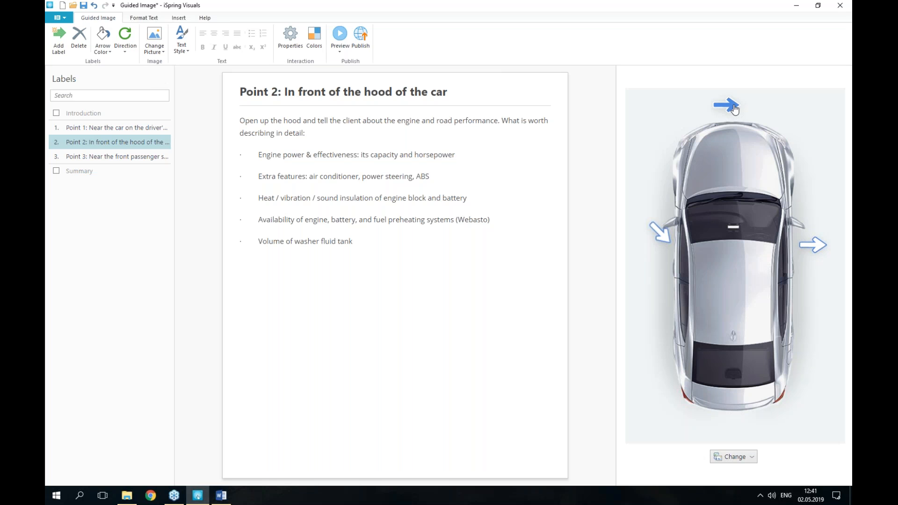
Set the Point 2 arrow's direction to 315° and move it onto the hood near the car's front edge.
click(124, 47)
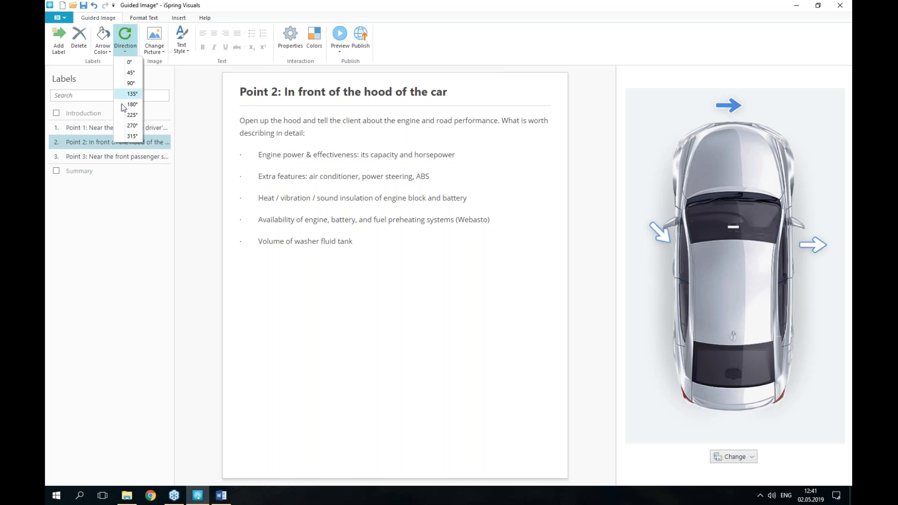
click(131, 137)
drag(743, 117, 724, 142)
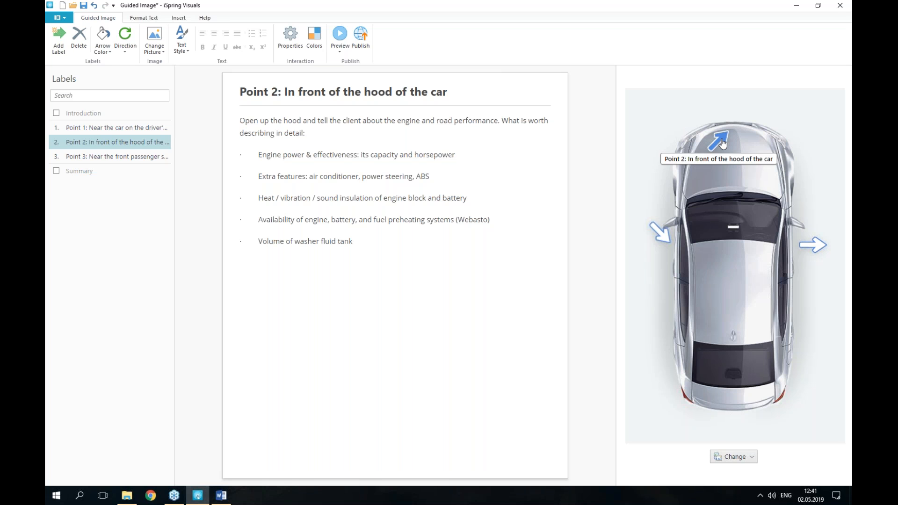
Change the arrow color to a dark golden orange from the theme colors.
click(104, 35)
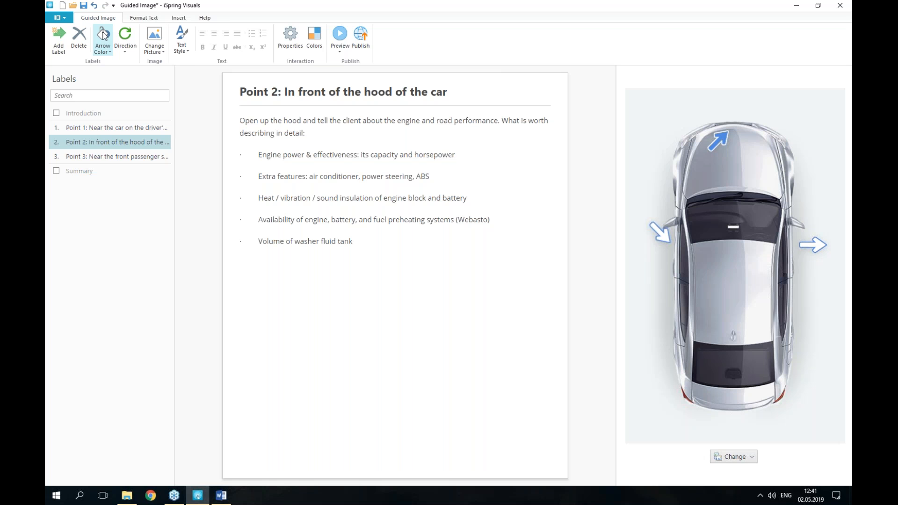
click(104, 35)
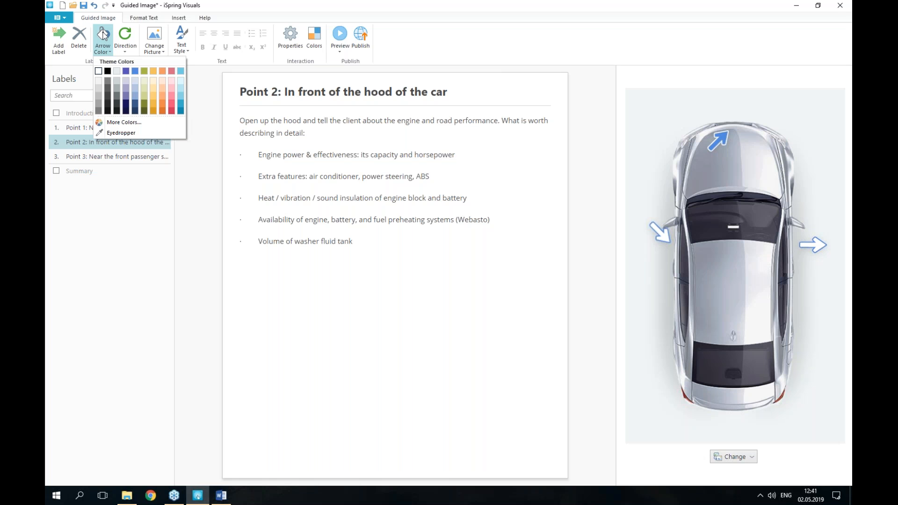
click(154, 112)
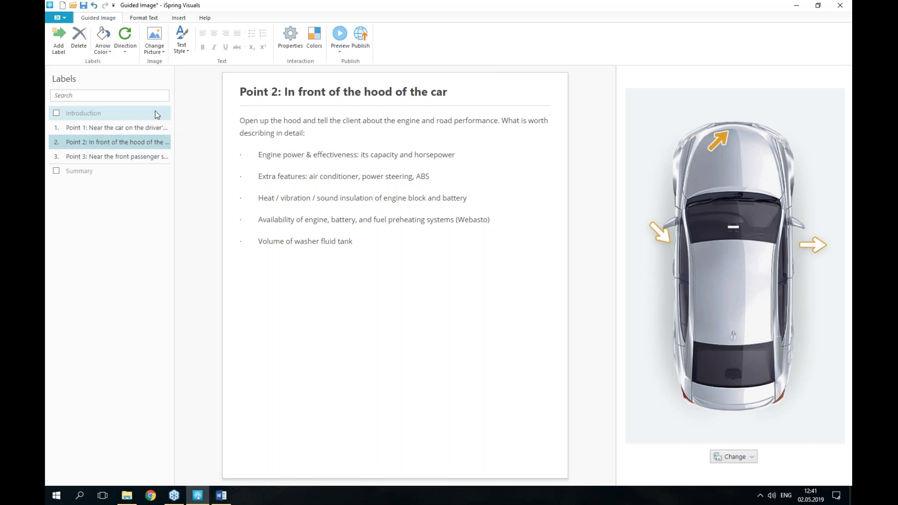
Preview the interaction in desktop view and page forward through the points and back to Point 1.
click(342, 38)
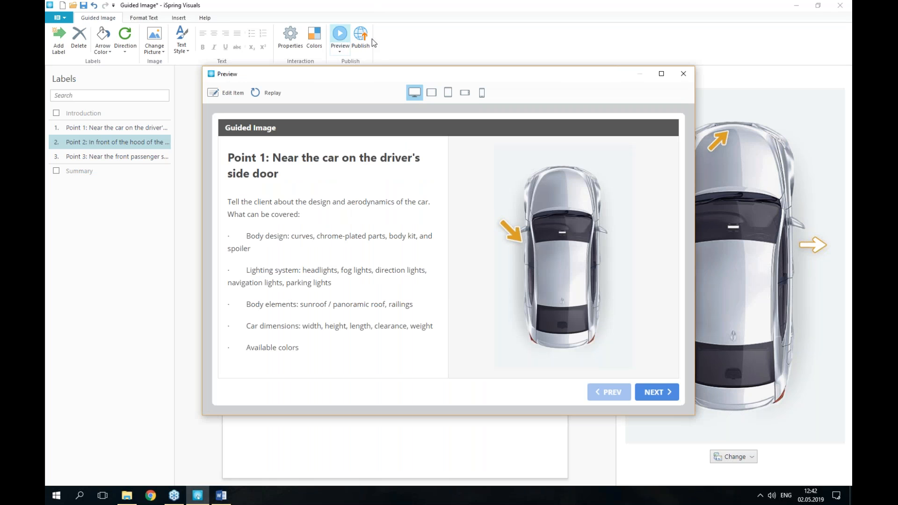
click(660, 398)
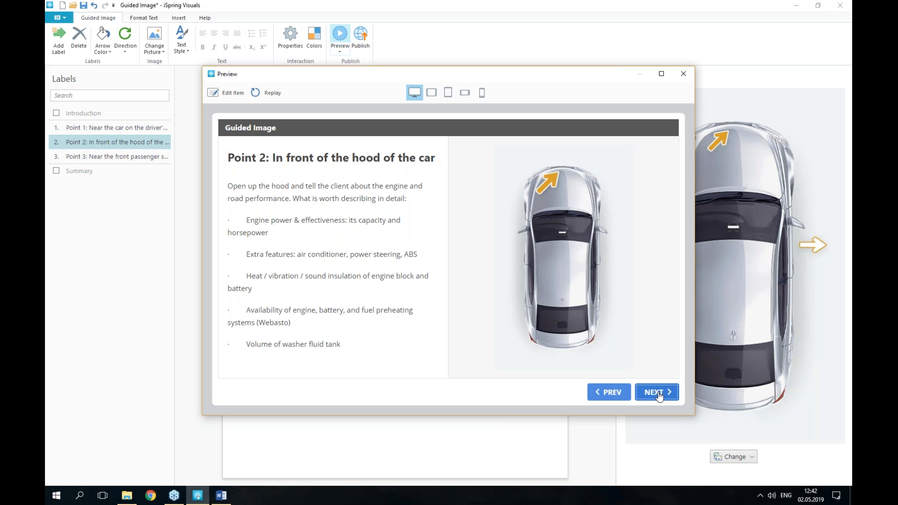
click(659, 397)
click(621, 397)
click(621, 397)
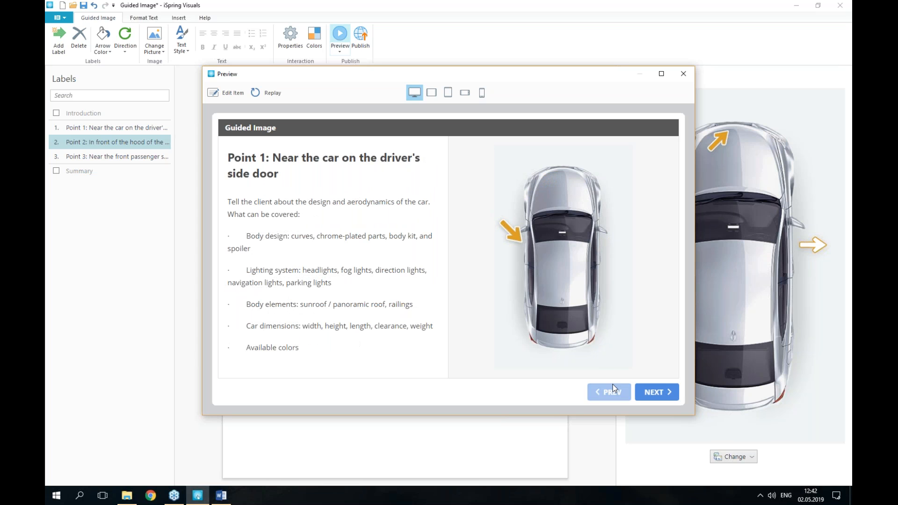
Check the preview in portrait smartphone view, reading Point 1 and paging back and forth between the points, and close the preview.
click(482, 96)
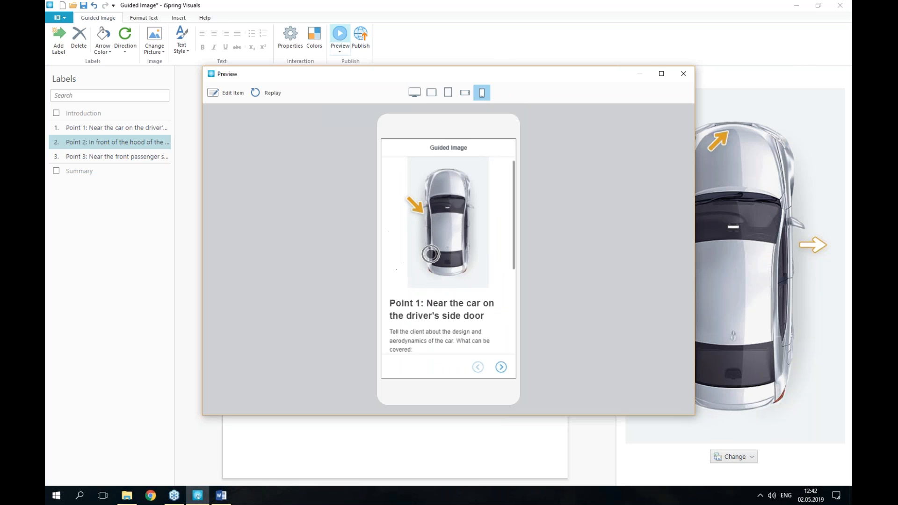
scroll(437, 287, down, 3)
scroll(436, 287, down, 2)
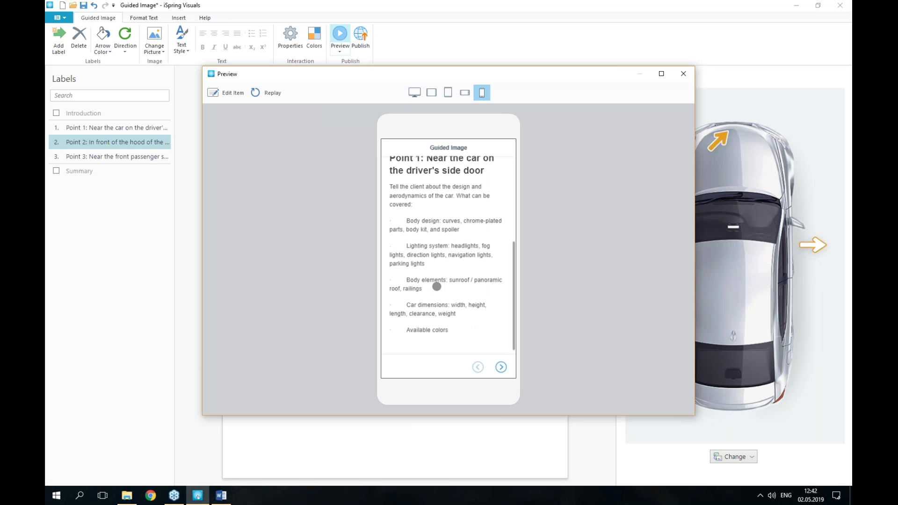
scroll(436, 287, up, 5)
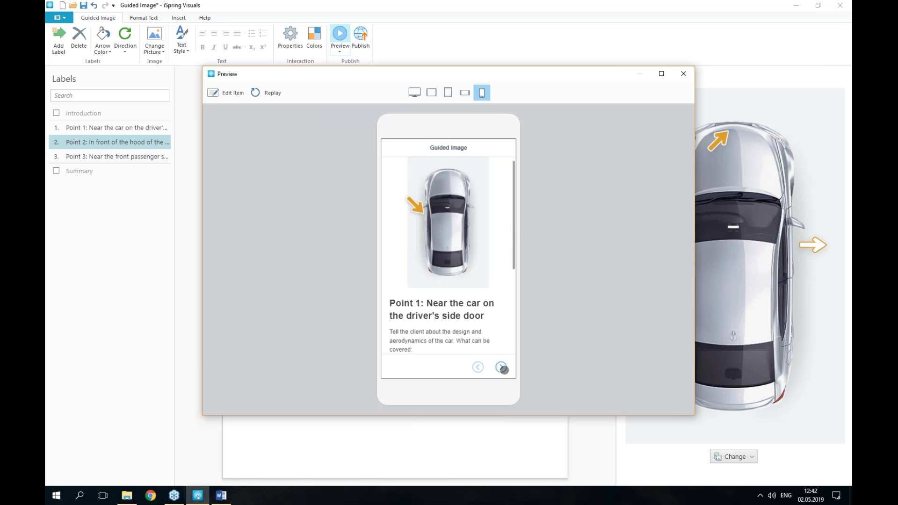
click(501, 367)
click(502, 368)
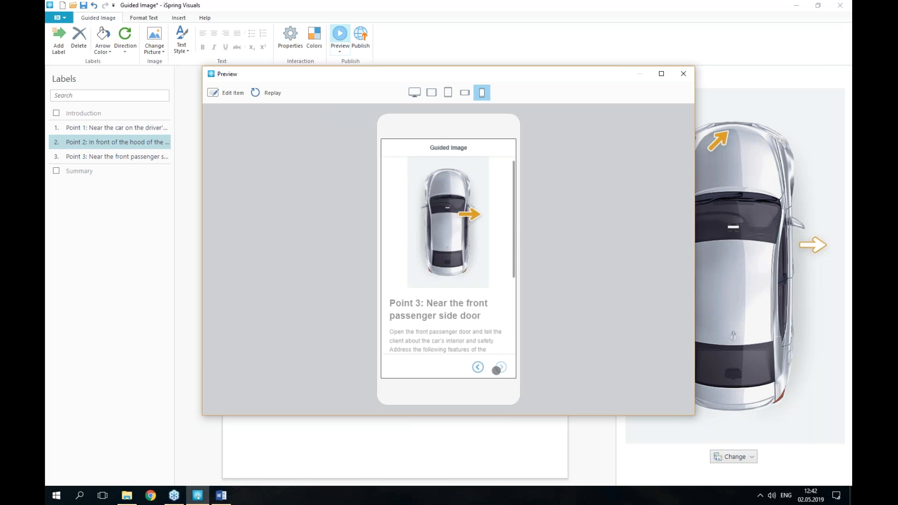
click(478, 367)
click(478, 368)
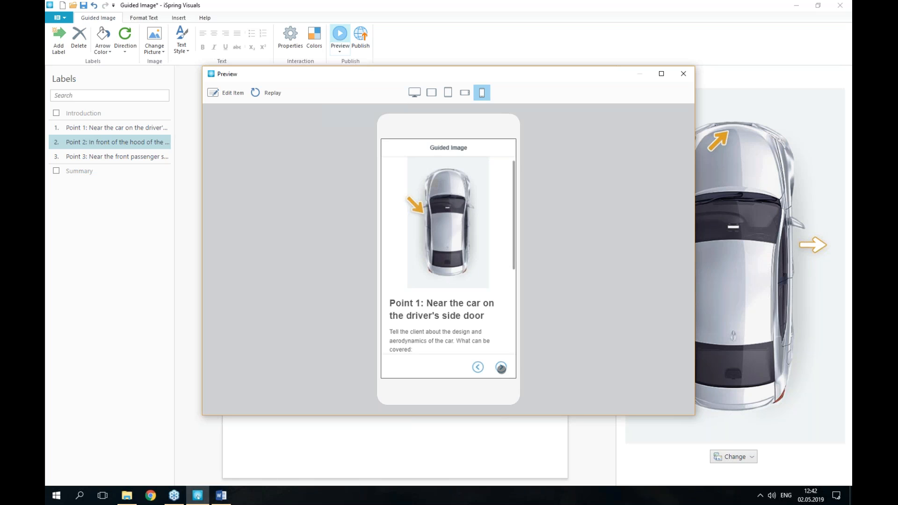
click(501, 368)
click(501, 368)
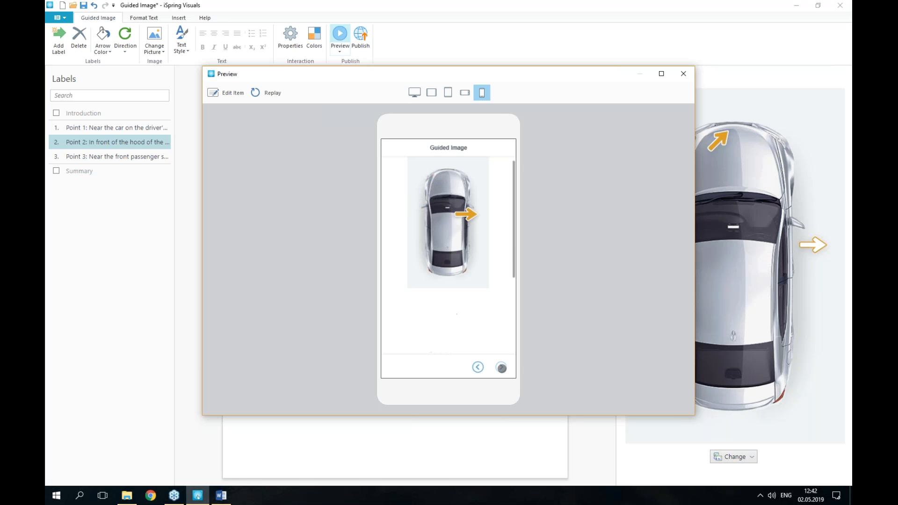
click(684, 74)
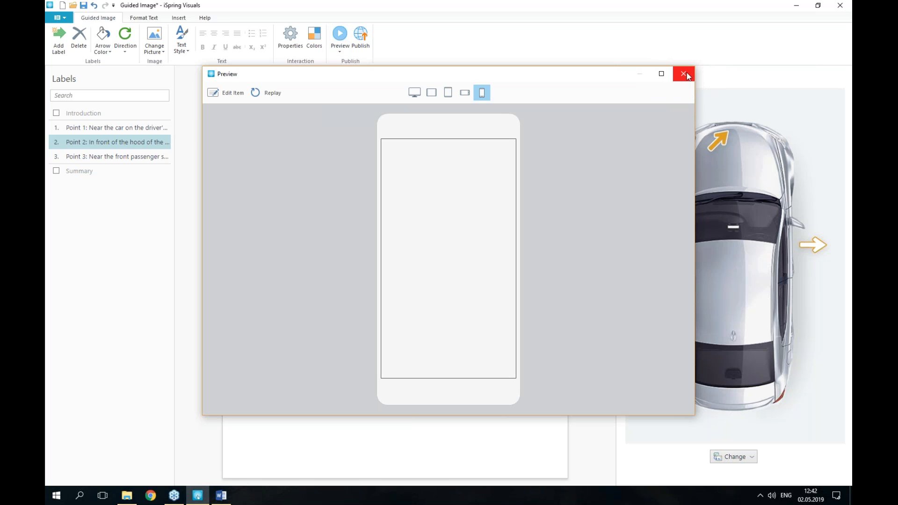
Save the guided image interaction as Guided Image.visuals in the 14 interactions folder.
click(55, 19)
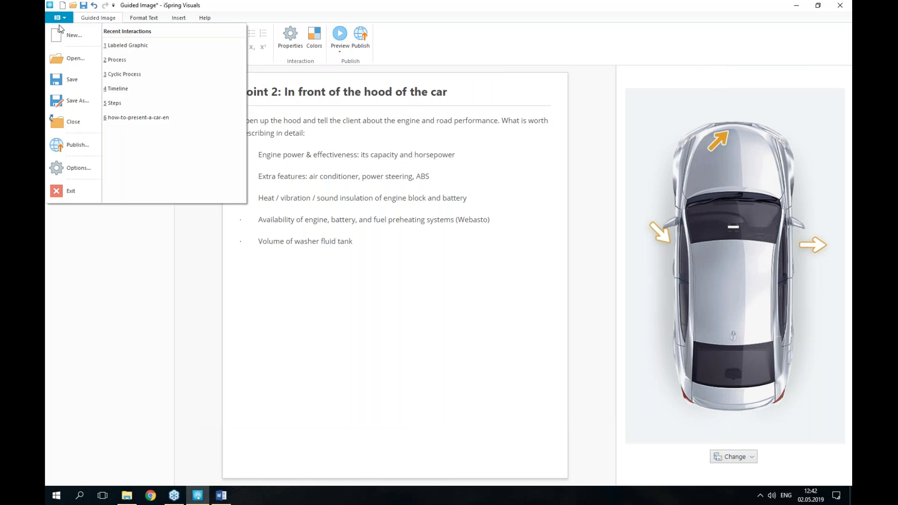
click(77, 79)
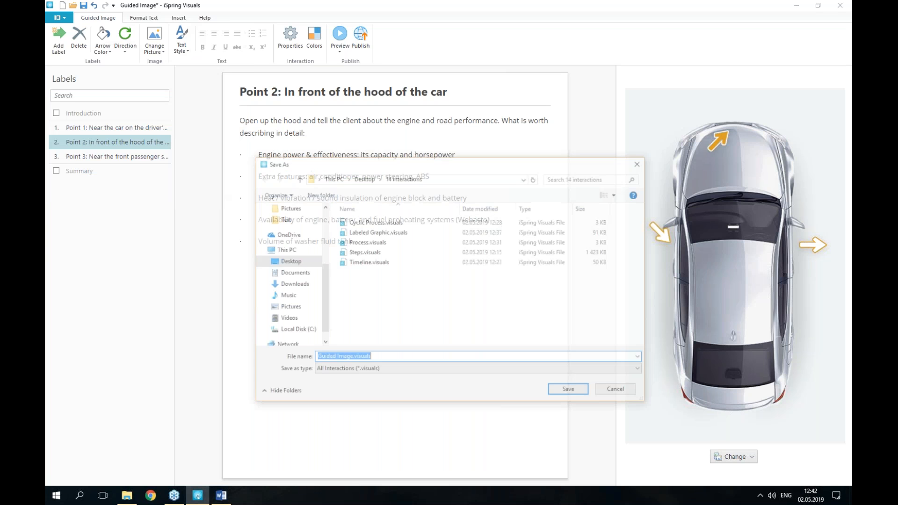
click(568, 393)
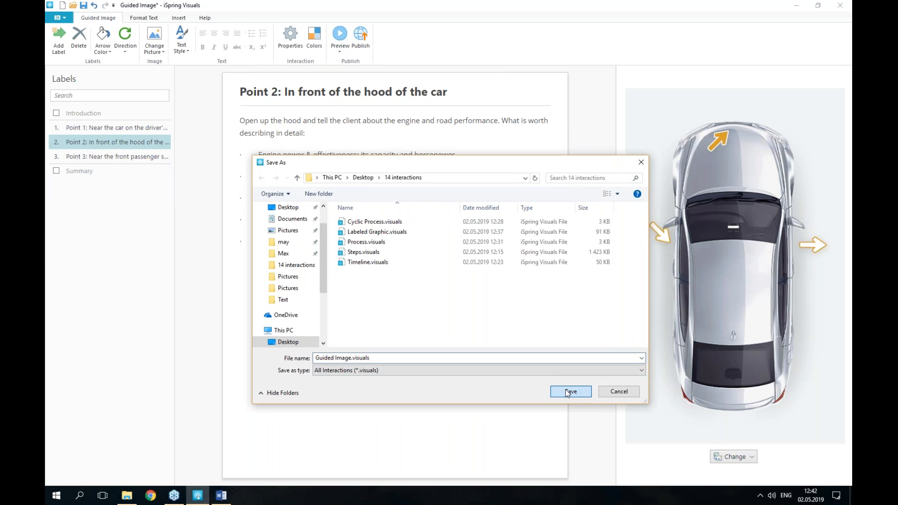
Create a new Hotspot interaction from the Annotation group of interaction types.
click(57, 19)
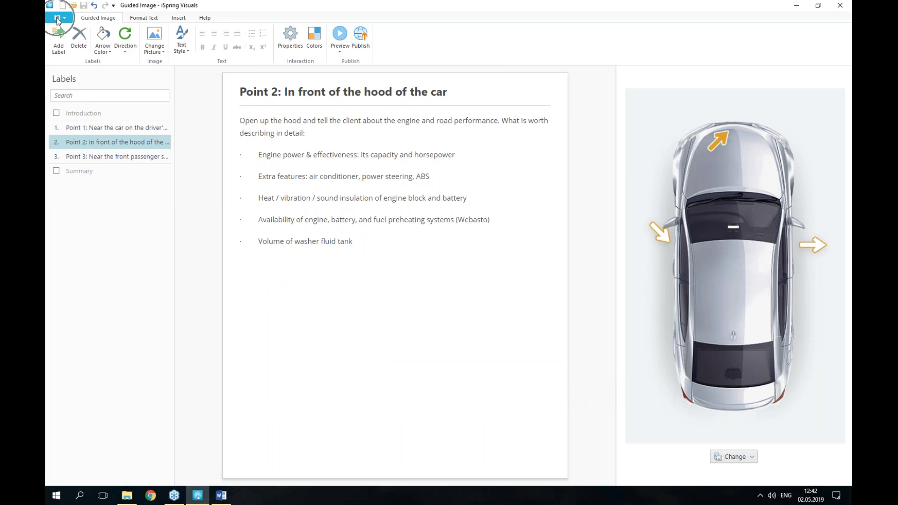
click(67, 37)
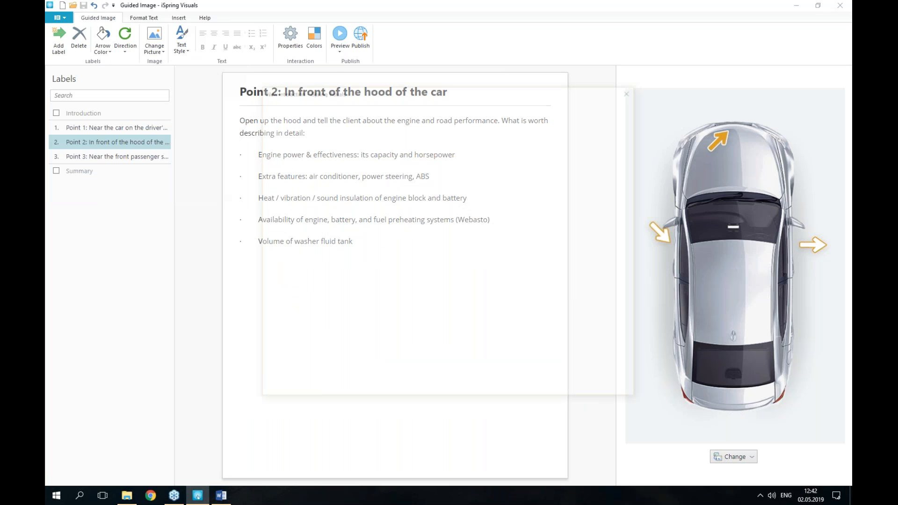
scroll(541, 129, down, 3)
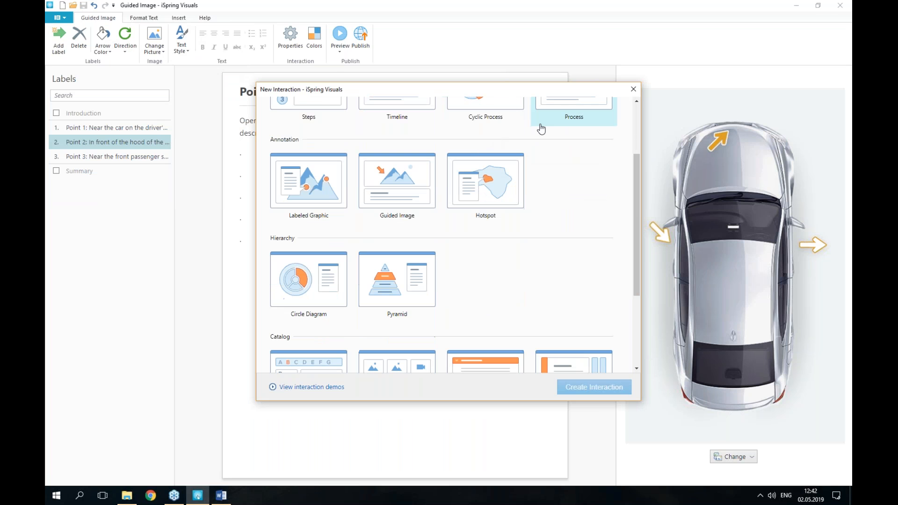
click(506, 193)
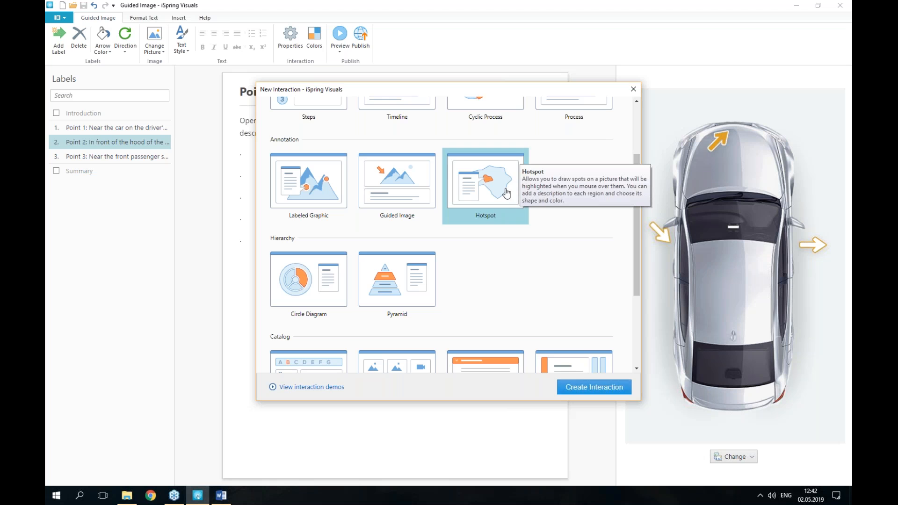
click(592, 387)
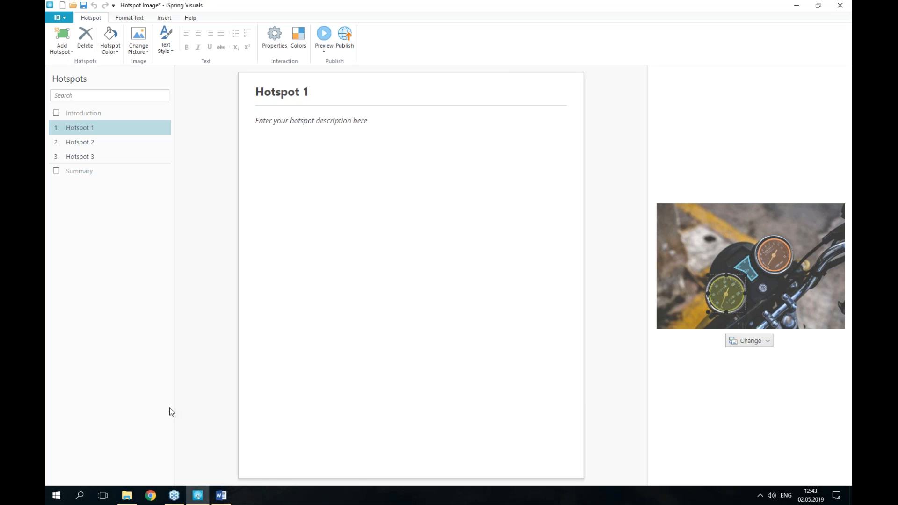
Switch to File Explorer and open Text.docx from the Text folder inside Resources > Hotspot.
click(134, 495)
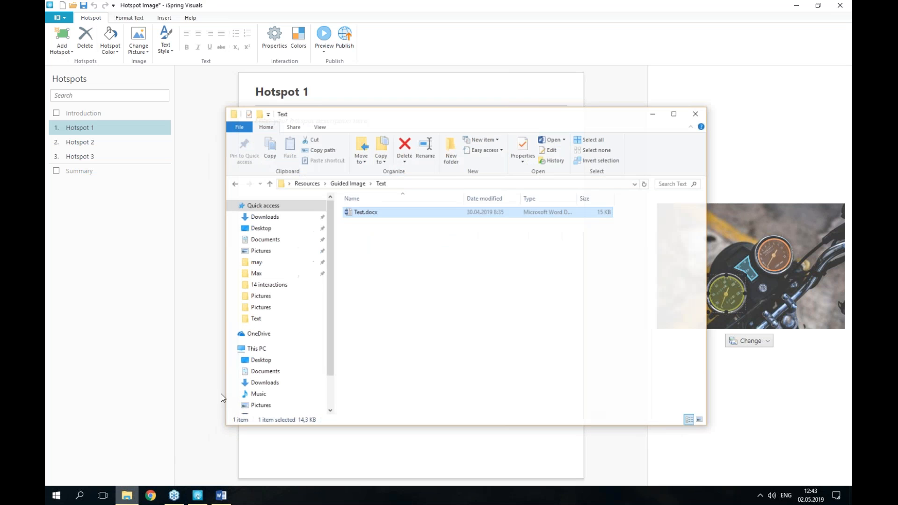
click(319, 176)
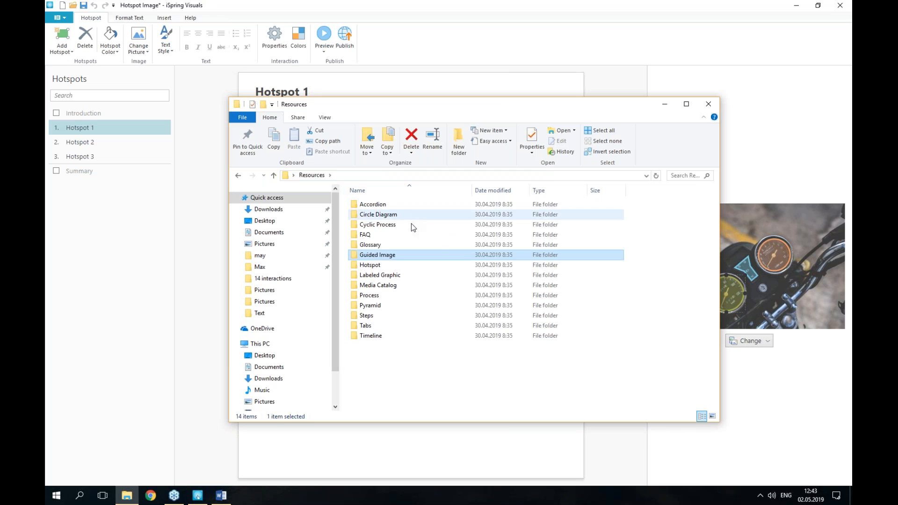
double_click(401, 265)
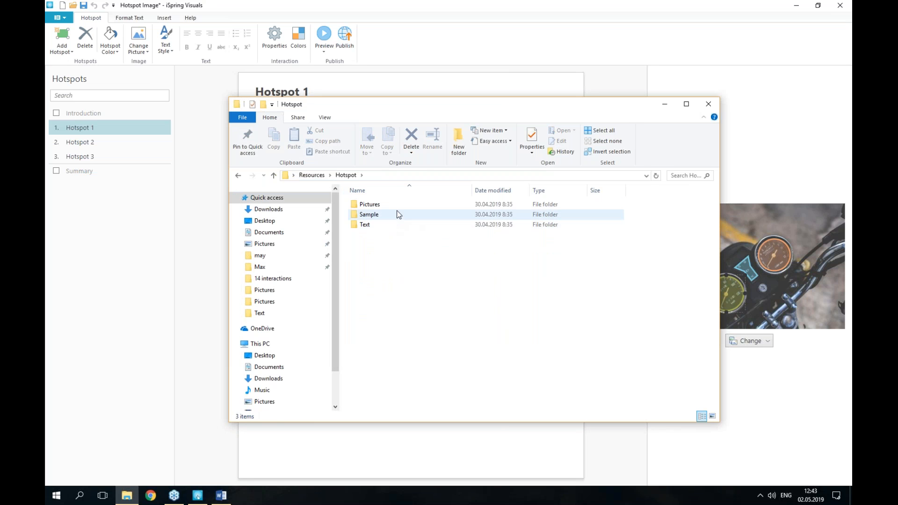
double_click(403, 223)
double_click(401, 204)
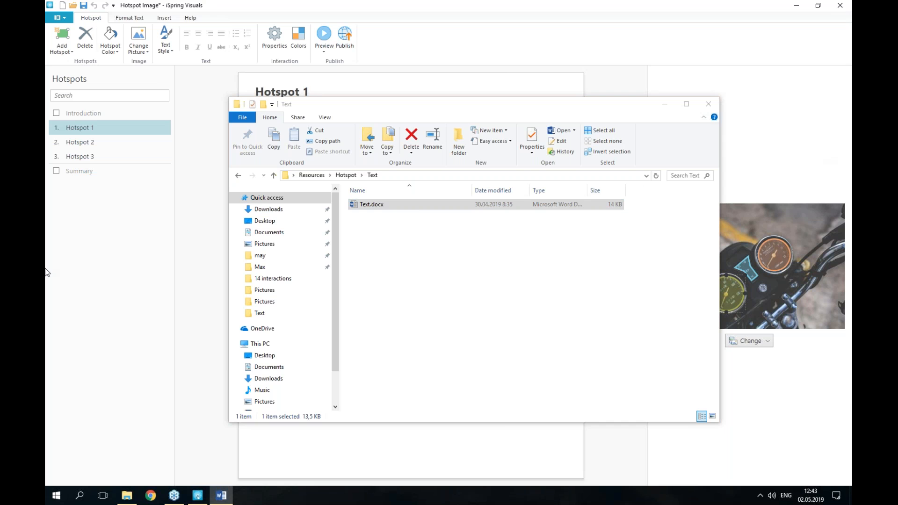
Rename Hotspot 1 as "Lift Buttons" and insert its three-point description about raising the pallet, centering the load and lifting it just enough.
click(349, 96)
drag(349, 95, 186, 96)
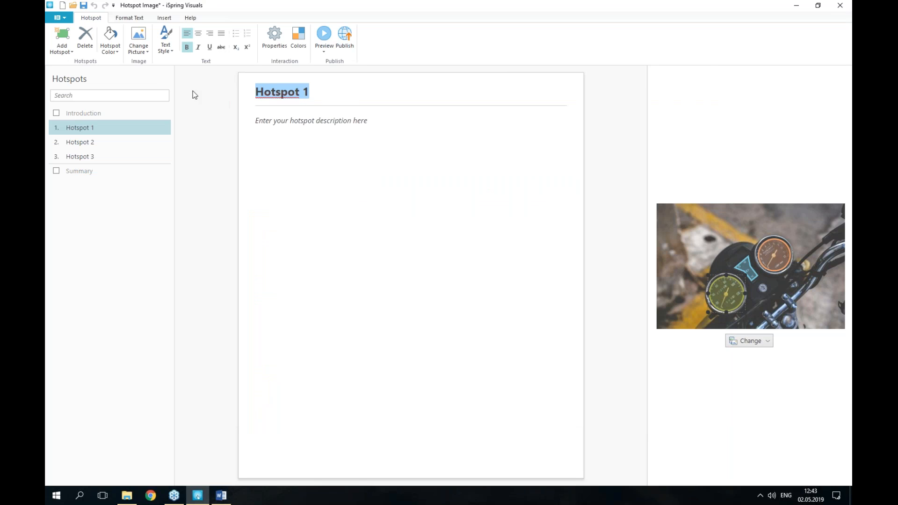
text(Lift Buttons)
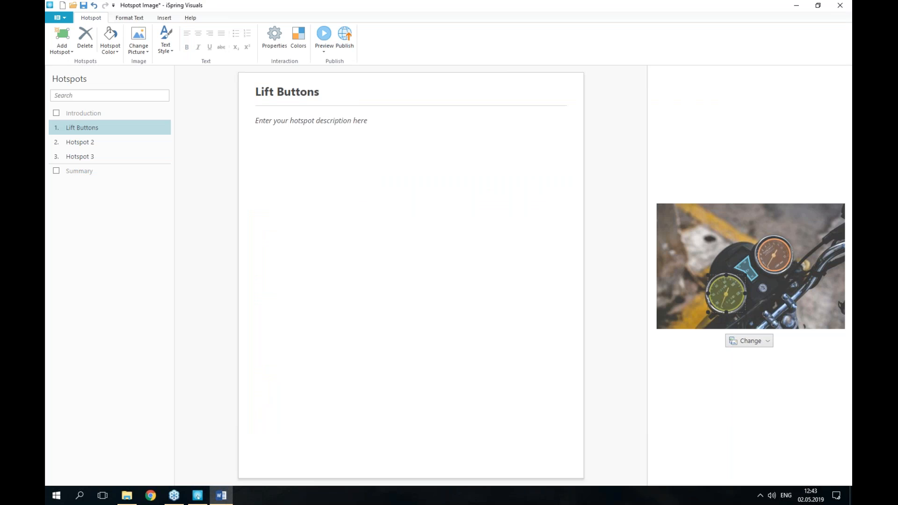
click(360, 141)
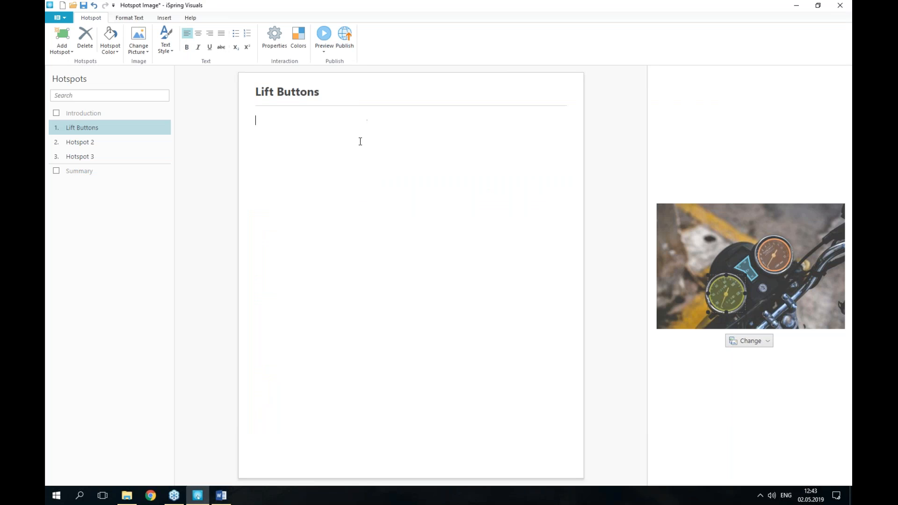
text(Raise the pallet off the floor for transport. Before lifting a load, make sure it is centered on a pallet and stable. You should only lift the load just enough to carry it.)
Rename Hotspot 2 as "Lower Buttons" and insert its three-point description about lowering the pallet, fork position and coming to a complete stop.
key(alt+Tab)
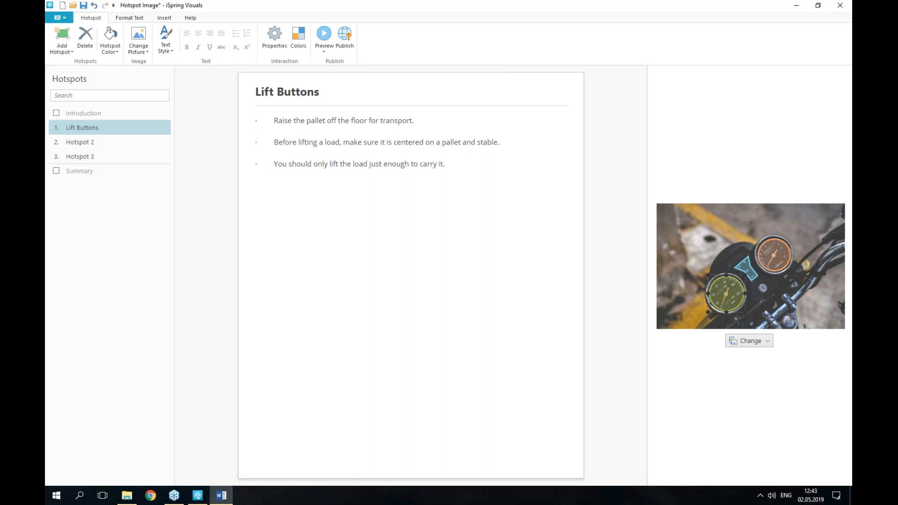
click(127, 142)
drag(353, 91, 236, 94)
text(Lower Buttons)
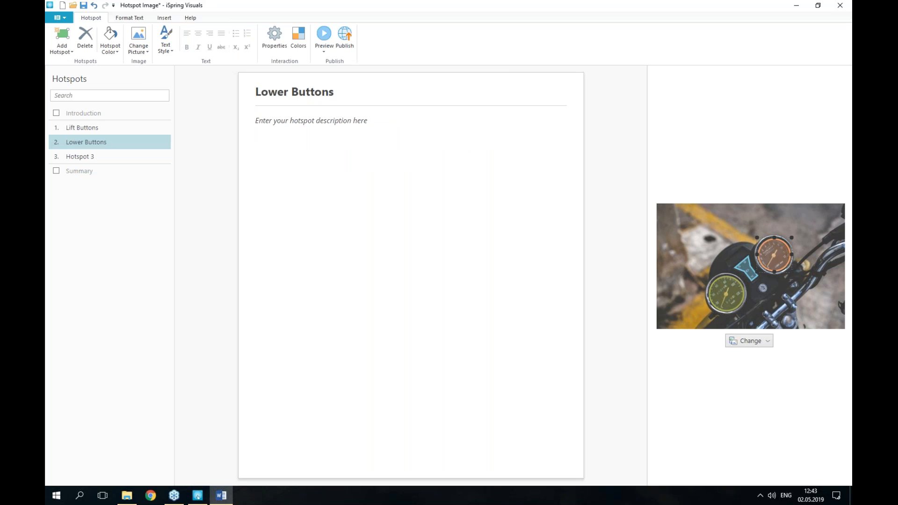
click(391, 163)
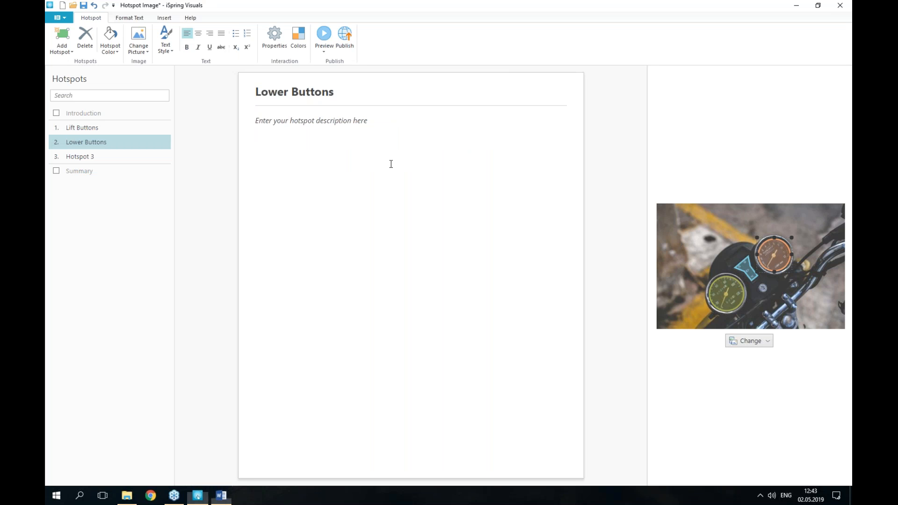
text(Lower the pallet from the raised position to the floor for drop-off. Before using the pallet jack ensure that the forks are set at their lowest position. Before lowering the pallet when placing a load, come to a complete stop.)
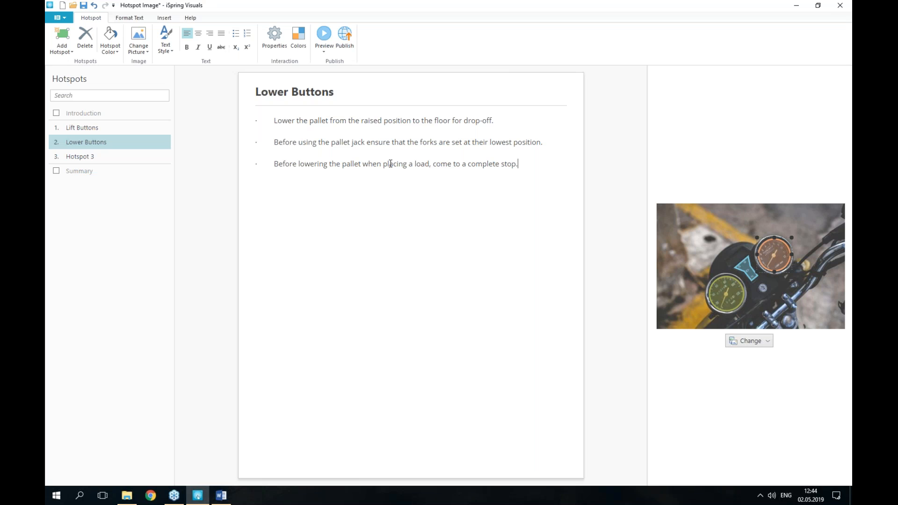
Widen the picture area beside the description and select the Lift Buttons hotspot on the lower gauge.
click(681, 240)
drag(647, 240, 509, 262)
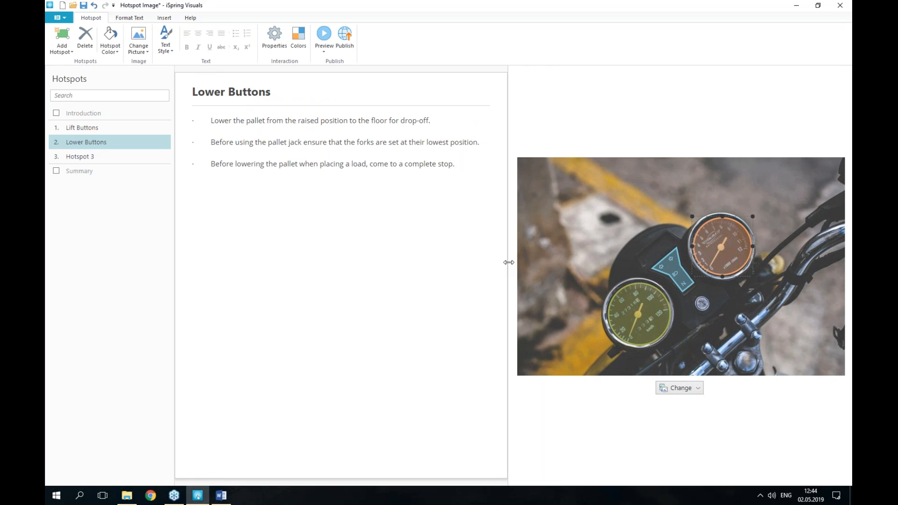
click(647, 298)
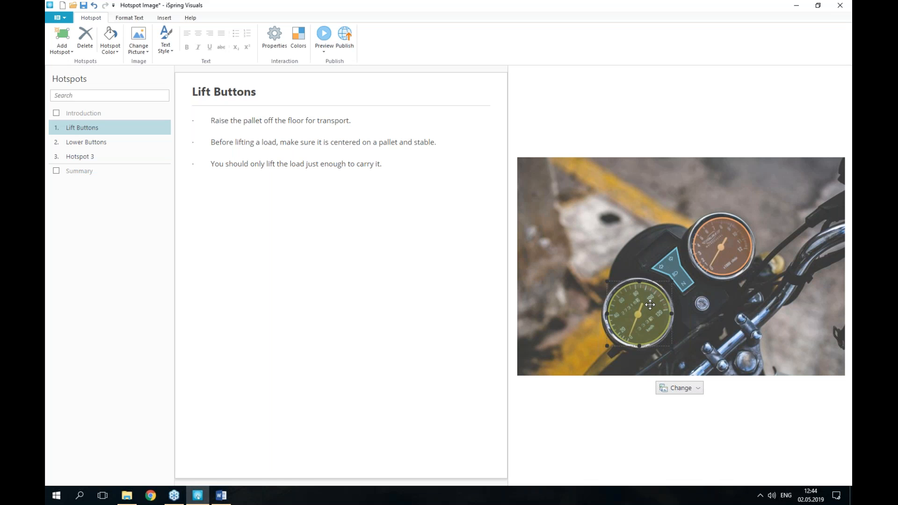
Replace the motorcycle picture with picture2.png from the Pictures folder in Resources > Hotspot.
click(681, 389)
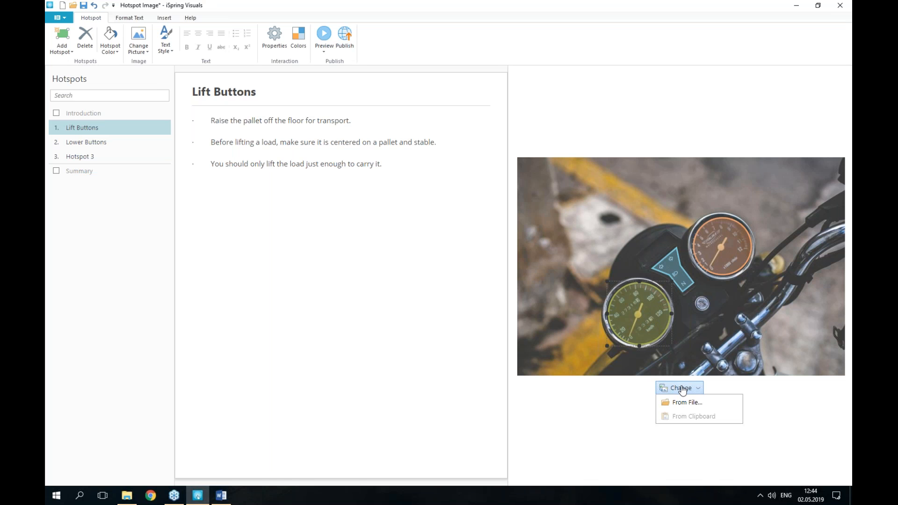
click(684, 402)
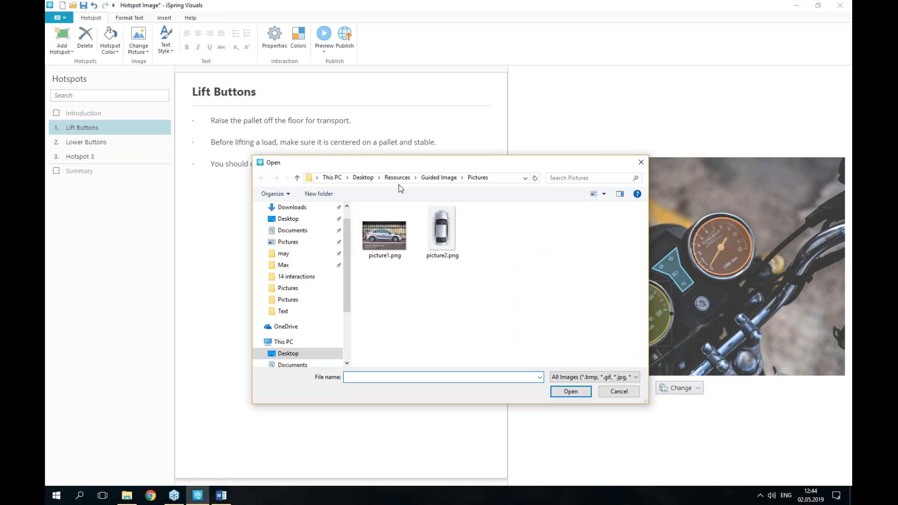
click(397, 178)
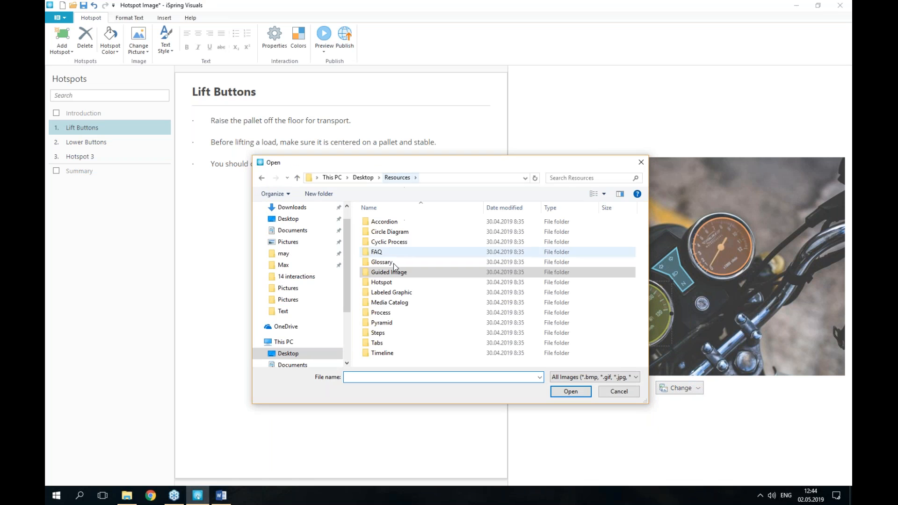
double_click(392, 282)
double_click(389, 221)
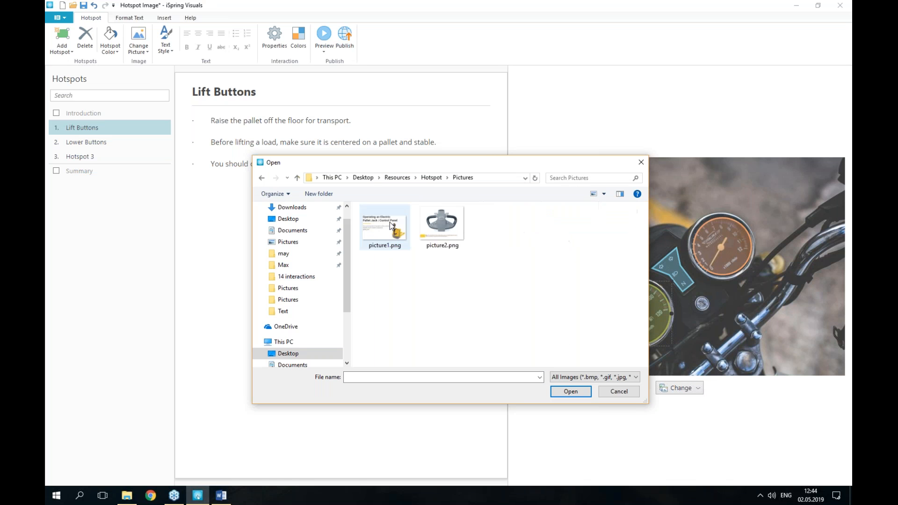
click(444, 234)
double_click(446, 235)
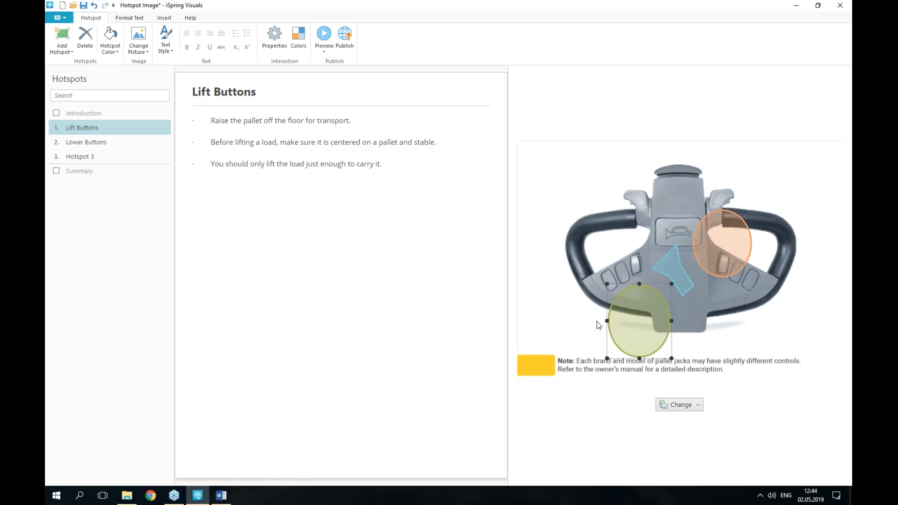
Shrink the Lift Buttons and Lower Buttons hotspots and fit them over the innermost buttons on the handle's left and right sides.
drag(647, 322, 631, 292)
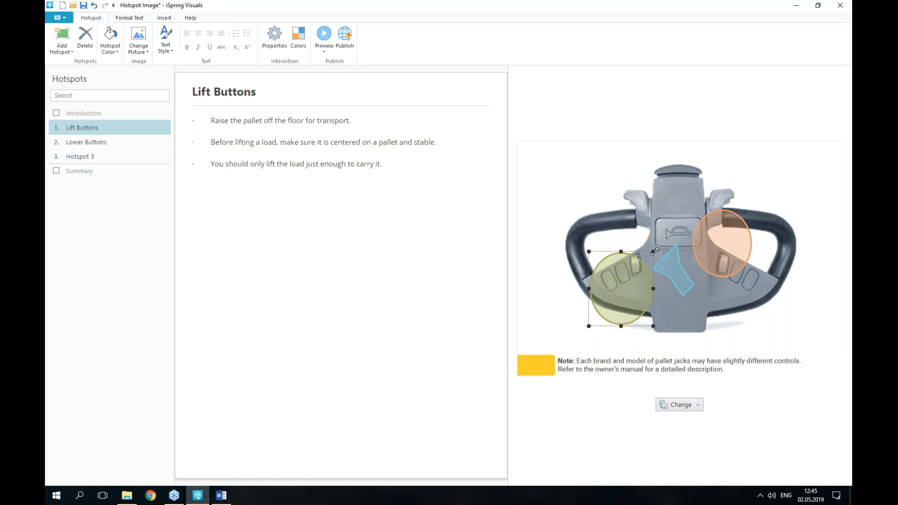
drag(654, 251, 603, 308)
drag(594, 318, 635, 265)
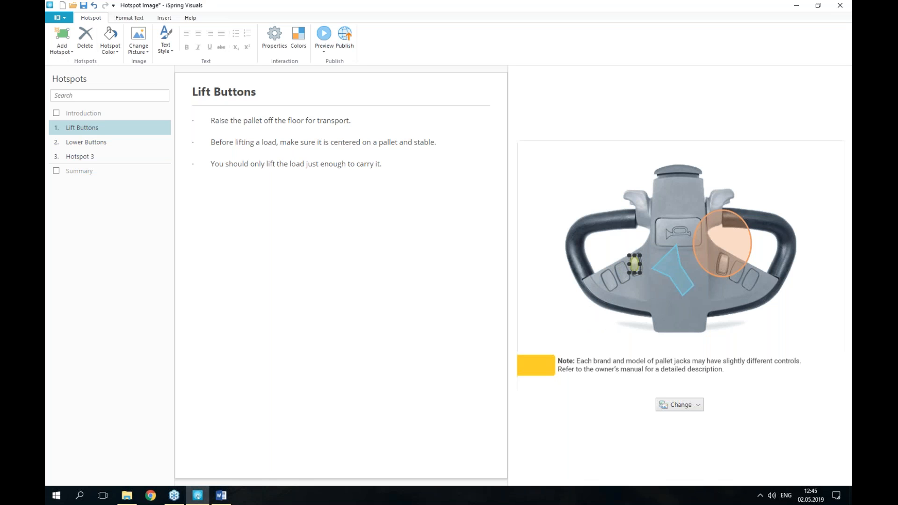
click(737, 252)
drag(752, 208, 723, 264)
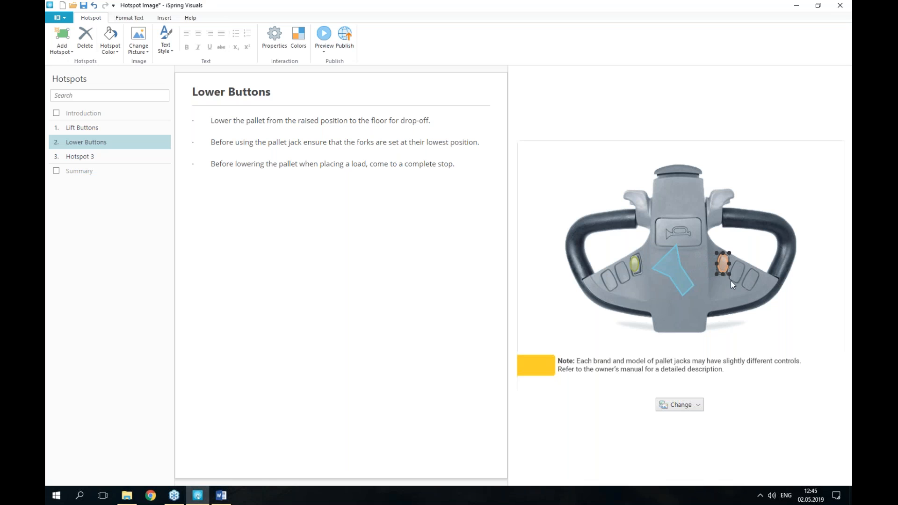
click(57, 38)
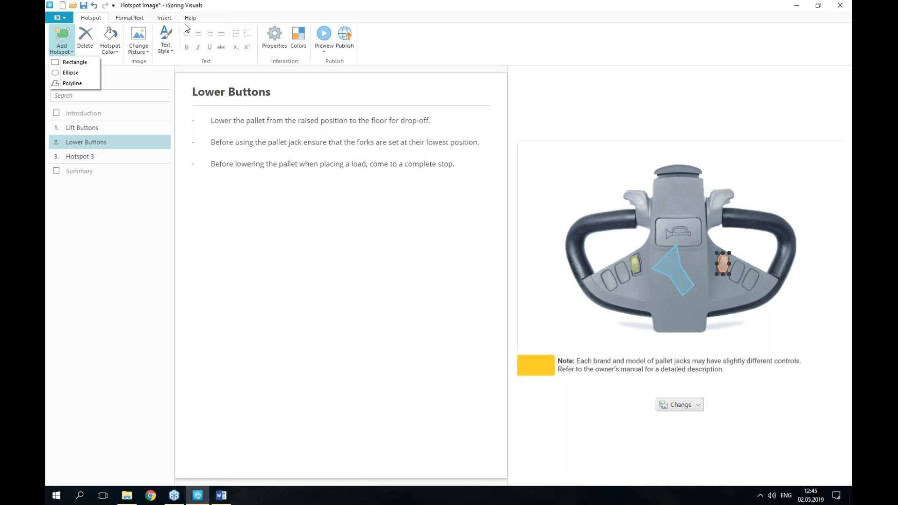
click(125, 134)
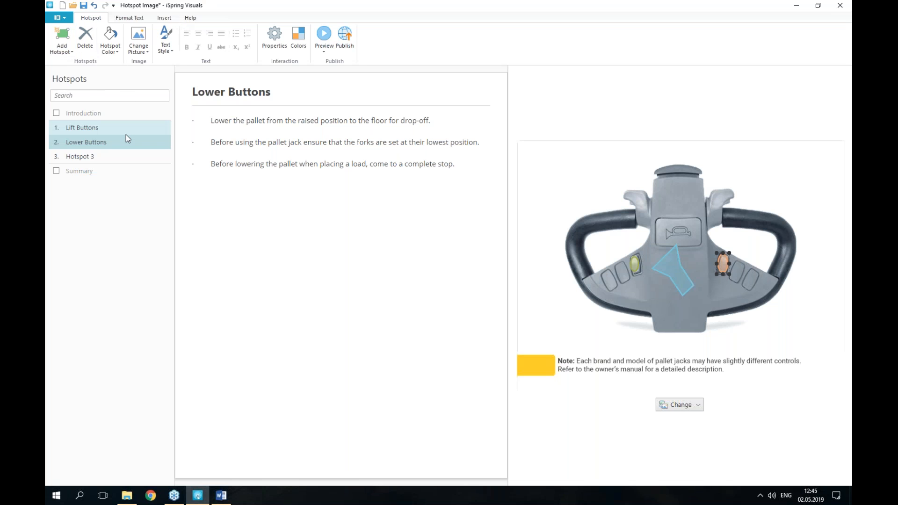
Change the Lift Buttons hotspot's color to a light purple from the theme colors.
click(125, 134)
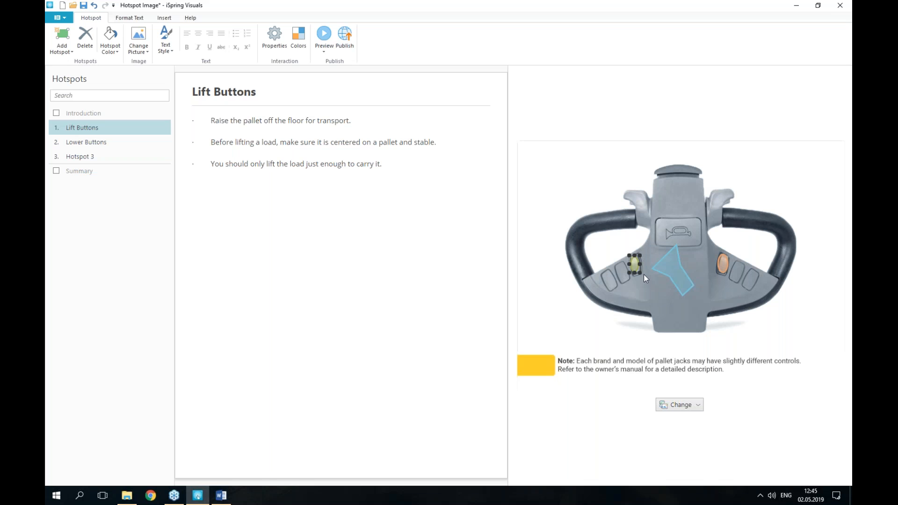
click(78, 133)
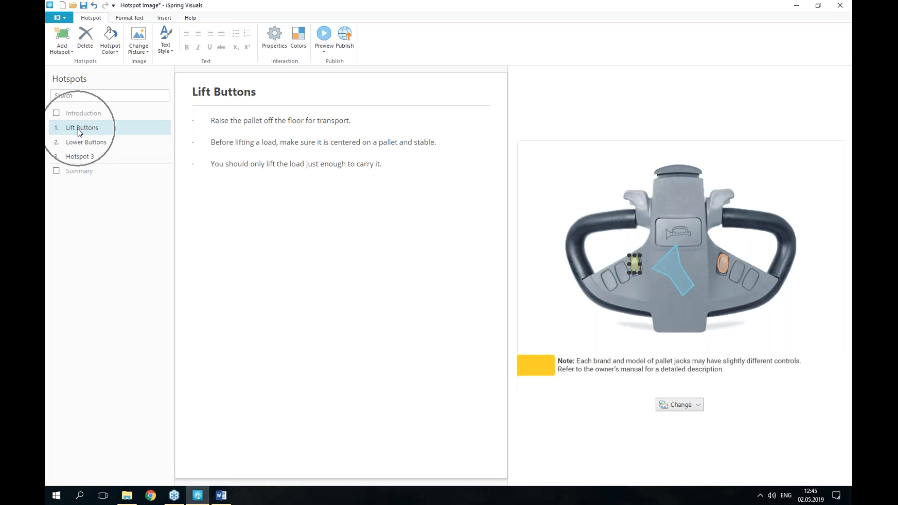
click(110, 48)
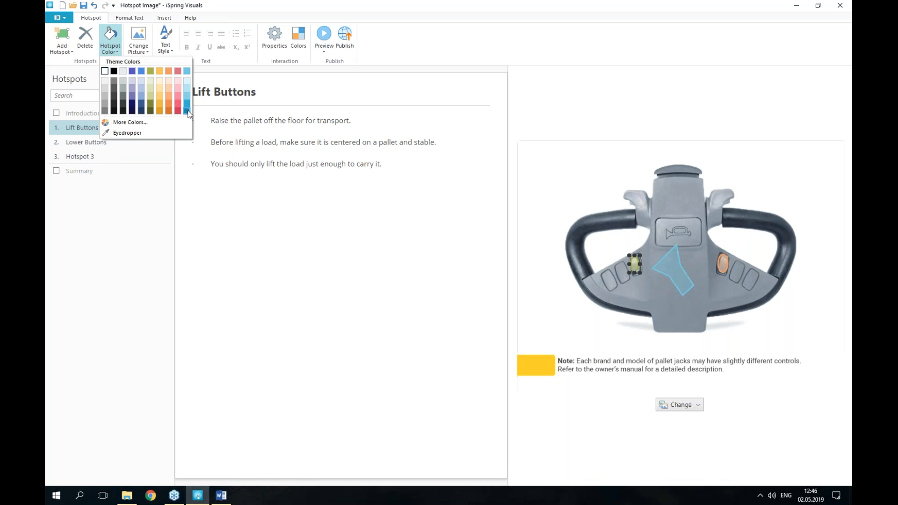
click(133, 89)
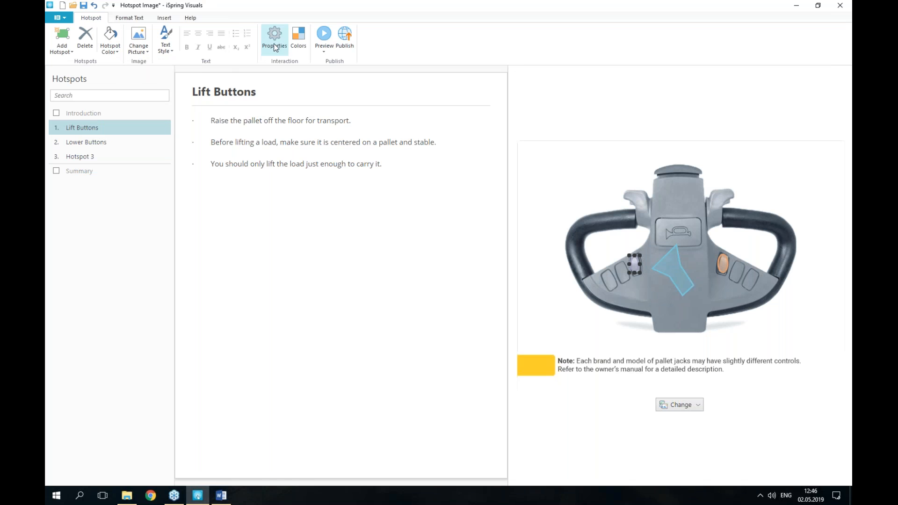
Preview the hotspot interaction, opening the Lift Buttons and Lower Buttons descriptions and paging through to Hotspot 3.
click(328, 38)
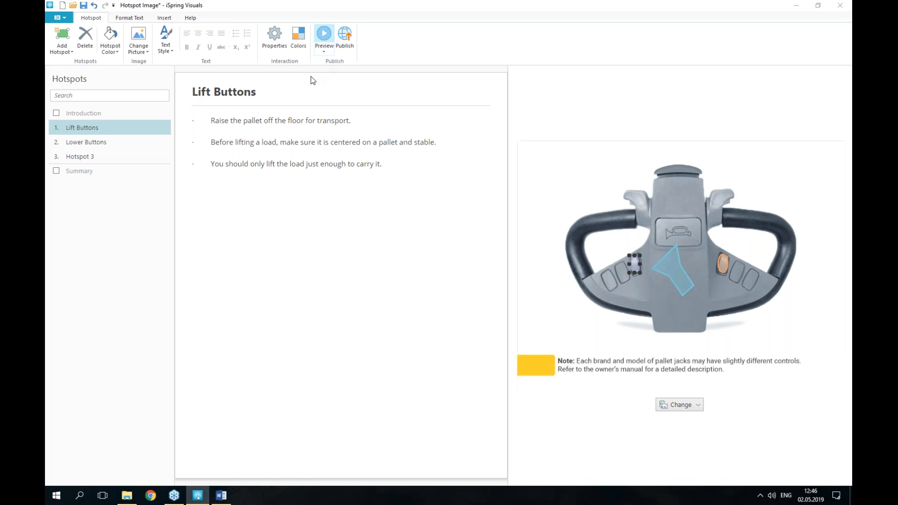
click(324, 36)
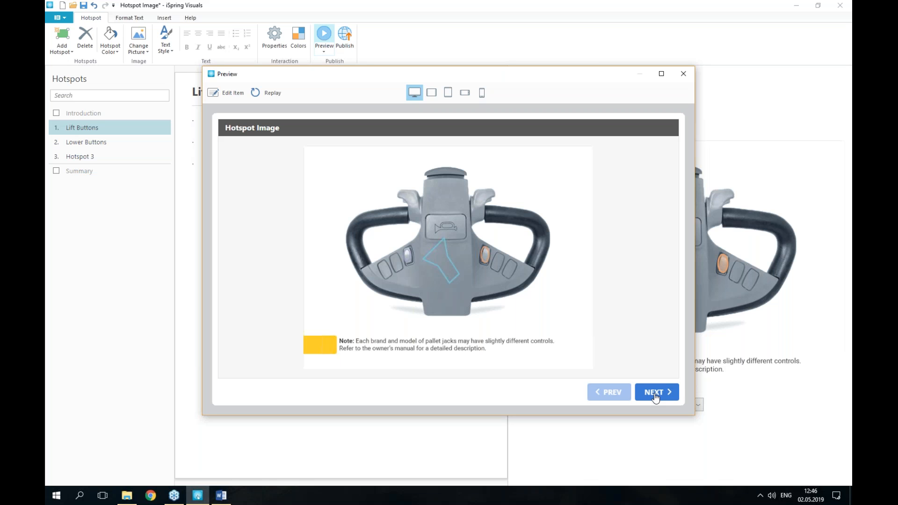
click(407, 261)
scroll(478, 245, down, 1)
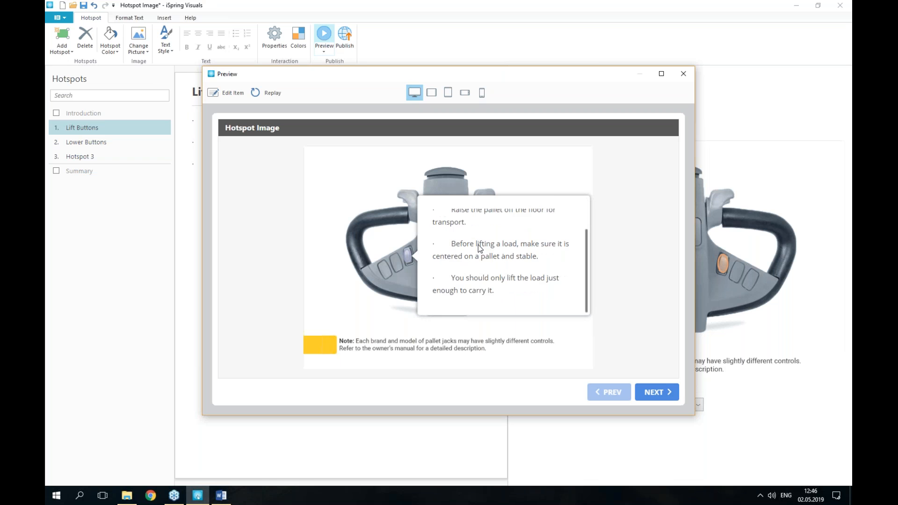
scroll(478, 245, up, 1)
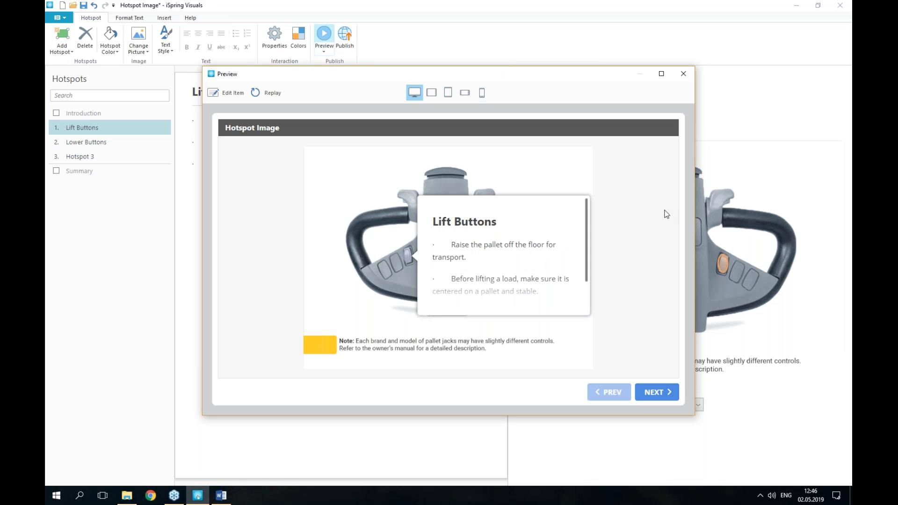
click(666, 214)
click(487, 257)
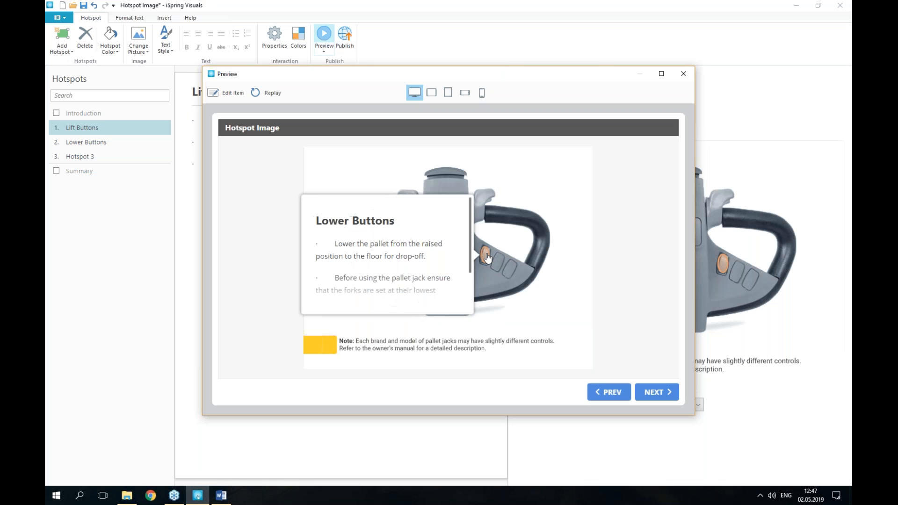
click(638, 232)
click(617, 392)
click(654, 393)
click(653, 393)
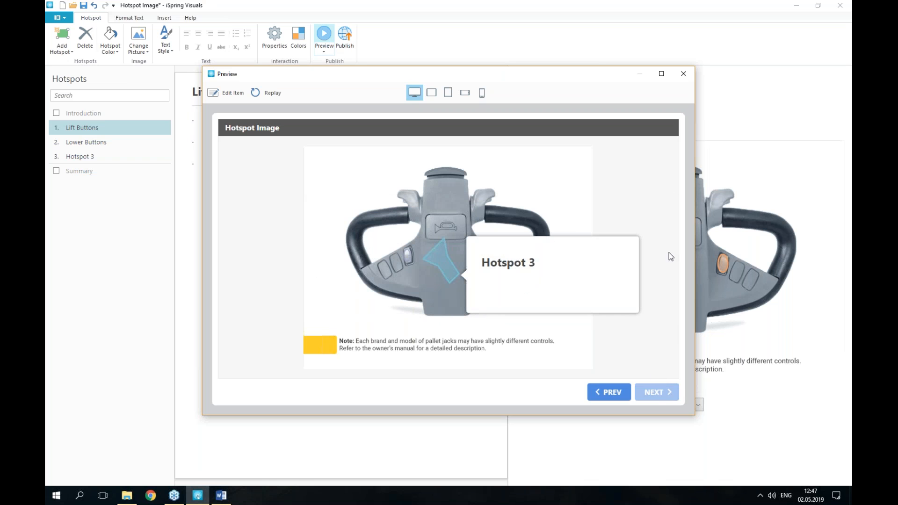
click(684, 76)
Save the hotspot interaction as Hotspot Image.
click(58, 18)
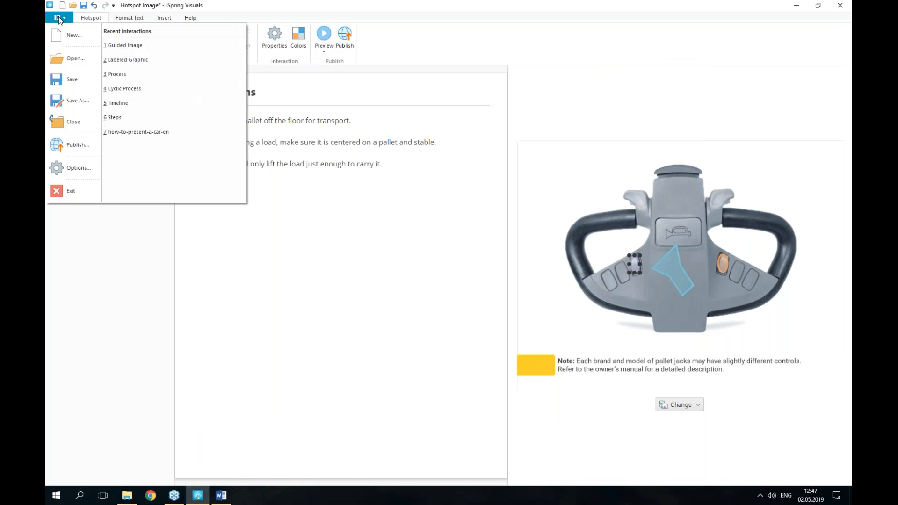
click(74, 81)
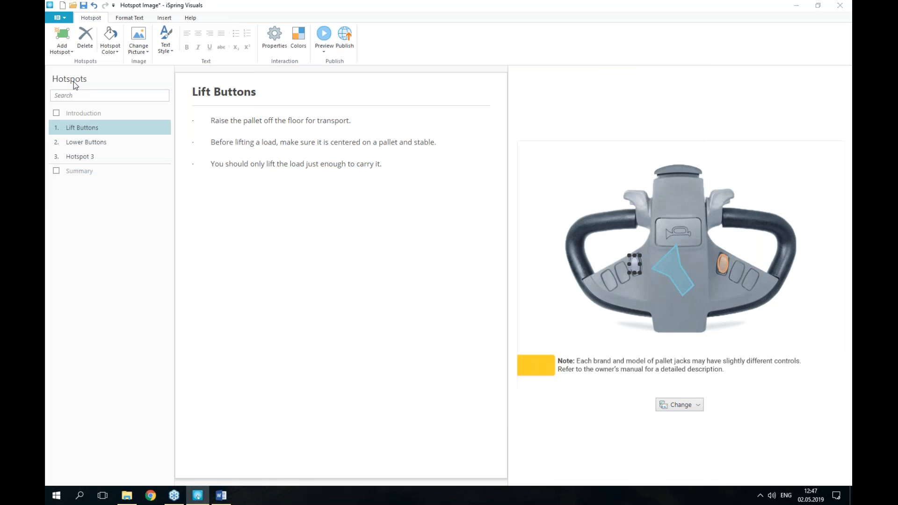
click(570, 392)
Create a new Circle Diagram interaction from the Hierarchy group of interaction types.
click(60, 18)
click(73, 37)
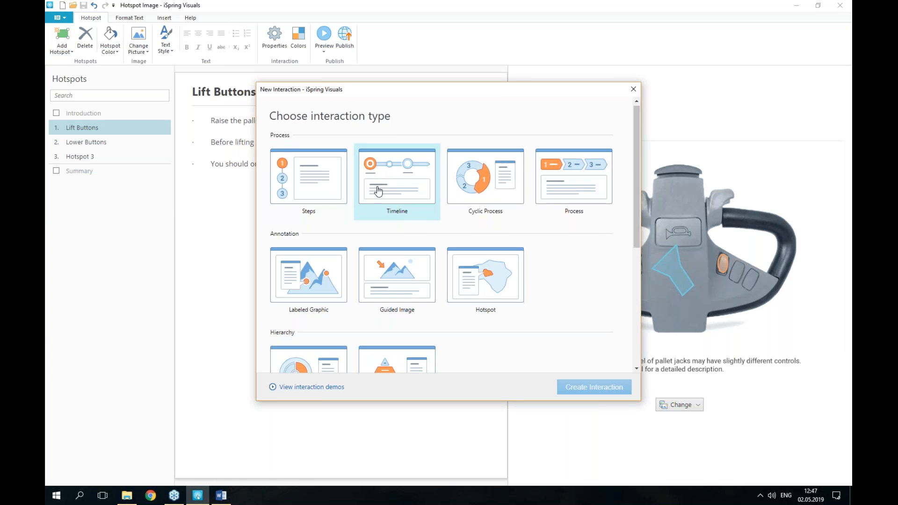
scroll(379, 191, down, 5)
scroll(516, 176, up, 1)
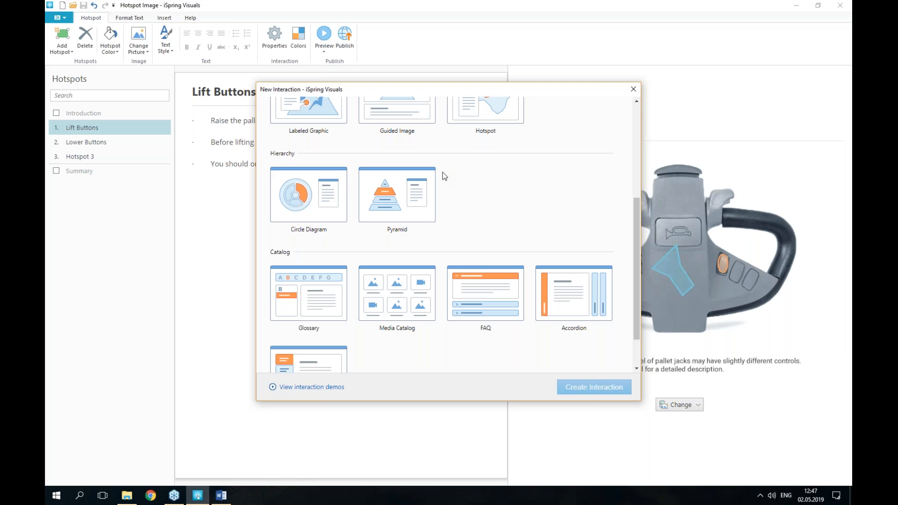
click(303, 194)
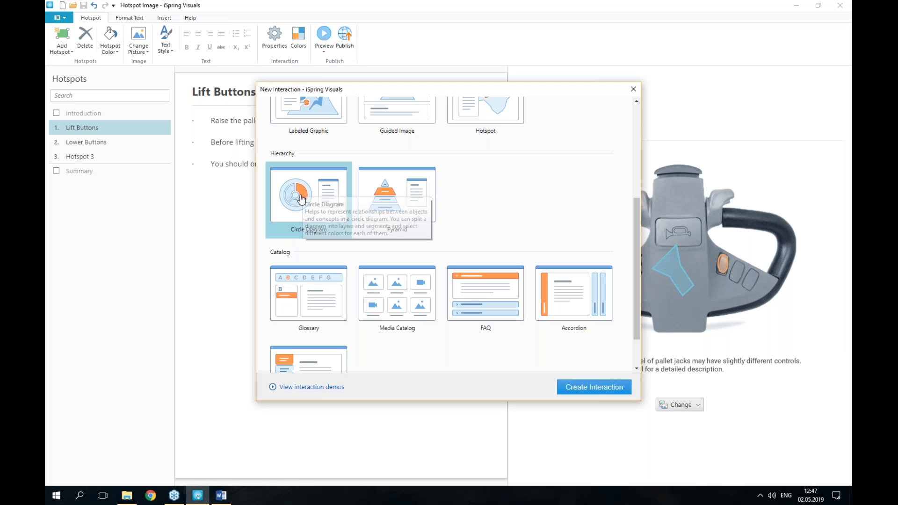
click(607, 389)
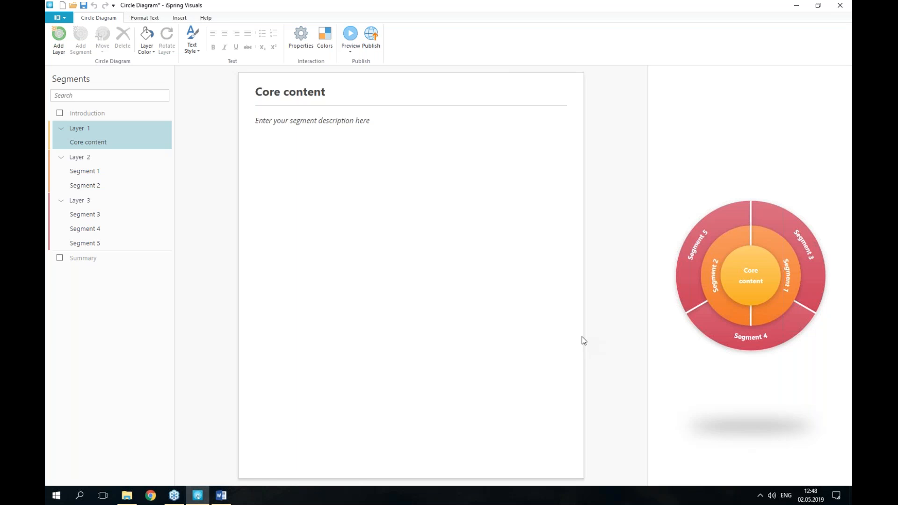
Switch to File Explorer and open Text.docx from the Text folder in Resources > Circle Diagram.
click(127, 175)
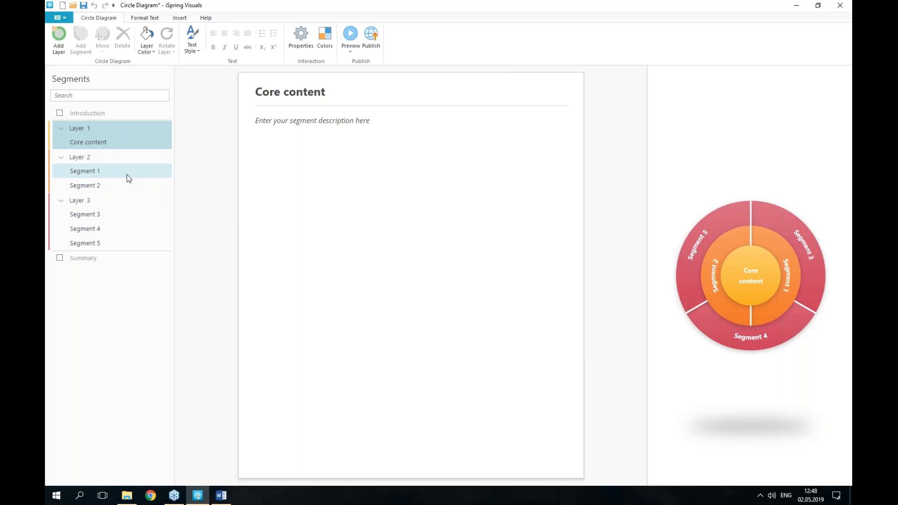
click(128, 175)
click(126, 497)
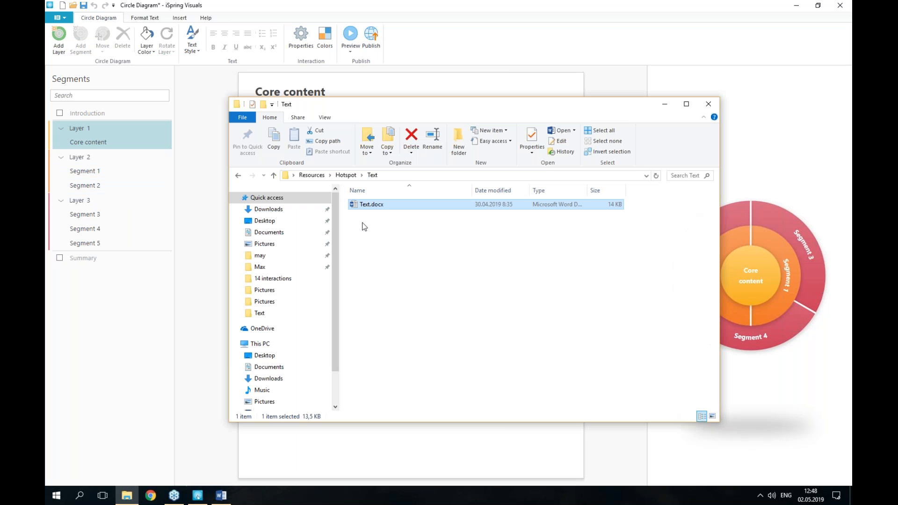
click(319, 178)
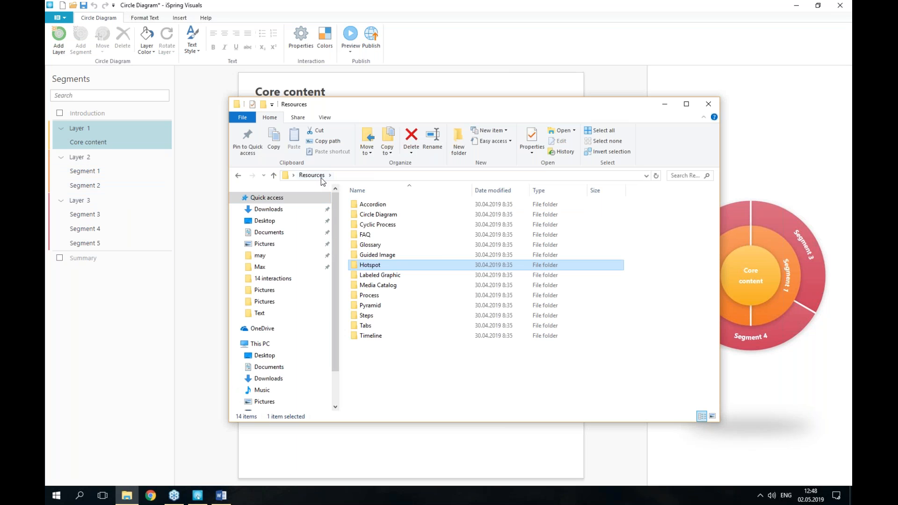
double_click(397, 217)
double_click(397, 216)
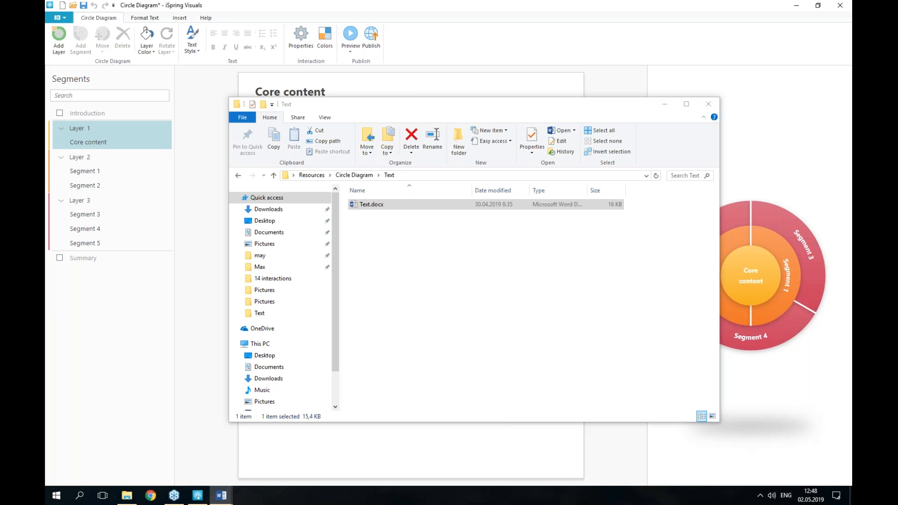
click(707, 29)
Rename the Core content segment to Brand Essence and fill its description with the Word text beginning "What is the brand's core idea?".
click(361, 89)
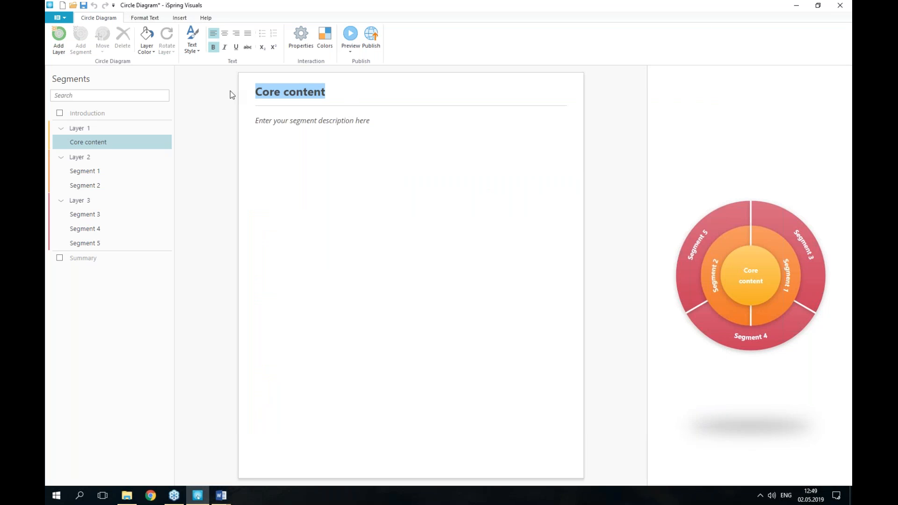
text(Brand Essence)
key(alt+Tab)
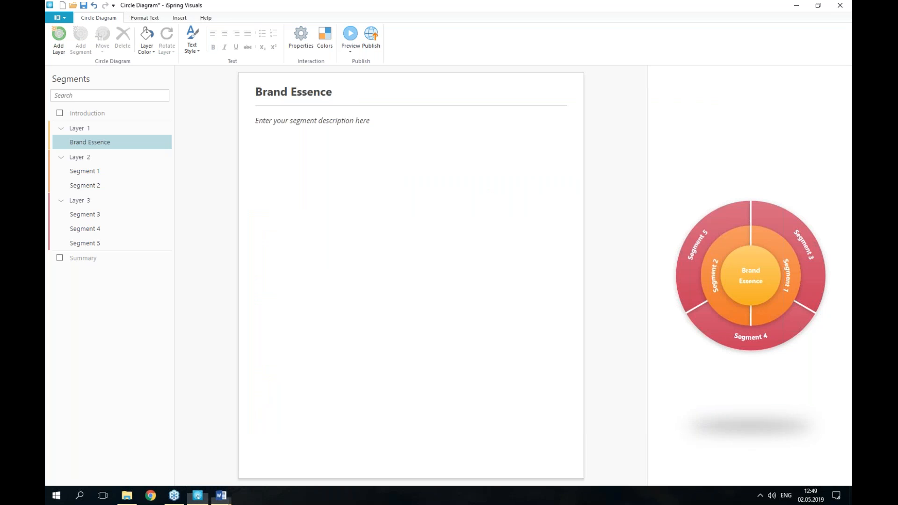
click(393, 150)
text(What is the brand’s core idea?  If you highlight the most important things among all the attributes, benefits, values, and characteristics, you’ll get the core idea of the brand (sometimes it’s called the brand mantra). Usually the essence of the brand consists of no more than five words. Example: The essence of the Ritz Carlton brand of hotel chains: "Ladies and gentlemen serve ladies and gentlemen.")
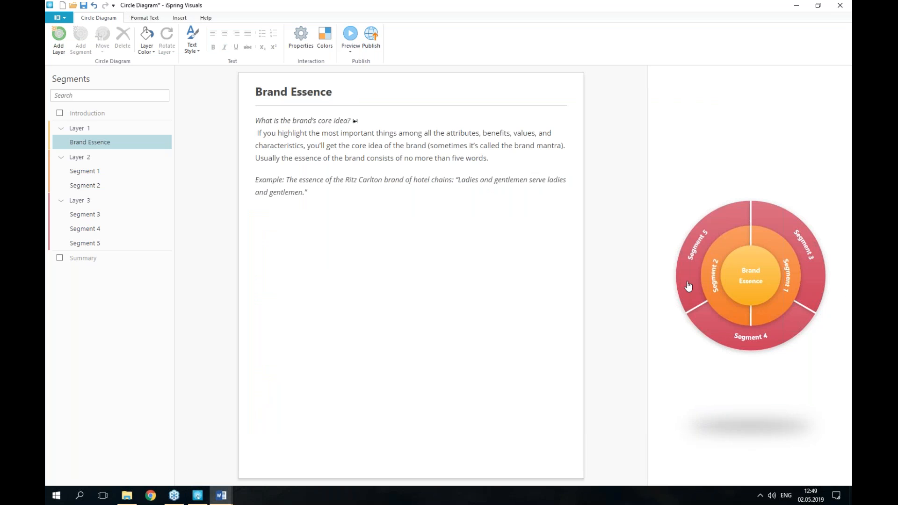
Rename Segment 1 to Personality and insert the Word description beginning "If the brand was a person, what would it be like?".
click(105, 169)
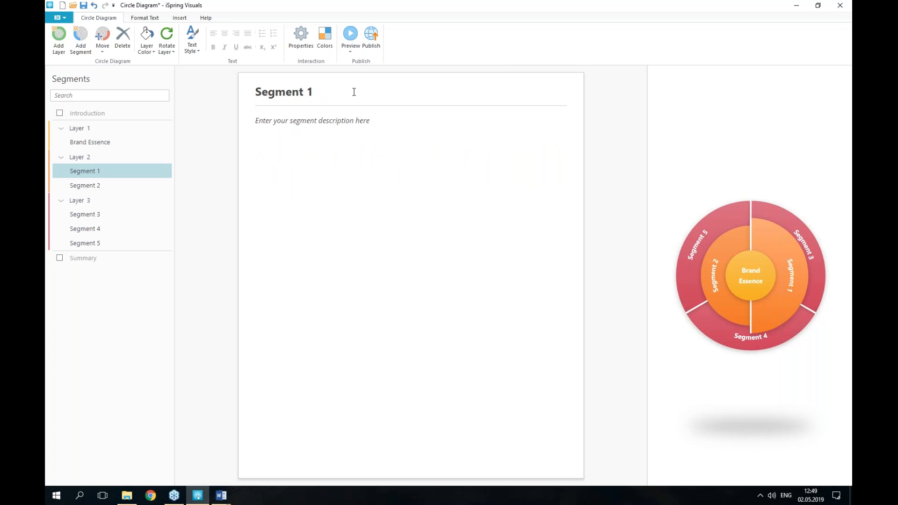
drag(354, 92, 220, 92)
text(Personality)
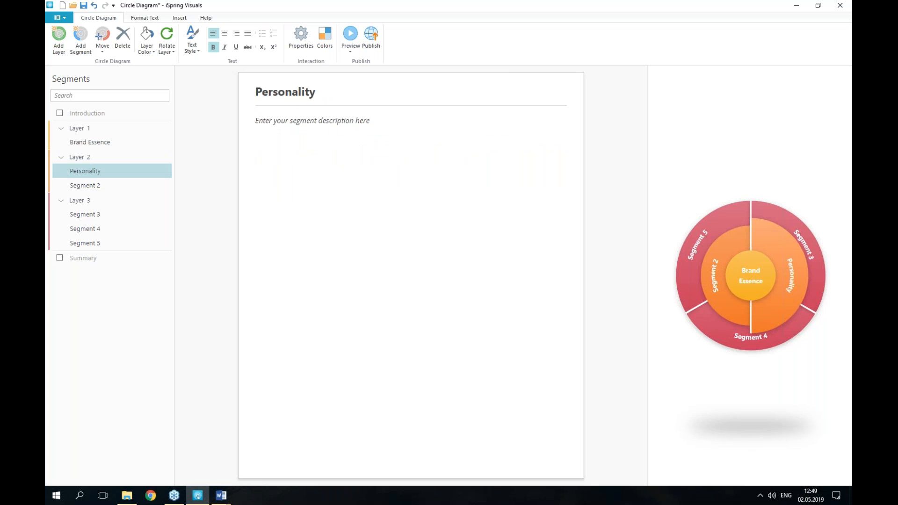
click(221, 495)
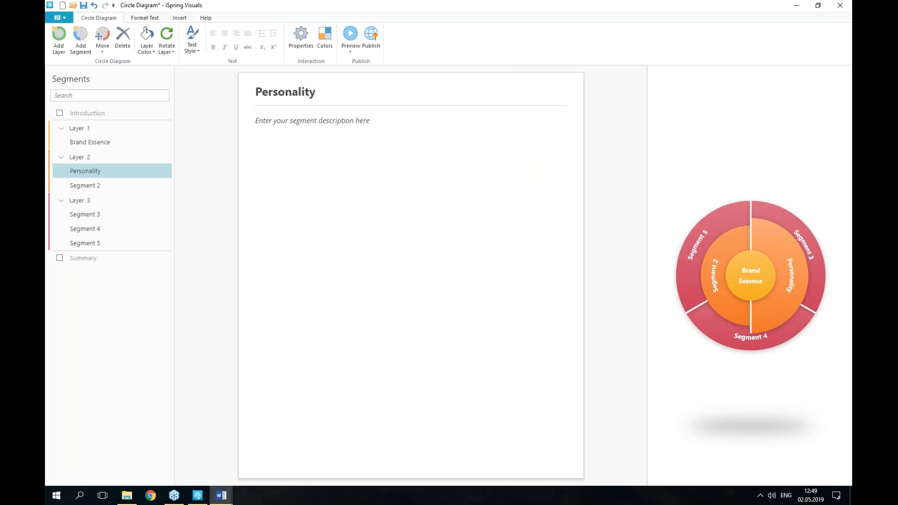
click(351, 132)
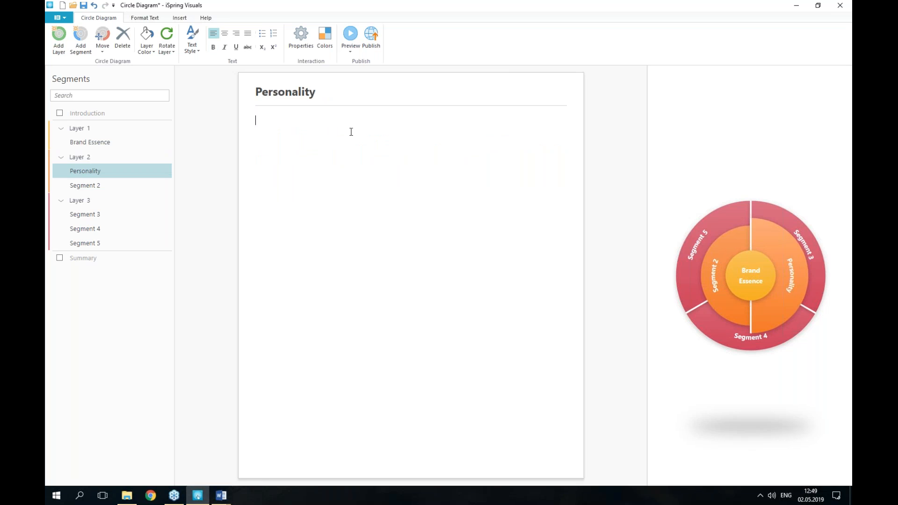
text(If the brand was a person, what would it be like?  Just like a person, your company’s brand has unique features: age, style, character, and hobbies. A set of such features enables creating a brand image, and helps to make it unique and differentiate itself from competitors. Example: The Coca-Cola brand can be described as a young, fun, and sociable person; it’s a leader, who promotes the American way of life, and who is fun to hang out with.)
Rename Segment 2 to Values and insert the Word description beginning "What emotions does a client feel when contacting the brand?".
key(alt+Tab)
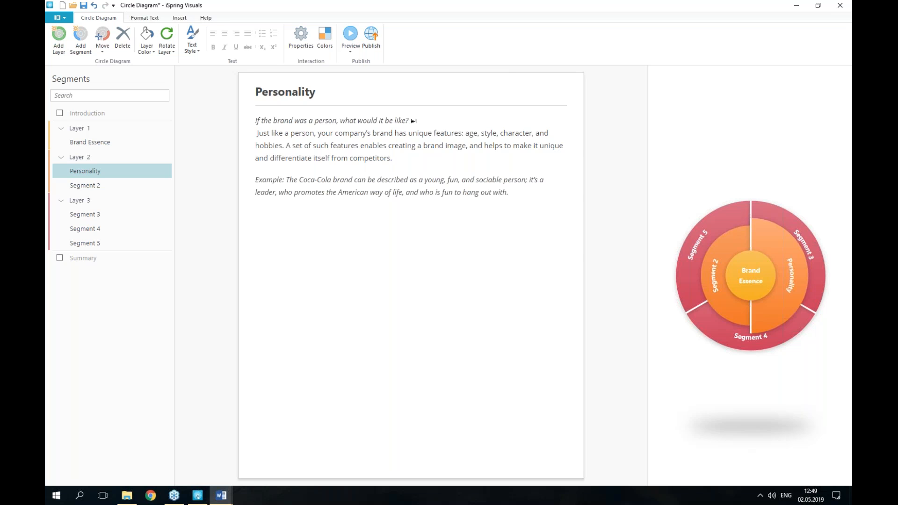
click(100, 184)
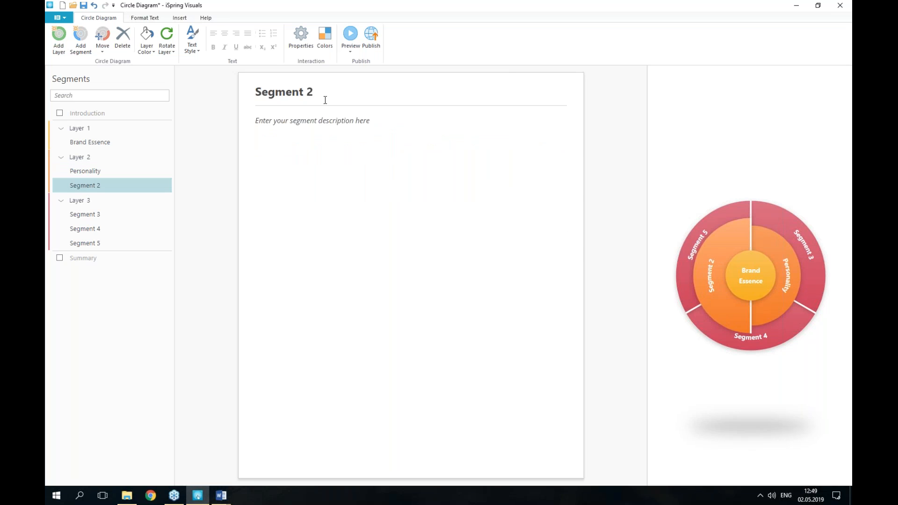
drag(226, 108, 257, 91)
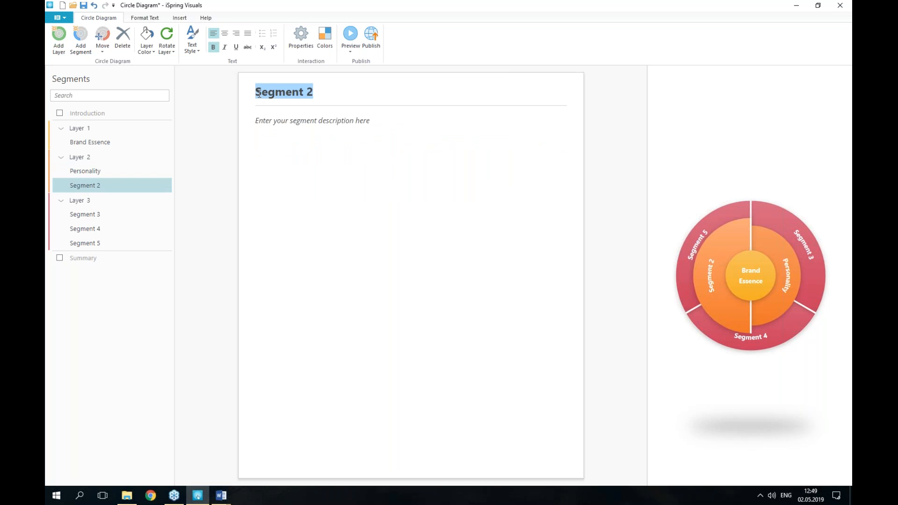
text(Values)
key(alt+Tab)
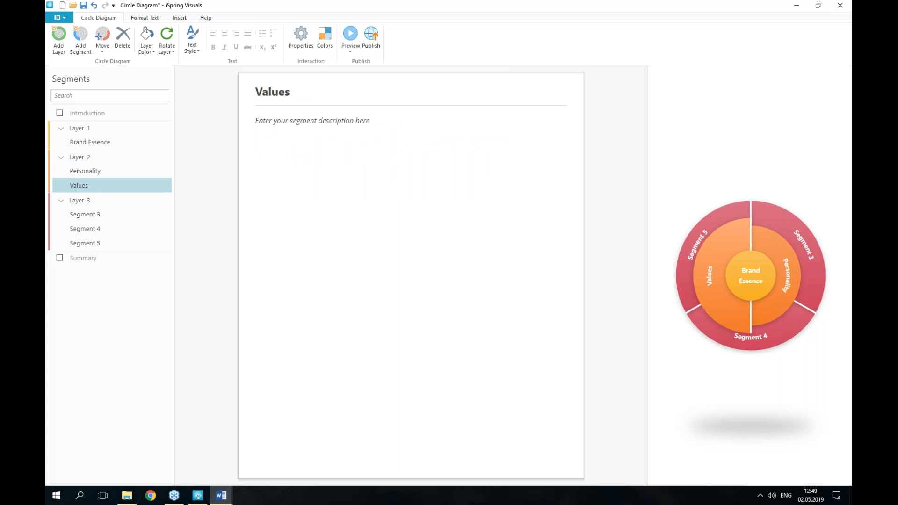
click(321, 134)
text(What emotions does a client feel when contacting the brand?  Value is a subjective thing. It depends not only on the unique features of a product, but the emotions and vision of a client. Therefore, it’s important to focus on the target audience of the product — then you’ll be able to articulate the most relevant and client-focused values. Example: Crocs produces bright colored rubber shoes in a unique shape. The values of the brand — originality and fun.)
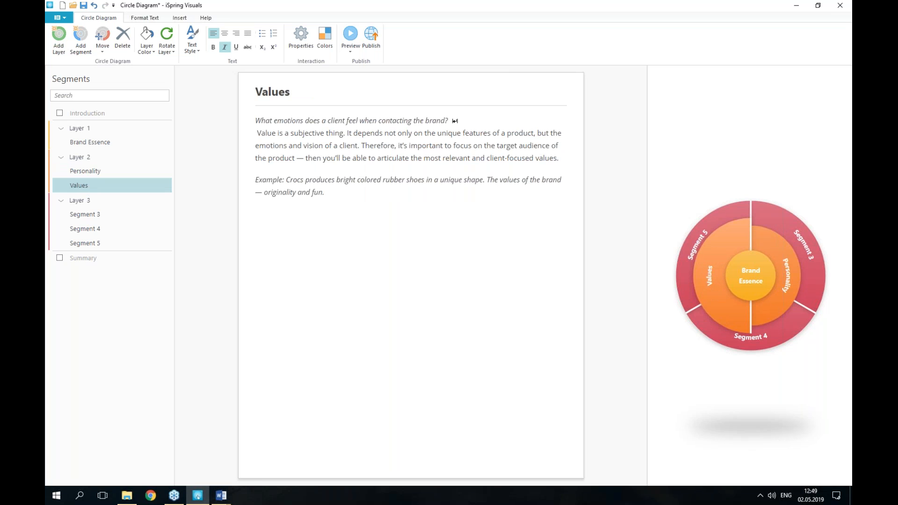
Rename Segment 3 to Benefits and insert the Word description beginning "What advantages does the brand give to clients?".
key(alt+Tab)
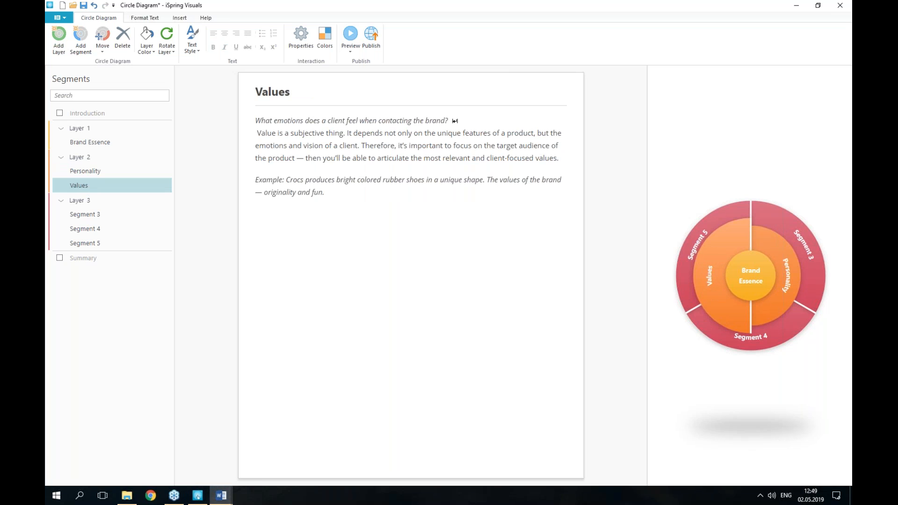
click(114, 214)
drag(315, 92, 248, 94)
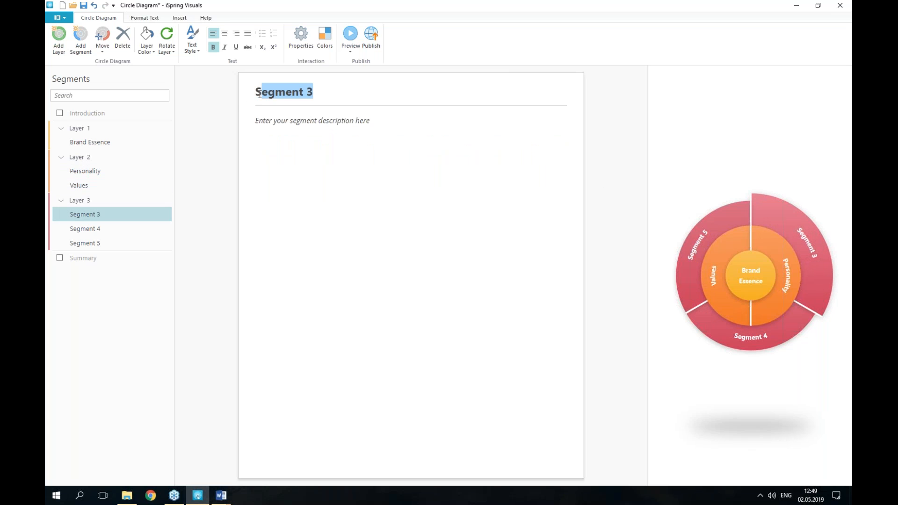
text(Benefits)
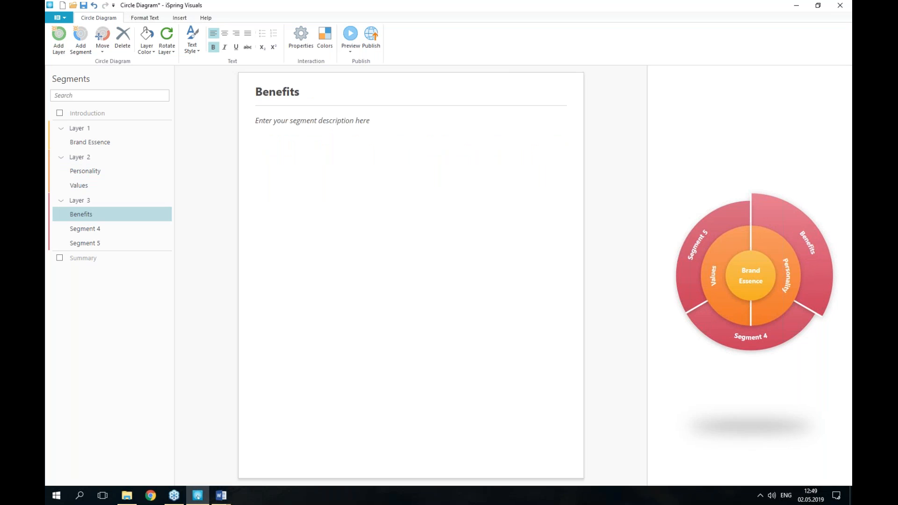
key(alt+Tab)
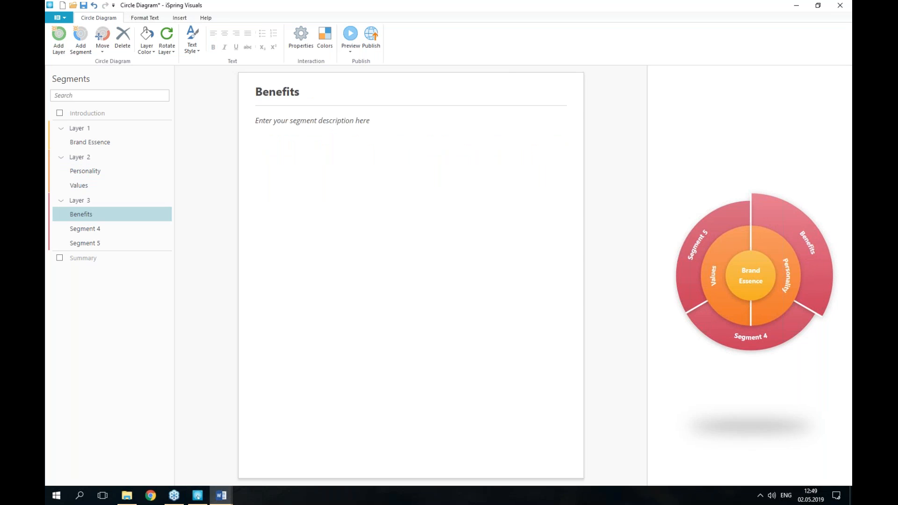
click(294, 134)
text(What advantages does the brand give to clients?  The attributes of the brand work towards meeting clients’ specific needs. For example, roadholding (attribute) means safety and comfort (benefits) for the clients. Types of benefits: ·	Functional. A powerful engine gives the driver an advantage at overtaking. ·	Emotional. High-quality Italian shoes indicate a person’s status and well-being. Social. Yummy dessert makes one feel better. Example:  Starbucks coffee meets not only the functional needs of its clients: to wake up, get energized, and quench their thirst. It also brings some social and emotional benefits: getting your own personalized coffee in a well-known coffee shop, and enjoying different flavors.)
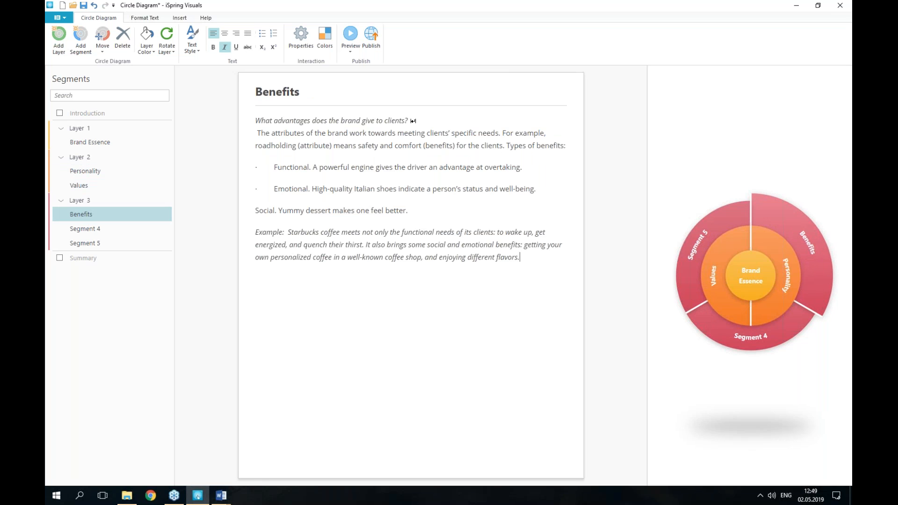
Rename Segment 4 to Attributes and insert the Word description beginning "What is the brand like?".
key(alt+Tab)
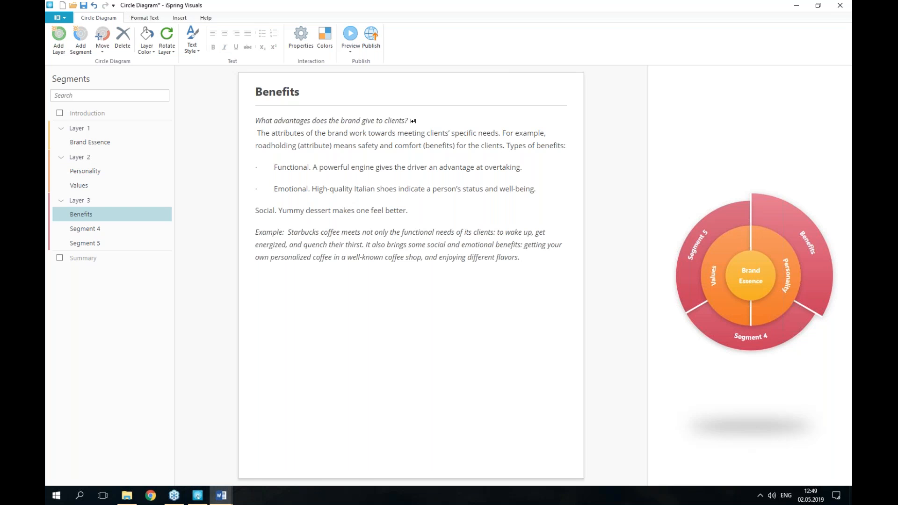
click(120, 230)
drag(313, 92, 247, 96)
text(Attributes)
key(alt+Tab)
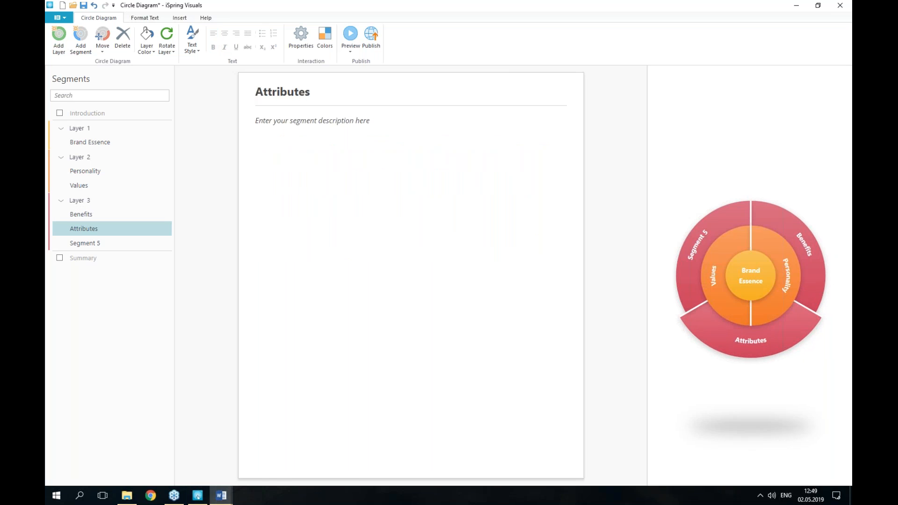
click(323, 164)
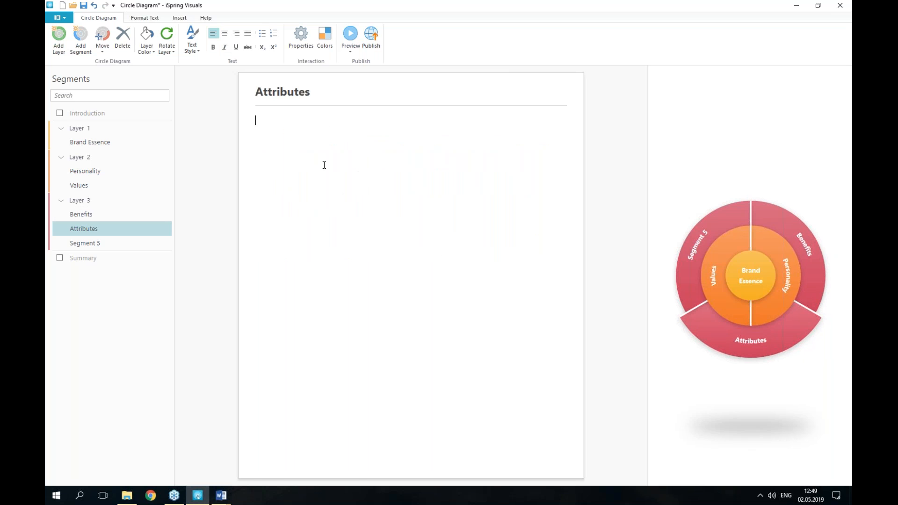
text(What is the brand like?  Brand attributes are a set of features that identify the physical and functional capabilities of the brand: its design, style, packaging, smell, taste, color, location, and price category. Example: The attributes of BMW: German, masculine, premium, expensive, powerful, roadholding, production traditions.)
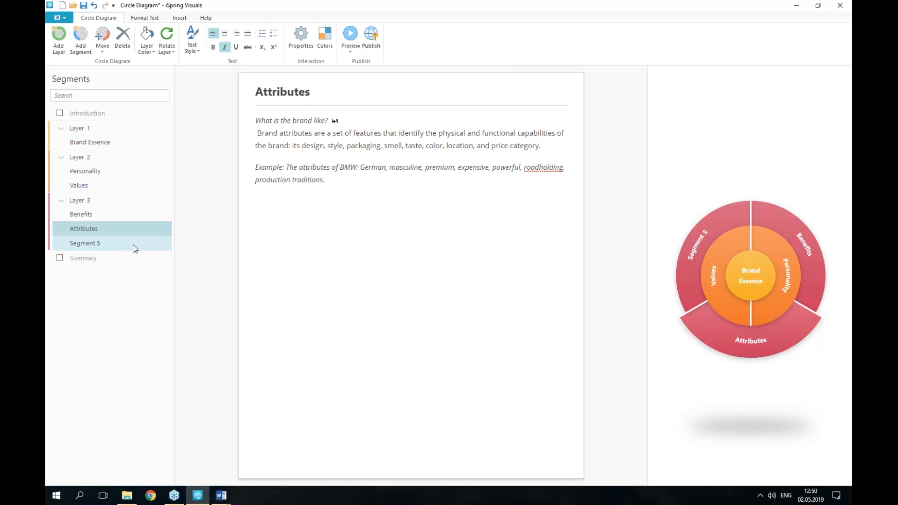
Delete Segment 5 from Layer 3 and recolor Layer 1 with the green from the recent colors.
click(72, 248)
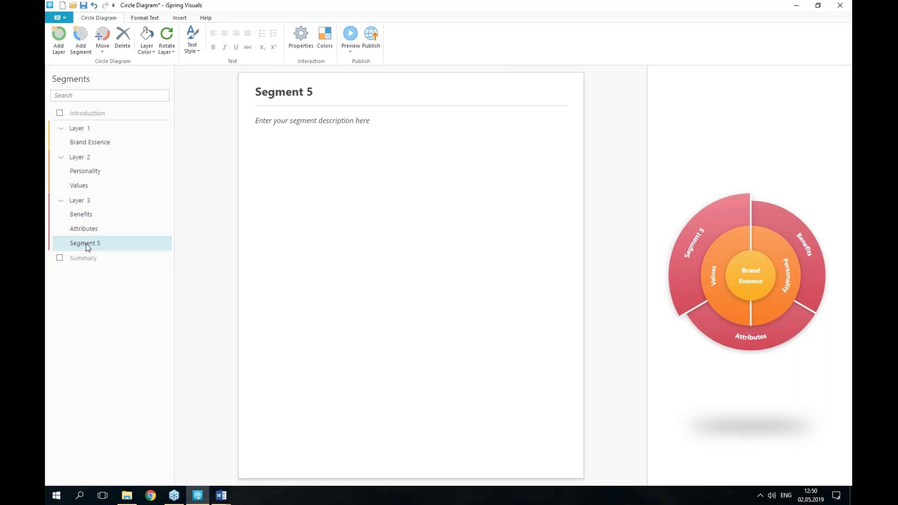
click(125, 45)
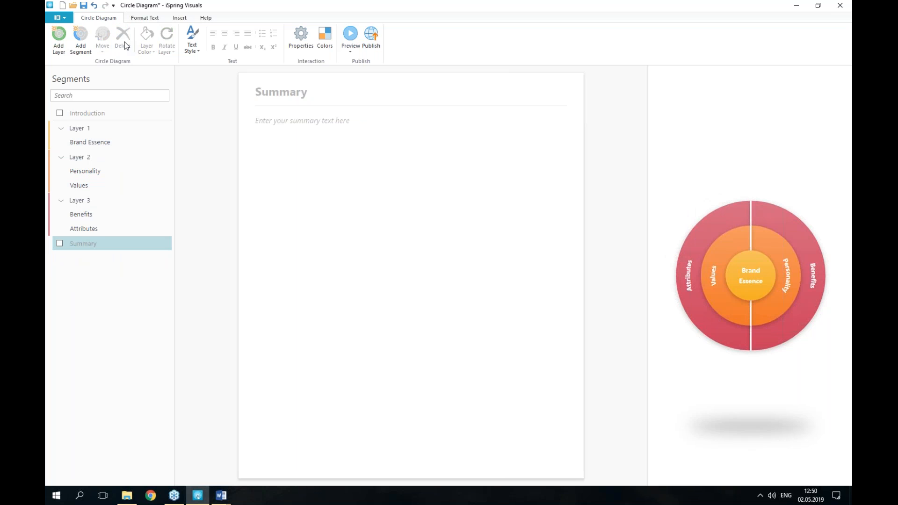
click(127, 127)
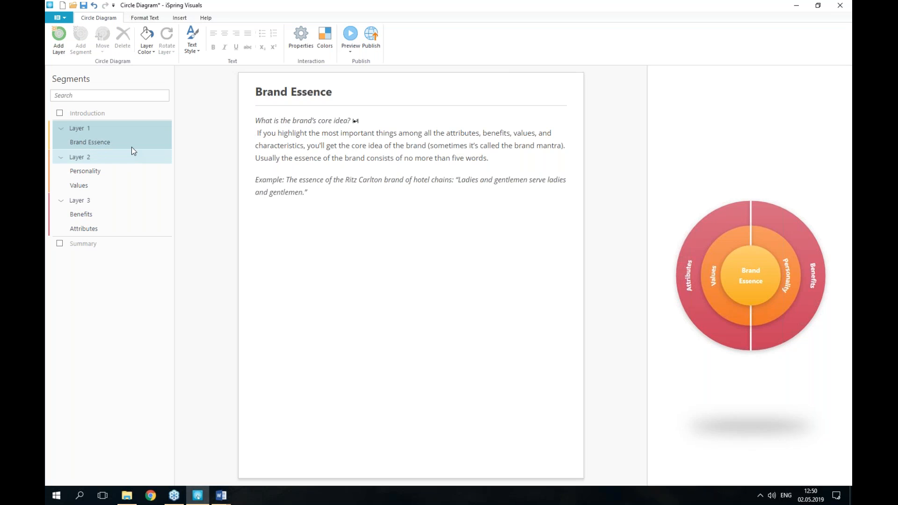
click(131, 145)
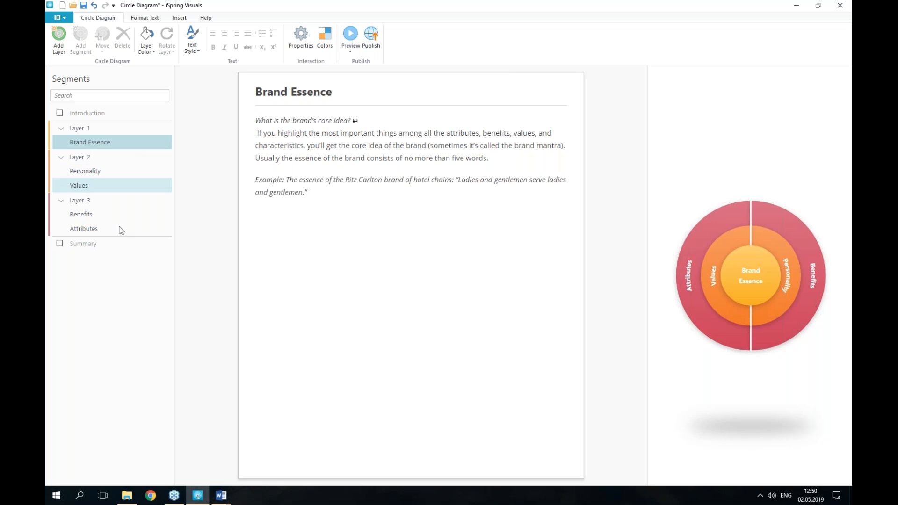
click(148, 49)
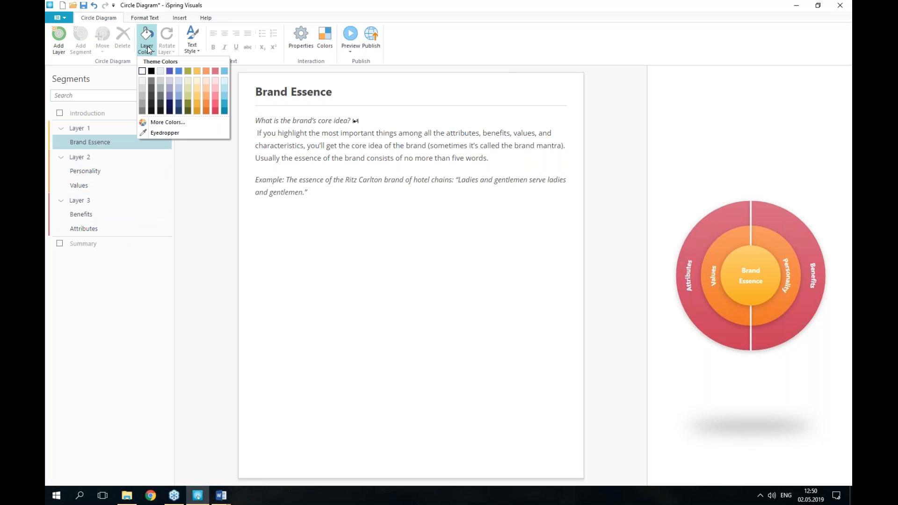
click(180, 126)
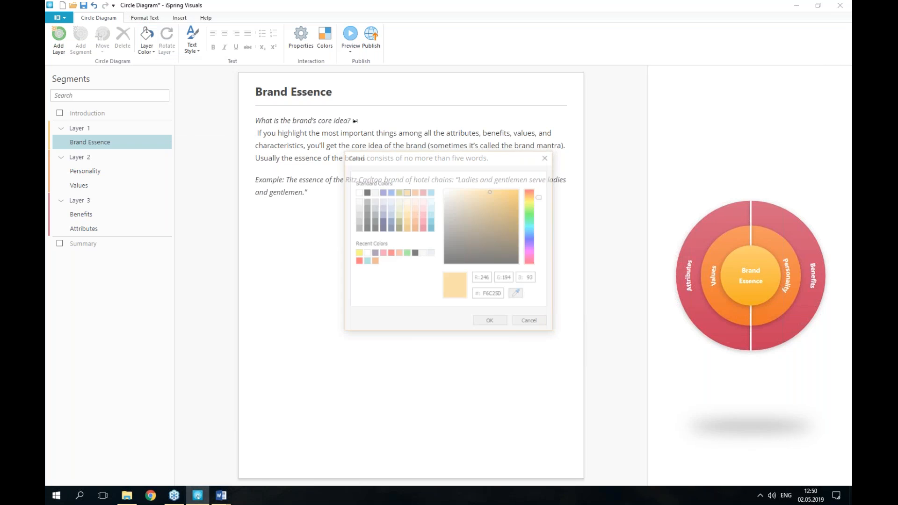
click(406, 253)
click(490, 322)
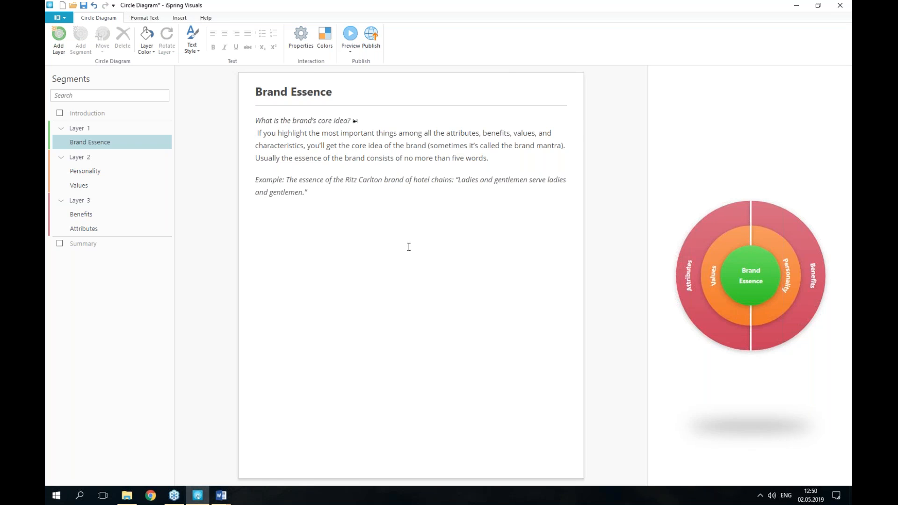
Set the diagram position to Left in the interaction properties.
click(306, 46)
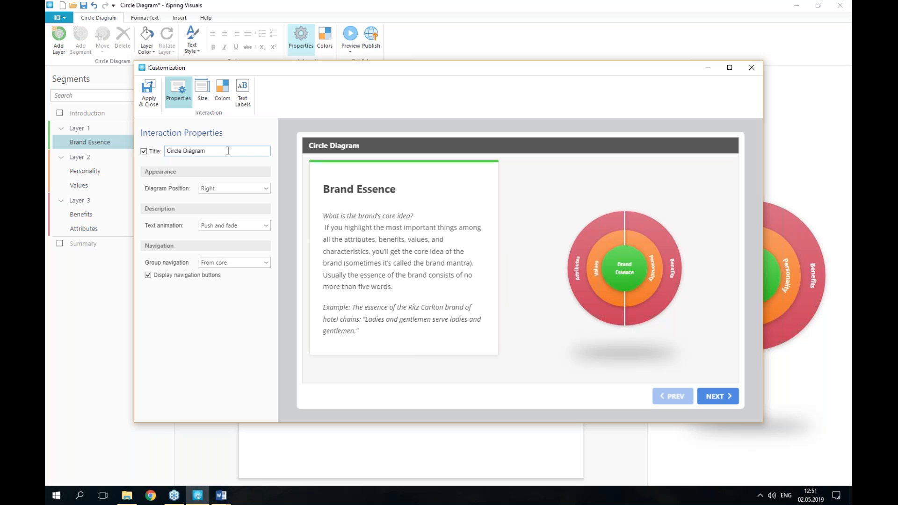
click(221, 188)
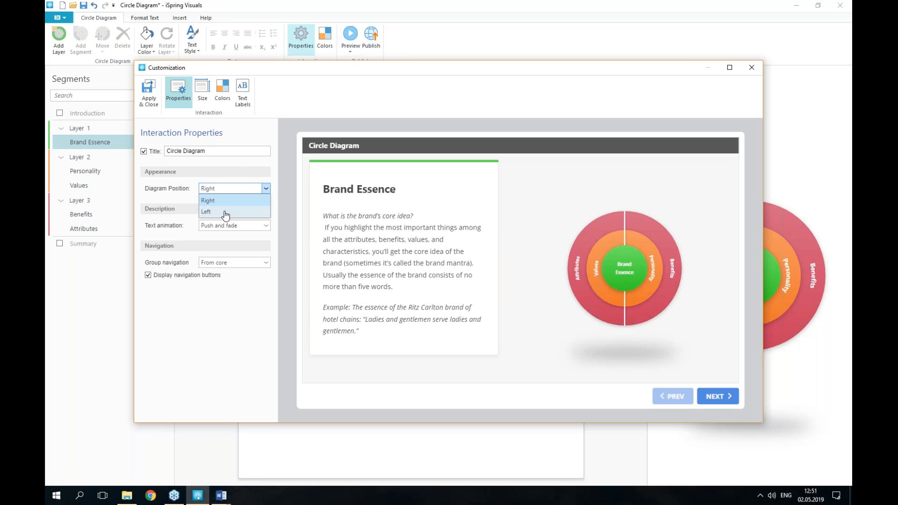
click(223, 211)
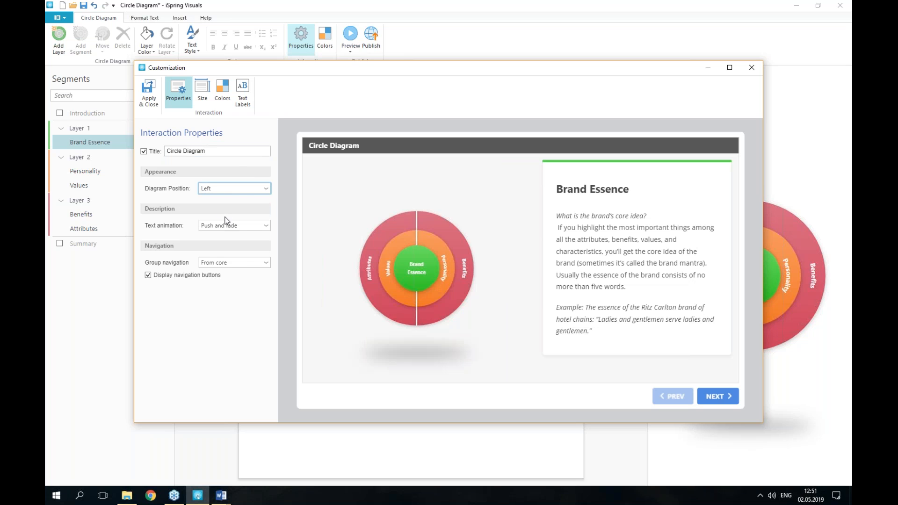
key(ctrl)
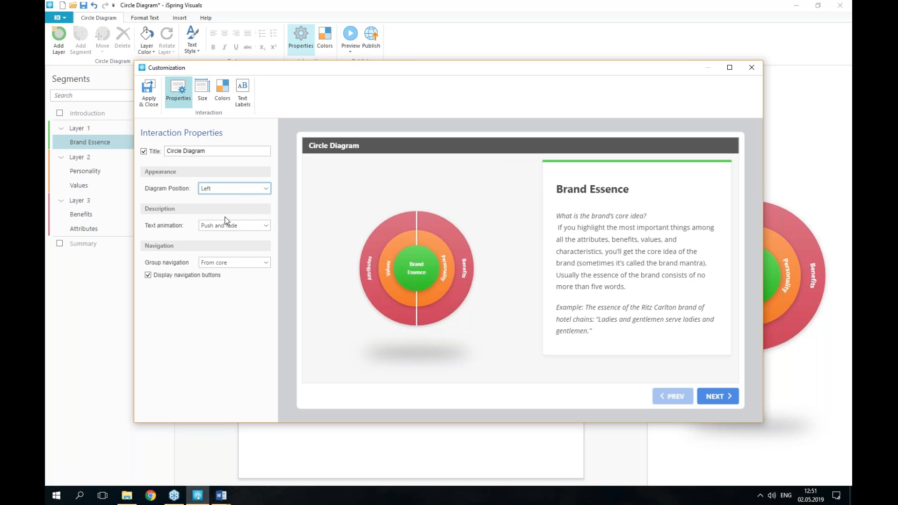
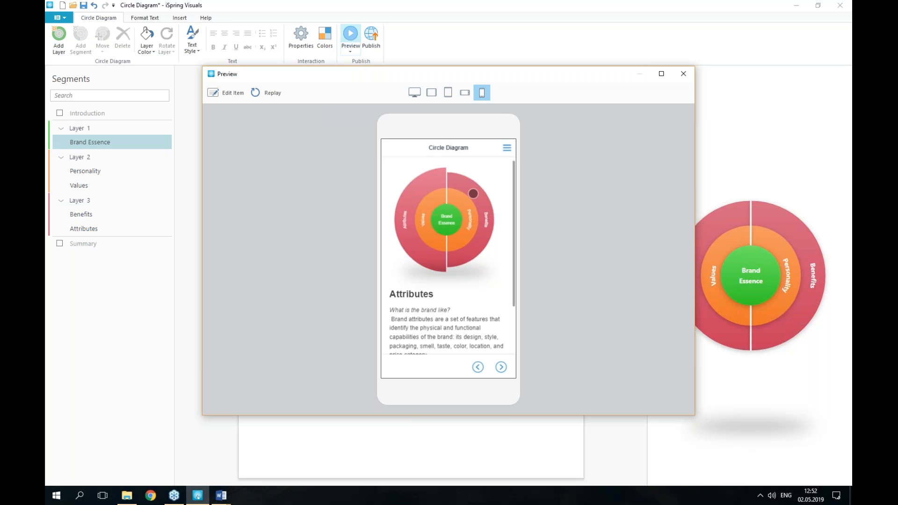
Close the preview and save the interaction as Circle Diagram.visuals in the 14 interactions folder.
click(683, 75)
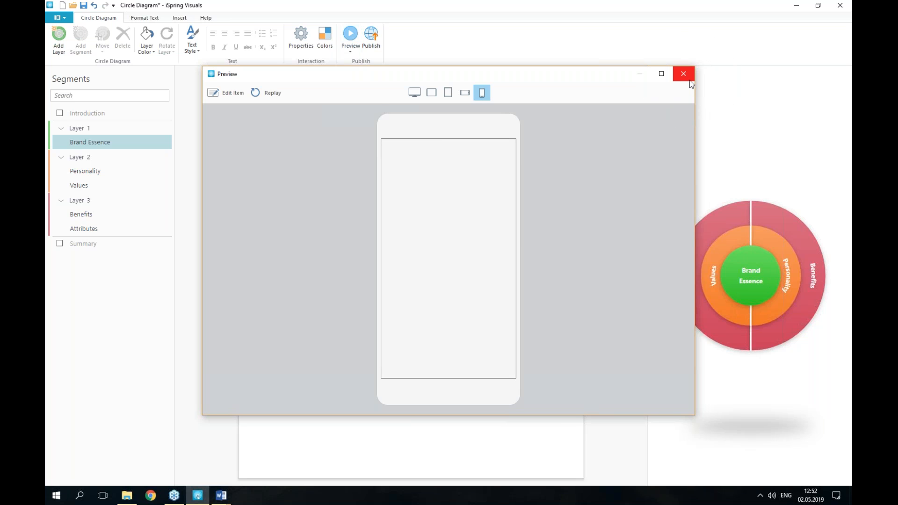
click(60, 18)
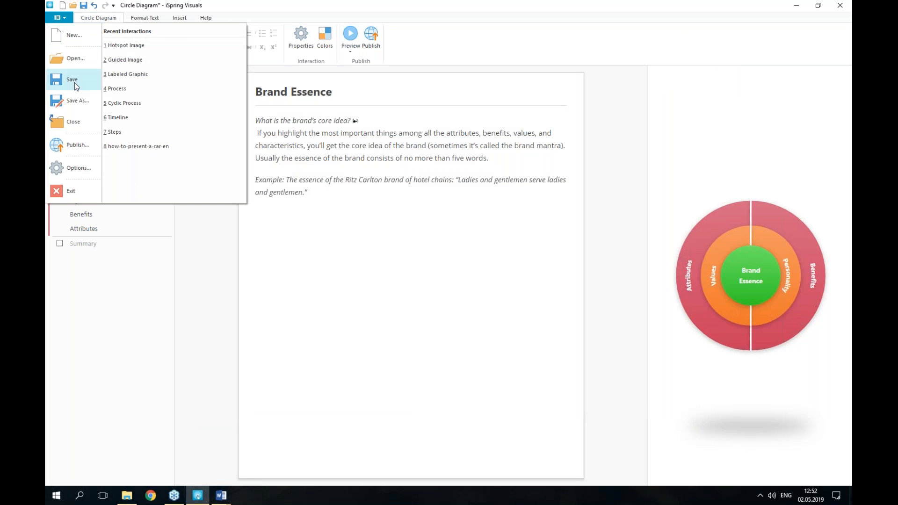
click(75, 101)
click(570, 392)
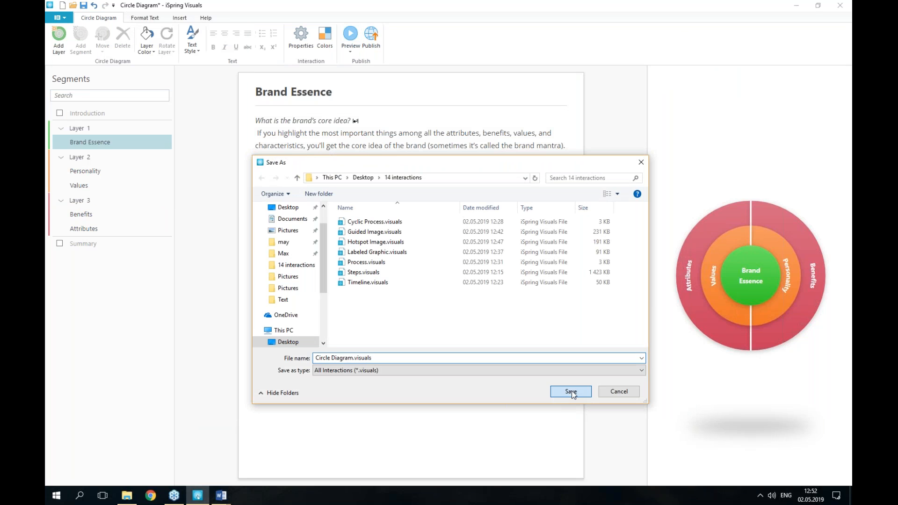
Create a new Glossary interaction from the Catalog group.
click(58, 17)
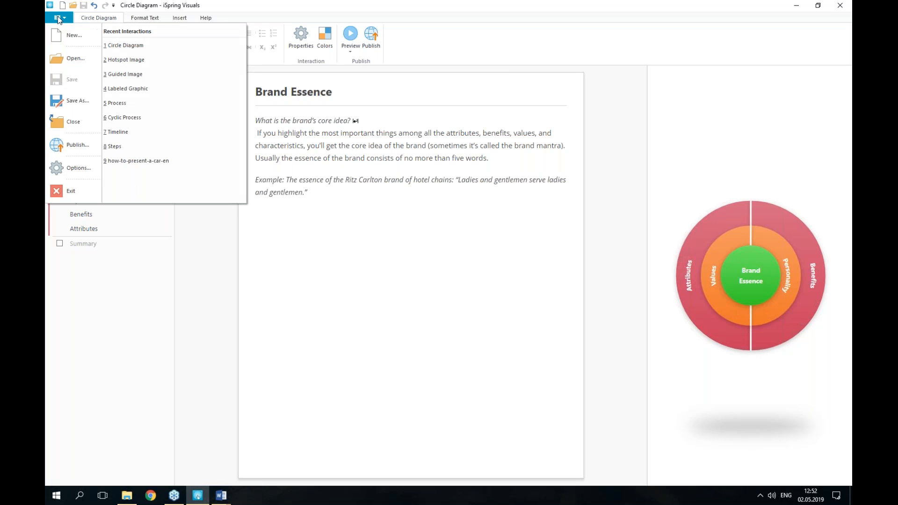
click(74, 37)
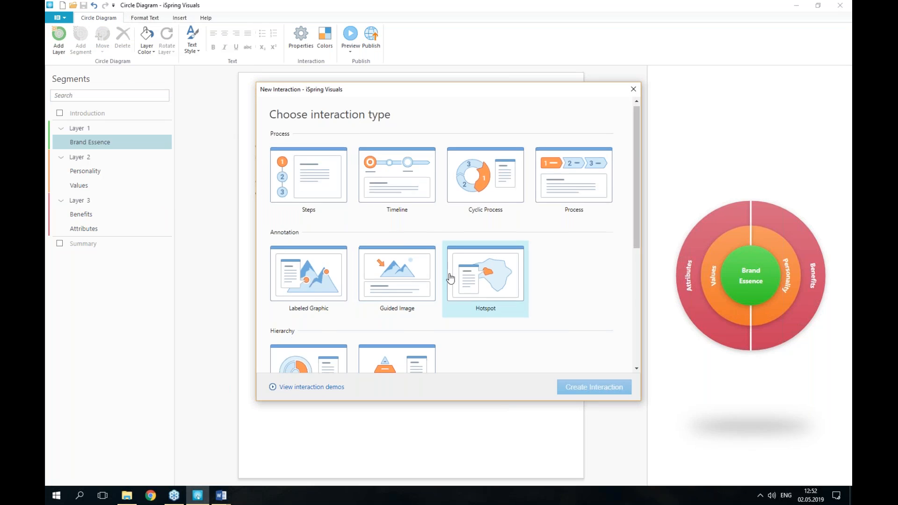
scroll(444, 280, down, 5)
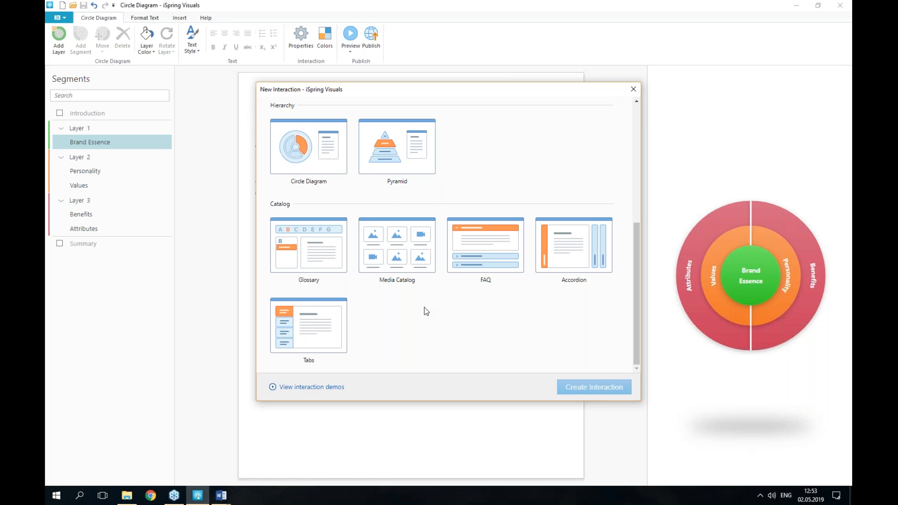
click(328, 266)
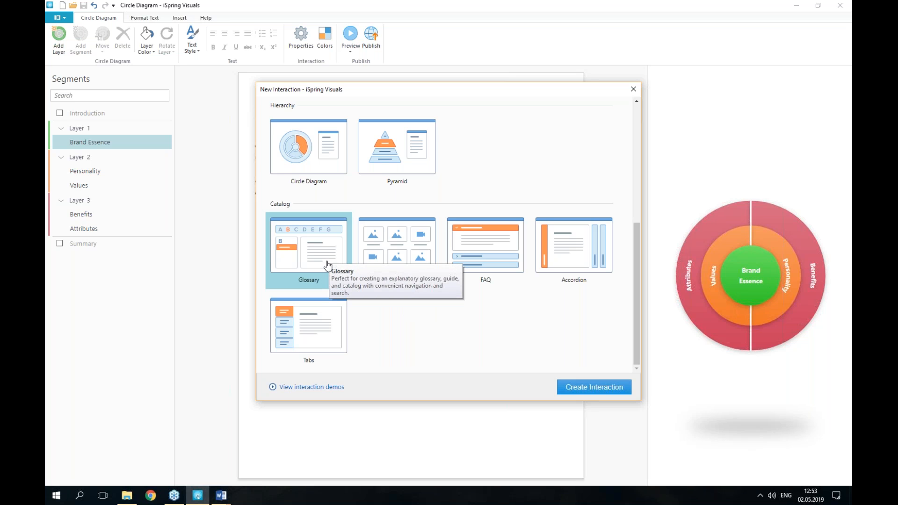
click(601, 387)
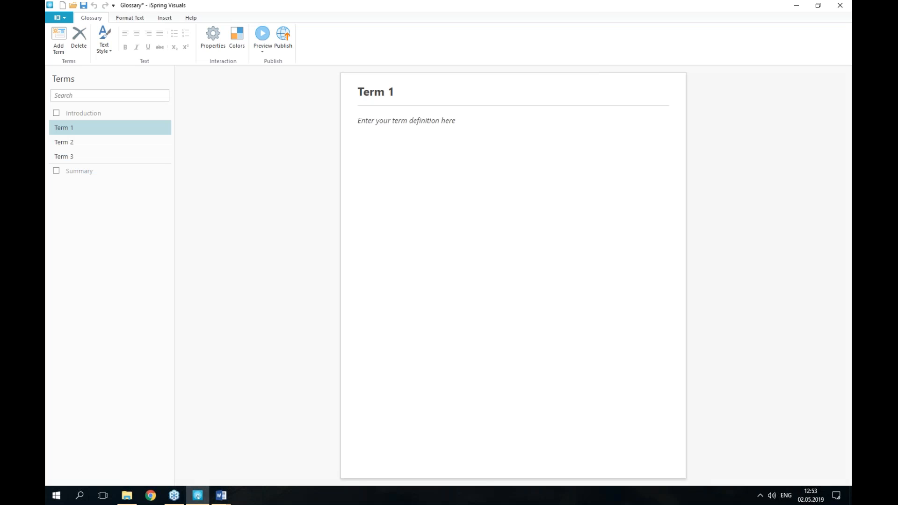
Switch to File Explorer, open Text.docx from Resources > Glossary > Text in Word, and minimize the folder window.
click(127, 496)
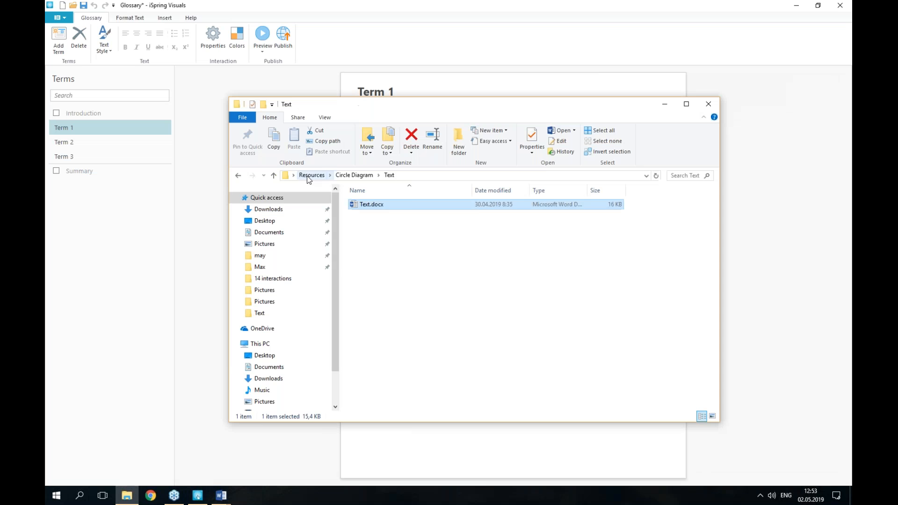
click(307, 175)
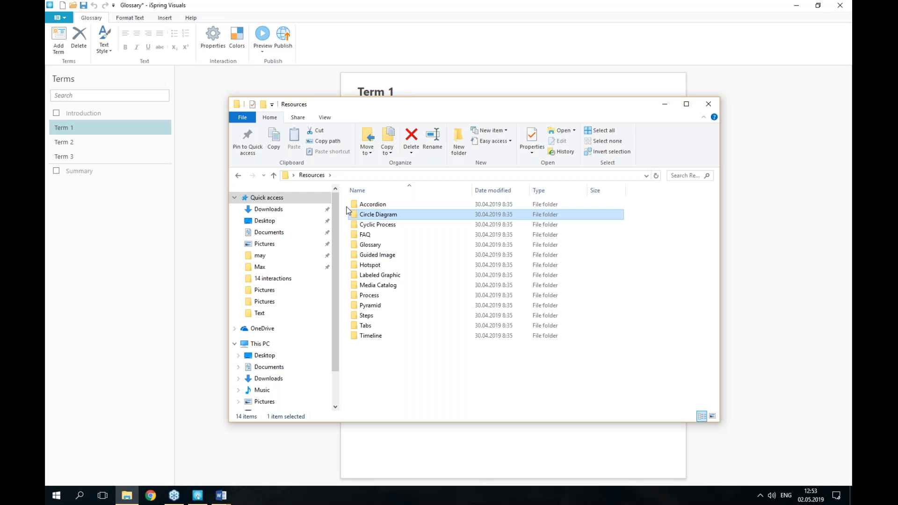
double_click(368, 245)
double_click(376, 227)
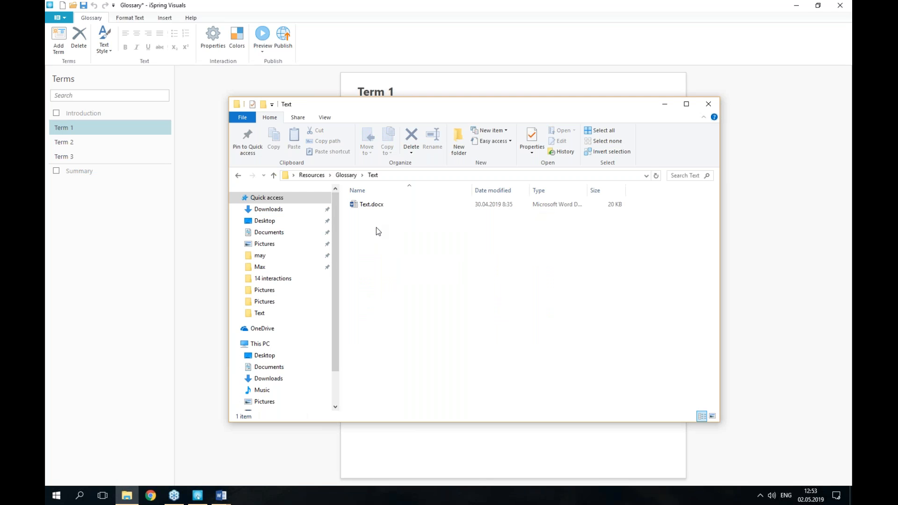
double_click(374, 204)
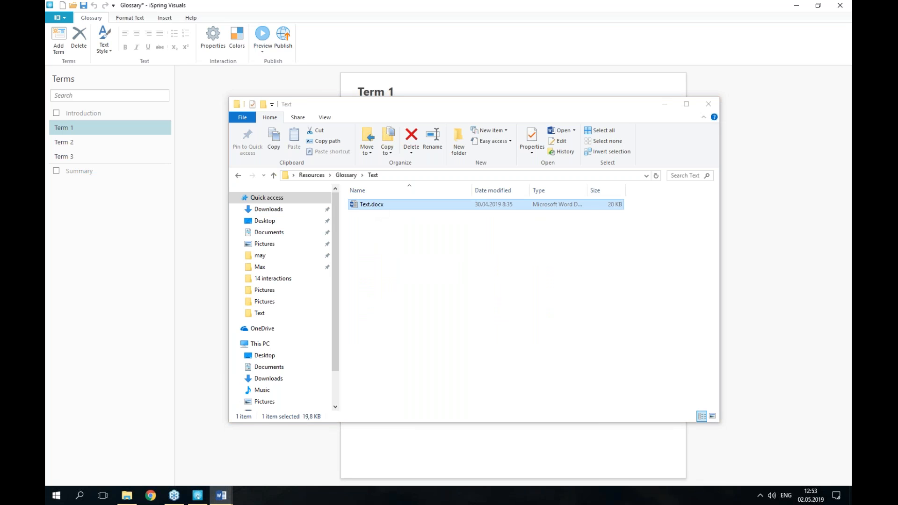
click(666, 105)
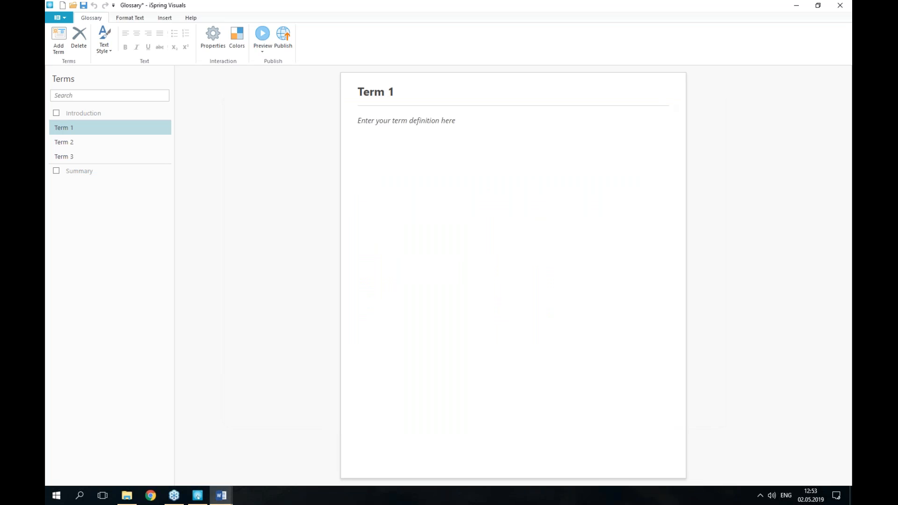
Rename Term 1 to 3D Book and define it as "3D book is a type of interactive content where information is presented in a form of a book.".
drag(443, 96, 340, 101)
text(3D Book)
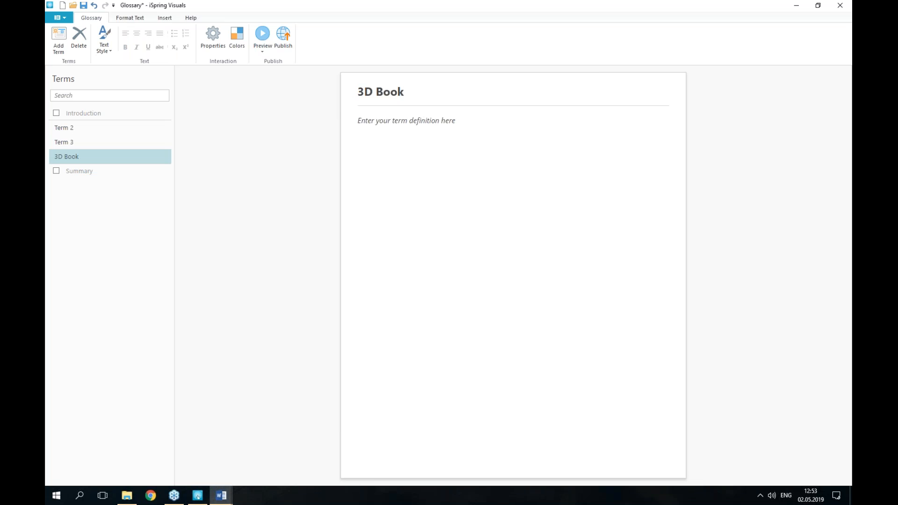
click(507, 163)
text(3D book is a type of interactive content where information is presented in a form of a book.)
Rename Term 2 to Assessment and fill in its definition from the Word document, starting "Educational assessment is the process of documenting".
key(alt+Tab)
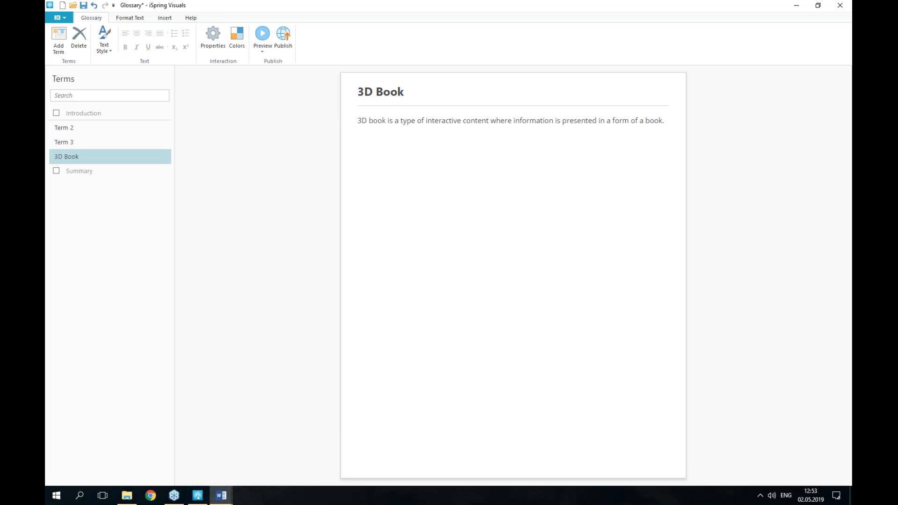
click(83, 135)
drag(427, 94, 359, 91)
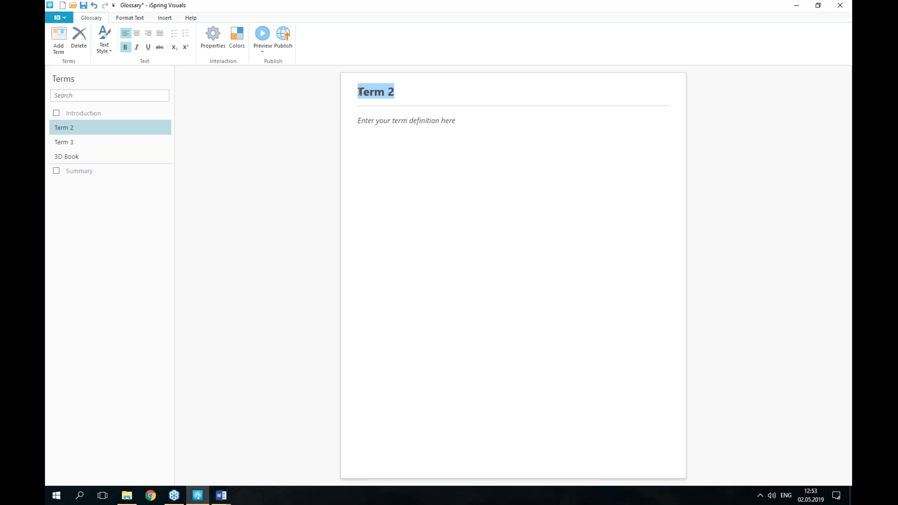
text(Assessment)
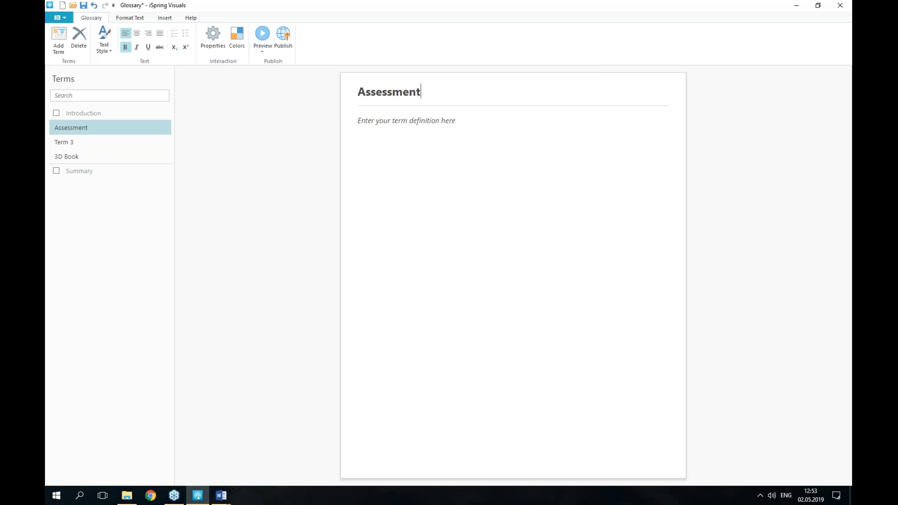
key(alt+Tab)
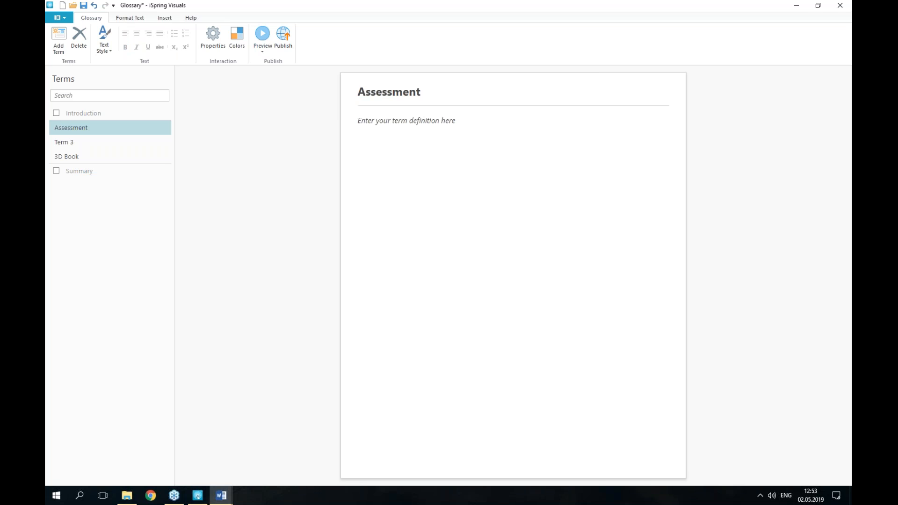
click(451, 178)
text(Assessment)
key(alt+Tab)
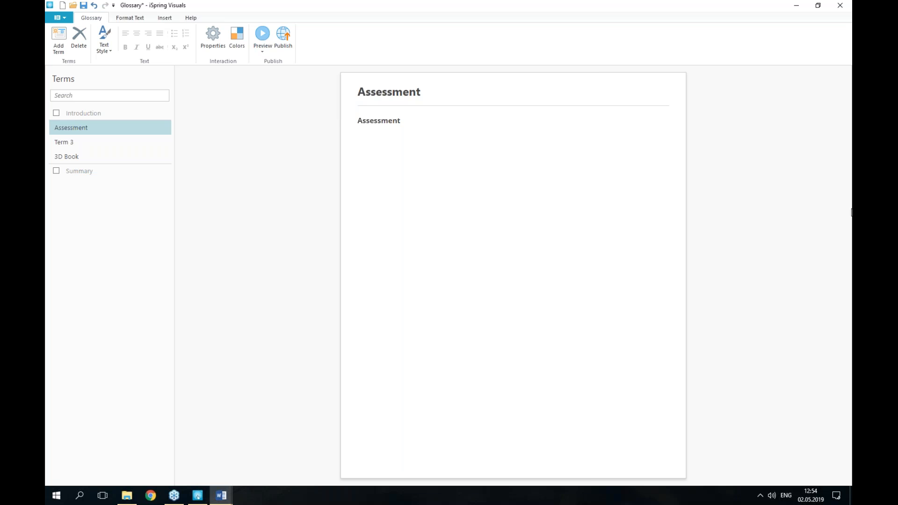
drag(413, 121, 300, 133)
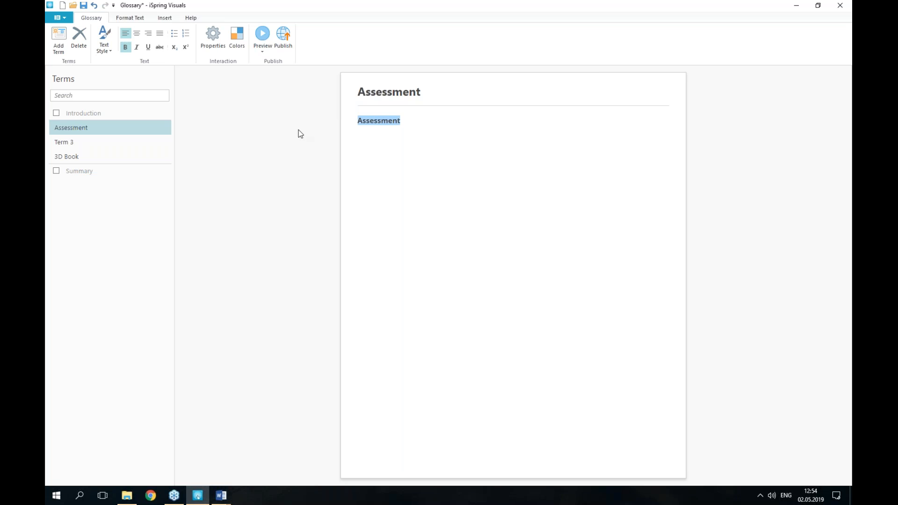
text(Educational assessment is the process of documenting, usually in measurable terms, knowledge, skill, attitudes, and beliefs. Assessment is often divided into initial, formative, and summative categories for the purpose of considering different objectives for assessment practices. ·	Initial assessments - also referred to as pre-assessments or diagnostic assessments - are conducted prior to instruction or intervention to establish a baseline from which individual student growth can be measured. ·	Formative assessment is generally carried out throughout a course or project. Formative assessments can take the form of diagnostic, standardized tests, quizzes, oral question, or draft work. ·	Summative assessment is generally carried out at the end of a course or project. This type of assessment is graded and often counts, it can be in form of tests, final exams, projects, etc. Source: Wikipedia)
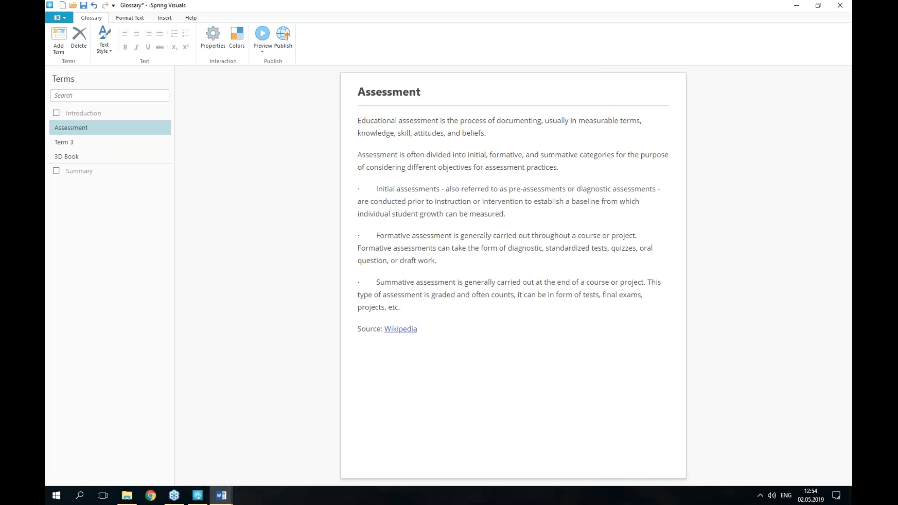
Rename Term 3 to Asynchronous Learning and insert its definition, from "When learners participate in an online learning course" through "Web-based training (WBT)".
click(106, 142)
double_click(420, 89)
drag(420, 89, 334, 96)
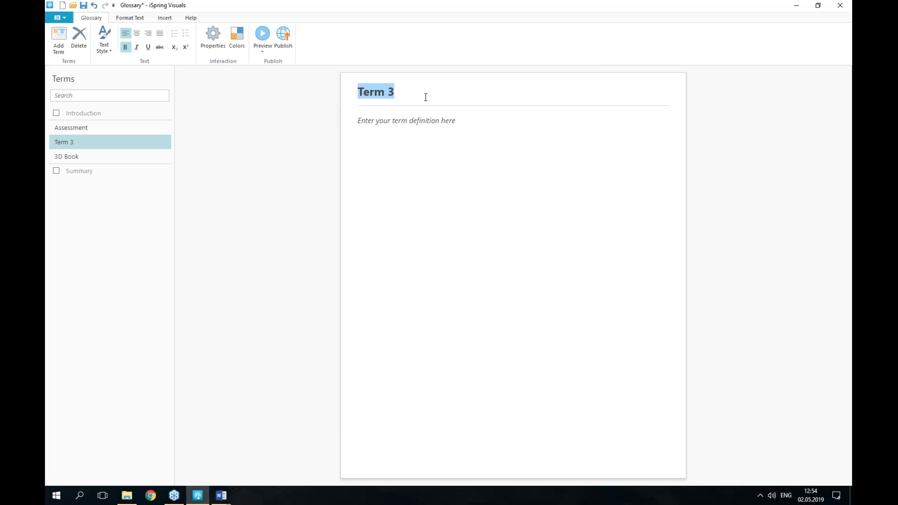
text(Asynchronous Learning)
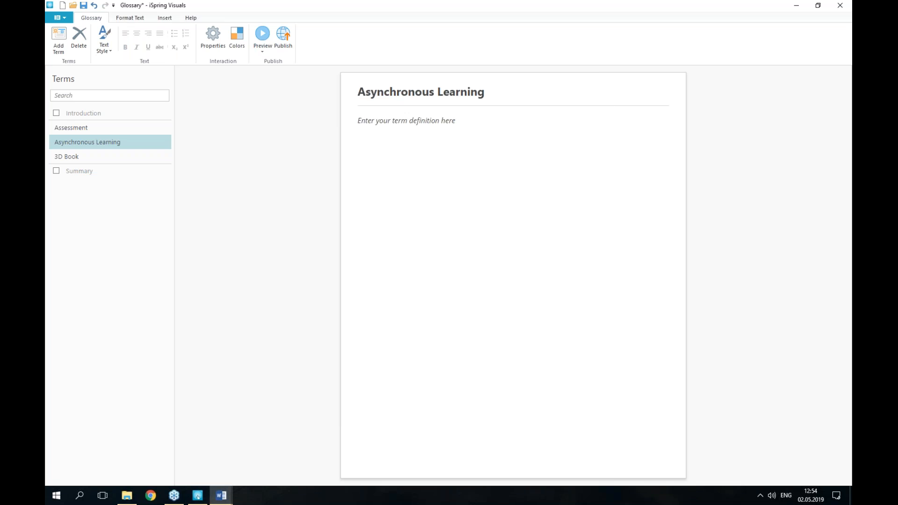
click(452, 151)
text(When learners participate in an online learning course at different times, it is known as asynchronous learning. Asynchronous learning allows learners to go through a course at their own pace and on their own schedule. Also known as: ·	eLearning ·	Web-based training (WBT))
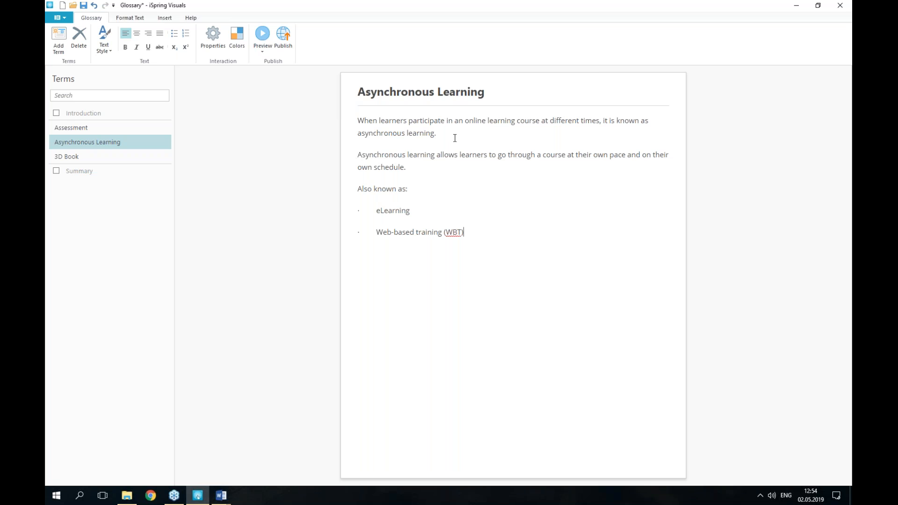
Hyperlink the words "an online learning course" in the Asynchronous Learning definition to the interaction item 3D Book.
drag(453, 120, 540, 123)
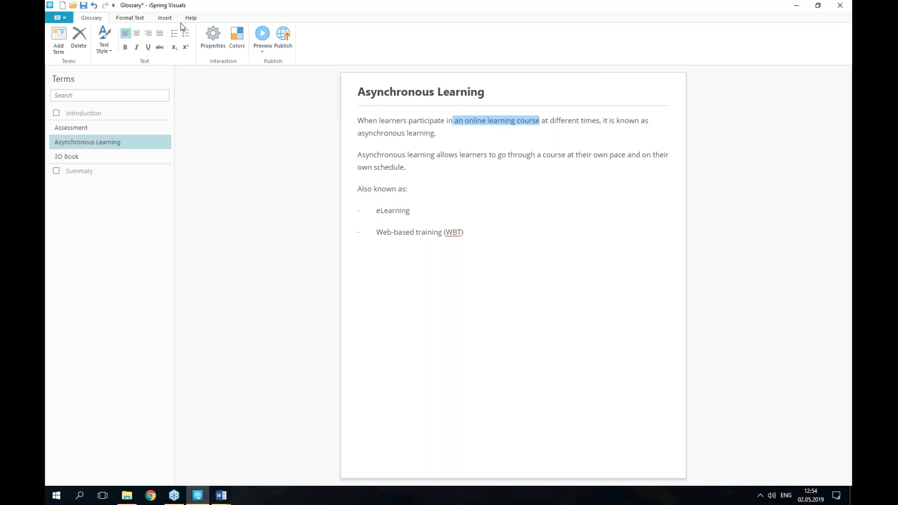
click(166, 19)
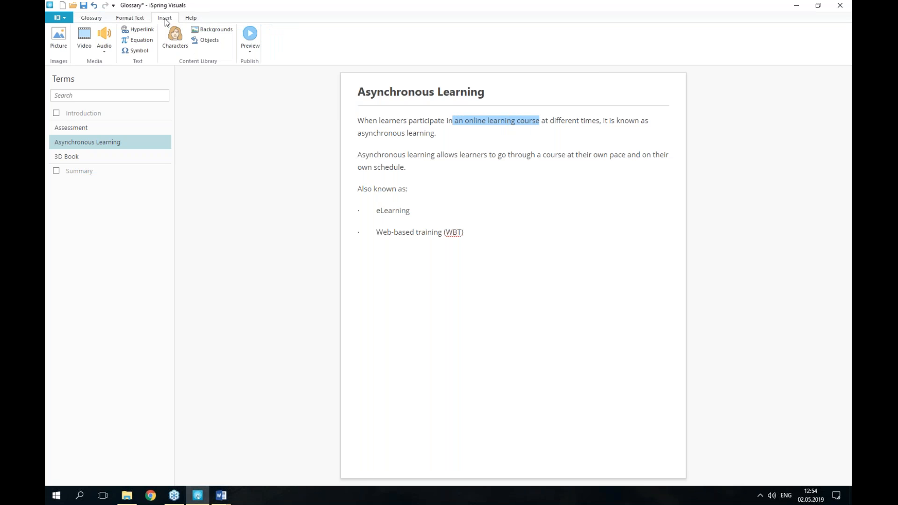
click(150, 32)
click(150, 30)
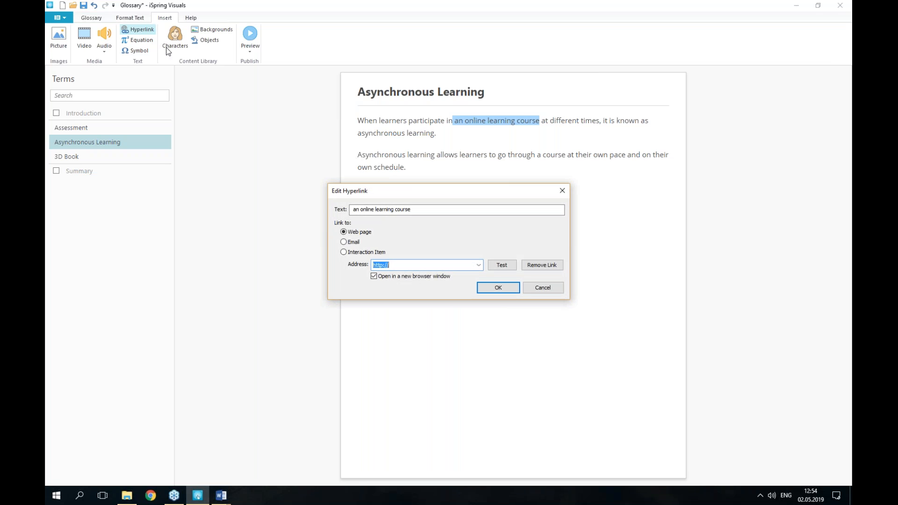
click(361, 253)
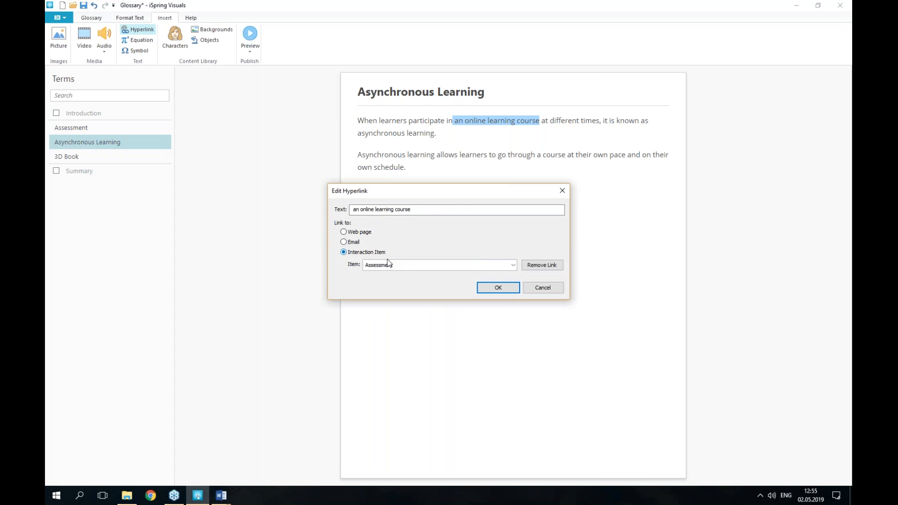
click(426, 266)
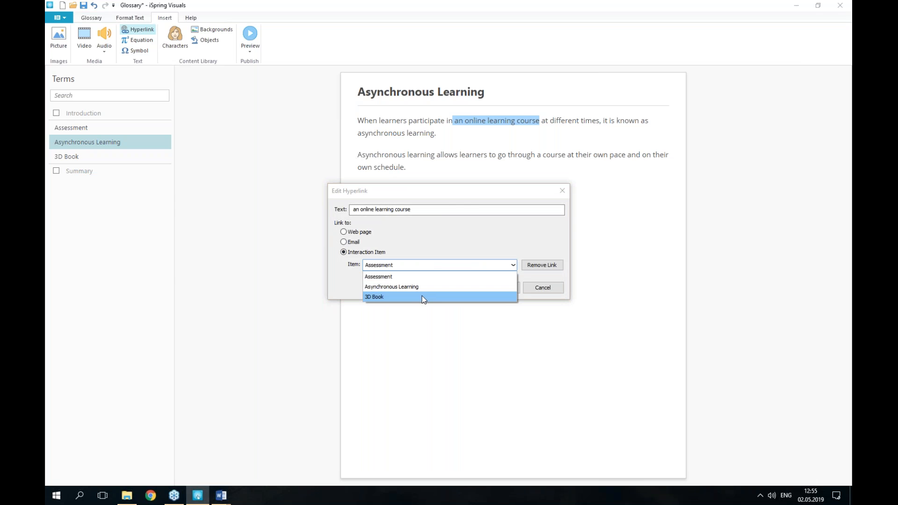
click(424, 298)
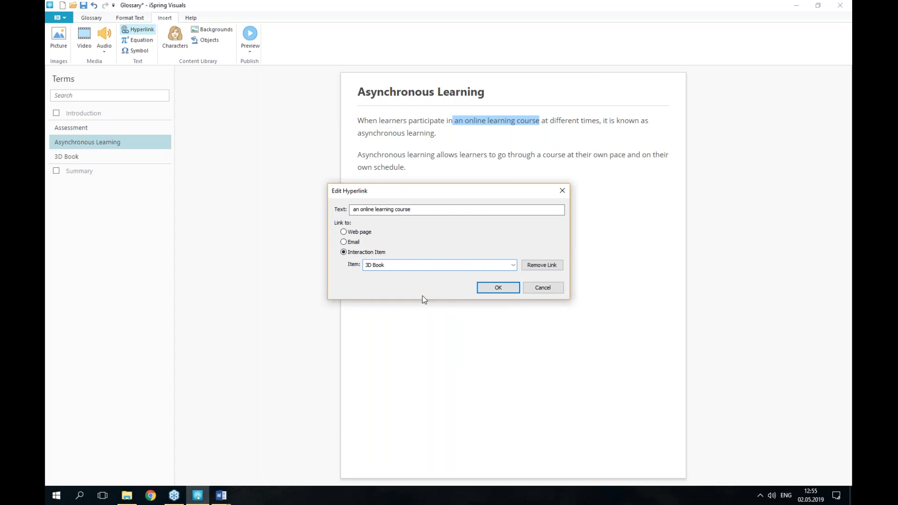
click(506, 292)
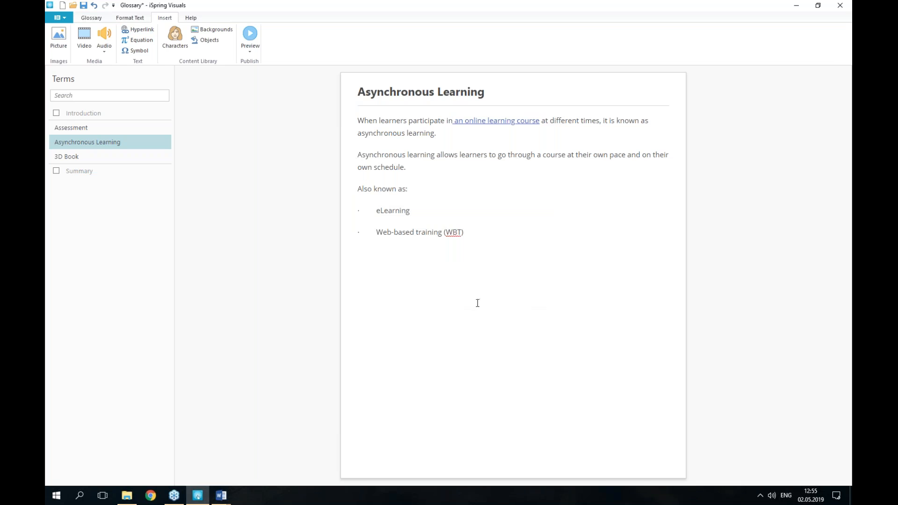
Preview the glossary, follow the link in the Asynchronous Learning term, and close the preview.
click(251, 36)
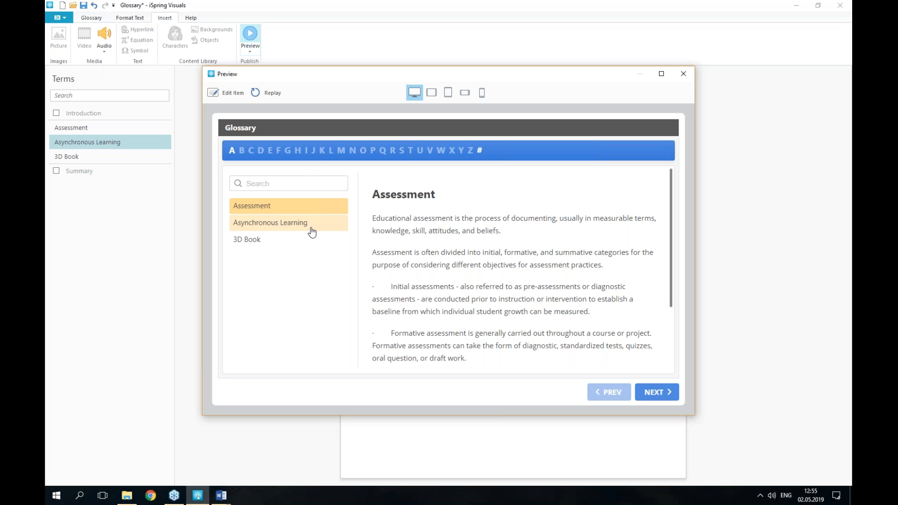
click(312, 232)
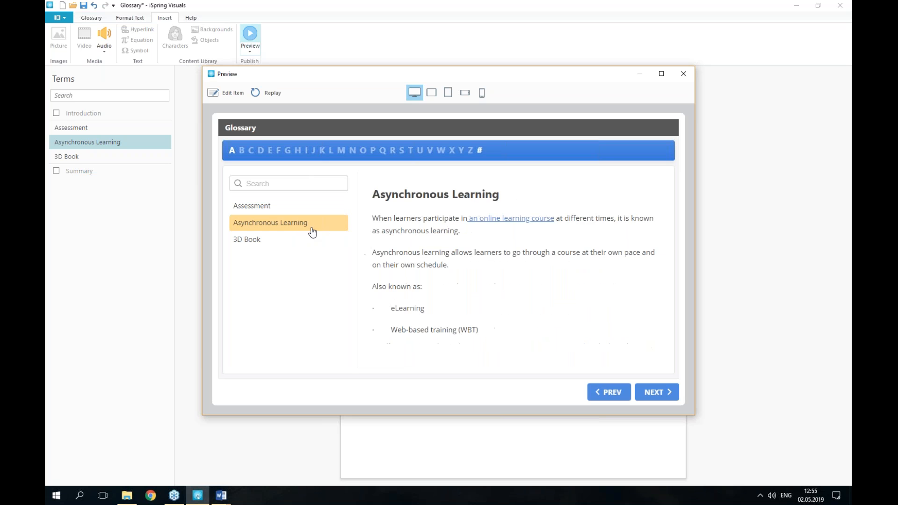
click(531, 218)
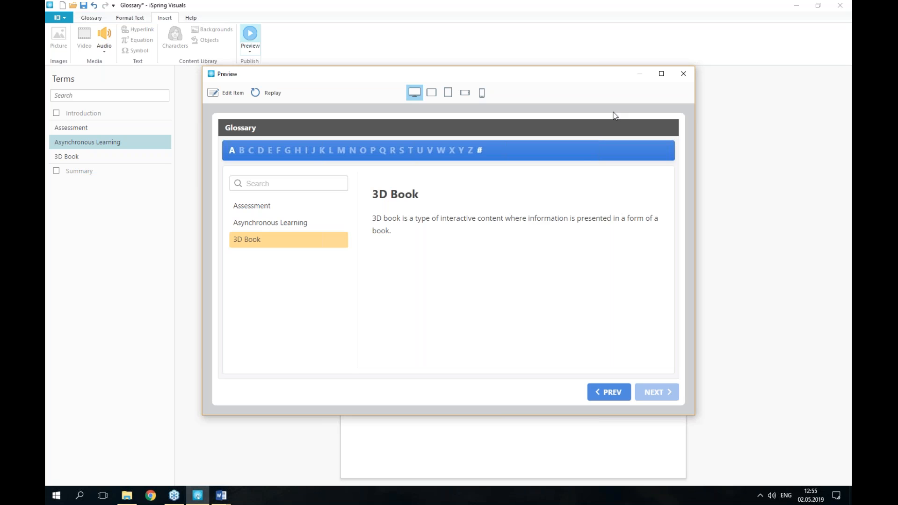
click(683, 75)
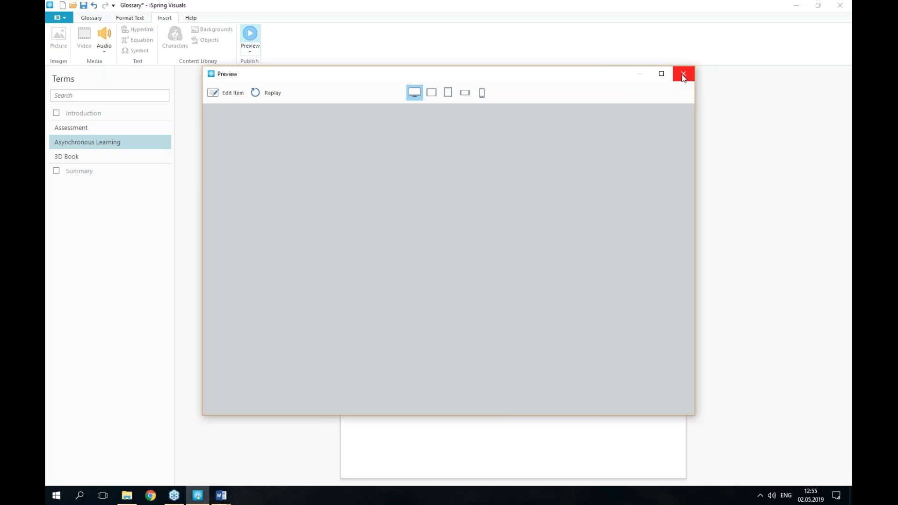
Save the interaction as Glossary.visuals in the 14 interactions folder.
click(56, 19)
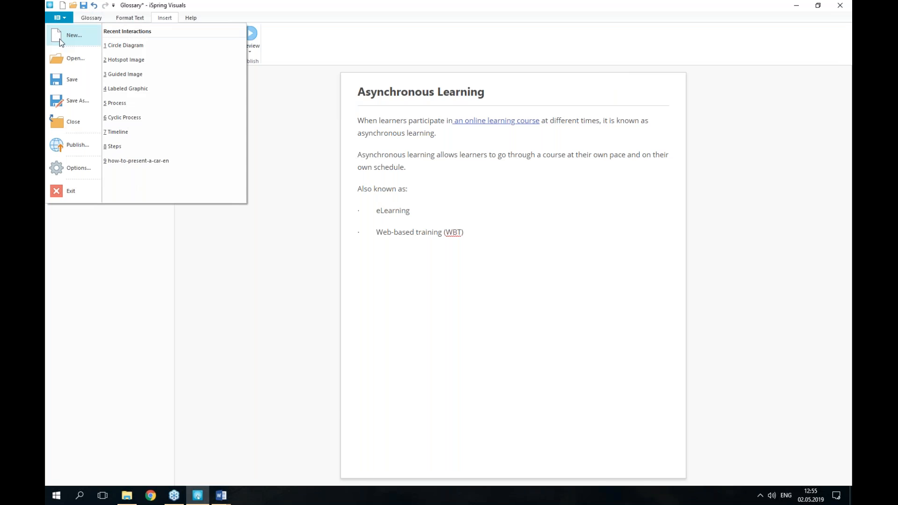
click(77, 84)
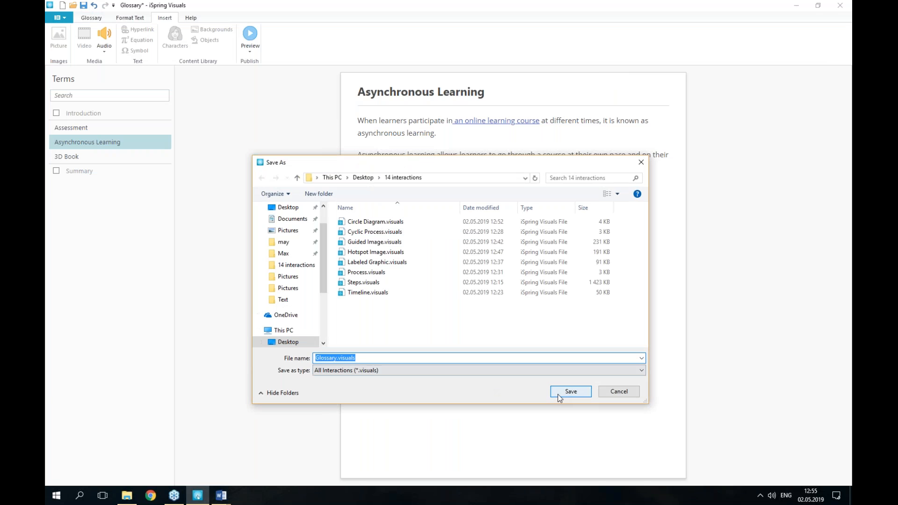
click(571, 392)
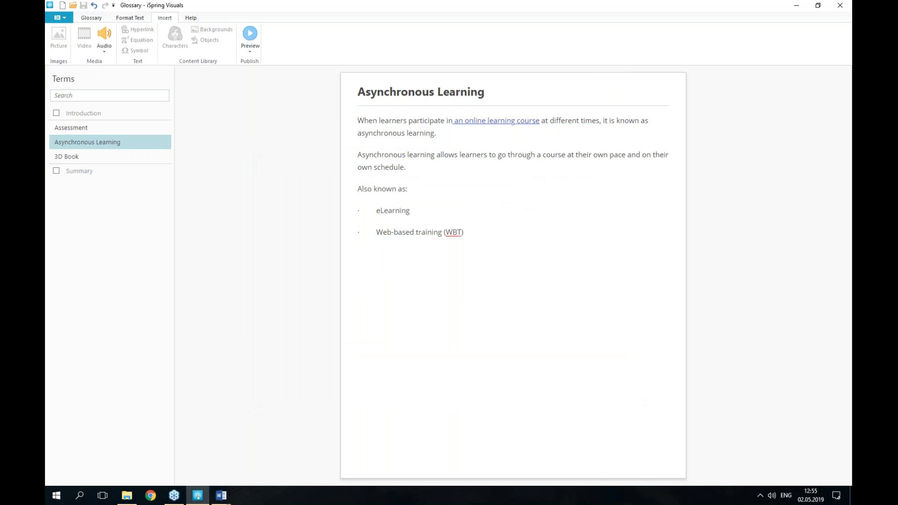
Create a new Media Catalog interaction from the Catalog group.
click(65, 24)
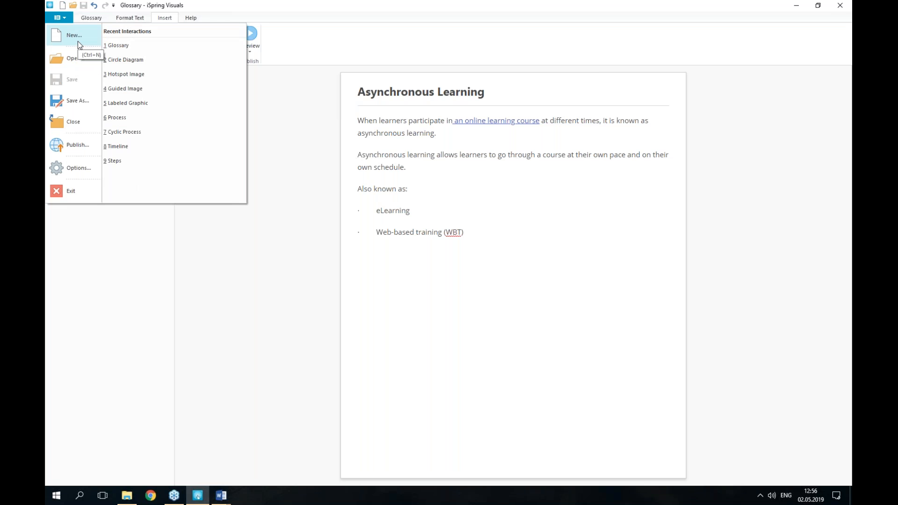
click(78, 41)
scroll(447, 173, down, 5)
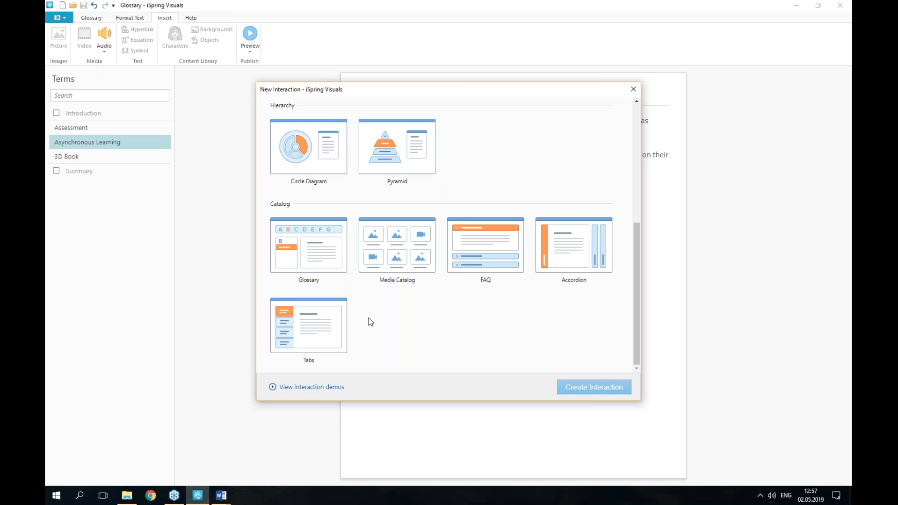
click(397, 256)
click(581, 388)
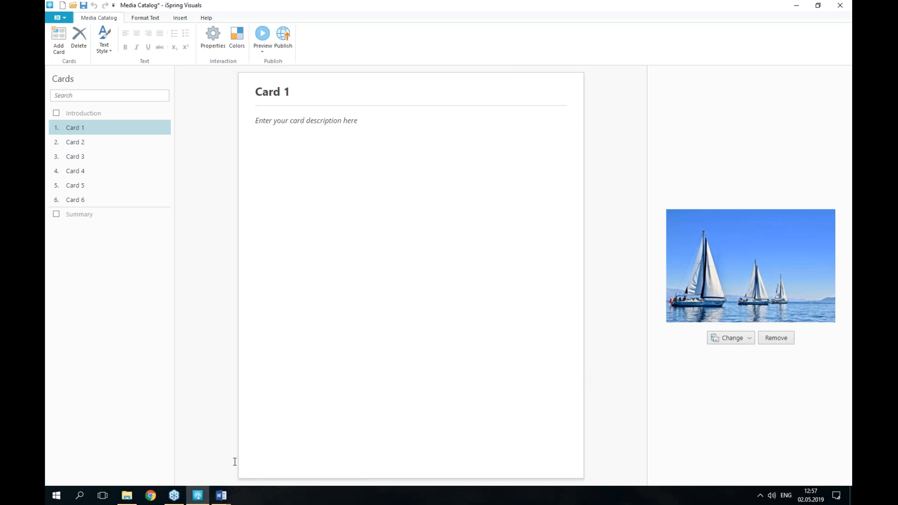
Switch to File Explorer and open Text.docx from Resources > Media Catalog > Text in Word.
click(126, 495)
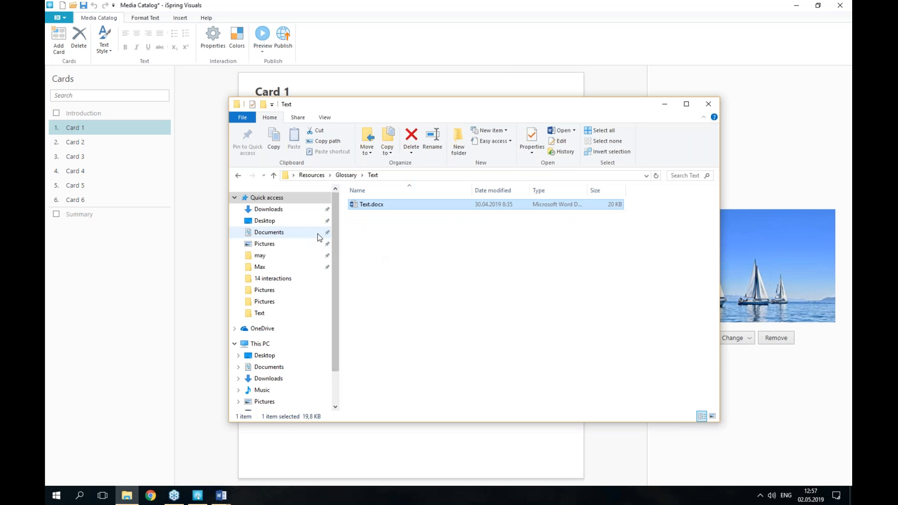
click(314, 176)
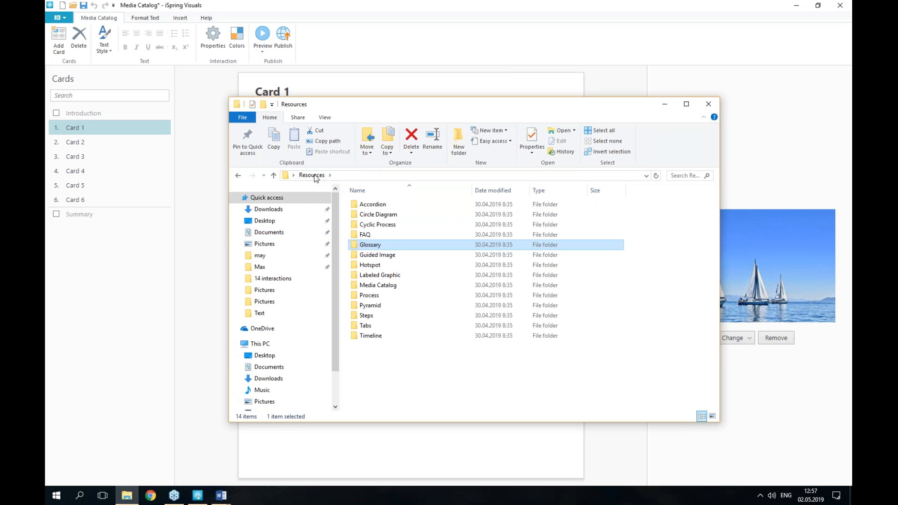
double_click(408, 285)
double_click(387, 225)
click(385, 206)
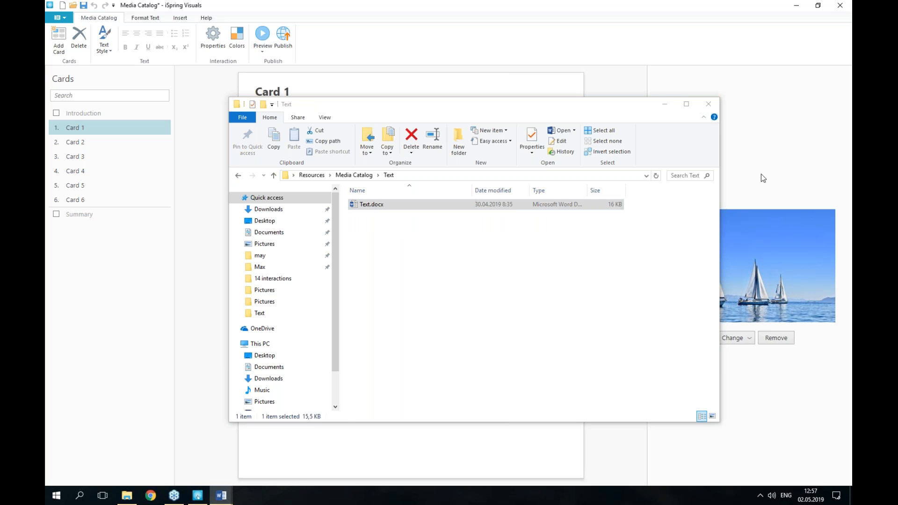
Rename Card 1 to Emmental and fill in its description from the Word text, from country of origin Switzerland through culinary uses.
click(94, 275)
drag(292, 91, 262, 92)
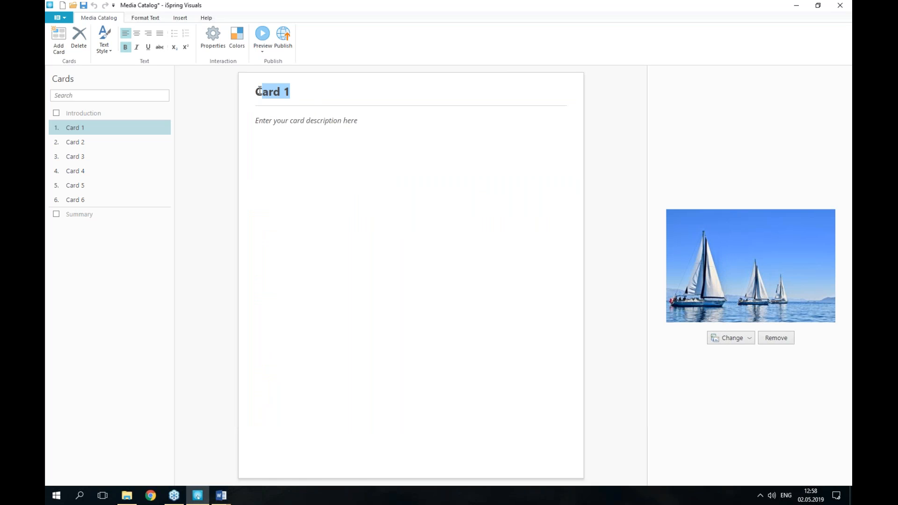
text(Emmental)
key(alt+Tab)
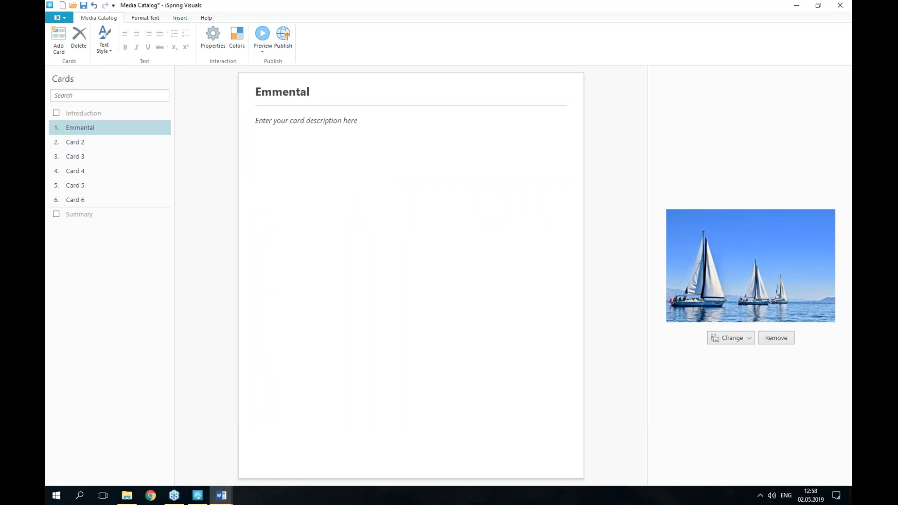
click(372, 141)
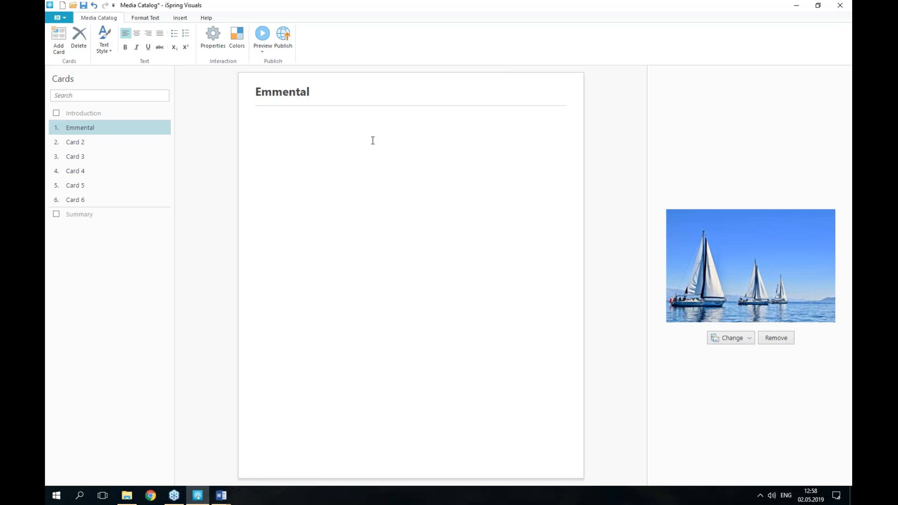
text(Country of origin: Switzerland Type: hard Source of milk: cow Fat: 29% Calories: 369 for 100g Vitamins and minerals: A, E, D, B1, B2, B3, calcium, sodium, phosphorus, copper, magnesium Health benefits: Helps regulate the processes of growth and vision, strengthens bones, hair, nails and teeth, normalizes the work of the nervous and cardiovascular systems. Taste: The aroma is sweet with tones of fresh-cut hay. The cheese has a very fruity flavour with a slight bite at the finish. The holes are walnut-sized. Culinary uses: Emmental melts beautifully, so it is often used for cheese fondue, soups, gratins, casseroles, cheese pizza and more. It is also an excellent dessert cheese and pairs well with many fruits and nuts.)
Rename Card 2 to Maasdam and fill in its description from the Word text, from country of origin Netherlands through culinary uses.
key(alt+Tab)
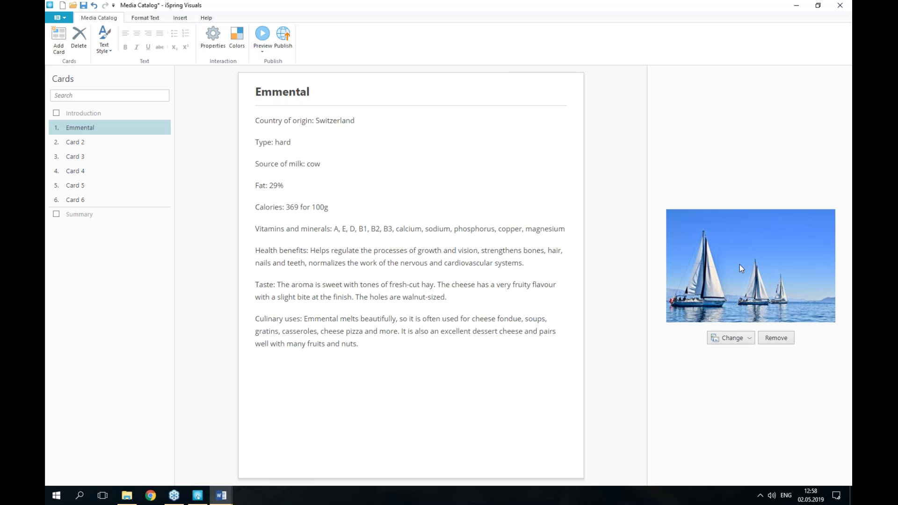
click(127, 147)
drag(290, 91, 250, 92)
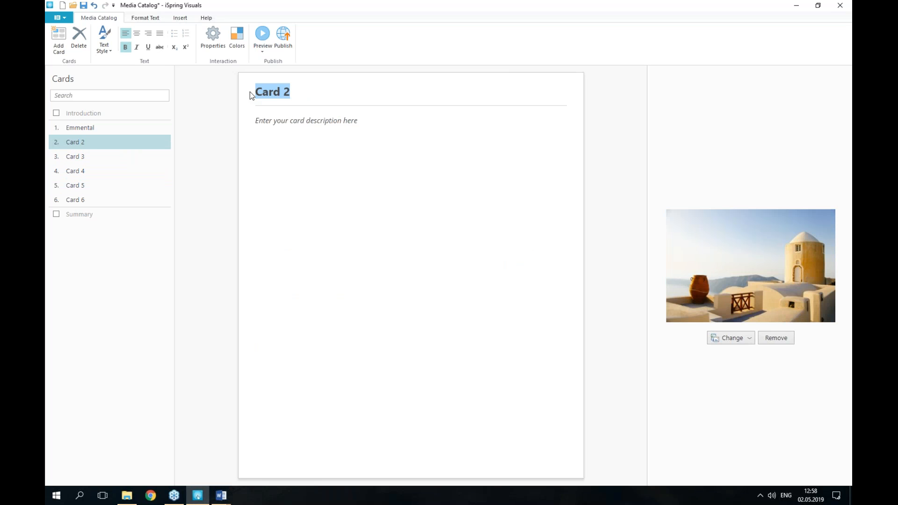
text(Maasdam)
key(alt+Tab)
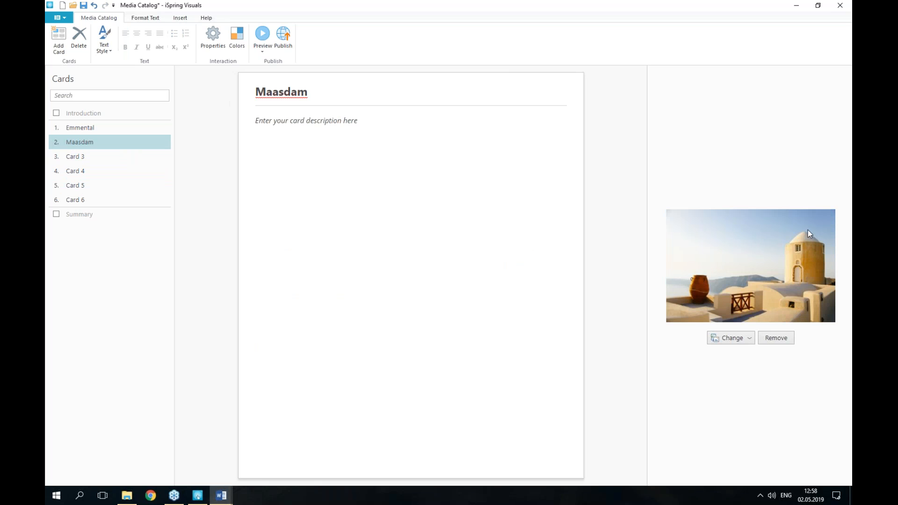
click(310, 123)
text(Country of origin: Netherlands Type: semi-hard Source of milk: cow Fat: 45% Calories: 350 for 100g Vitamins and minerals:  A, B, B3, D, E, calcium, chloride, sodium and copper Health benefits: Maasdam is widely recommended by nutritionists because it contains fats and proteins that make the cheese easier to digest. Taste: It has a creamy texture and a sweet, buttery, nutty taste with a fruity background. The cheese has a smooth, waxy yellow rind. Inside it is semi-firm and pale yellow with big holes. Culinary uses: This cheese is pretty universal. It can be used in cheese fondue and sandwiches, or can be served as an appetizer.)
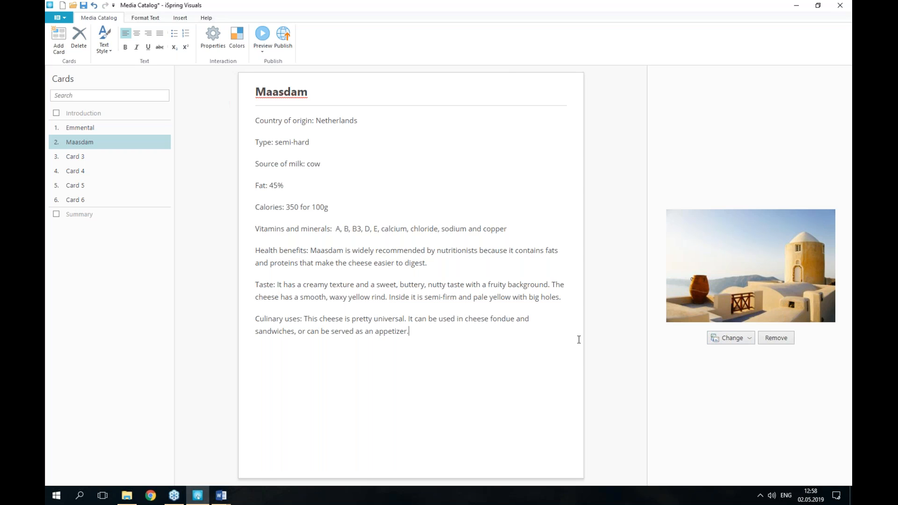
Replace the Maasdam card's picture with picture2.png from Resources > Media Catalog > Pictures.
key(ctrl)
key(ctrl)
click(735, 341)
click(733, 354)
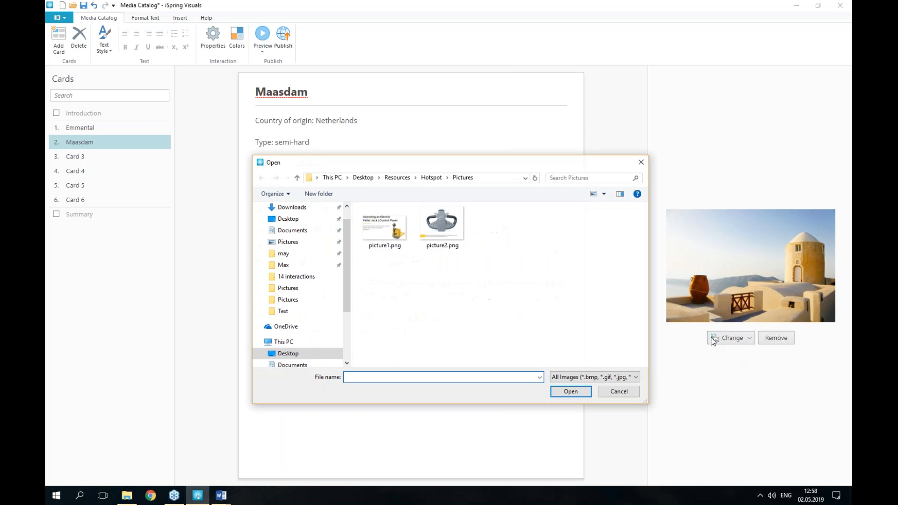
click(393, 178)
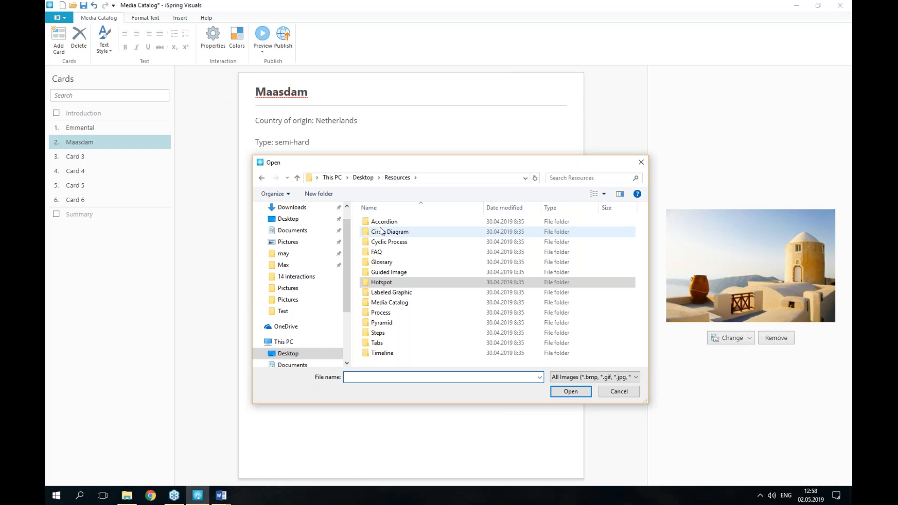
double_click(394, 302)
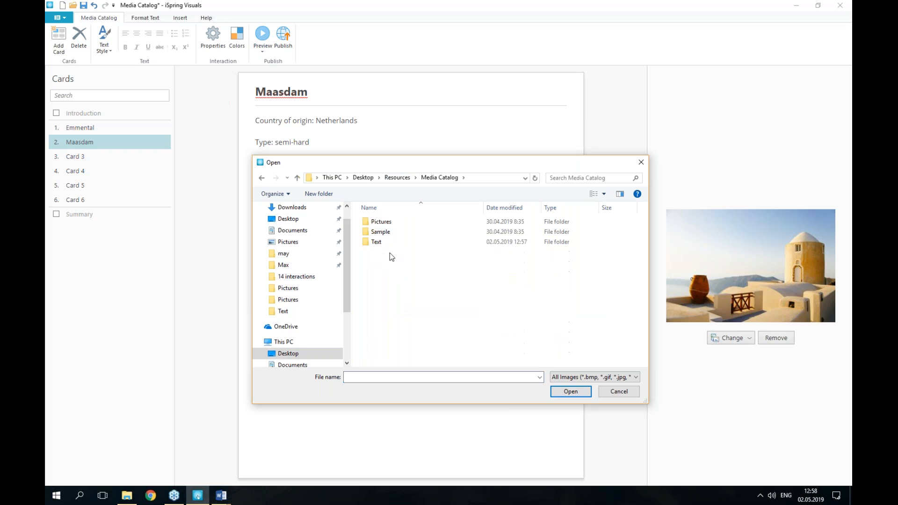
double_click(391, 222)
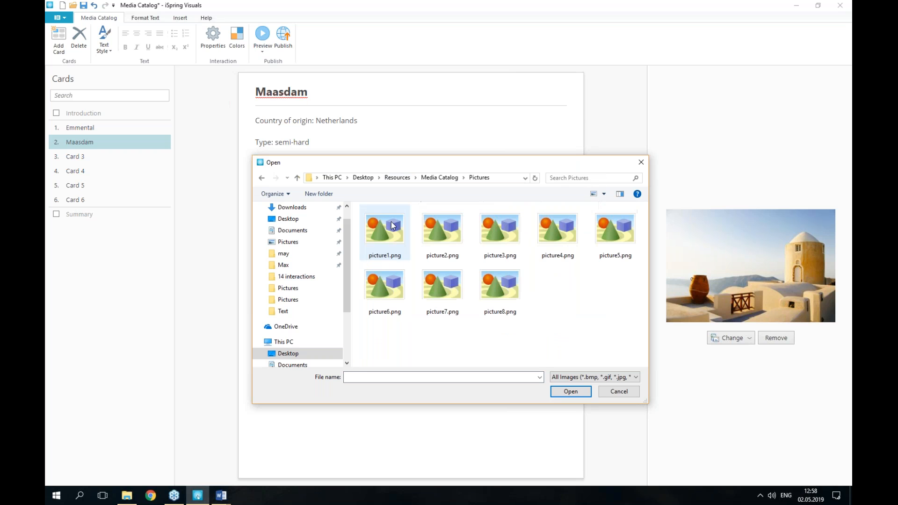
click(438, 241)
double_click(437, 242)
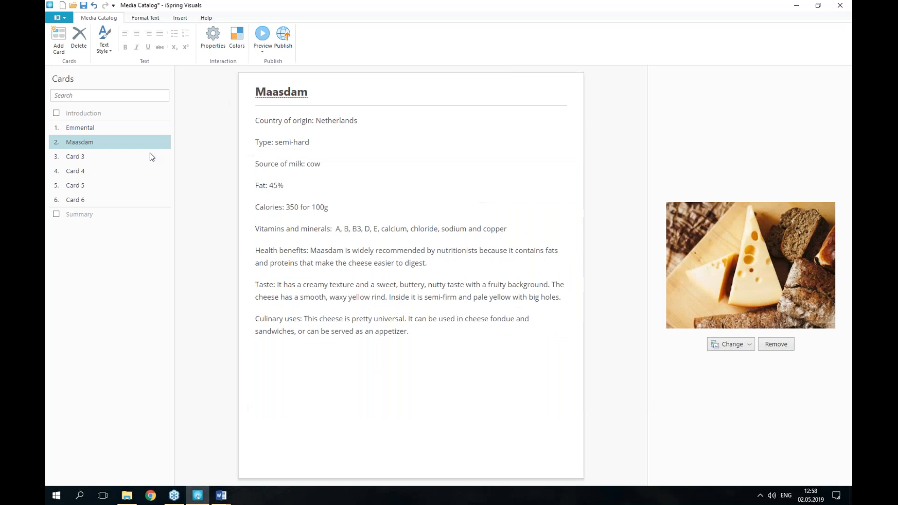
Replace the Emmental card's picture with picture1.png from the Media Catalog pictures folder.
click(114, 132)
click(727, 338)
click(727, 351)
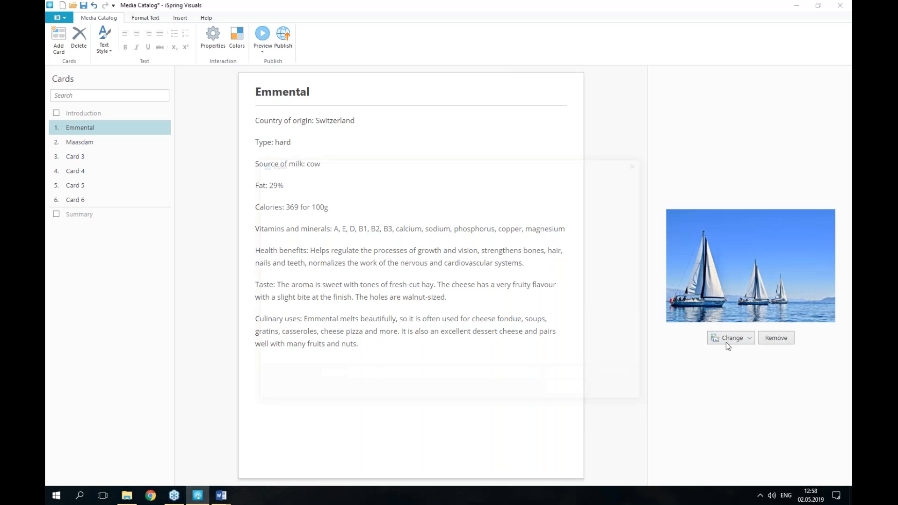
click(383, 222)
double_click(383, 223)
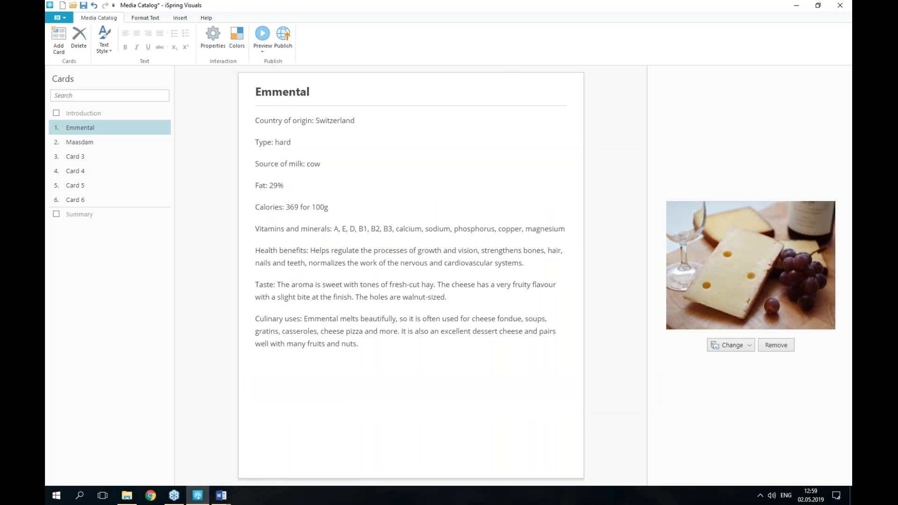
Preview the media catalog, read through the Emmental card, advance from the card overview and close the preview.
click(263, 38)
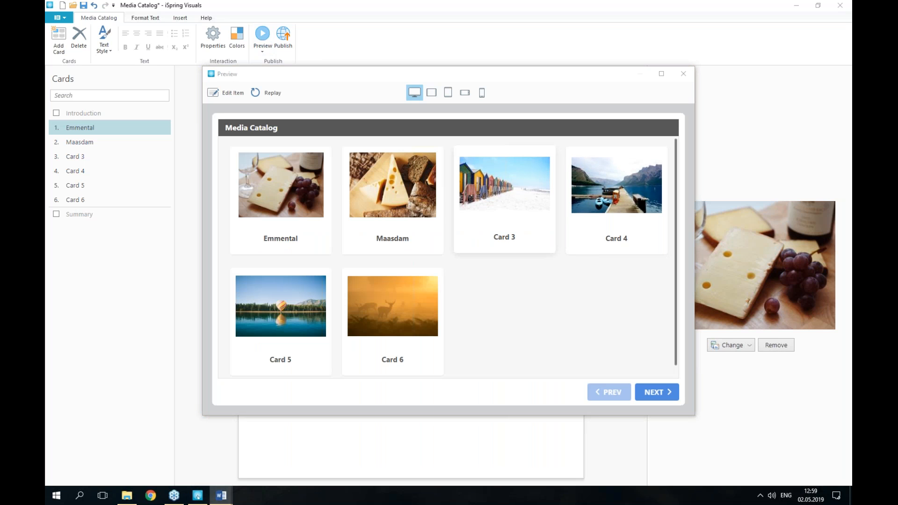
click(295, 183)
scroll(426, 189, down, 3)
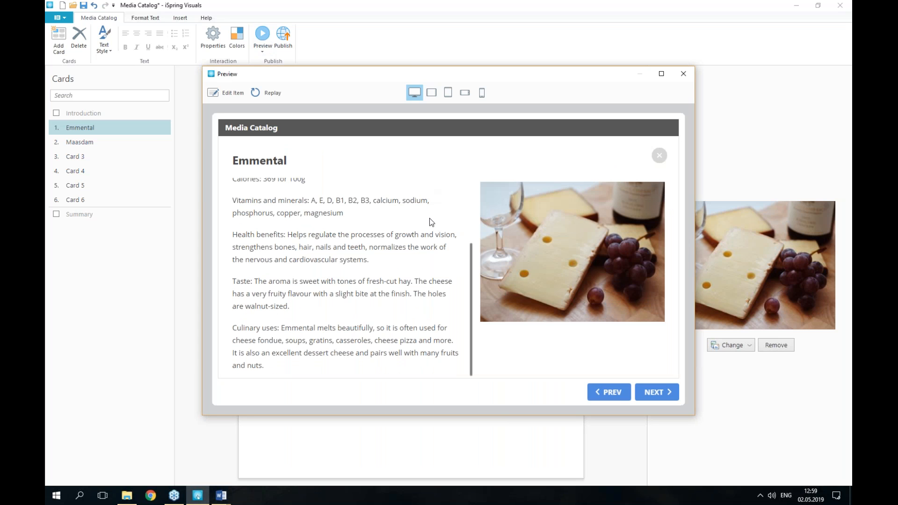
scroll(375, 276, up, 3)
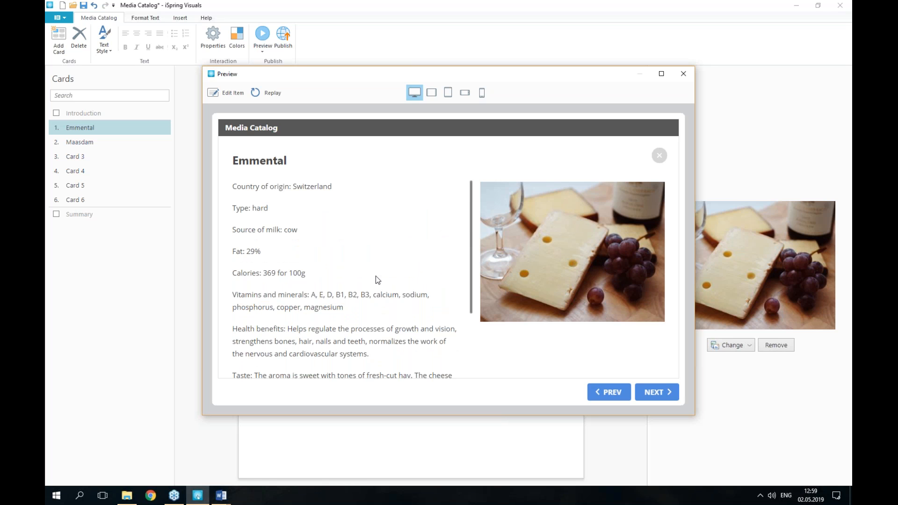
click(659, 156)
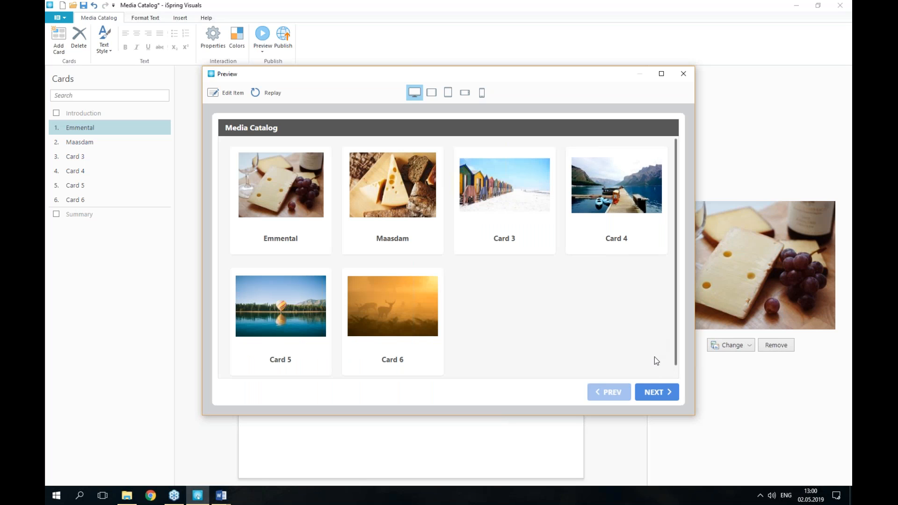
click(654, 395)
click(681, 78)
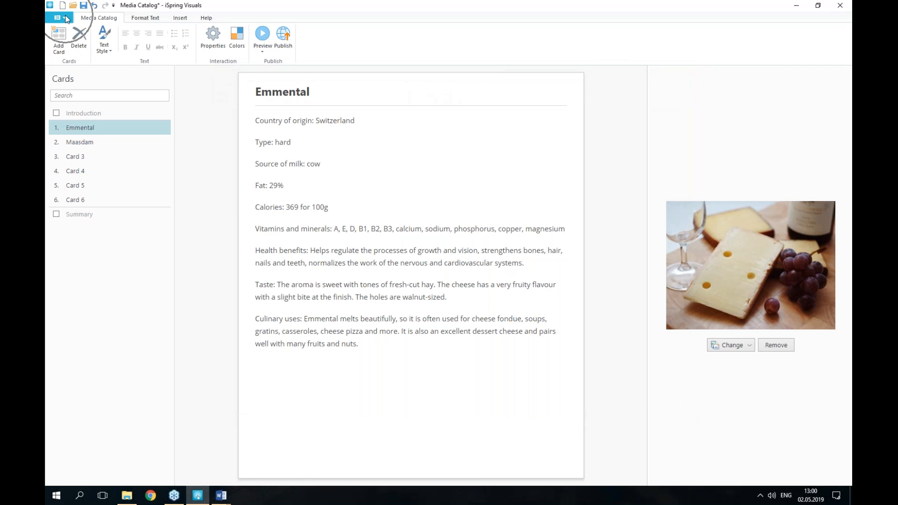
Save the interaction under the name Media Catalog.
click(60, 18)
click(77, 82)
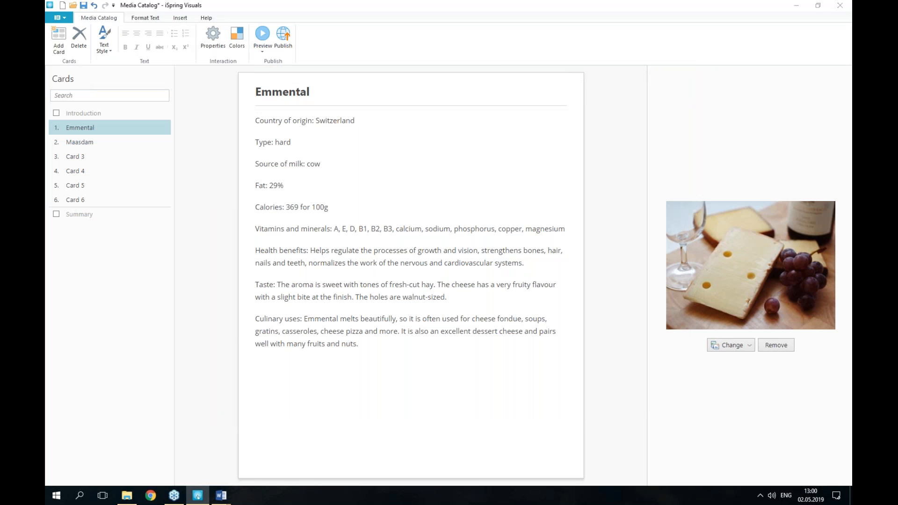
click(571, 392)
Create a new Accordion interaction from the Catalog group.
click(60, 19)
click(73, 39)
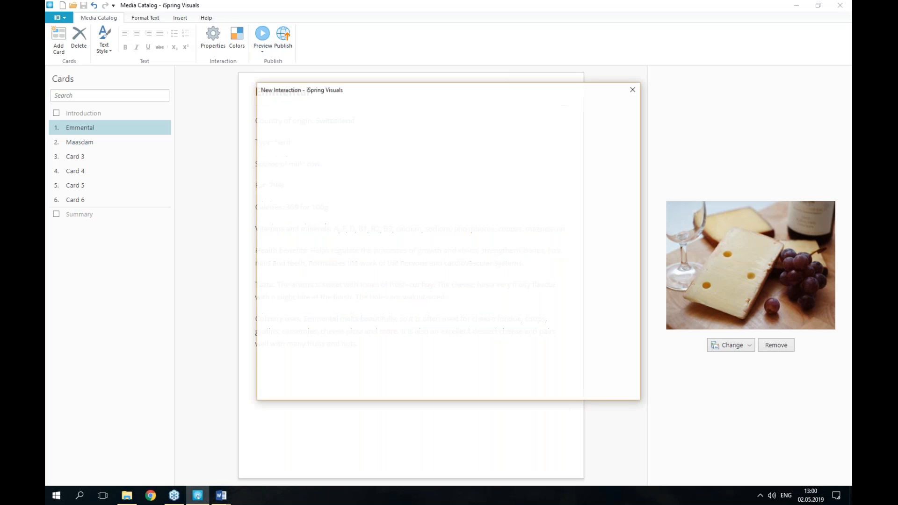
scroll(564, 238, down, 5)
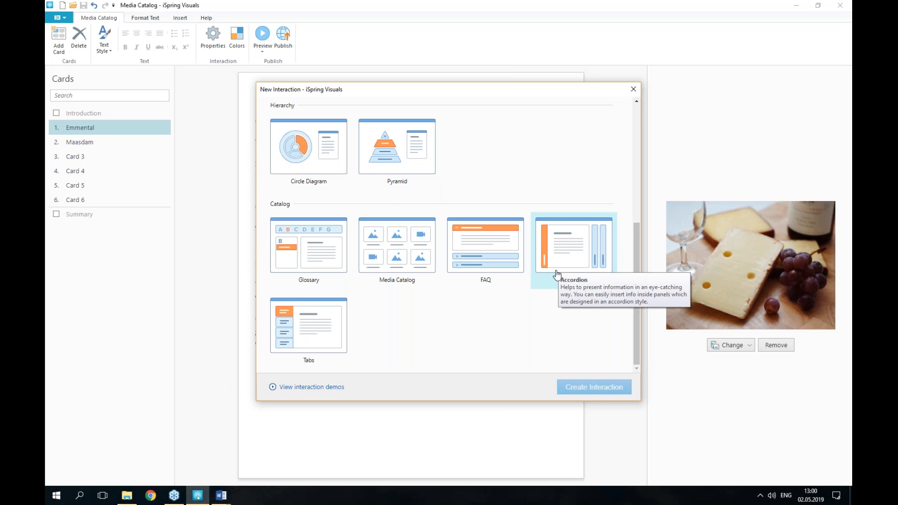
click(595, 255)
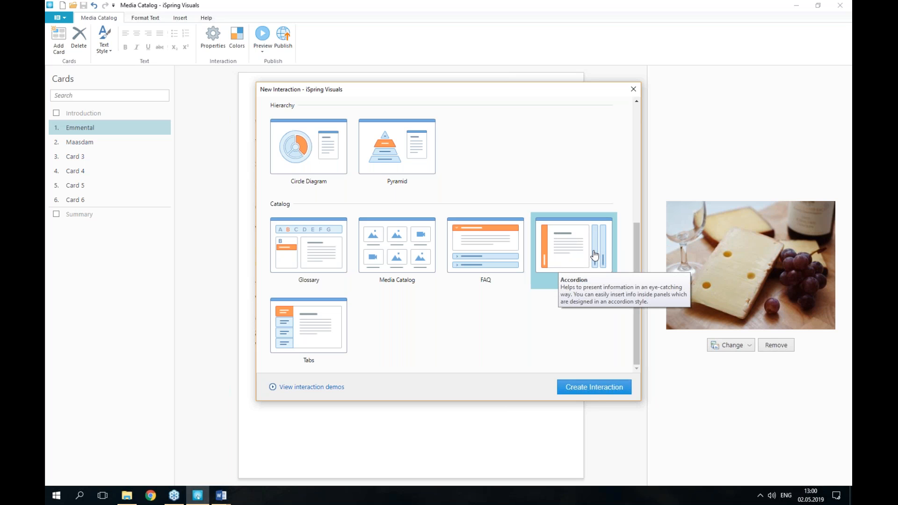
click(595, 388)
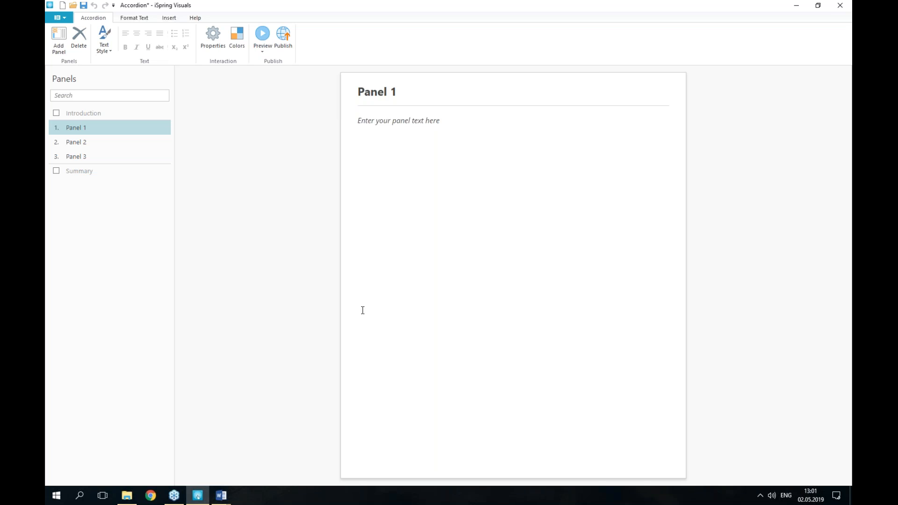
Switch to File Explorer and open Text.docx from Resources > Accordion > Text in Word.
click(127, 495)
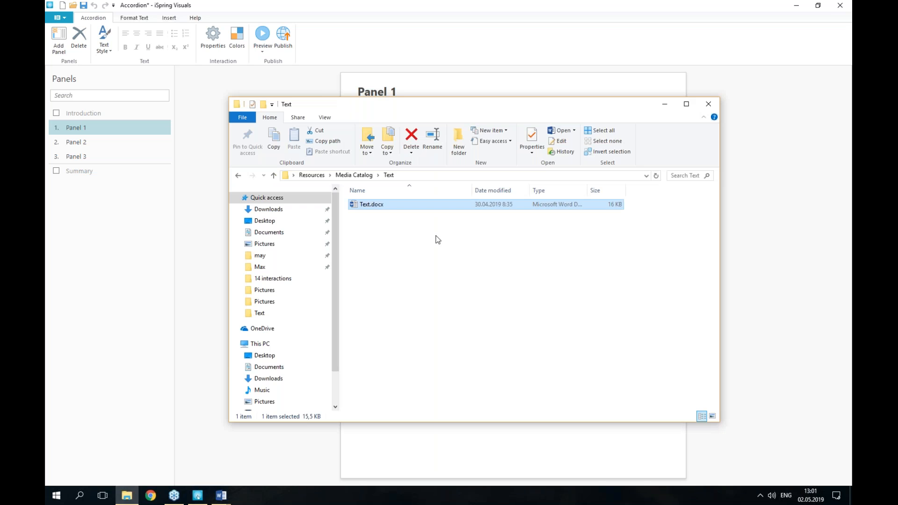
click(314, 175)
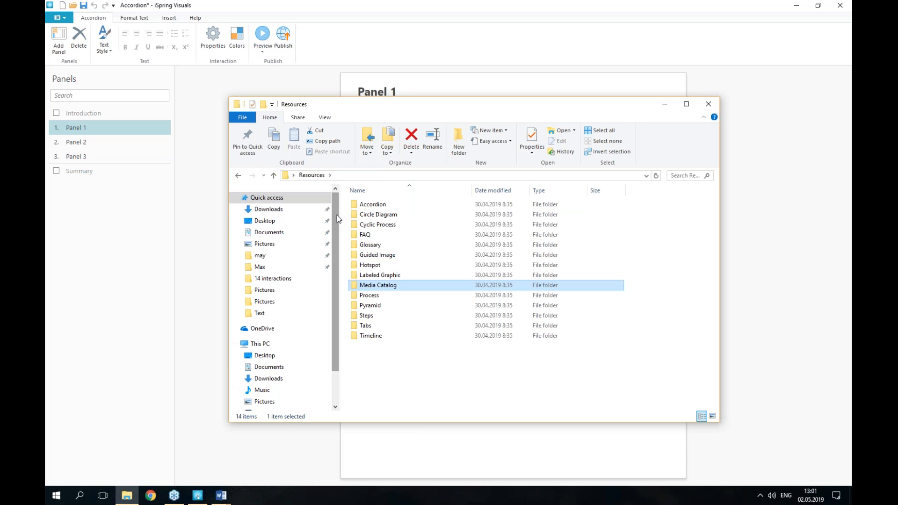
double_click(374, 206)
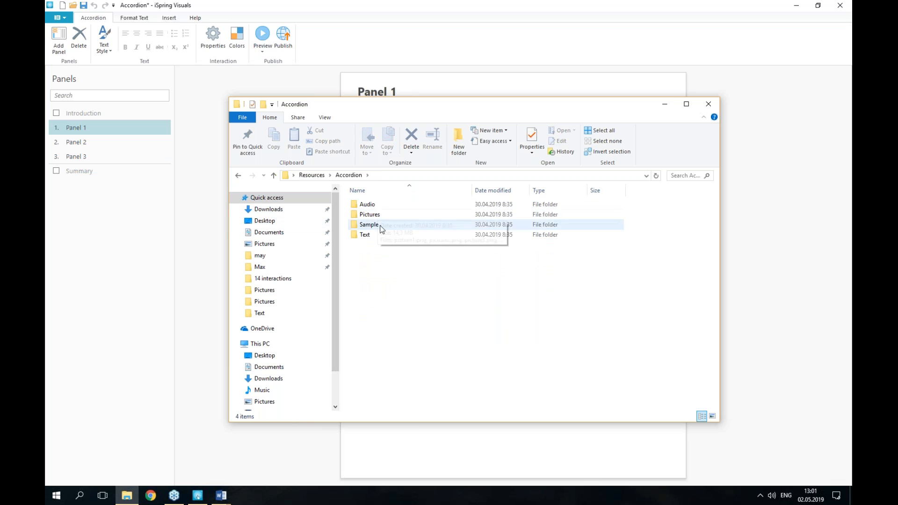
double_click(379, 234)
click(373, 204)
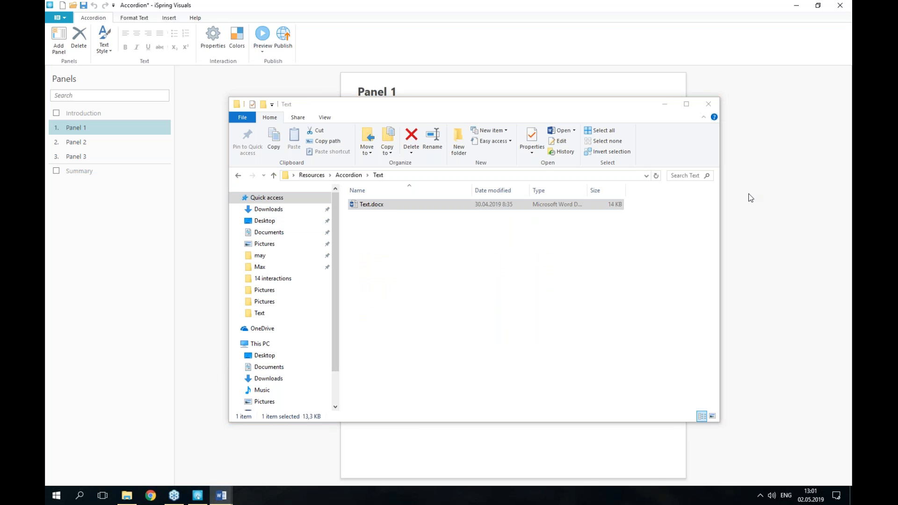
Back in iSpring Visuals, rename Panel 1 to Workspace and fill in its text from Word about the open-space office area.
click(801, 200)
click(397, 92)
drag(397, 91, 359, 92)
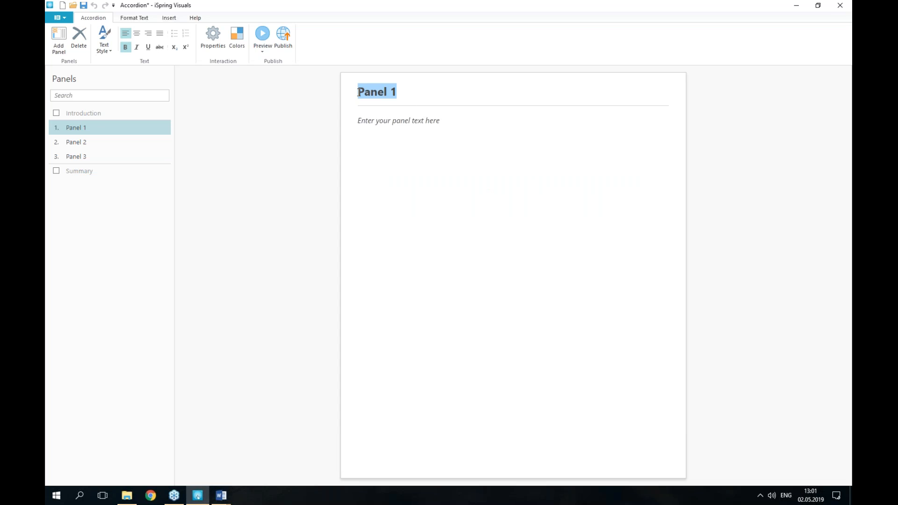
text(Workspace)
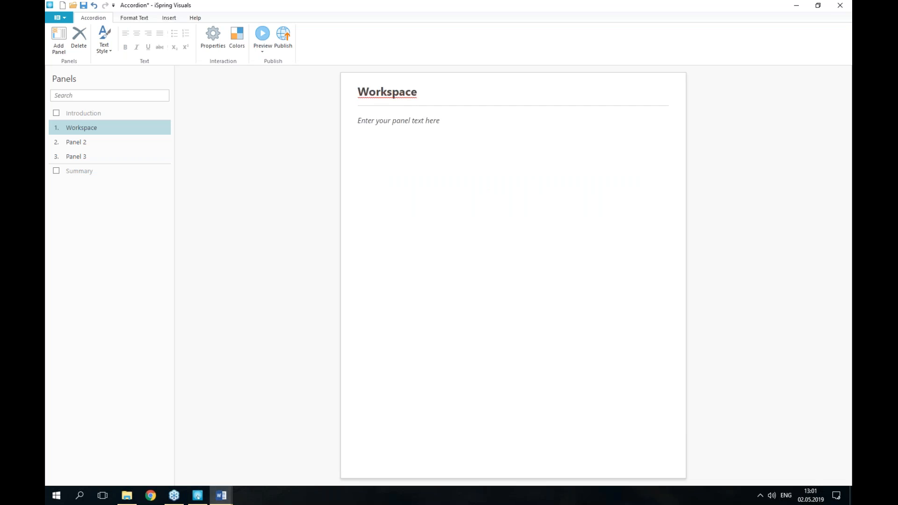
click(468, 146)
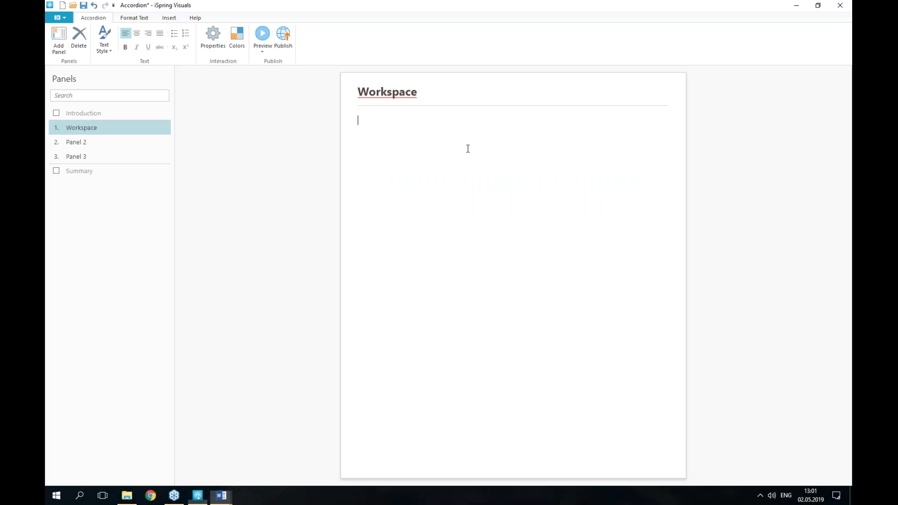
text(The largest area in the office is an open space. It encourages communication and collaboration, and increases motivation: when colleagues around you are working hard, you also want to pitch in.)
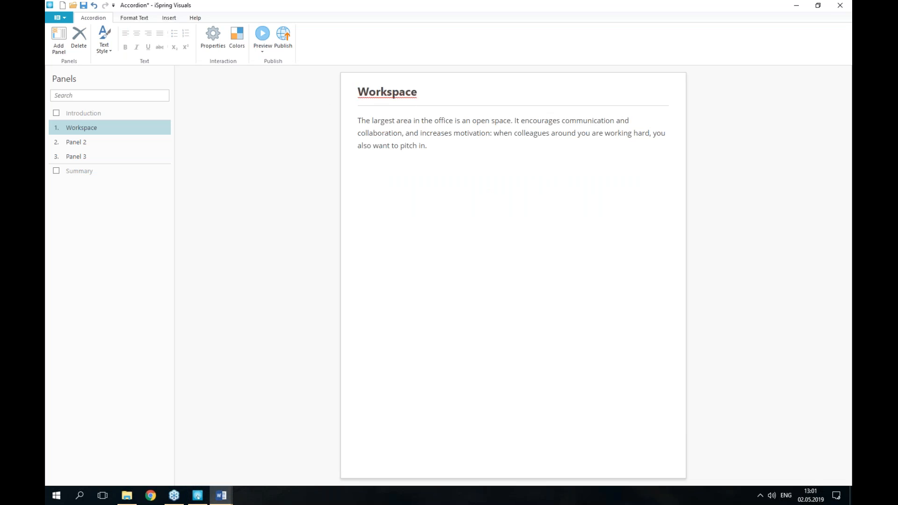
Rename Panel 2 to Snacks & Coffee and fill in its two paragraphs from Word about the self-service kitchen and vending machine.
click(131, 142)
drag(401, 95, 359, 92)
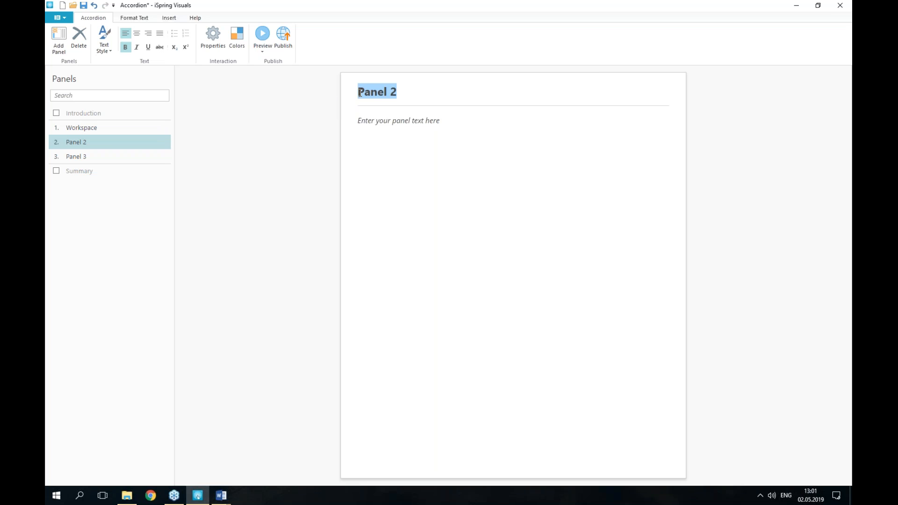
text(Snacks & Coffee)
key(alt+Tab)
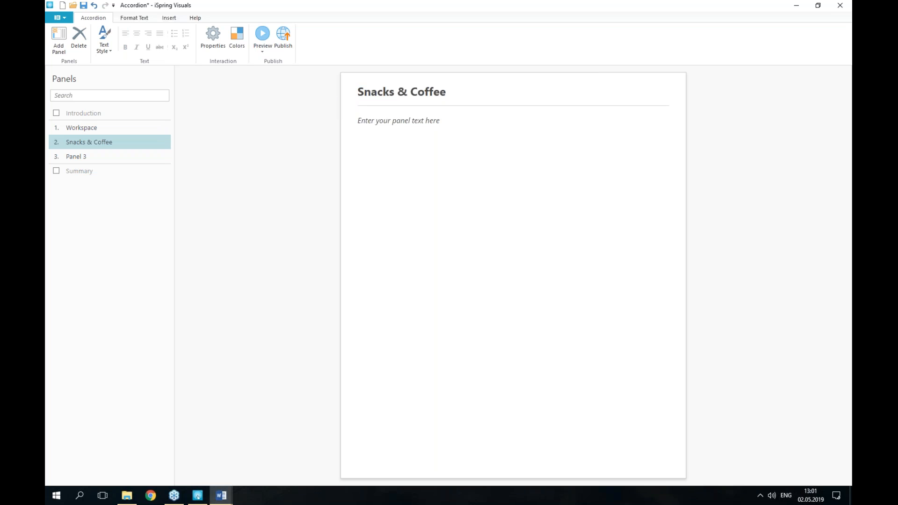
click(453, 152)
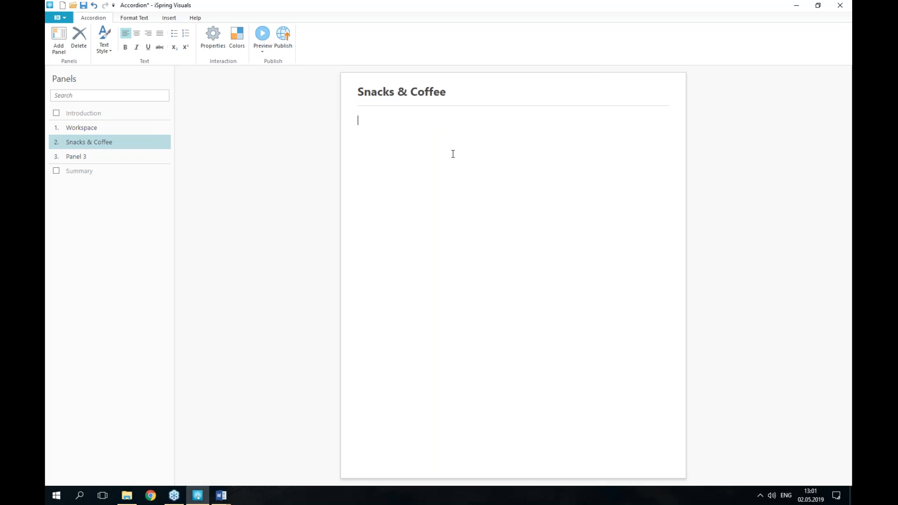
text(On each level, there’s a small self-service kitchen. You can have a snack, drink coffee or tea, and warm up food. Fruit, muesli, crackers, and drinks are free. Yummy but unhealthy goodies are also there, in a vending machine and for money. We don’t mind, we just prefer you to stay healthy :))
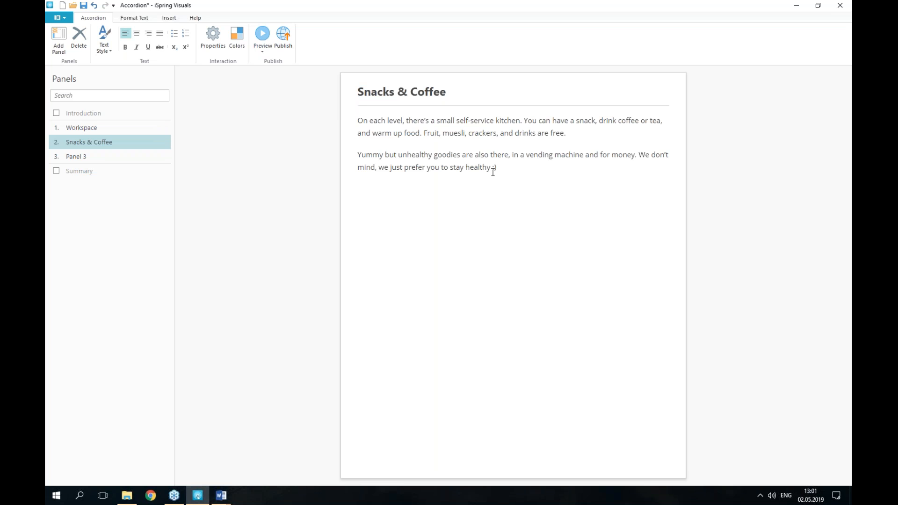
Insert the audio file audio1.mp3 from Resources > Accordion > Audio into the Snacks & Coffee panel.
key(Return)
click(384, 192)
click(169, 18)
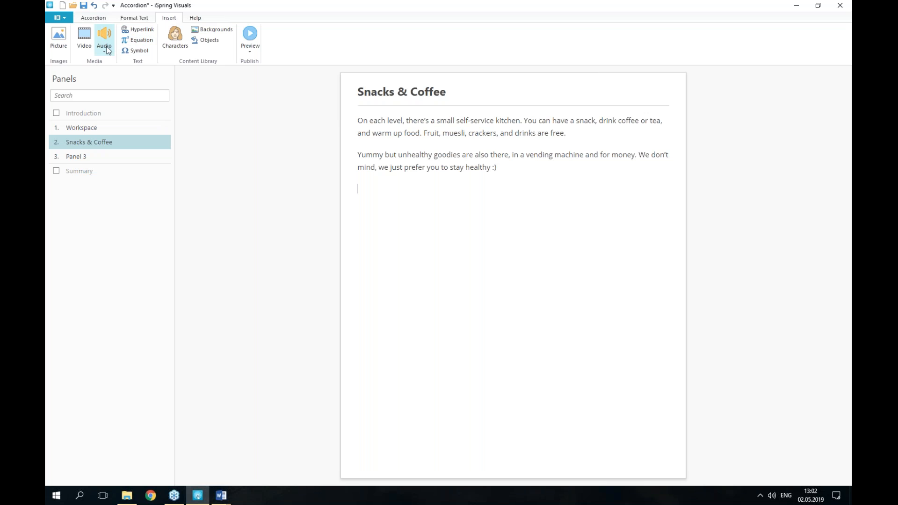
click(106, 49)
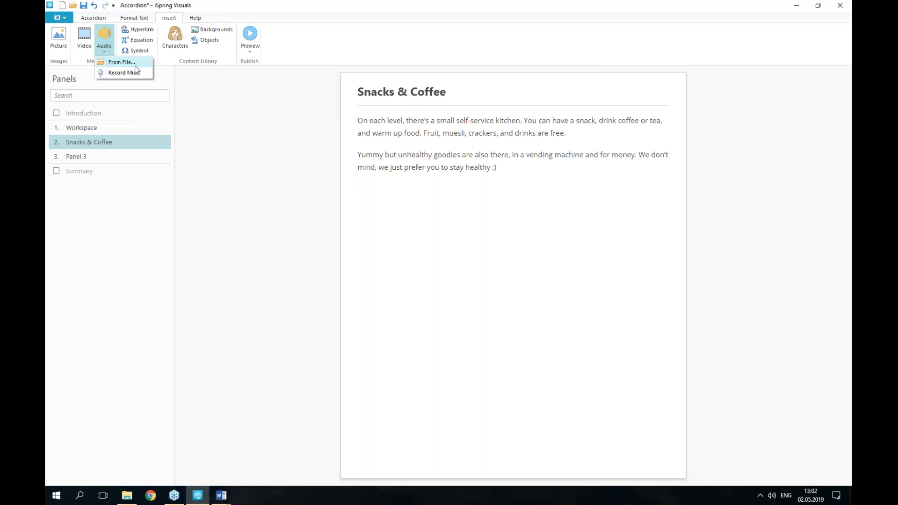
click(135, 67)
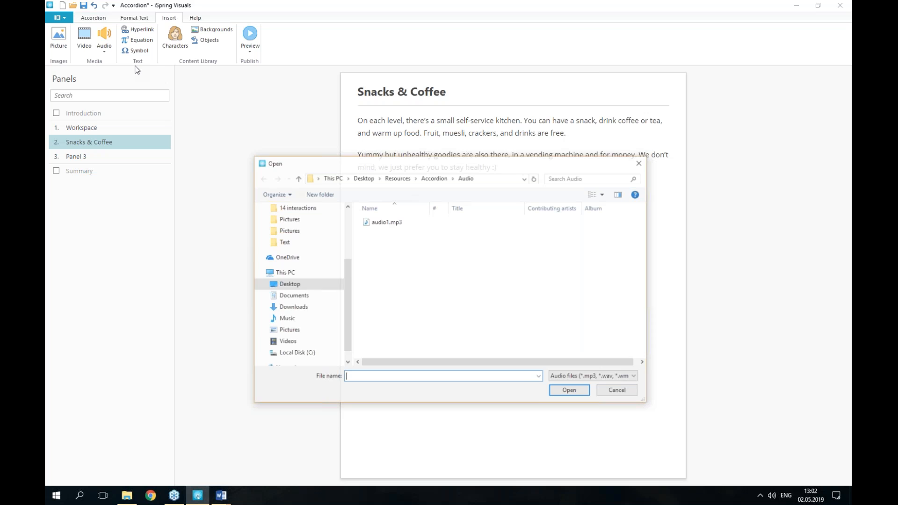
click(404, 224)
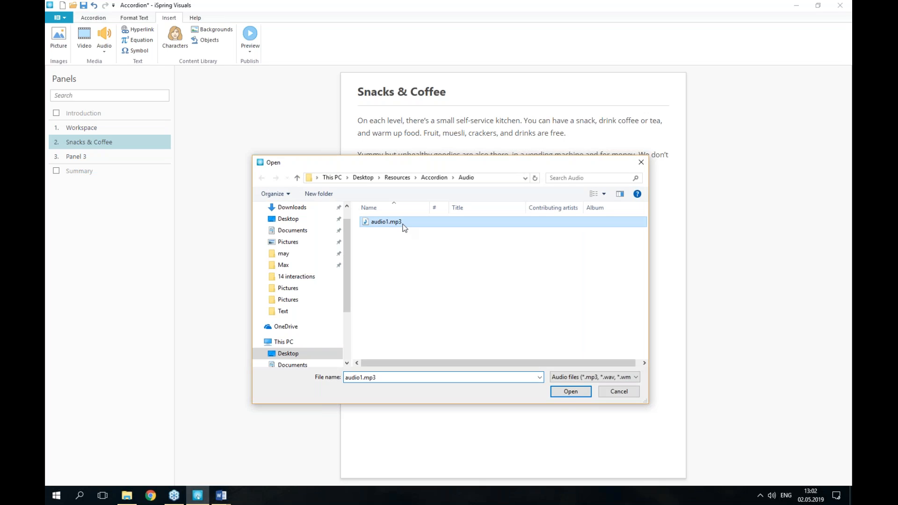
click(582, 391)
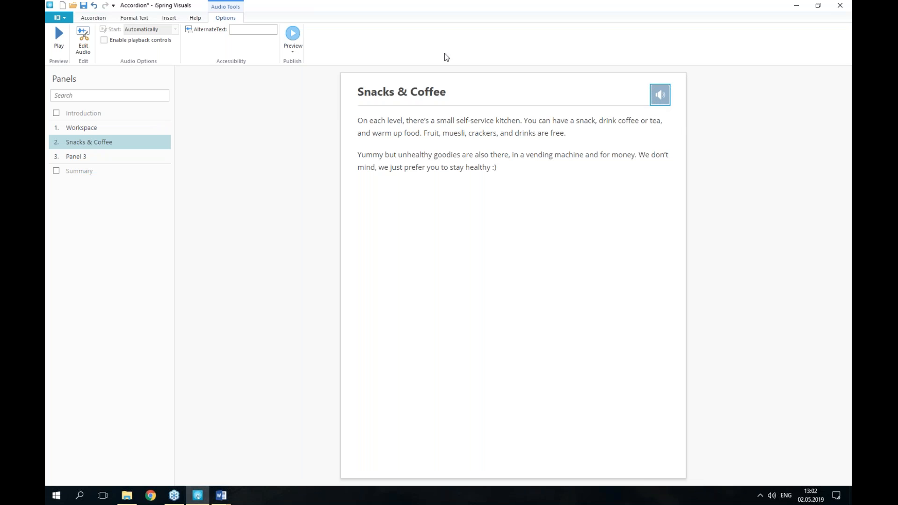
Enable playback controls for the Snacks & Coffee audio and set it to start On Click.
click(161, 44)
click(161, 44)
click(161, 44)
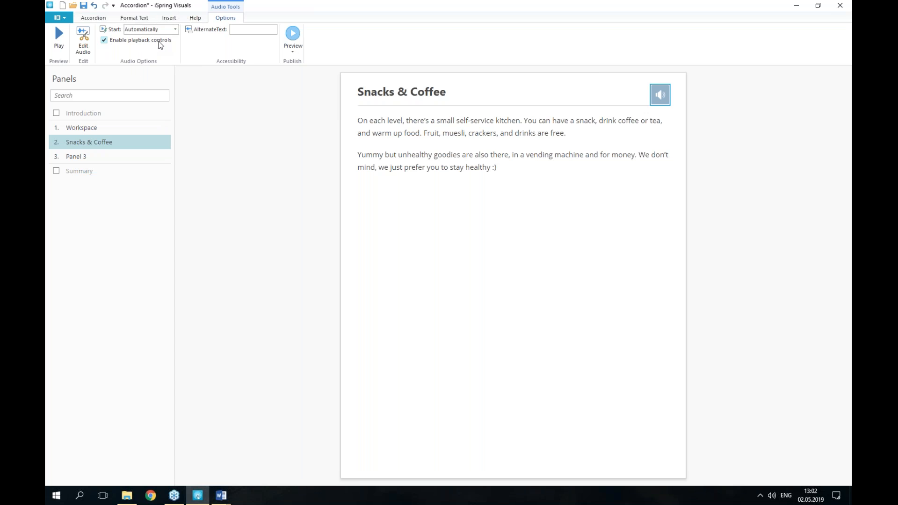
click(224, 17)
click(172, 32)
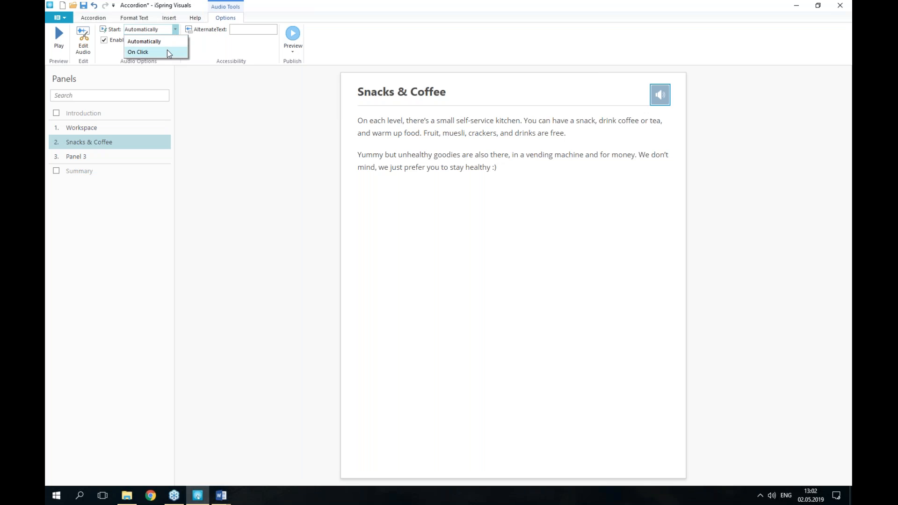
click(164, 53)
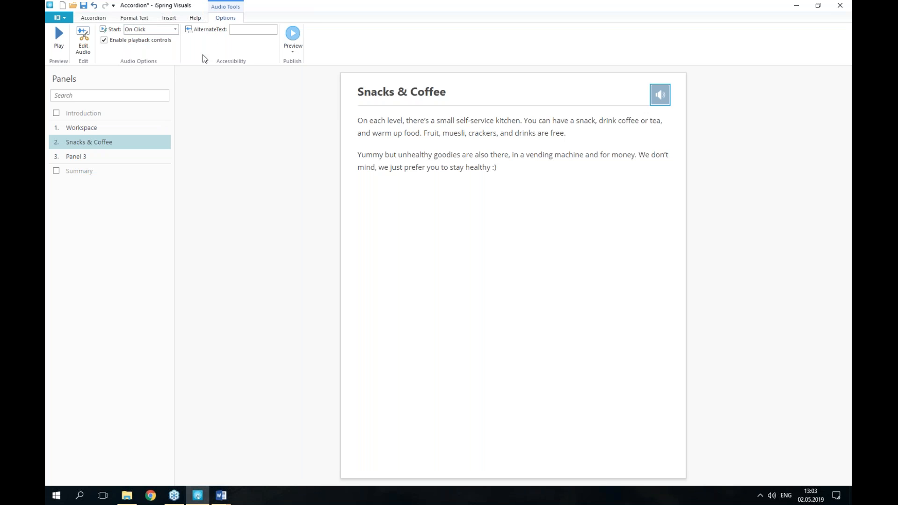
Preview the accordion, open its panels and test the audio playback in Snacks & Coffee, closing the preview at the end.
click(297, 36)
click(284, 57)
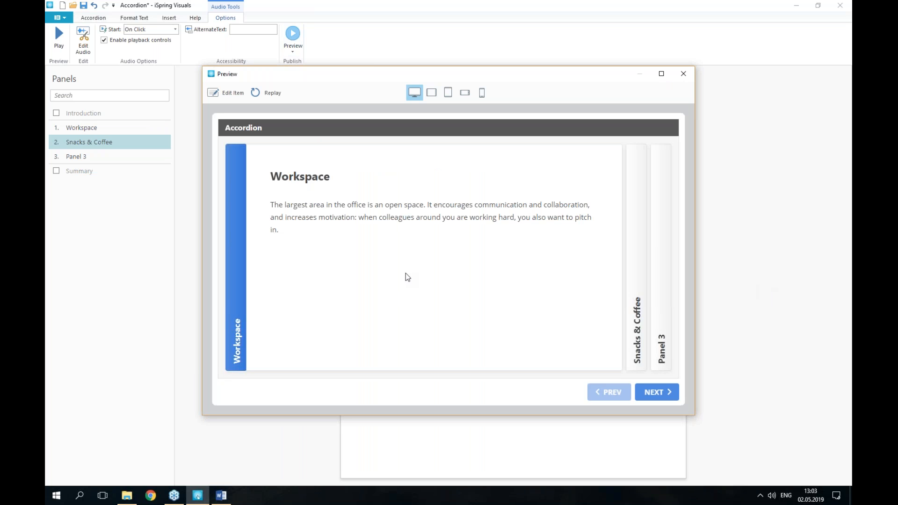
click(662, 319)
click(639, 308)
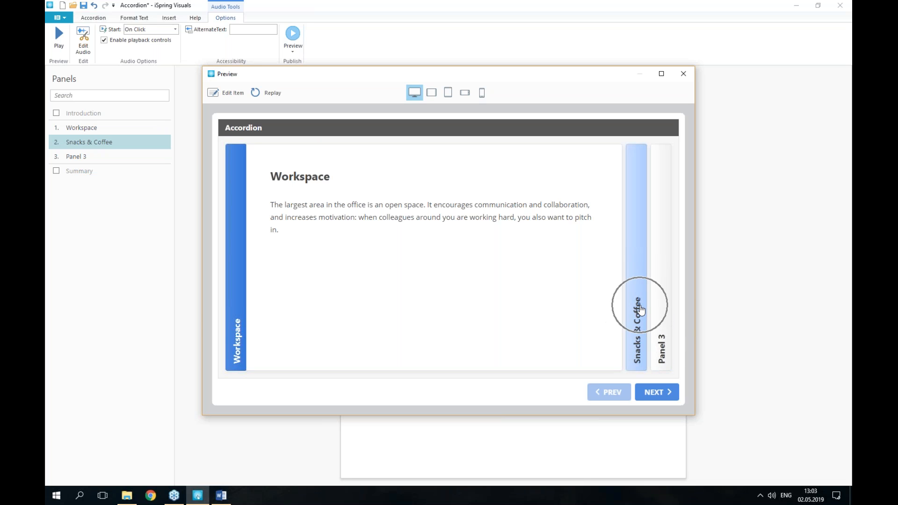
click(663, 318)
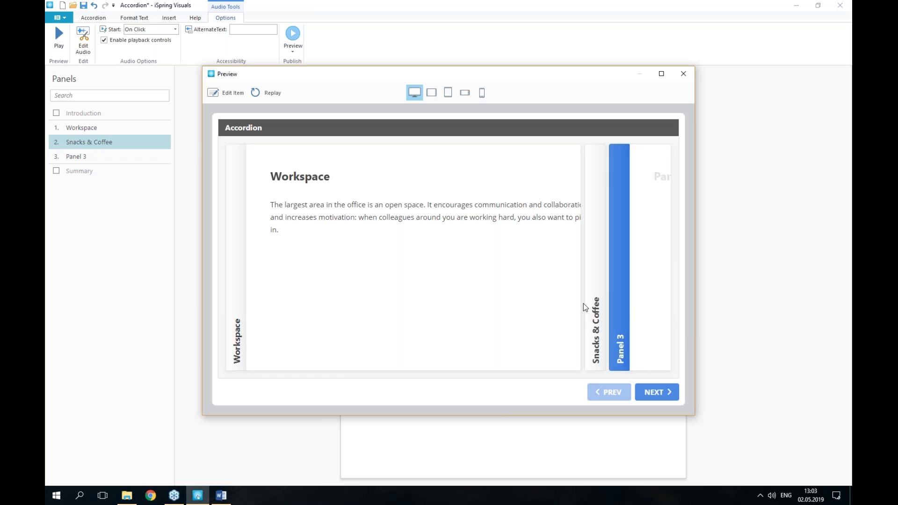
click(264, 314)
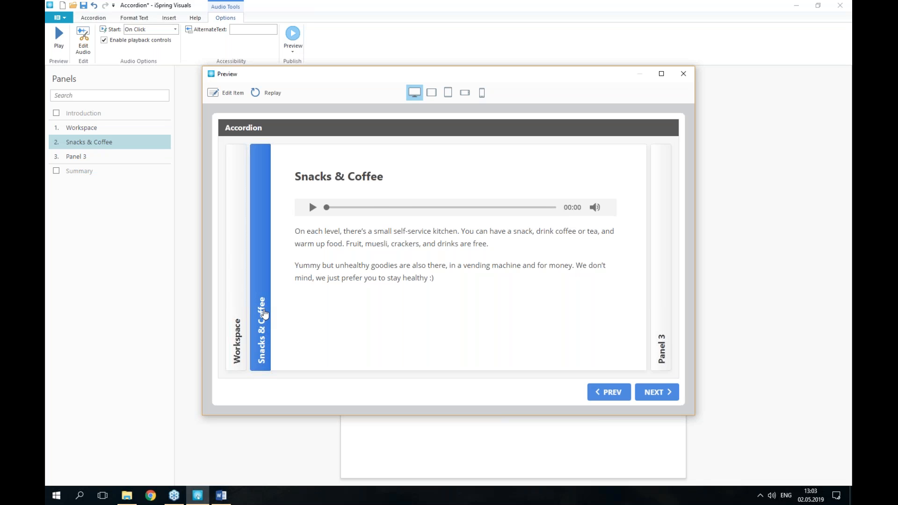
click(393, 206)
click(397, 206)
click(315, 211)
click(312, 208)
click(312, 207)
click(683, 75)
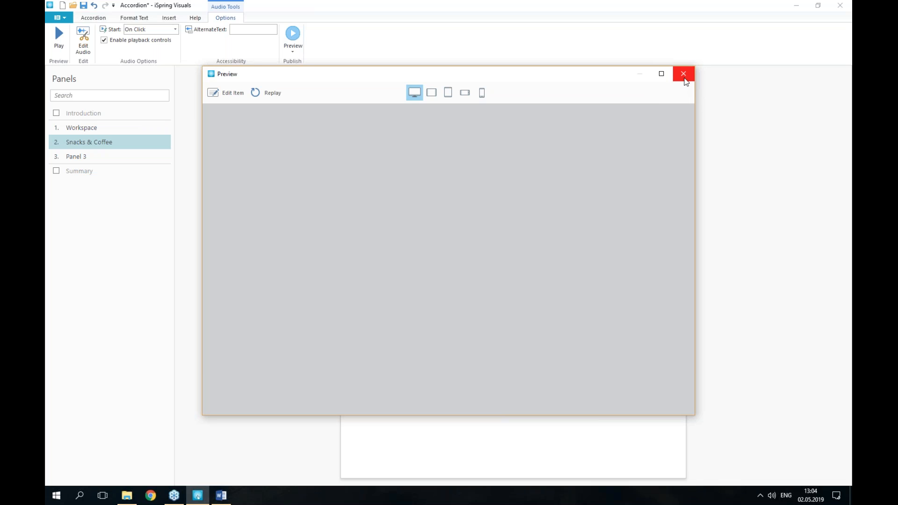
Save the interaction as Accordion.visuals in the 14 interactions folder on the Desktop.
click(57, 19)
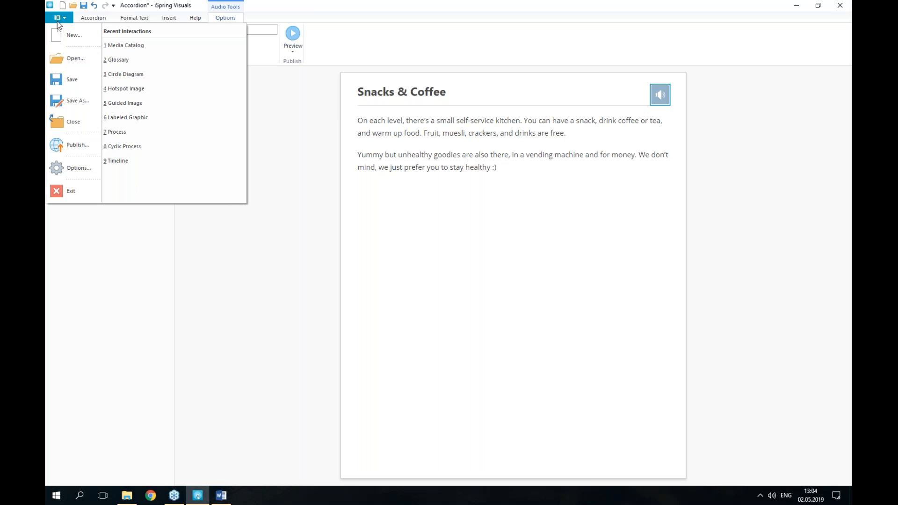
click(73, 80)
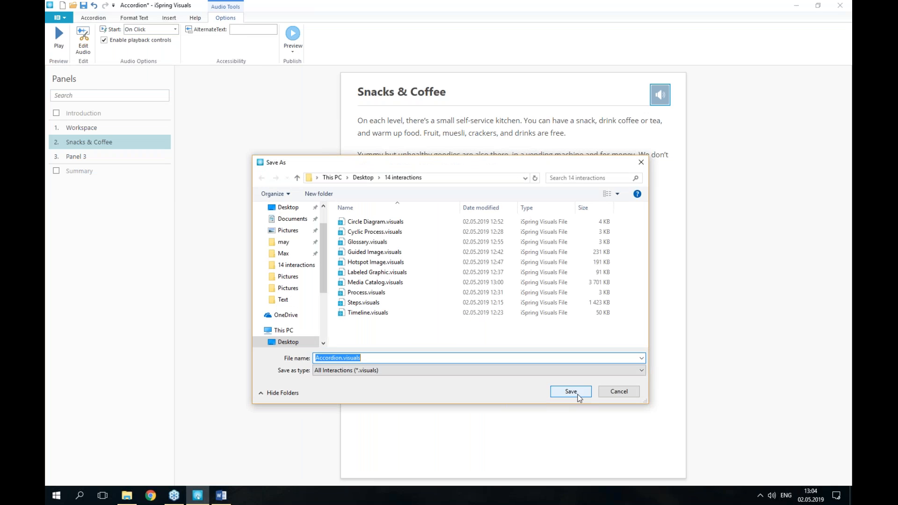
click(579, 397)
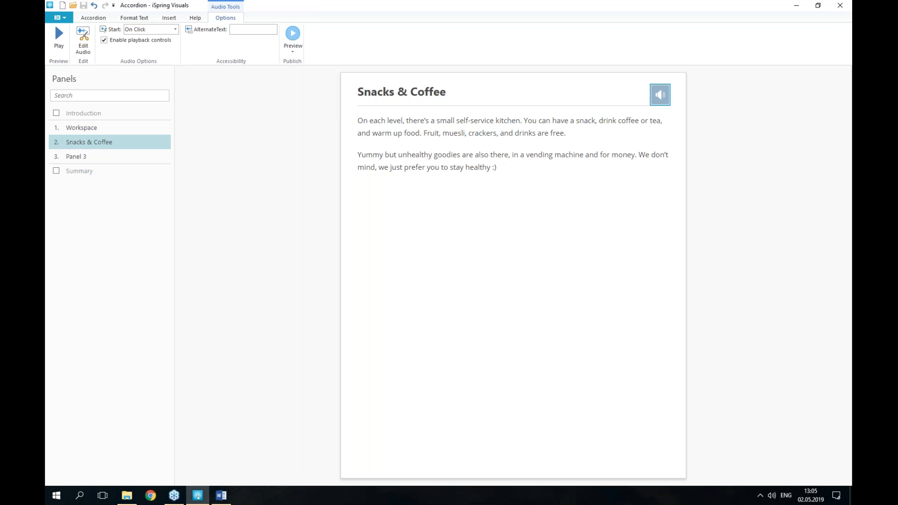
click(175, 20)
click(171, 19)
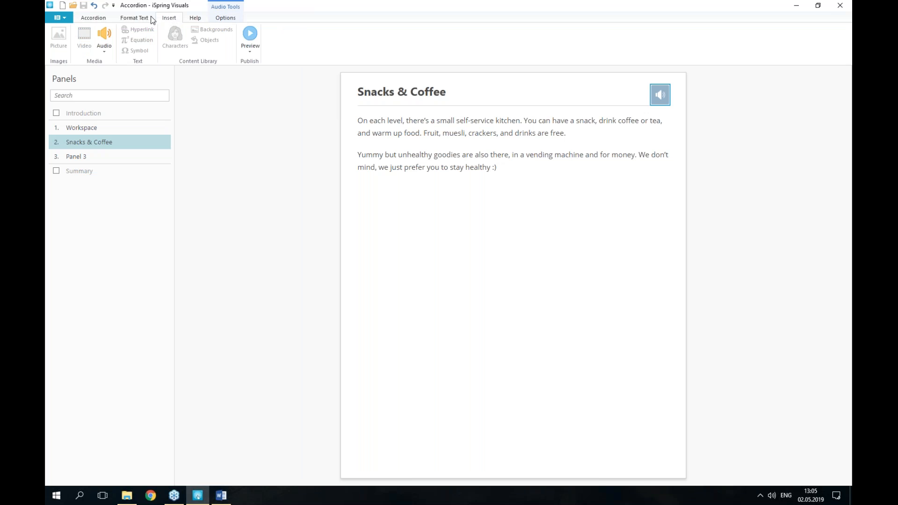
click(136, 21)
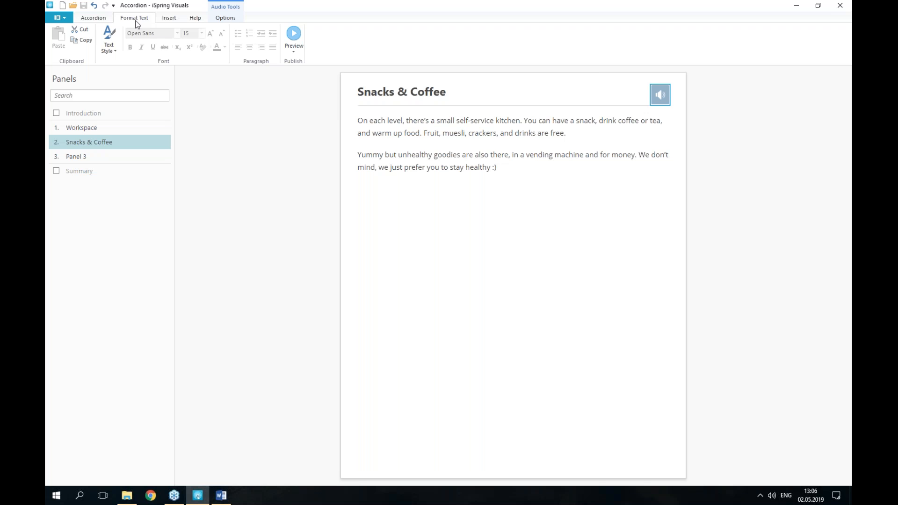
click(96, 17)
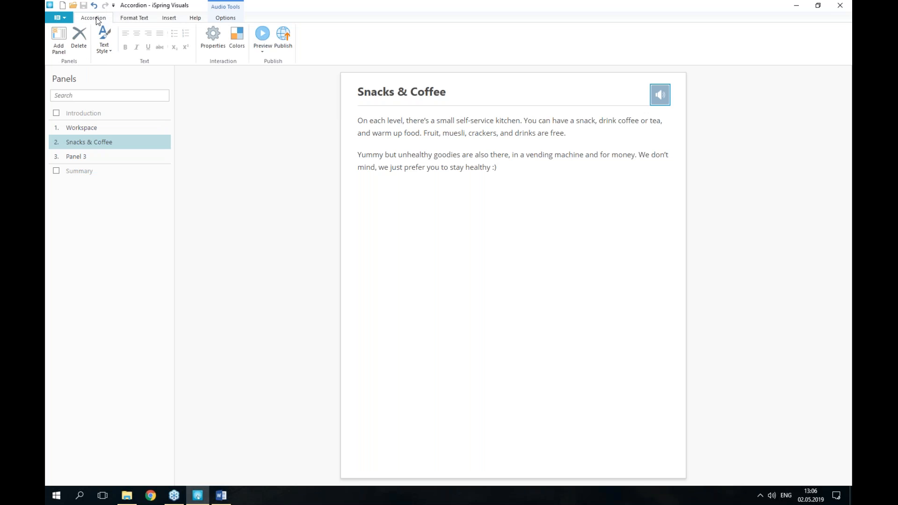
Examine the accordion's interaction properties, including the text animation setting, and return to the panel editor.
click(211, 46)
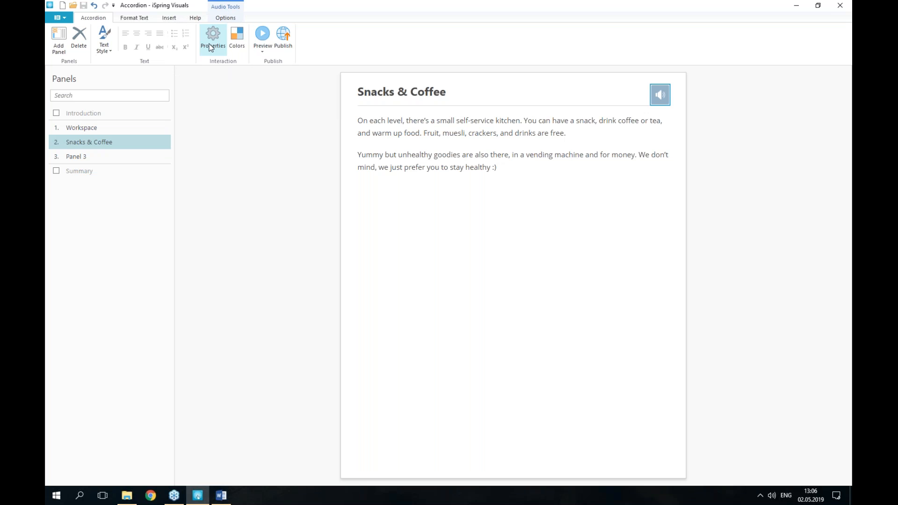
key(ctrl)
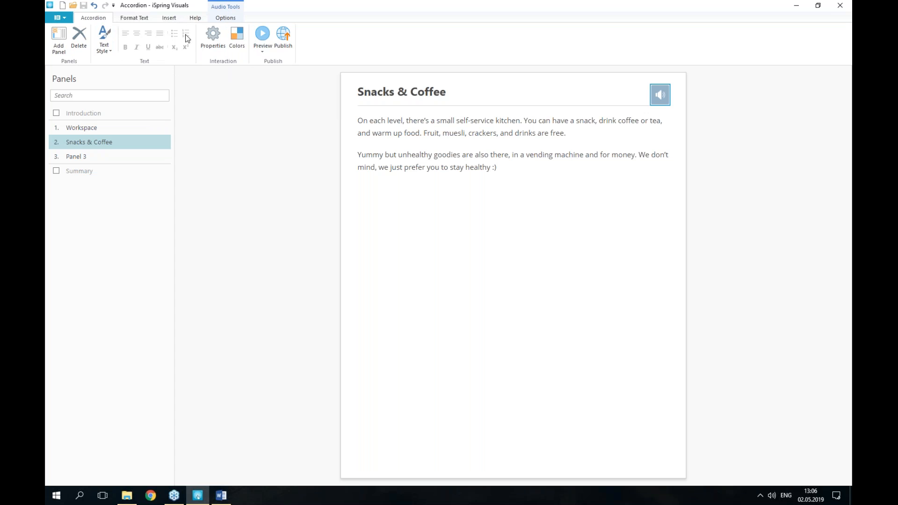
click(212, 46)
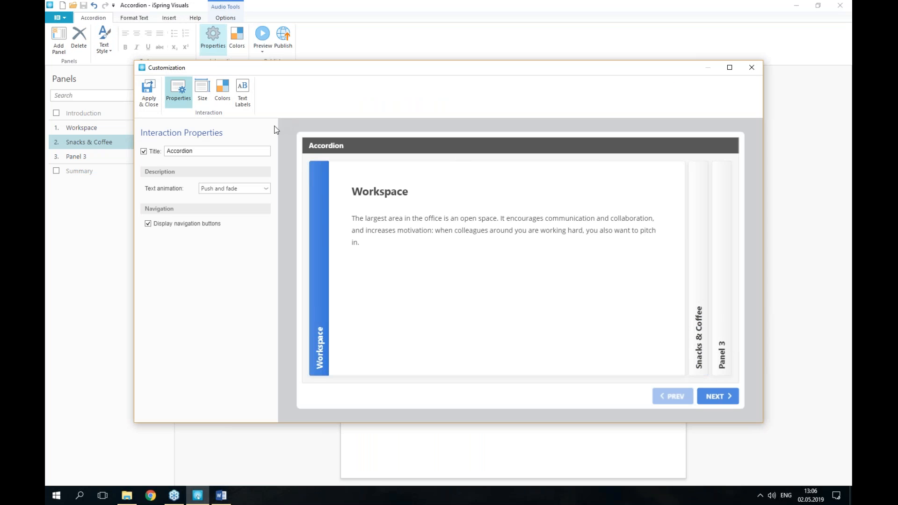
key(ctrl)
click(242, 190)
click(242, 189)
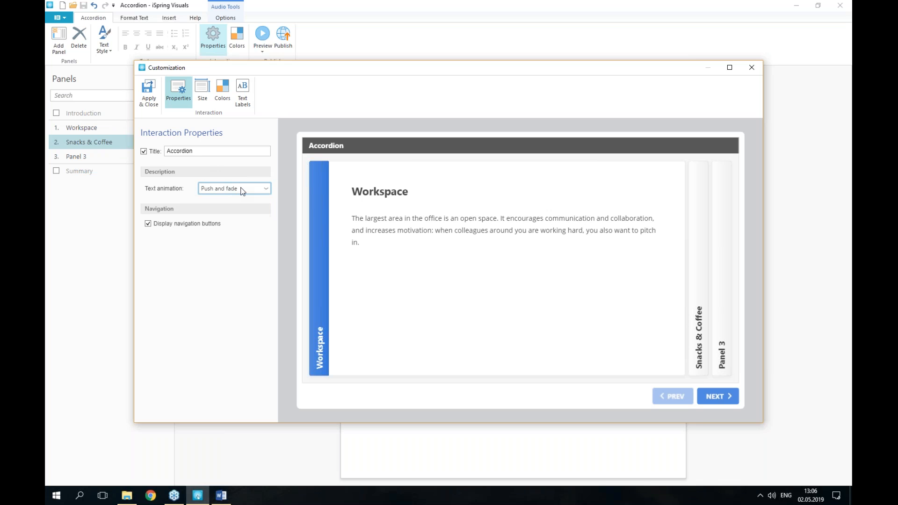
click(150, 106)
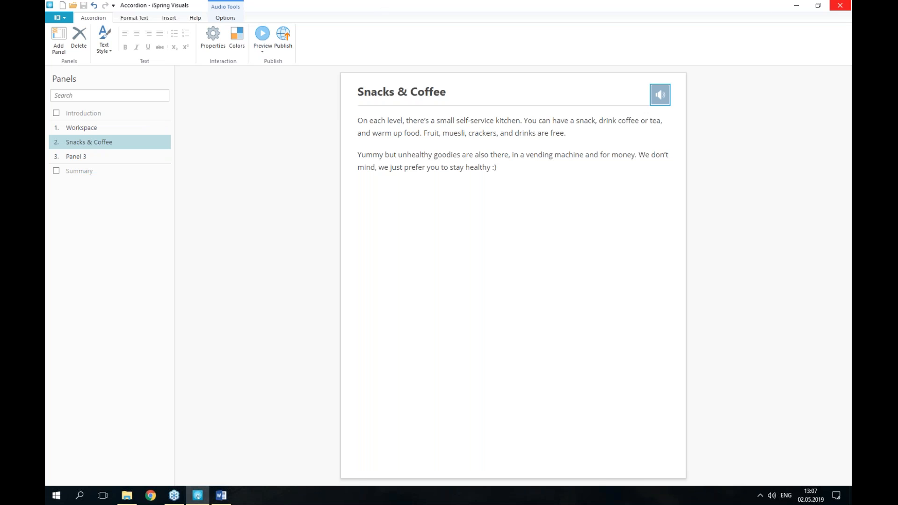
Close iSpring Visuals, minimize File Explorer, and create and open a new PowerPoint presentation on the desktop with its default name.
click(840, 10)
click(840, 10)
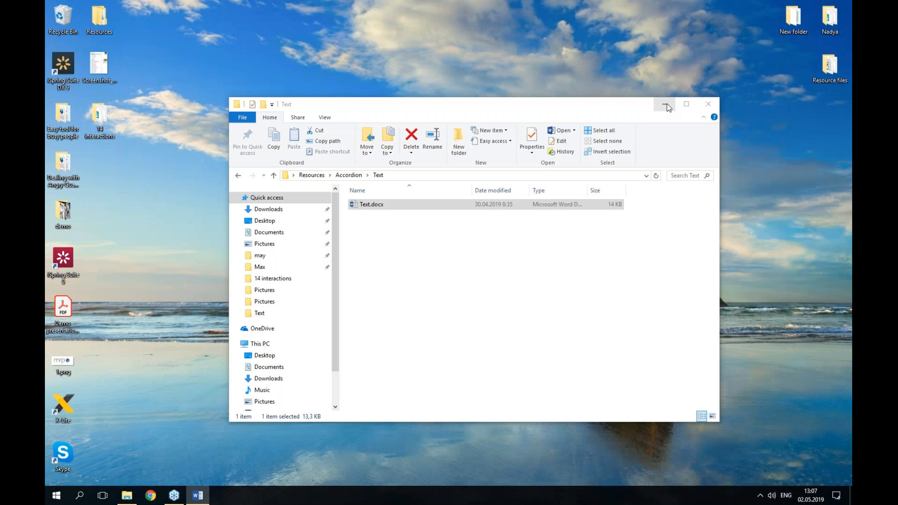
click(667, 107)
right_click(103, 166)
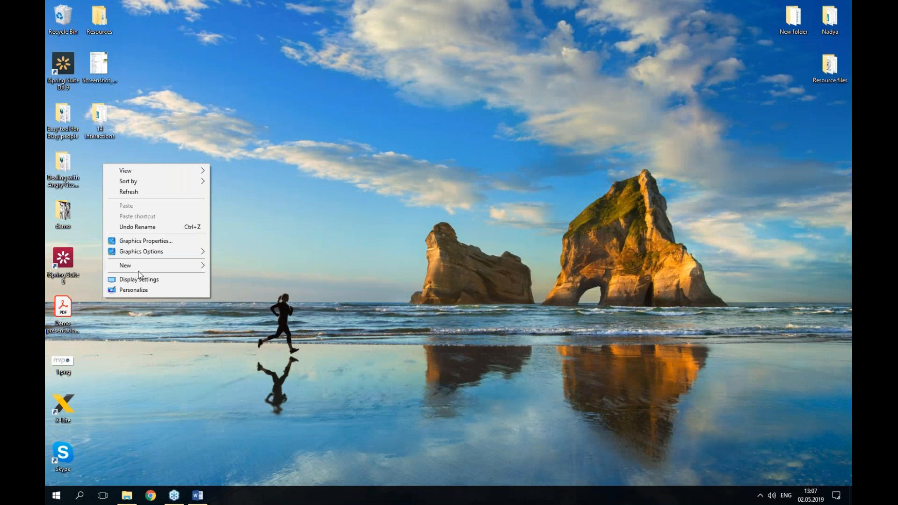
mouse_move(138, 267)
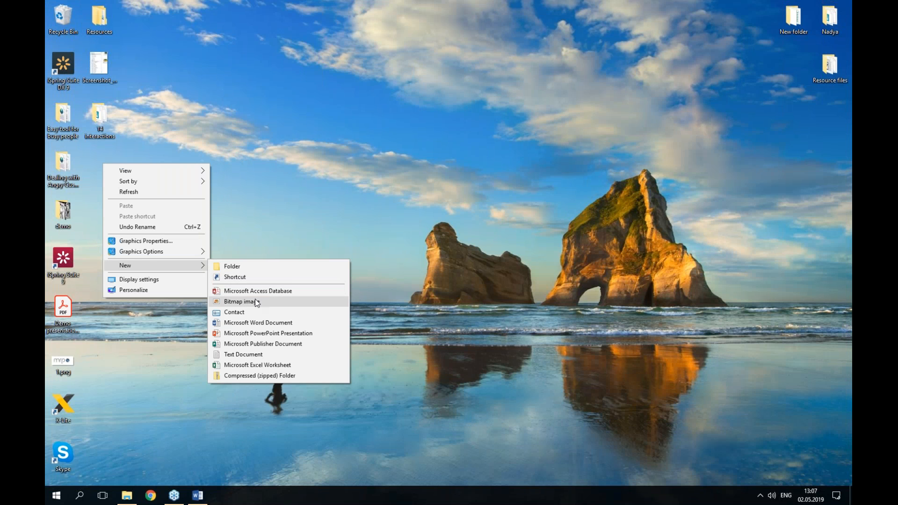
click(263, 335)
click(159, 189)
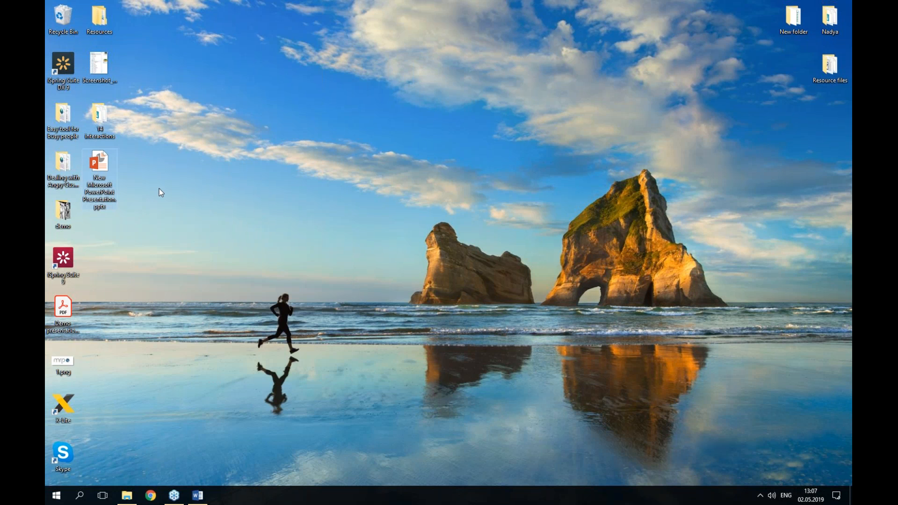
double_click(100, 163)
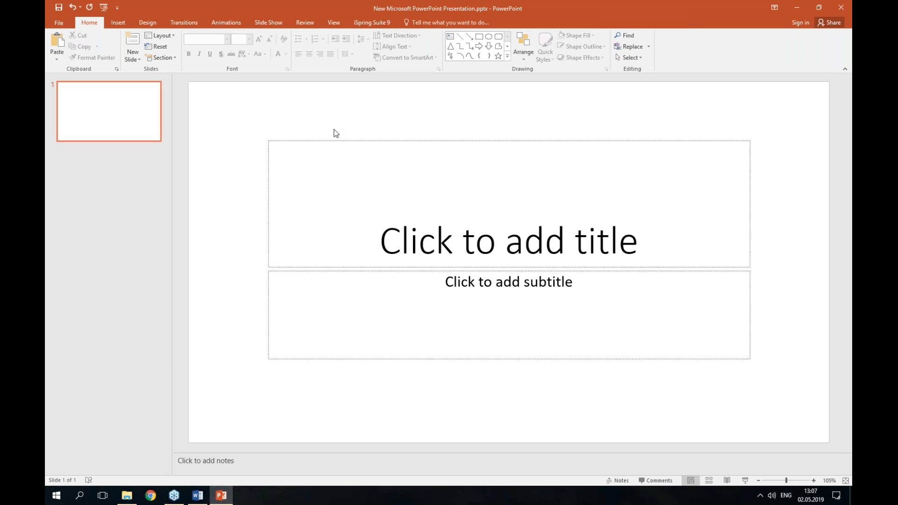
Add two new slides after the title slide.
right_click(122, 179)
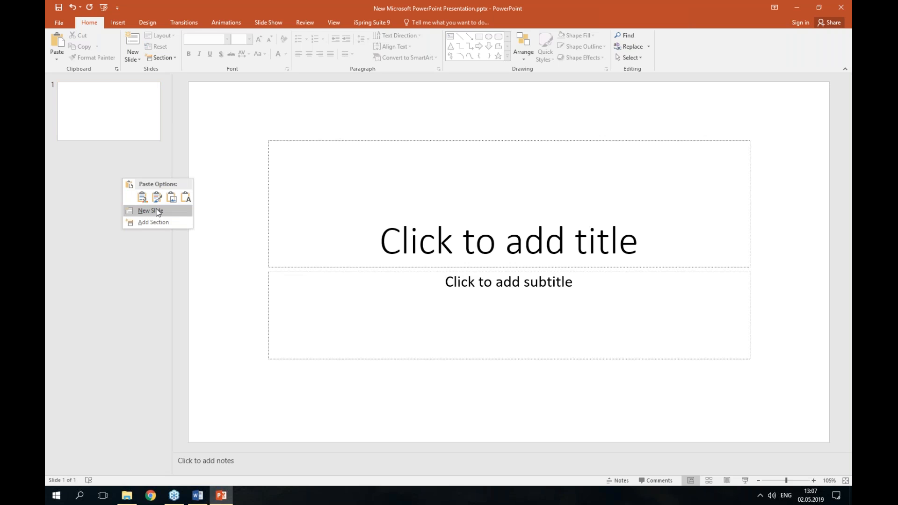
click(158, 212)
right_click(110, 227)
click(145, 259)
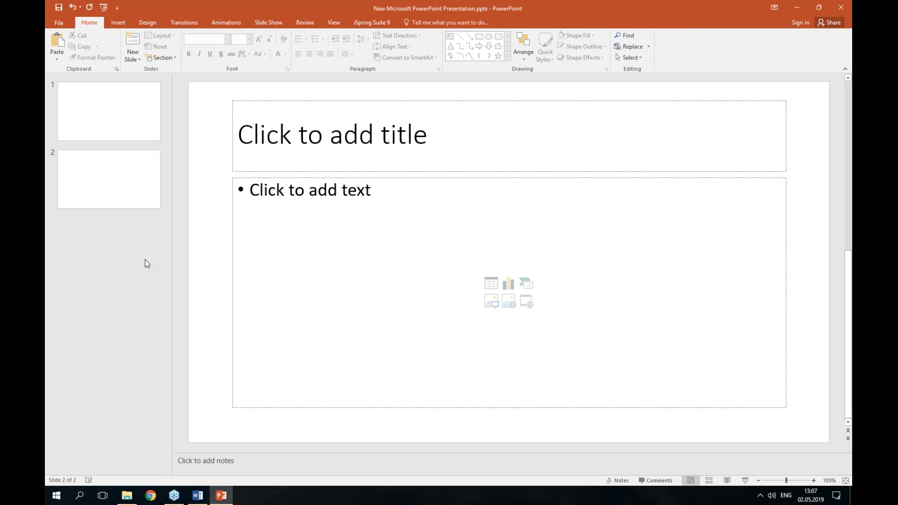
Insert the recent Circle Diagram interaction on slide 2 through iSpring Suite, saving it and returning to the course.
click(142, 199)
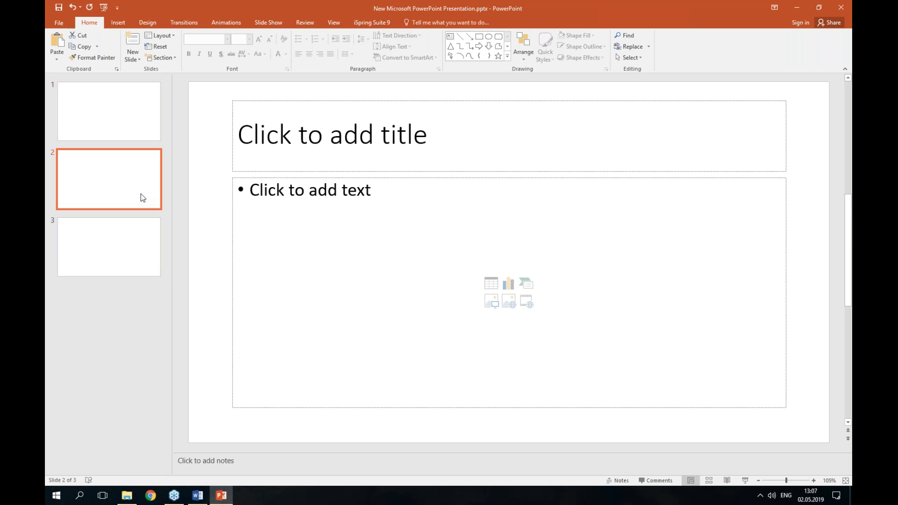
click(383, 25)
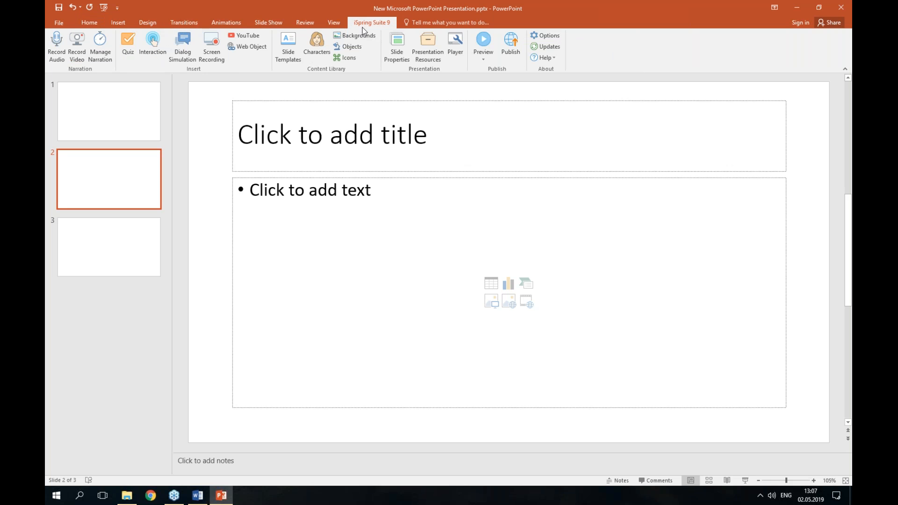
click(160, 53)
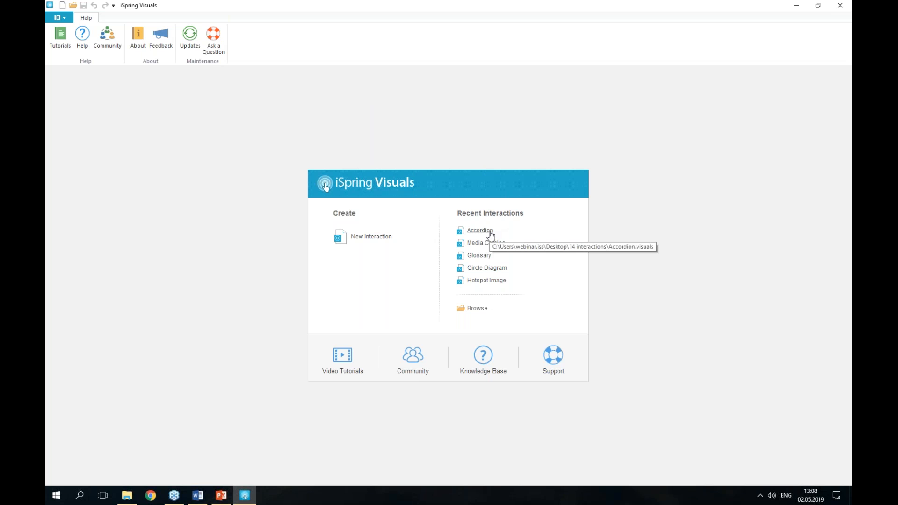
click(497, 269)
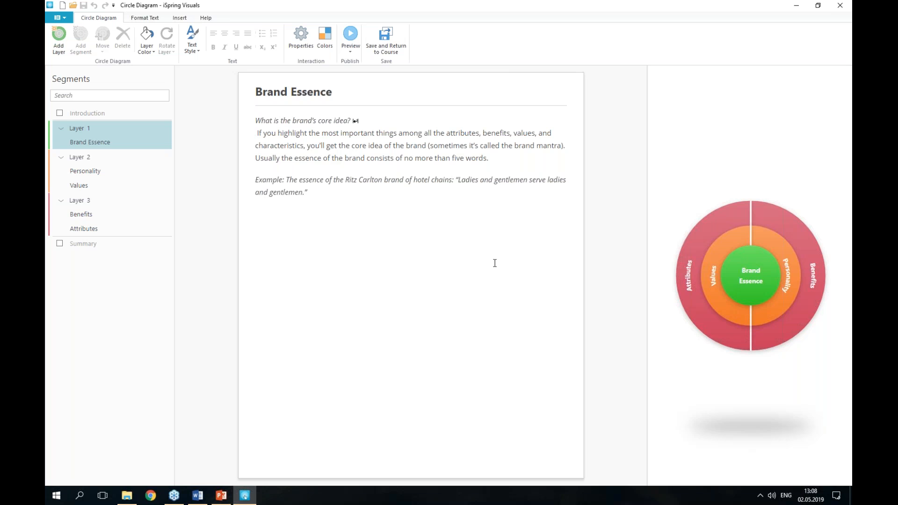
click(399, 57)
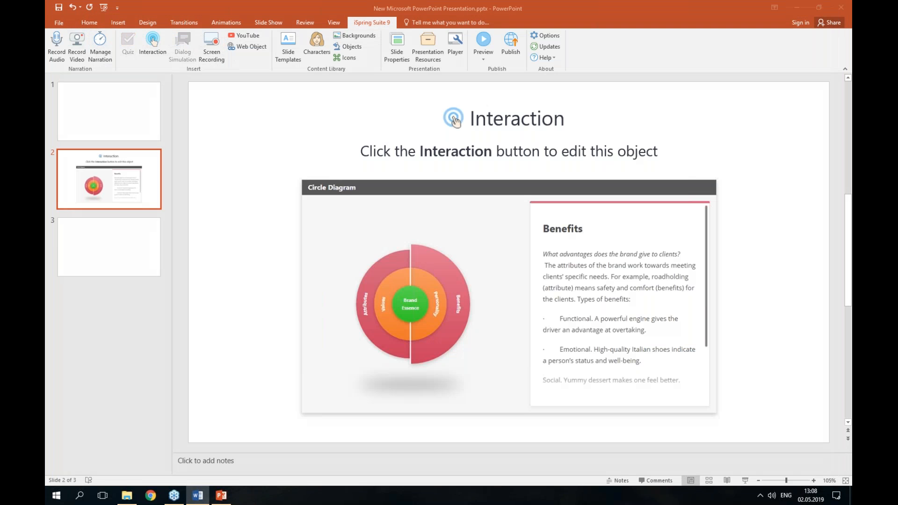